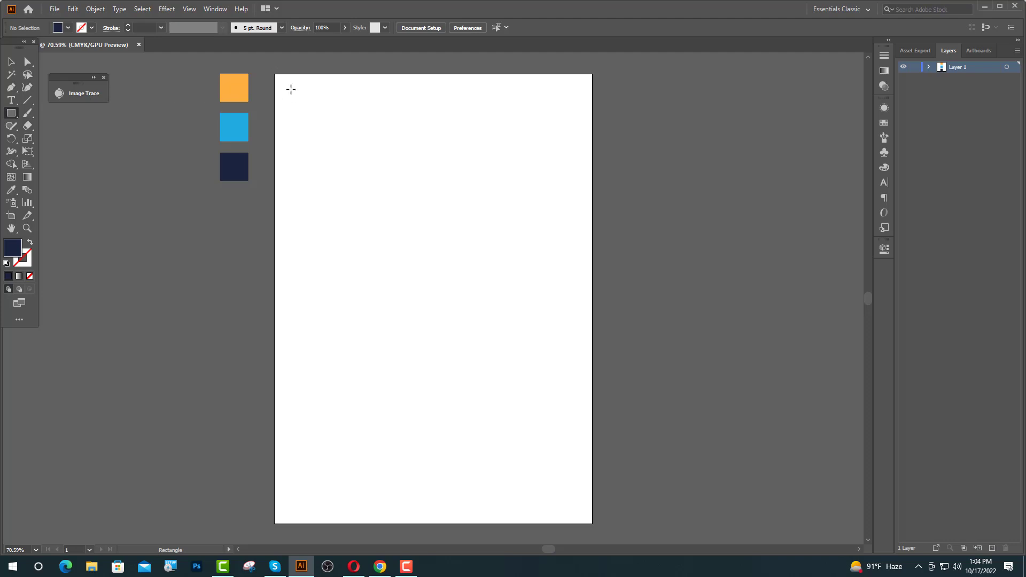
Draw a navy square about 2.29 cm wide in the artboard's upper-left corner and copy it diagonally so the corners touch
drag(274, 74, 331, 185)
key(v)
click(301, 178)
scroll(363, 135, up, 1)
scroll(357, 147, up, 1)
scroll(289, 152, up, 4)
scroll(477, 282, down, 6)
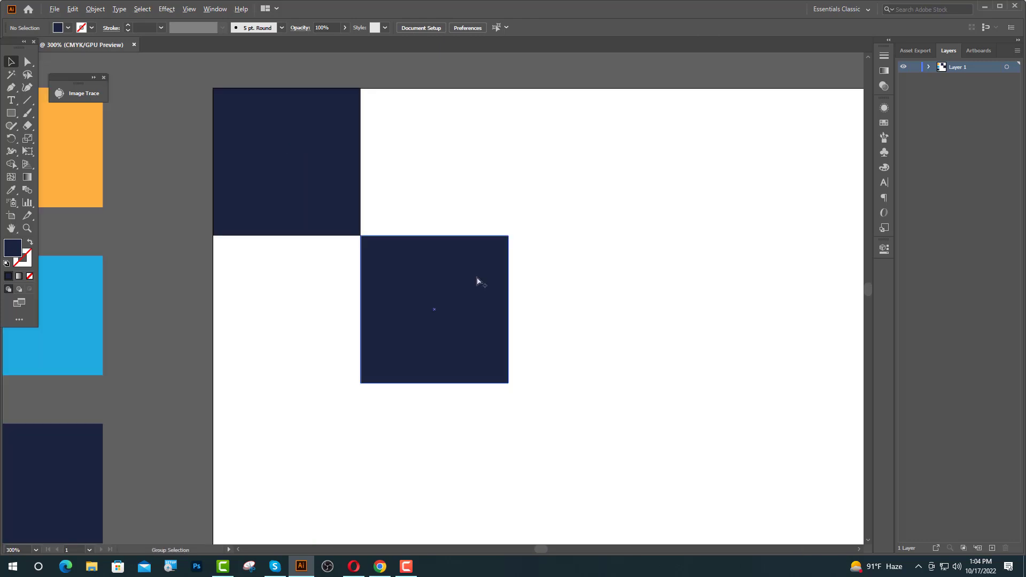
Copy the navy square to the third place of the top row and the first place of the third row
scroll(442, 235, down, 3)
drag(388, 164, 422, 125)
click(507, 229)
key(ctrl+minus)
Recolor the corner square and the square diagonally below it with the orange of the sample swatch
click(356, 115)
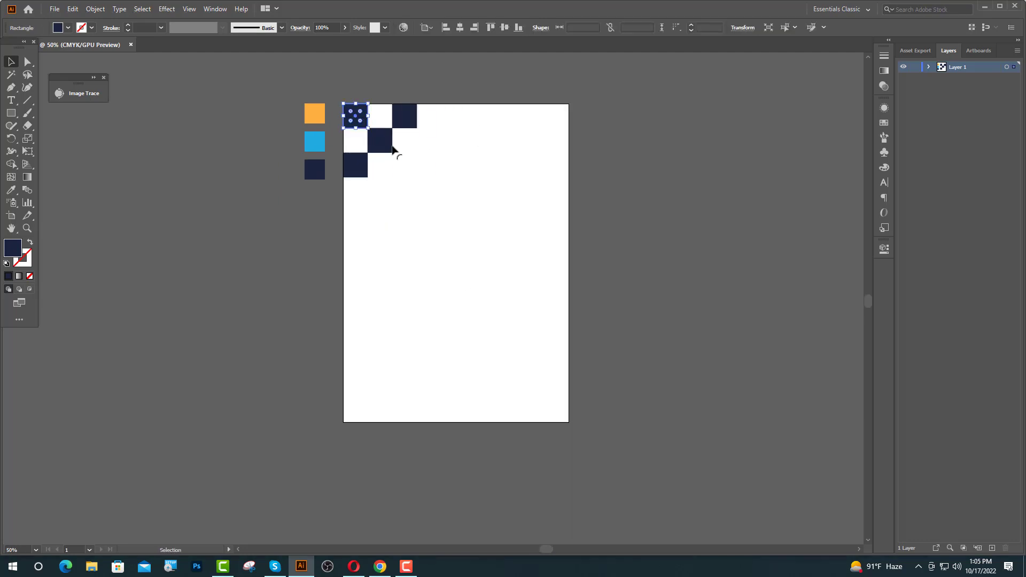
shift+click(393, 149)
click(11, 190)
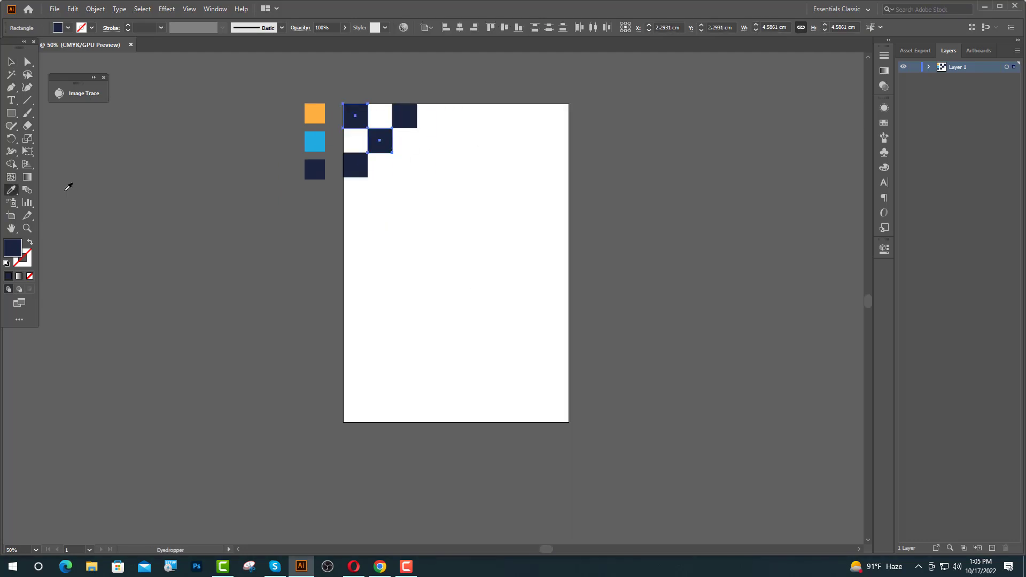
click(312, 113)
key(v)
Recolor the other navy square in the top row with the light blue of the sample swatch
click(405, 116)
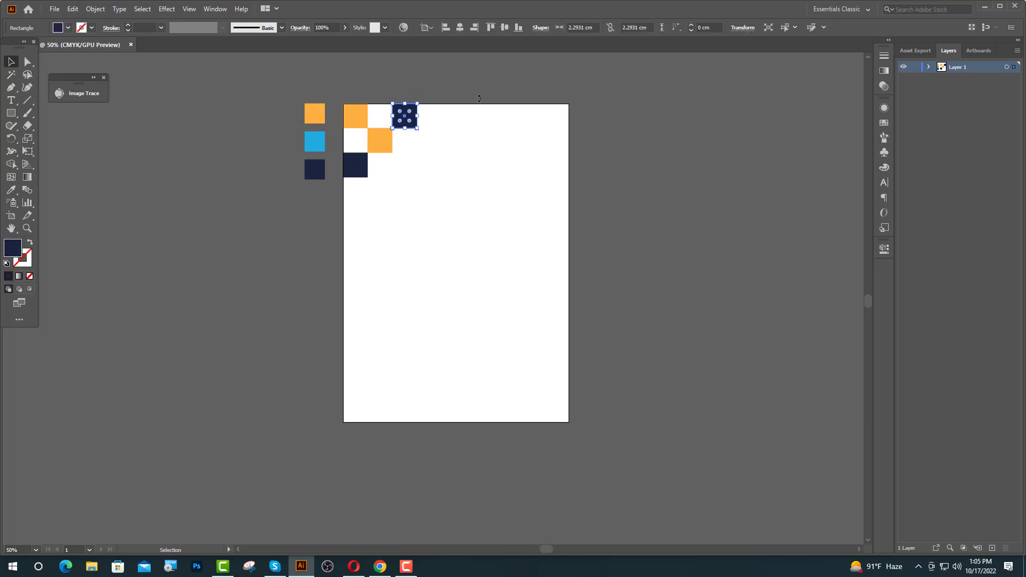
click(13, 192)
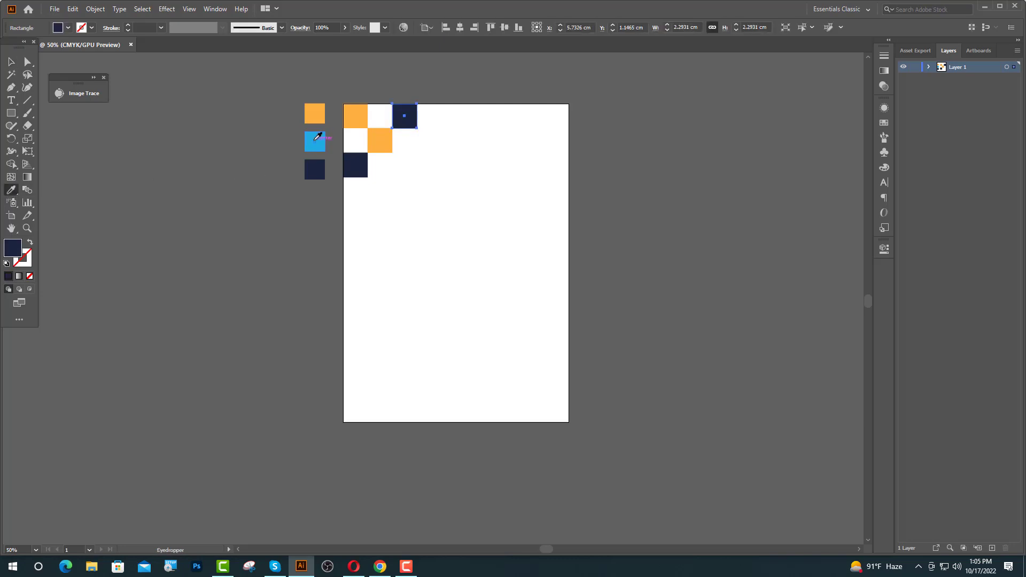
click(318, 138)
key(v)
click(433, 270)
scroll(377, 257, up, 2)
key(ctrl+=)
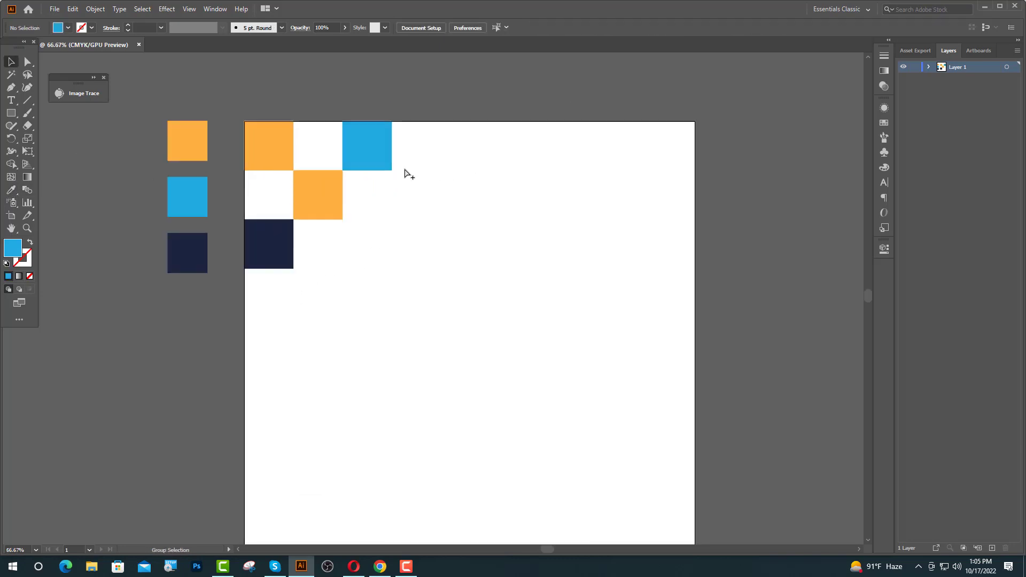
Copy the blue square diagonally down-right, round its corners fully into a circle, and duplicate that circle beside it
drag(351, 133, 535, 163)
drag(428, 157, 481, 198)
shift+click(326, 197)
click(328, 198)
click(504, 27)
click(466, 143)
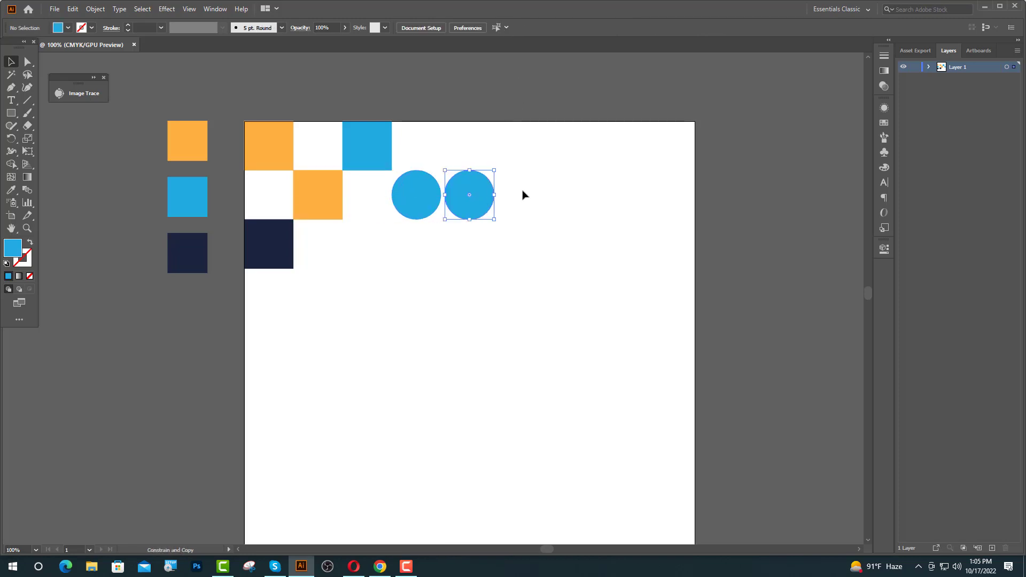
click(582, 176)
Copy the right-hand blue circle straight up over the artboard's upper edge
scroll(466, 164, up, 2)
drag(488, 238, 487, 108)
scroll(488, 108, up, 3)
Cut away the upper half of the topmost circle by subtracting a rectangle about 3.61 × 1.68 cm with Minus Front
click(11, 113)
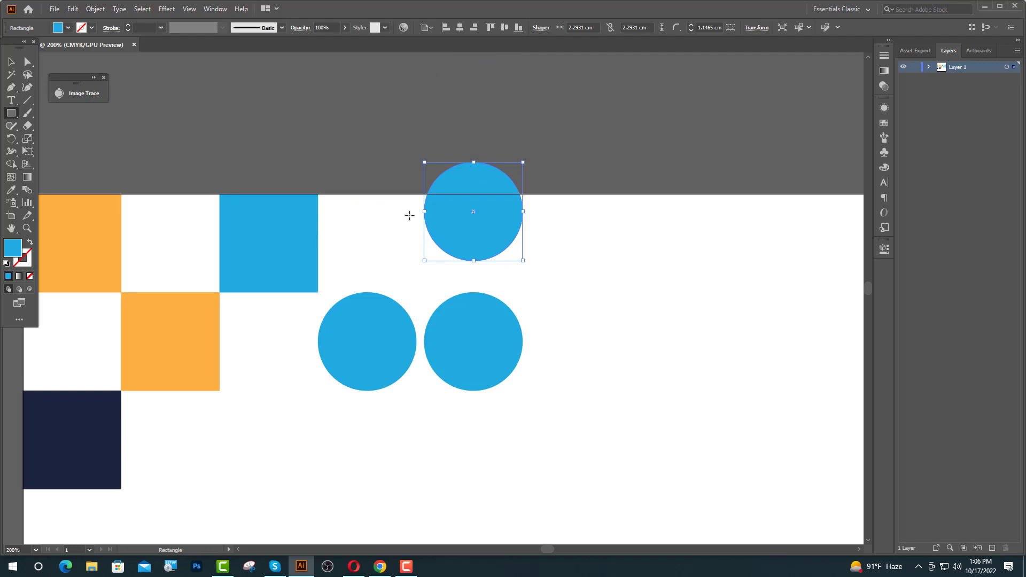
mouse_move(408, 211)
mouse_down()
mouse_move(543, 211)
mouse_move(562, 139)
mouse_up()
key(v)
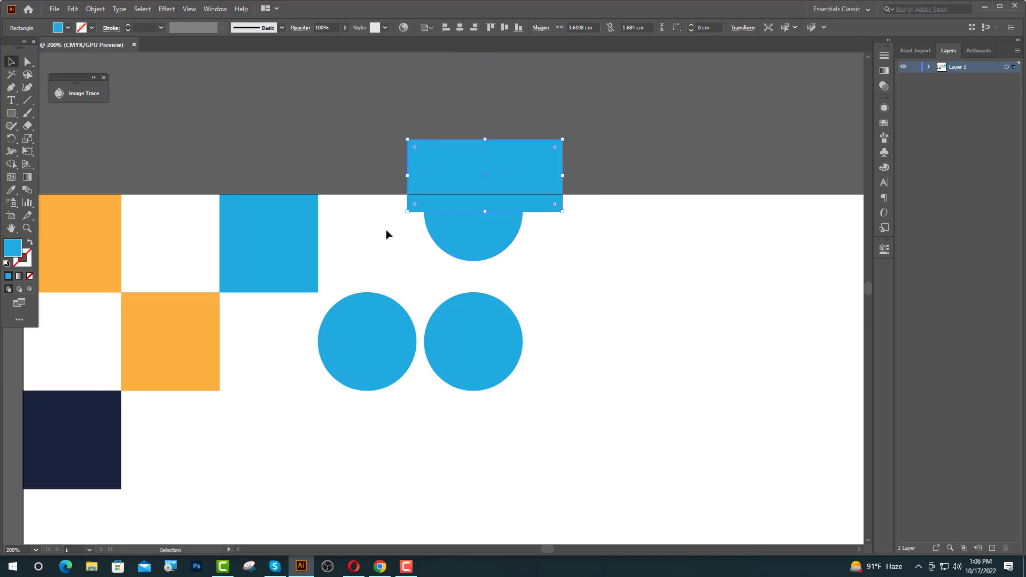
shift+click(472, 237)
click(884, 248)
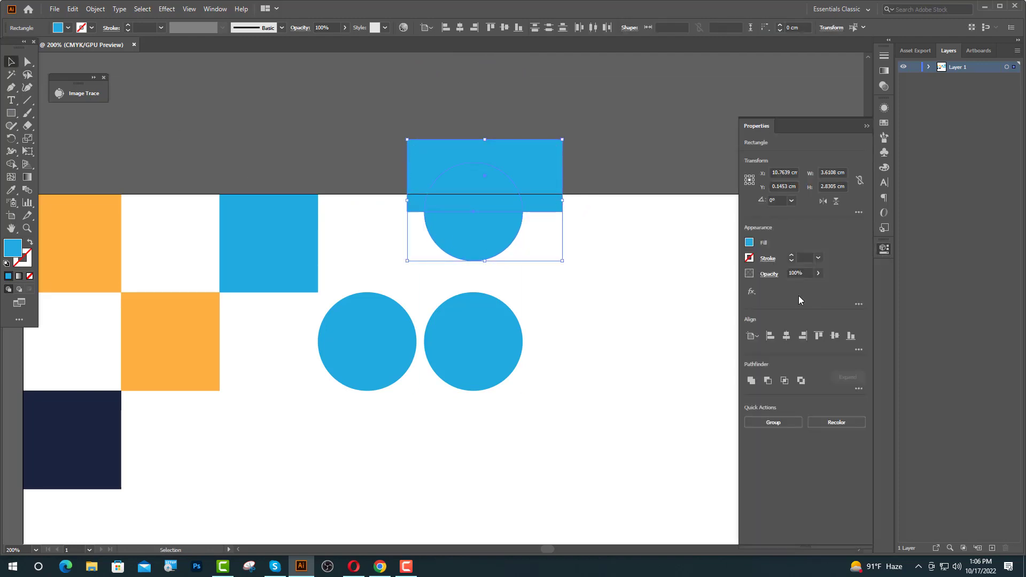
click(768, 381)
Recolor the left circle navy and the right circle orange by sampling the squares with the Eyedropper
click(324, 359)
key(i)
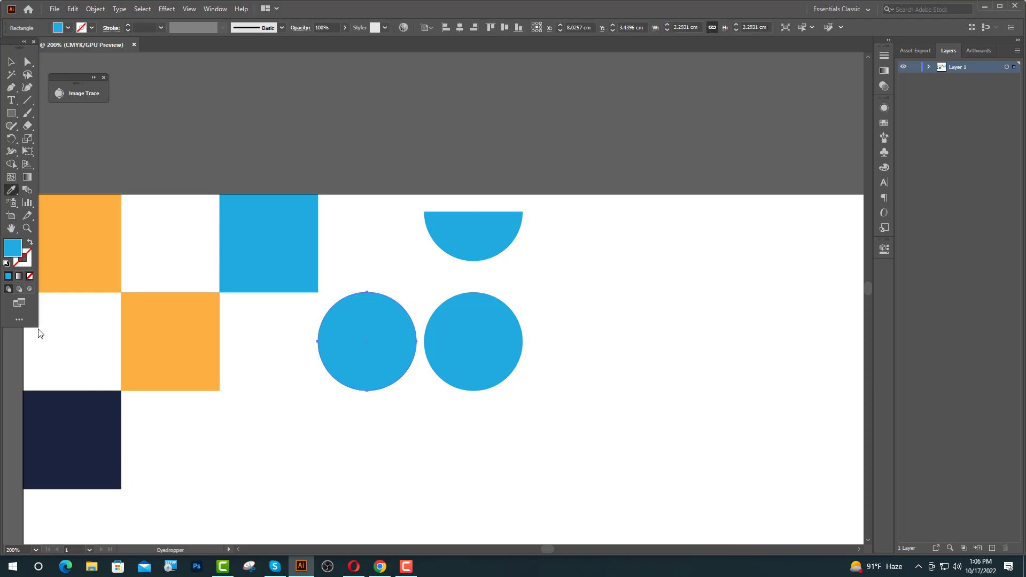
click(104, 442)
key(v)
click(486, 371)
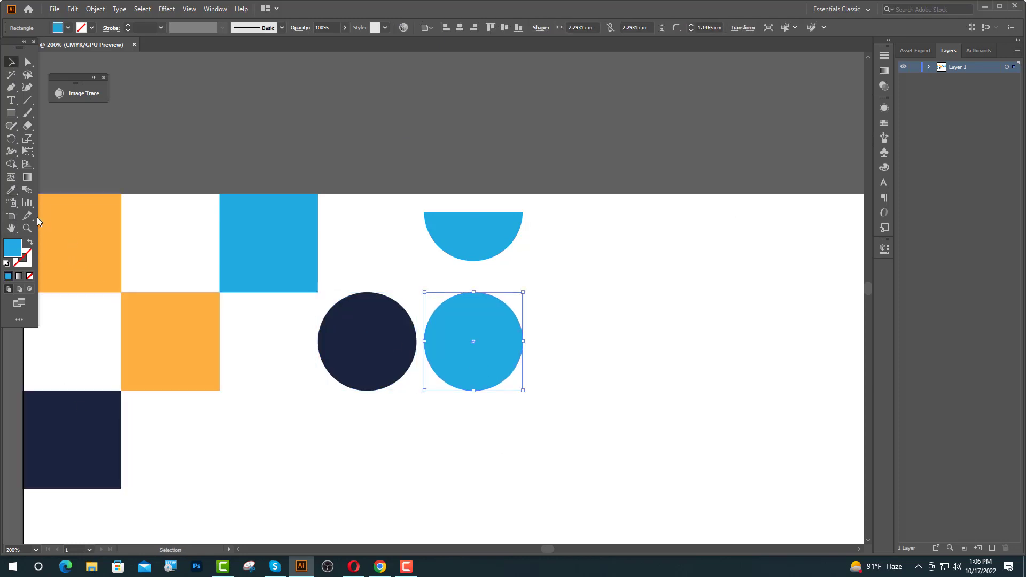
click(13, 193)
click(184, 346)
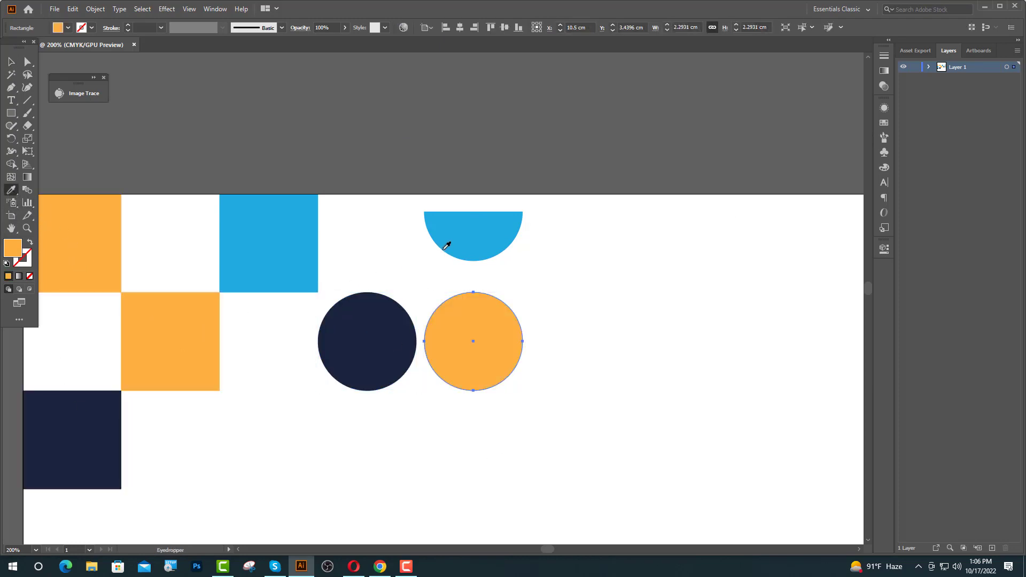
Recolor the blue half circle navy by sampling the navy square
key(ctrl)
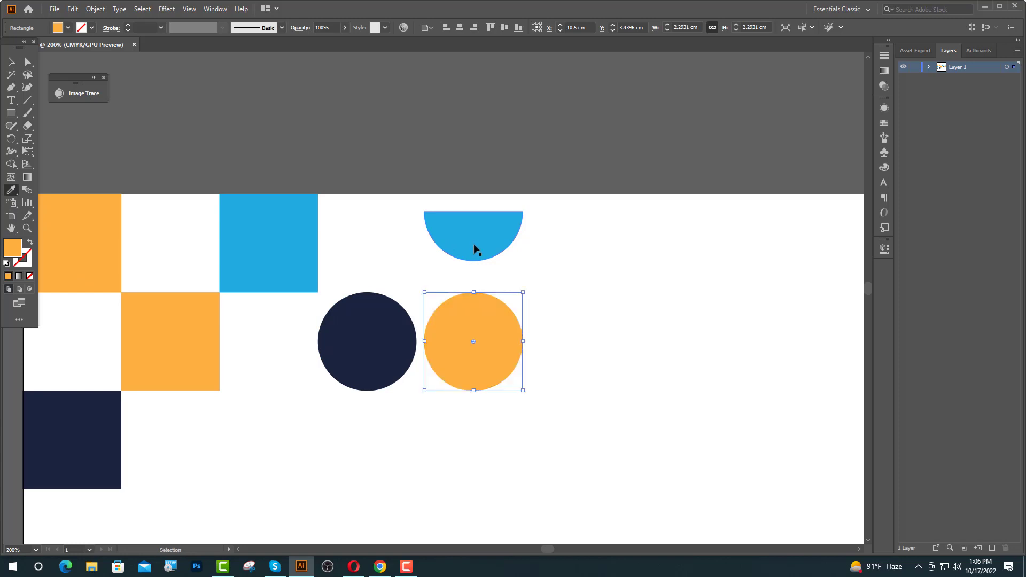
ctrl+click(475, 246)
click(70, 437)
key(v)
click(342, 398)
scroll(344, 391, down, 2)
scroll(445, 334, down, 2)
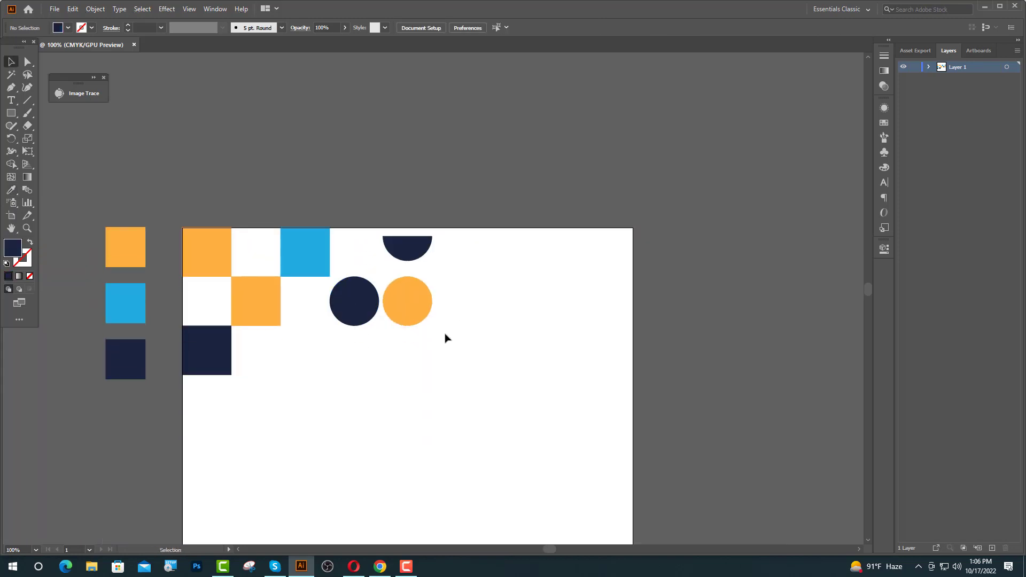
Place an upside-down copy of the half circle below the navy circle and align the original with the artboard's upper edge
drag(420, 258, 260, 382)
click(404, 394)
mouse_move(482, 135)
mouse_down()
mouse_move(483, 114)
mouse_move(486, 128)
mouse_up()
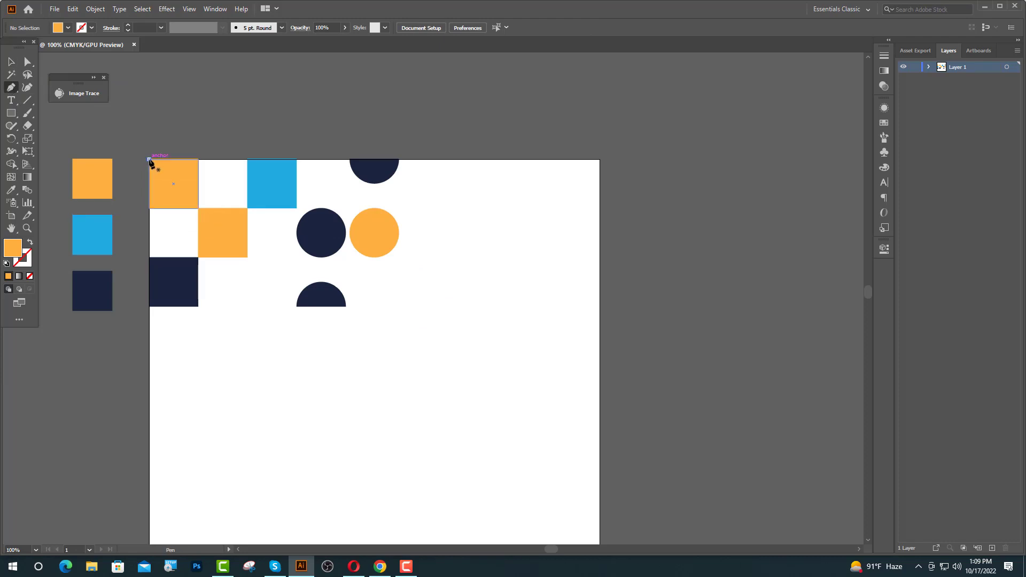
Draw a diagonal Pen line across both orange squares, from outer corner to outer corner, with a navy stroke and no fill
click(149, 159)
click(248, 258)
key(v)
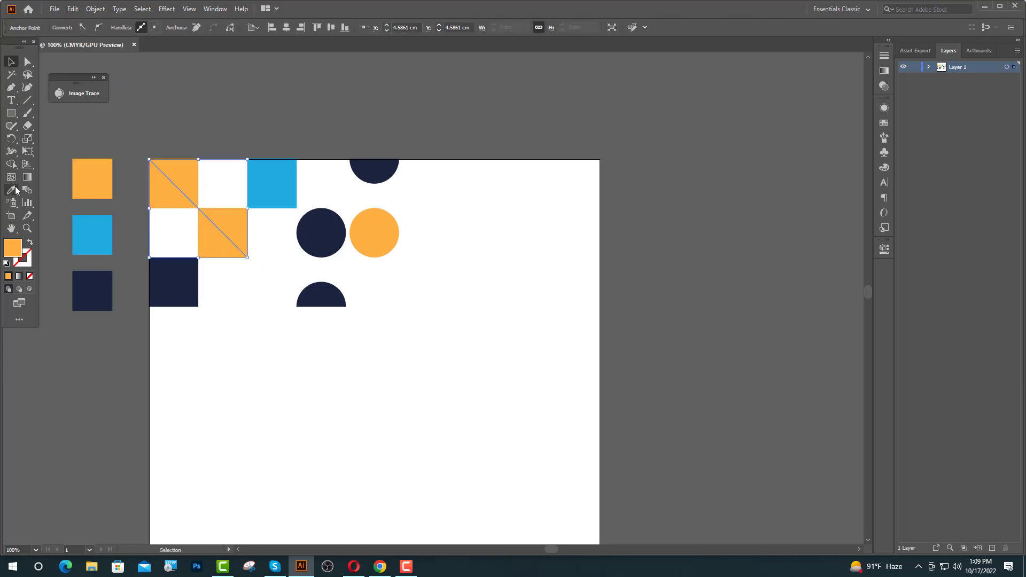
click(16, 189)
key(v)
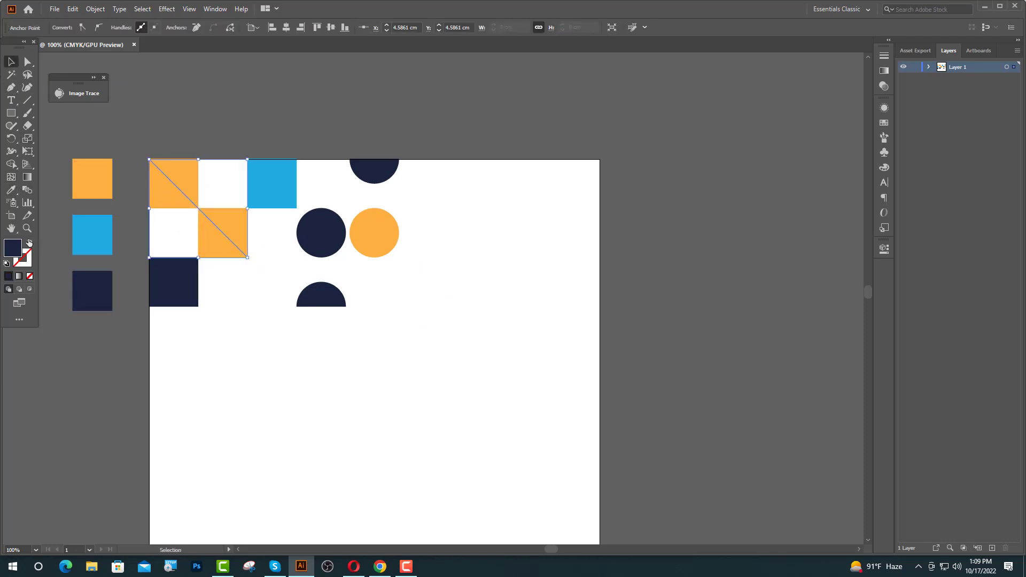
click(28, 244)
key(ctrl+=)
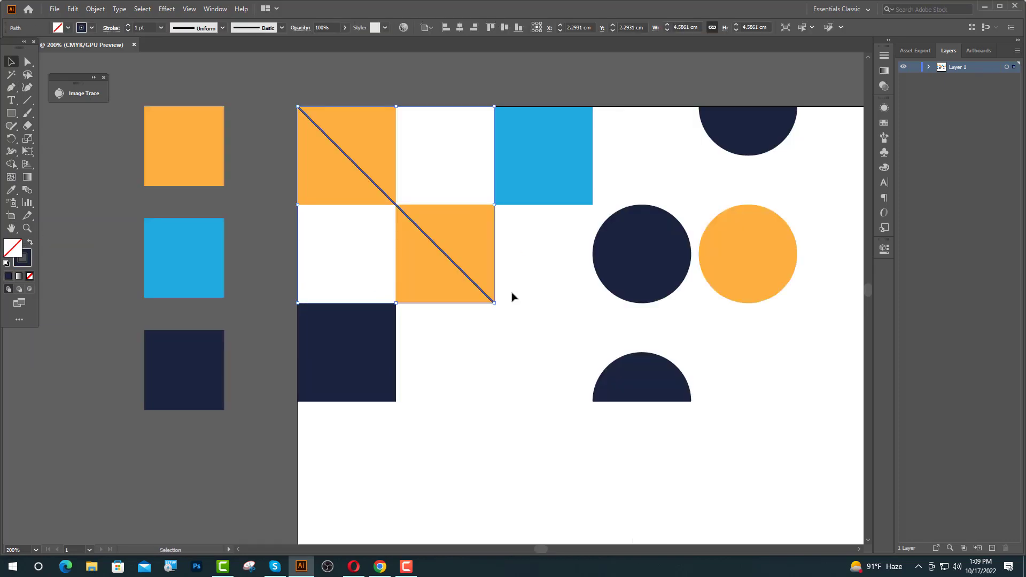
Expand the fill and stroke of the diagonal line into an outlined shape
click(88, 11)
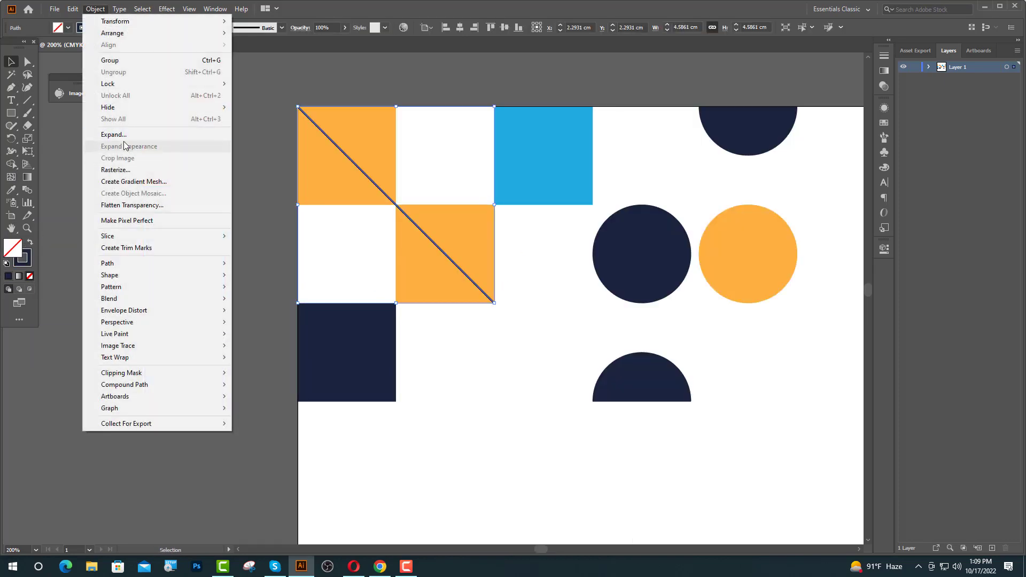
click(138, 134)
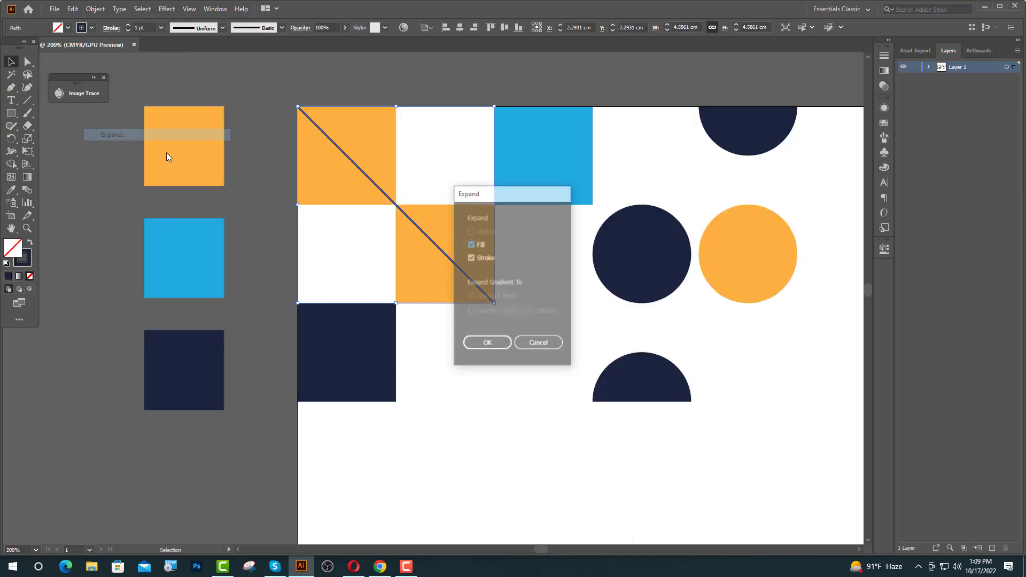
click(485, 344)
click(245, 188)
Trim the diagonal stripe's overhang past the artboard's left edge by subtracting a rectangle about 0.023 × 0.048 cm
scroll(300, 79, up, 10)
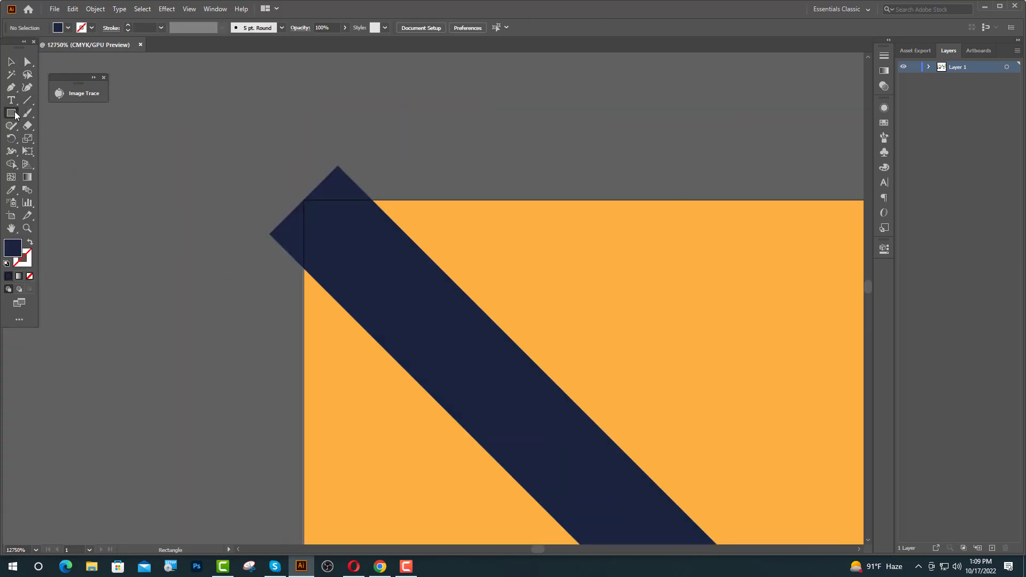
drag(242, 161, 303, 292)
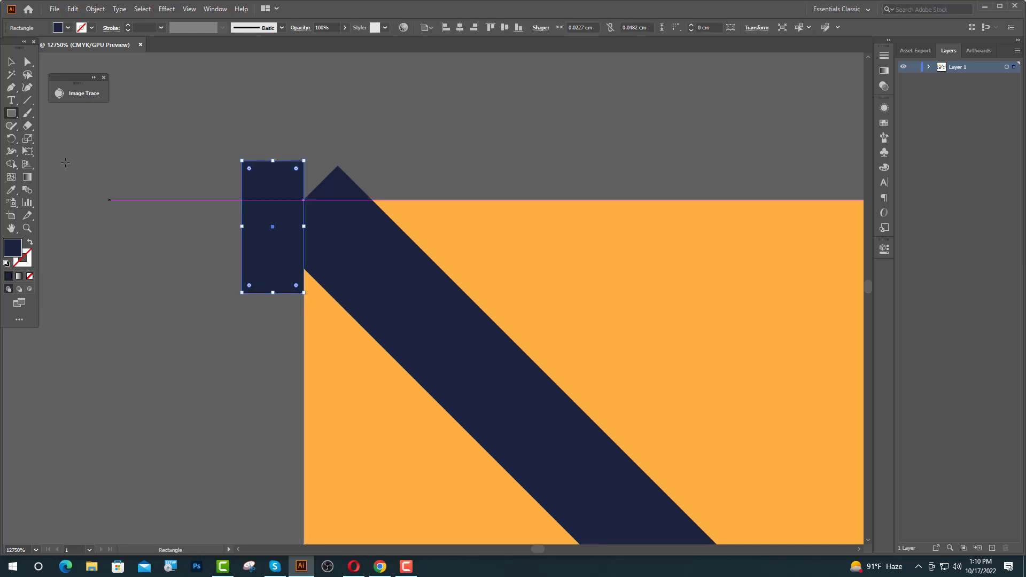
key(v)
shift+click(391, 315)
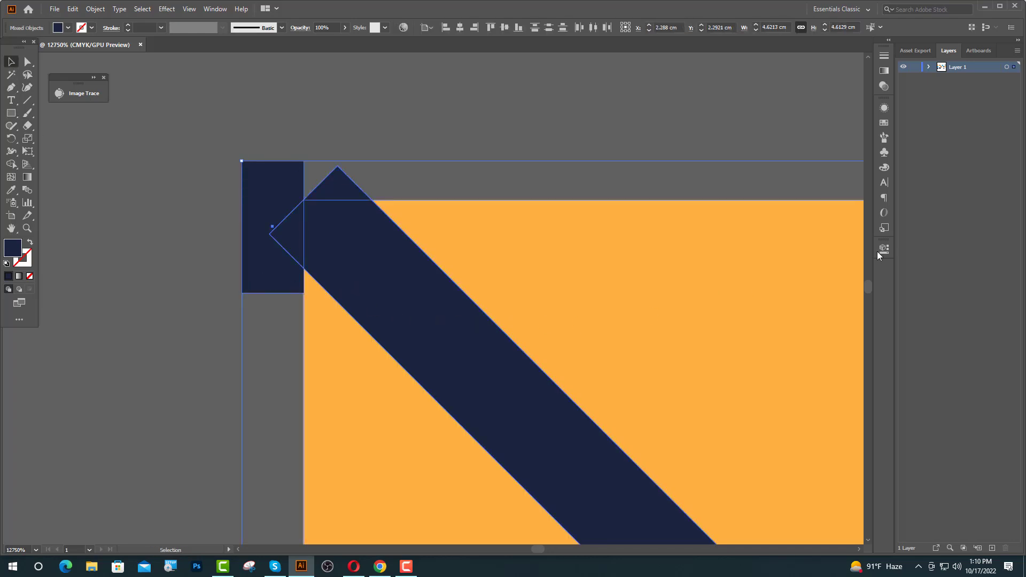
click(883, 249)
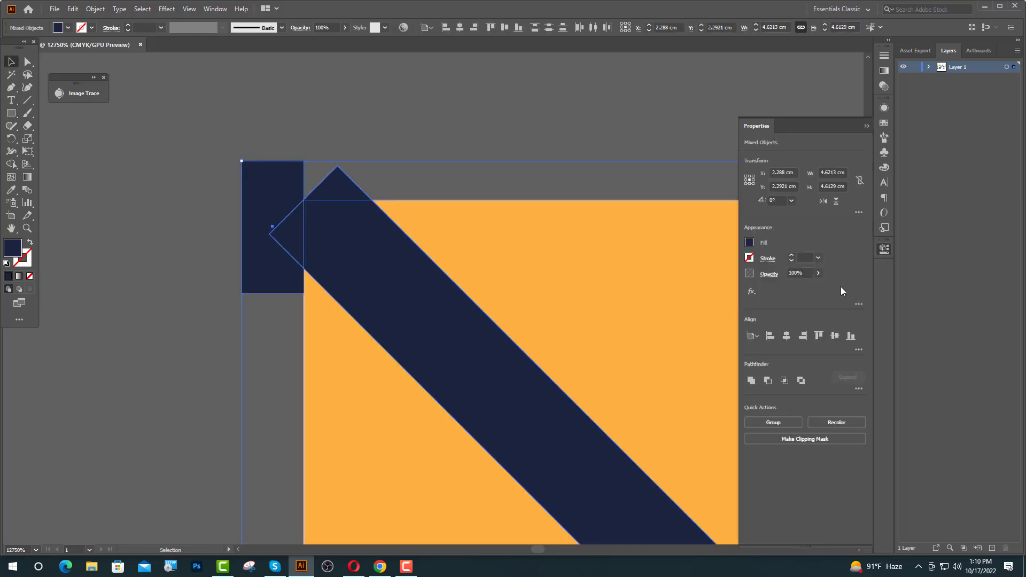
click(767, 383)
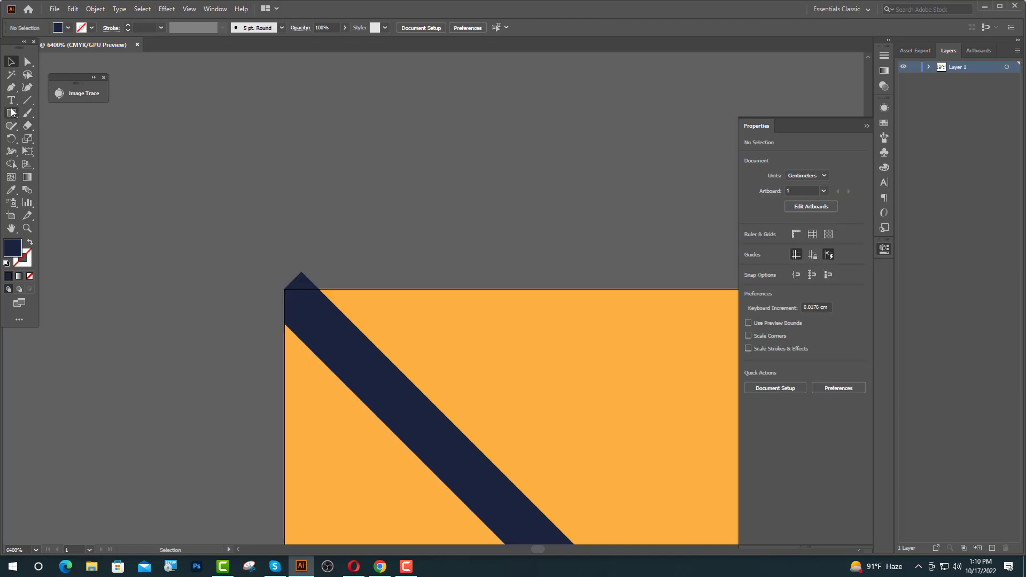
Trim the diagonal stripe's overhang above the artboard's upper edge by subtracting a rectangle about 0.067 × 0.041 cm
click(11, 113)
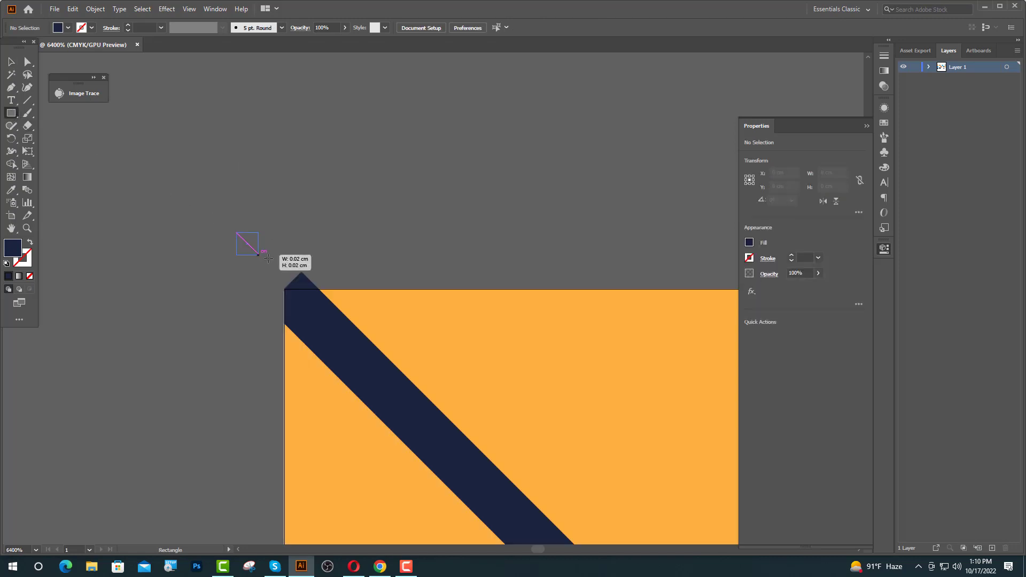
drag(268, 259, 328, 289)
click(11, 62)
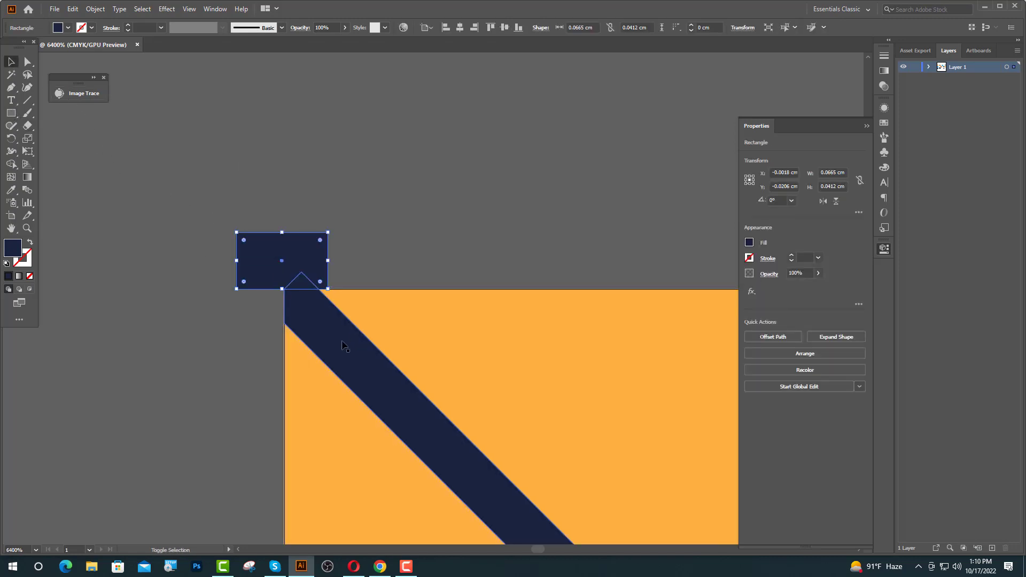
shift+click(345, 348)
click(768, 381)
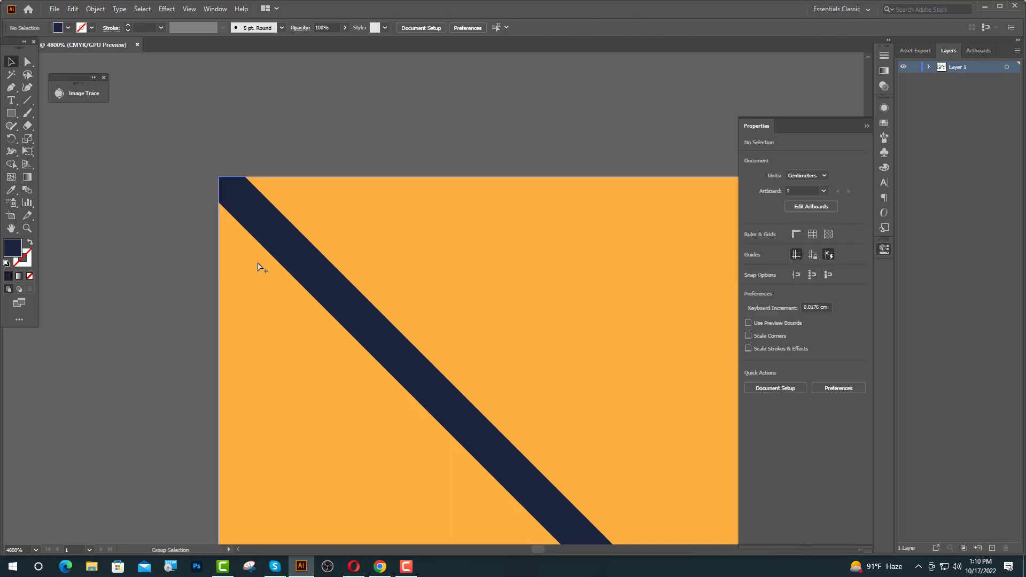
Trim the stripe's lower end along the second orange square's right edge by subtracting a rectangle drawn against that edge
scroll(259, 265, down, 7)
scroll(427, 322, down, 2)
scroll(316, 329, down, 3)
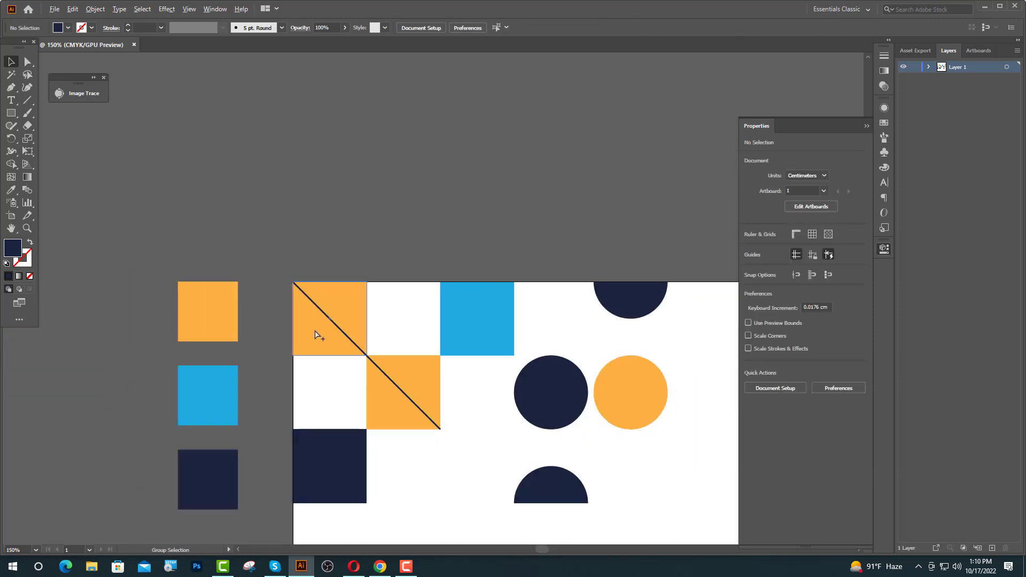
scroll(450, 451, up, 10)
scroll(505, 344, up, 2)
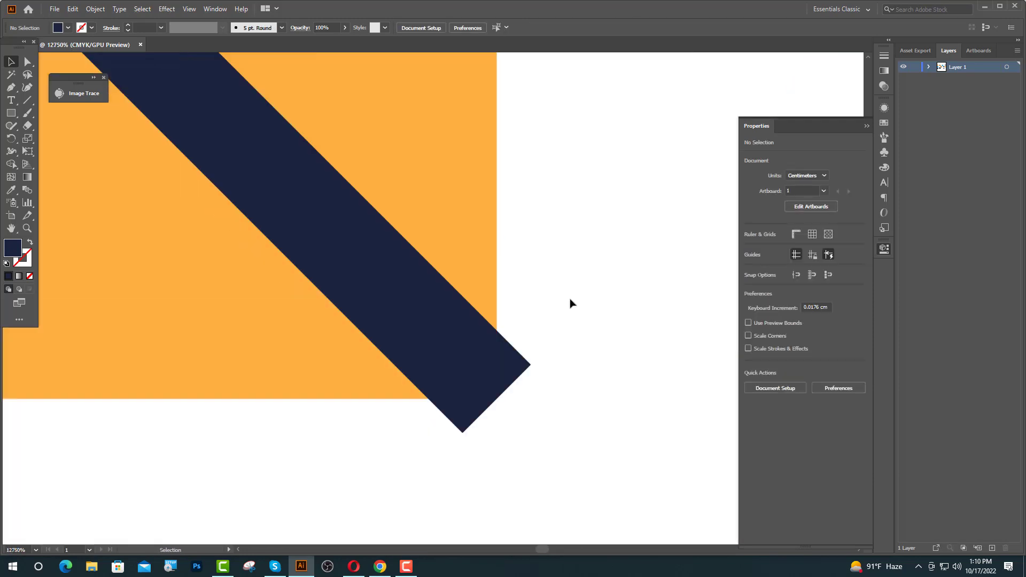
click(12, 113)
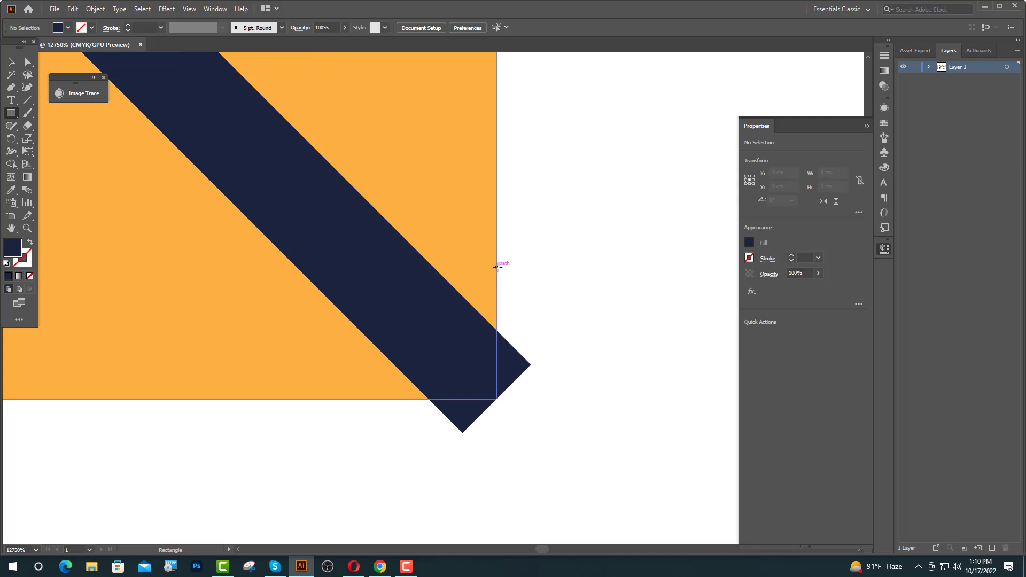
drag(496, 266, 623, 462)
key(ctrl)
shift+click(454, 371)
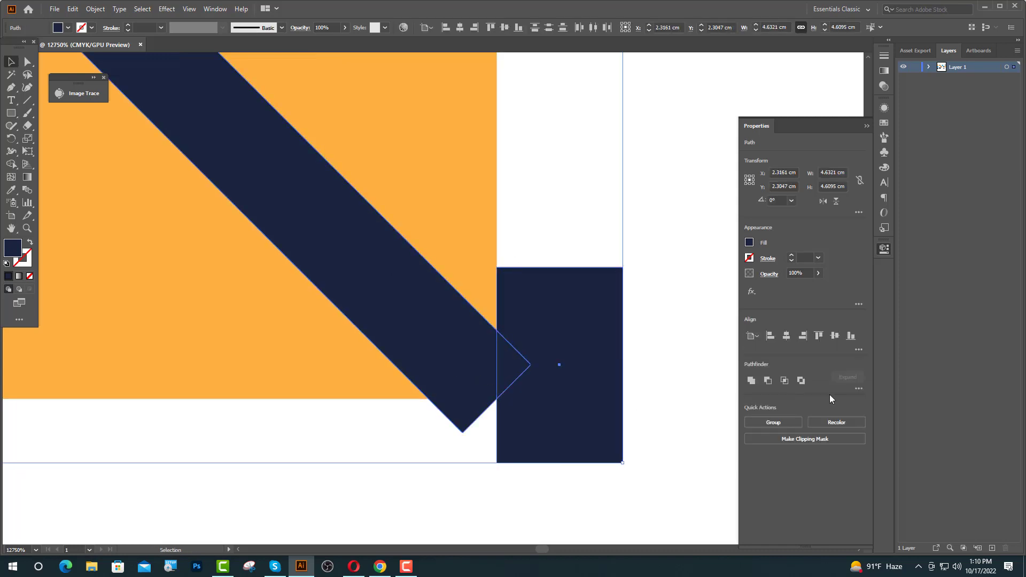
click(768, 381)
key(ctrl+shift+a)
Trim the stripe's tip below the second orange square by subtracting a rectangle about 0.092 × 0.040 cm along the square's lower edge
key(m)
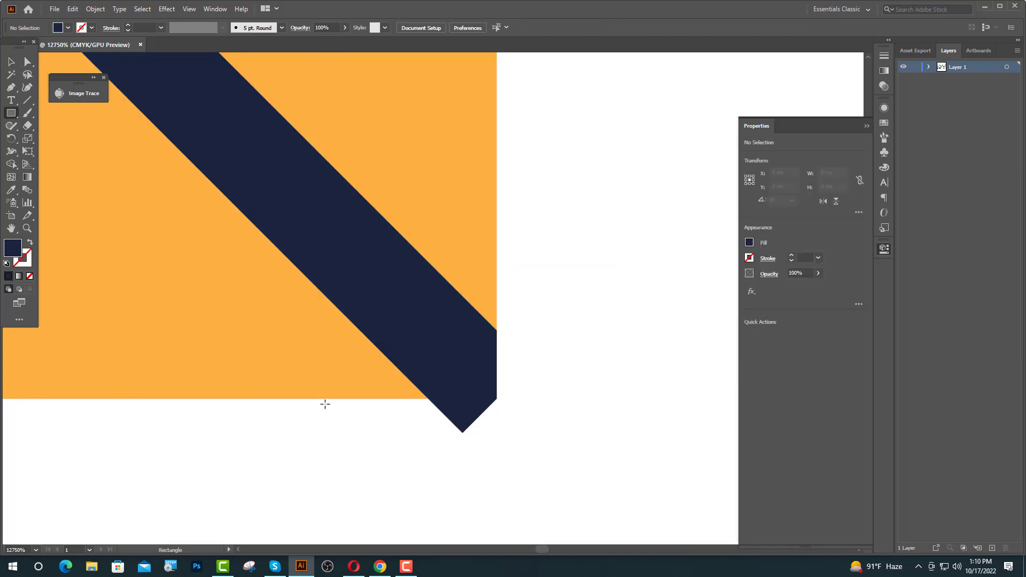
drag(321, 399, 574, 508)
key(ctrl)
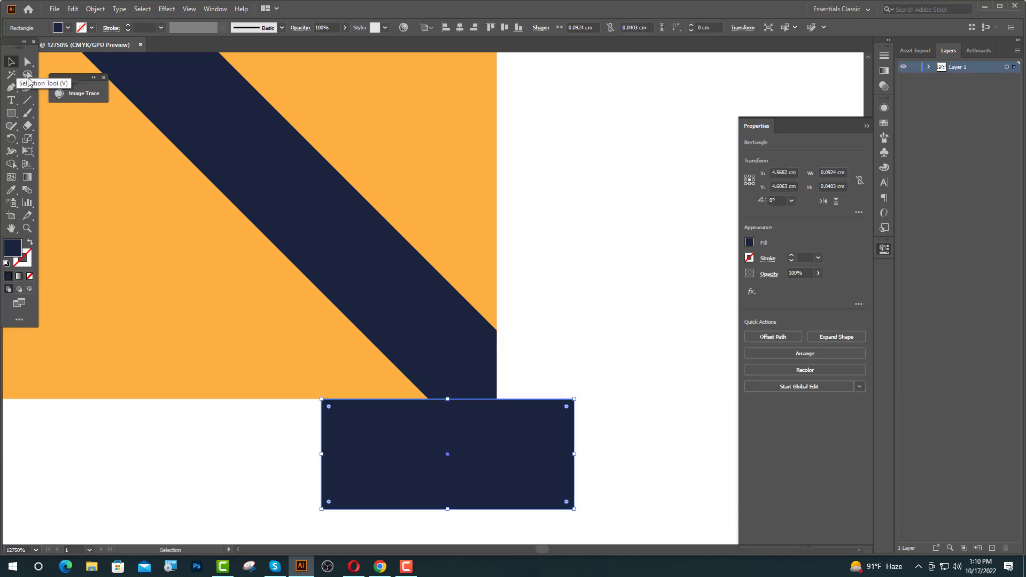
shift+click(432, 315)
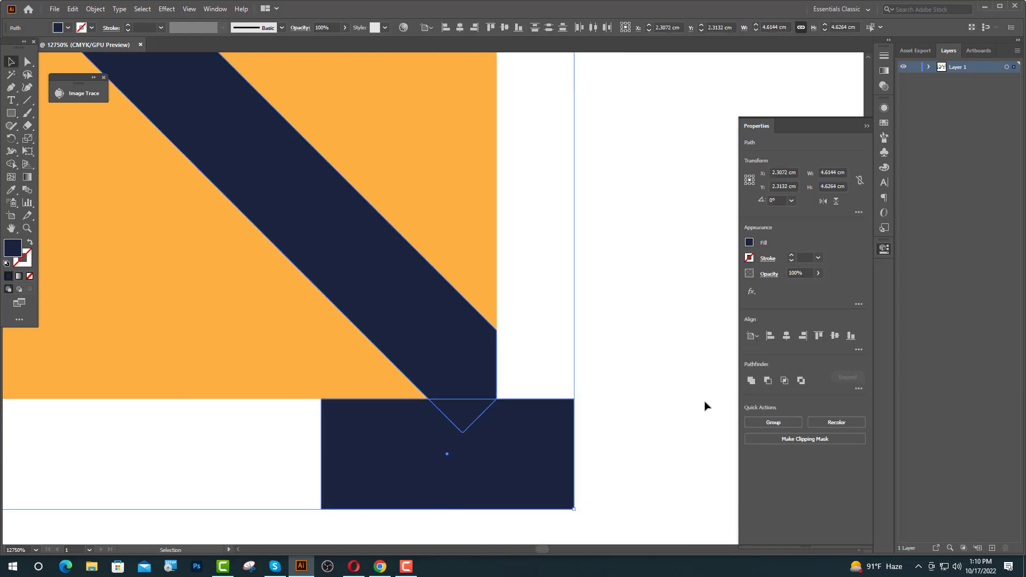
click(771, 381)
key(ctrl+shift+a)
Draw a navy circle about 9.71 cm in diameter near the page's right edge and align its top with the page's upper edge
scroll(440, 401, down, 8)
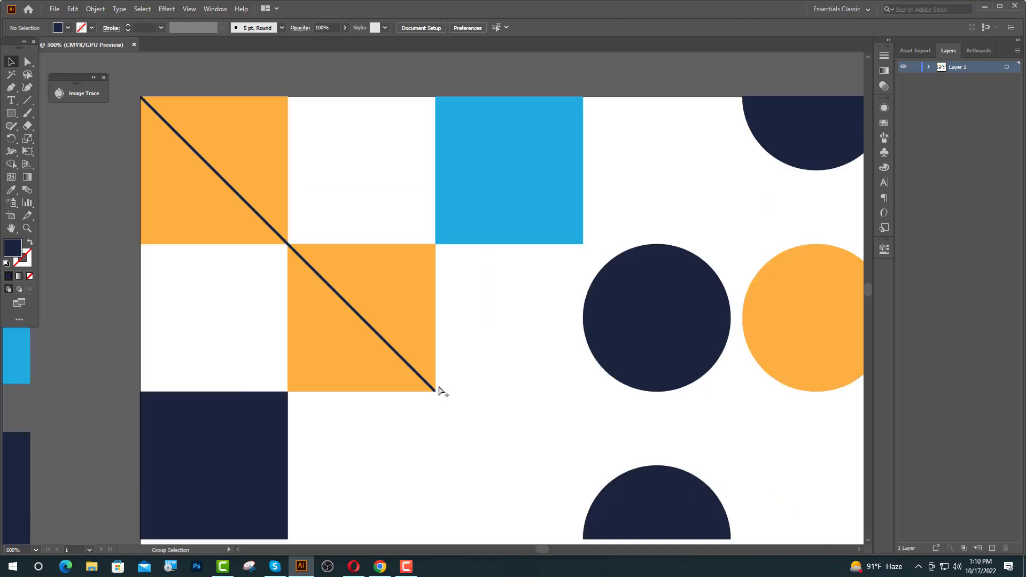
scroll(440, 392, down, 6)
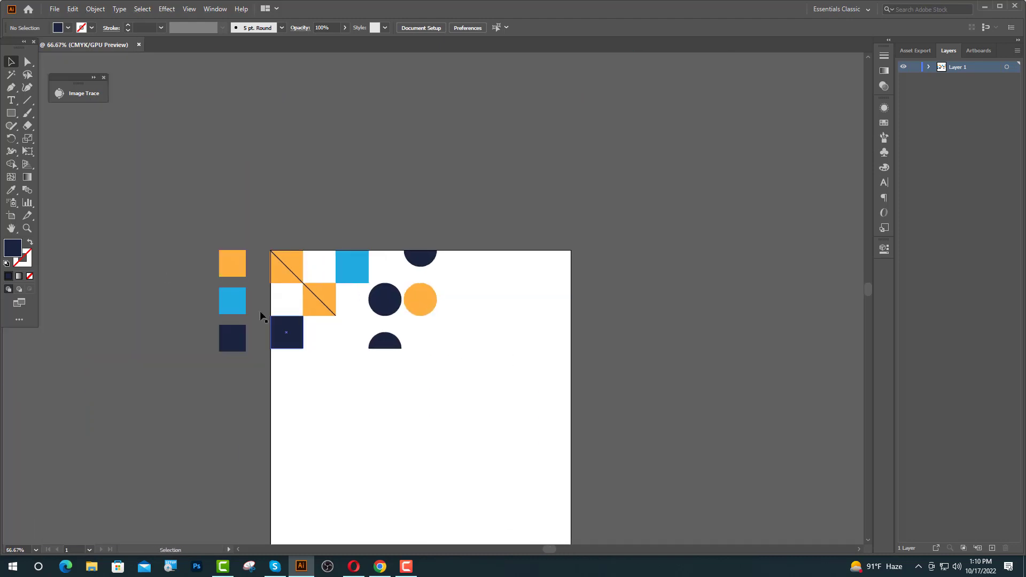
click(11, 113)
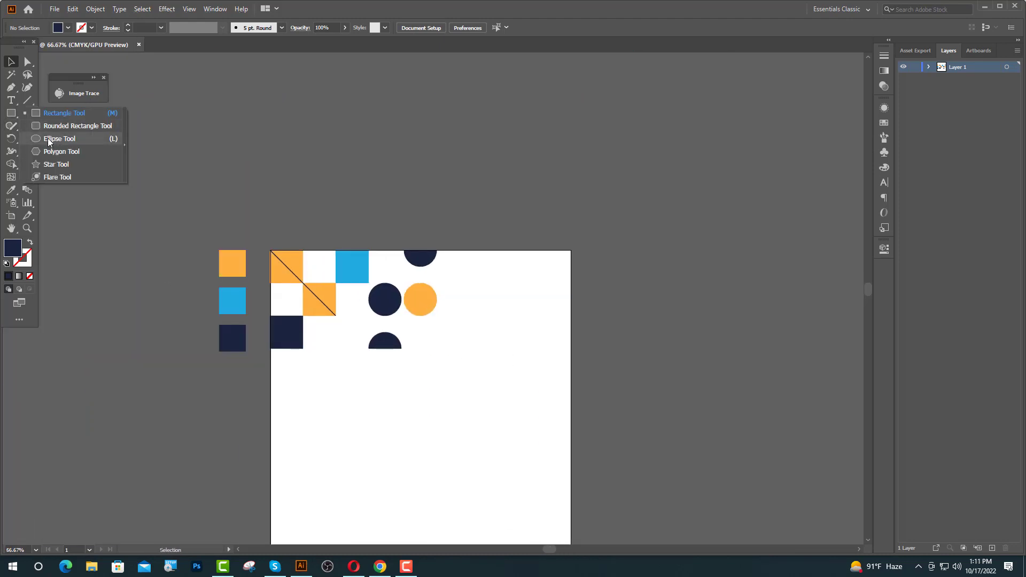
click(47, 138)
drag(502, 311, 514, 381)
key(v)
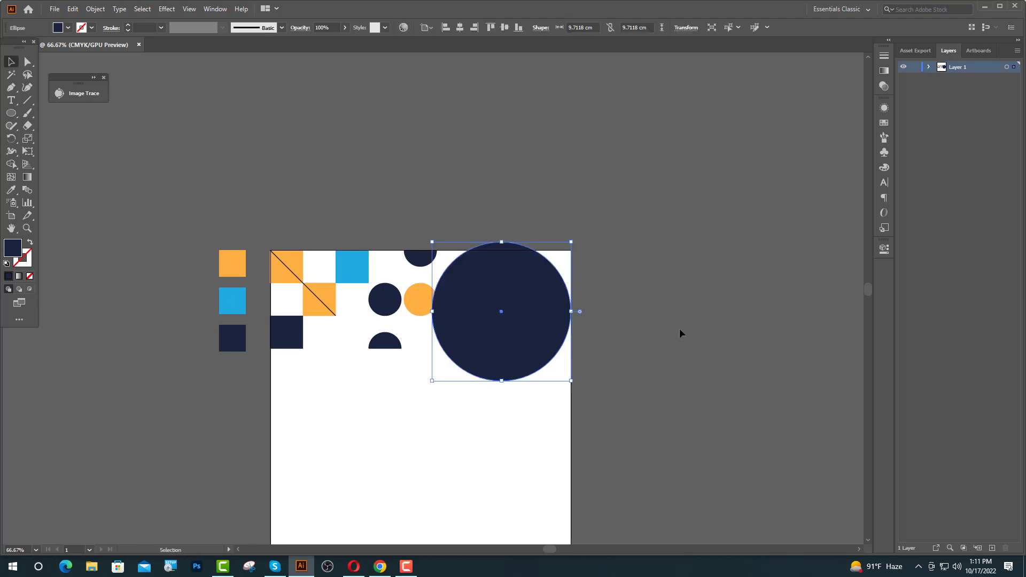
click(679, 329)
scroll(538, 344, up, 1)
drag(507, 330, 514, 348)
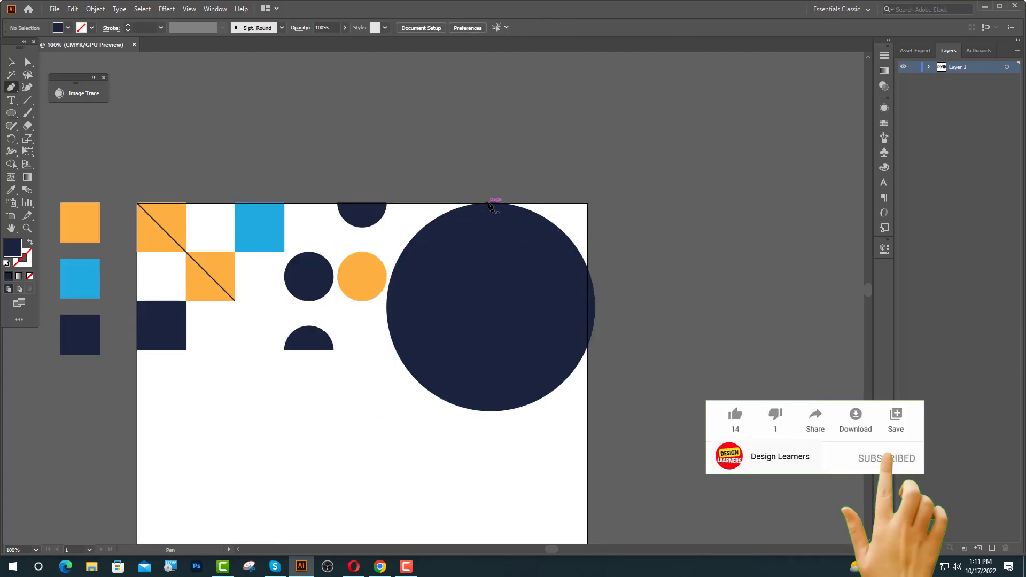
Draw a closed Pen shape covering the large circle's right half, with its straight side along the circle's vertical diameter
click(491, 203)
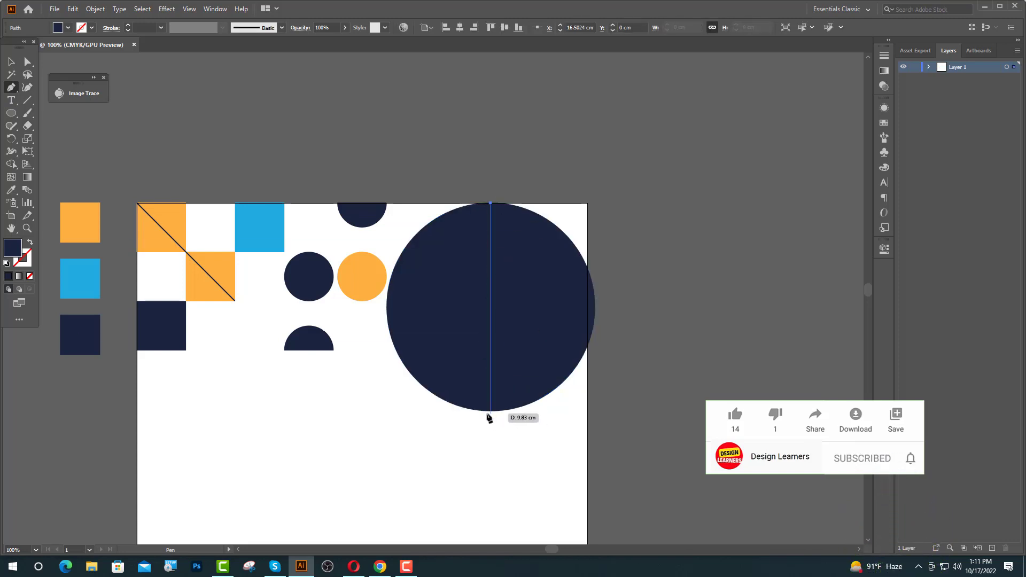
click(491, 411)
click(658, 411)
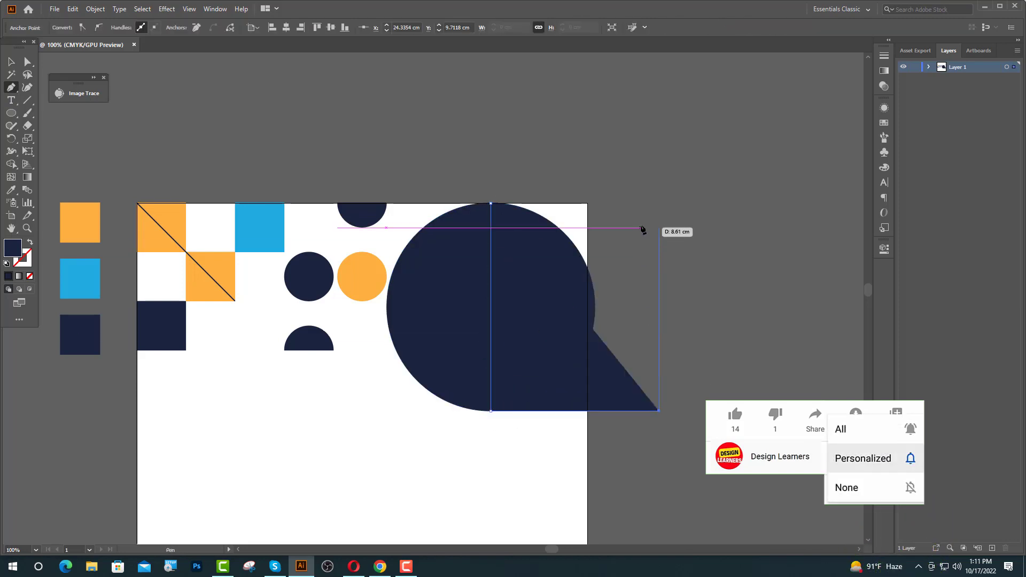
shift+click(641, 219)
click(551, 193)
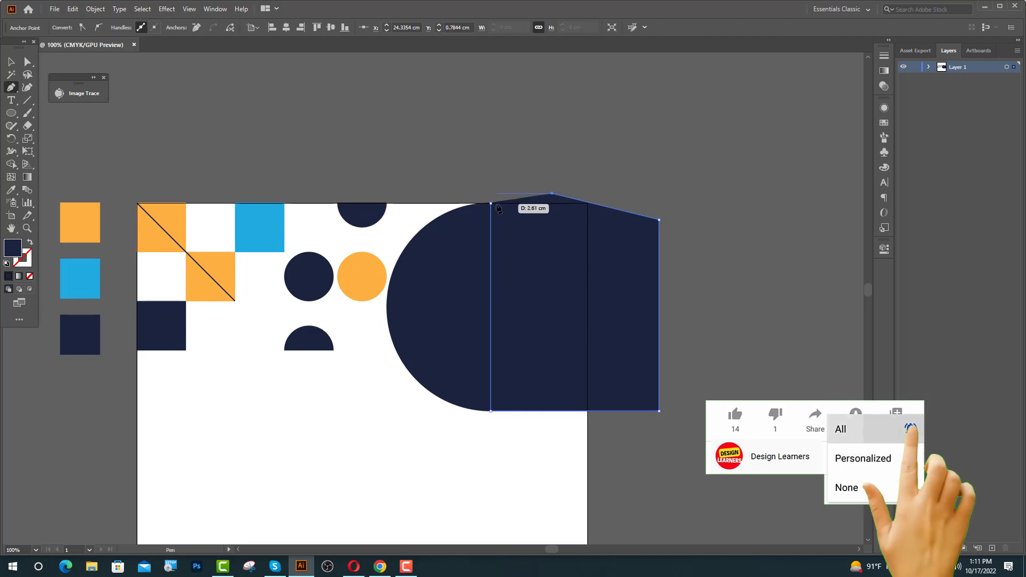
click(491, 203)
Subtract the pen shape from the large circle to leave only its left half
key(v)
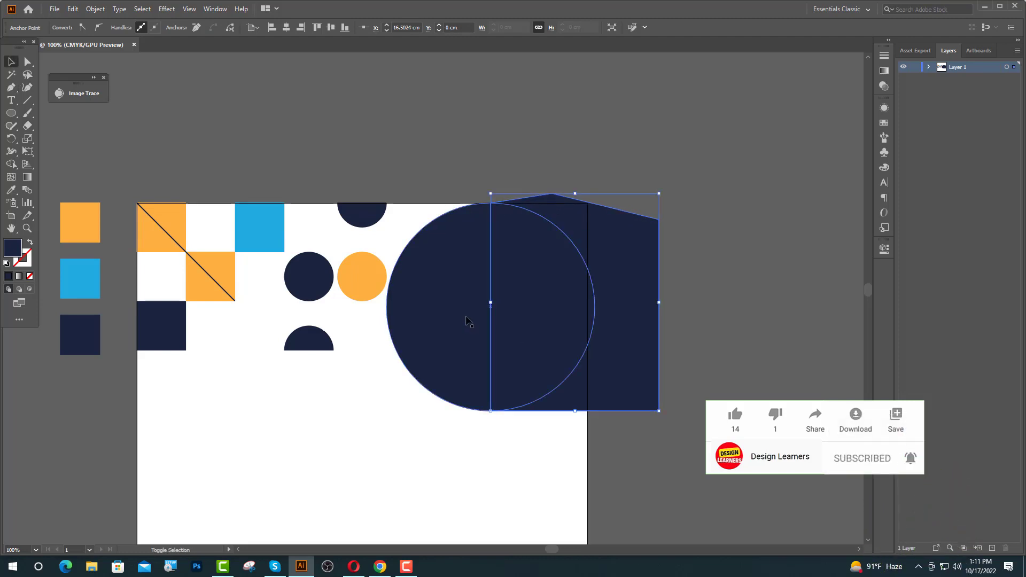
shift+click(469, 321)
click(885, 249)
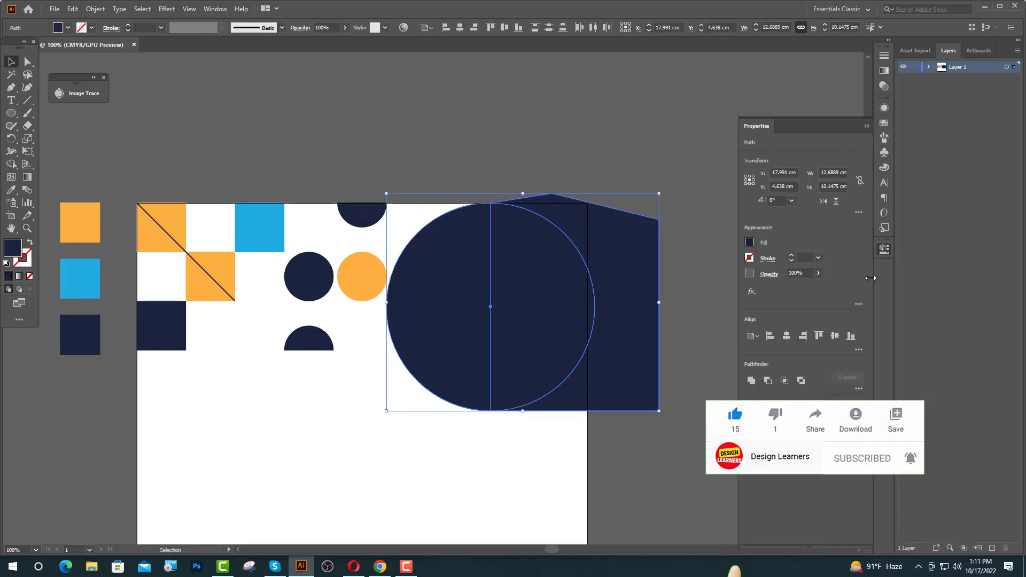
click(768, 381)
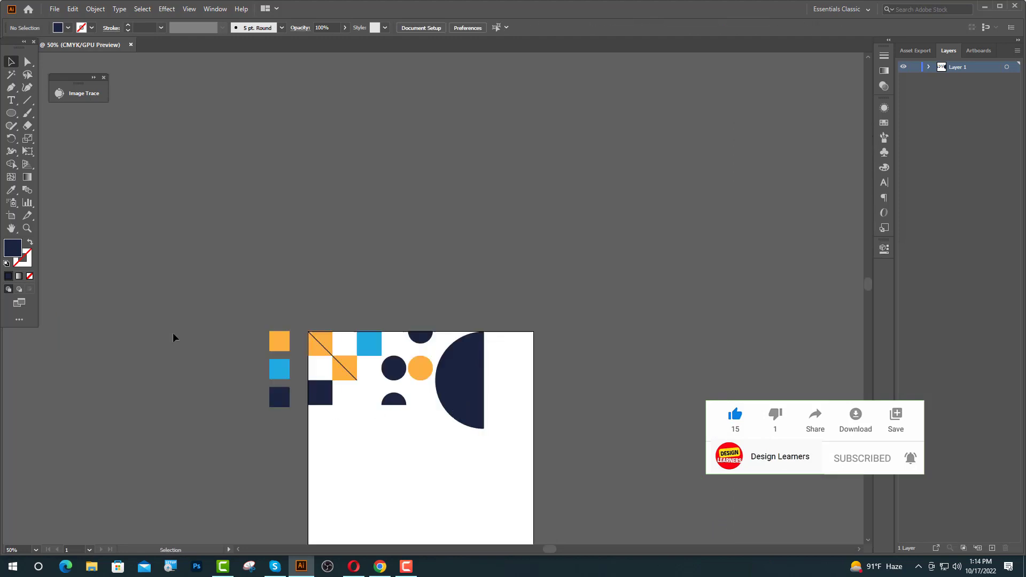
Recolour the large navy half circle with the blue of the palette swatch
click(465, 401)
click(12, 190)
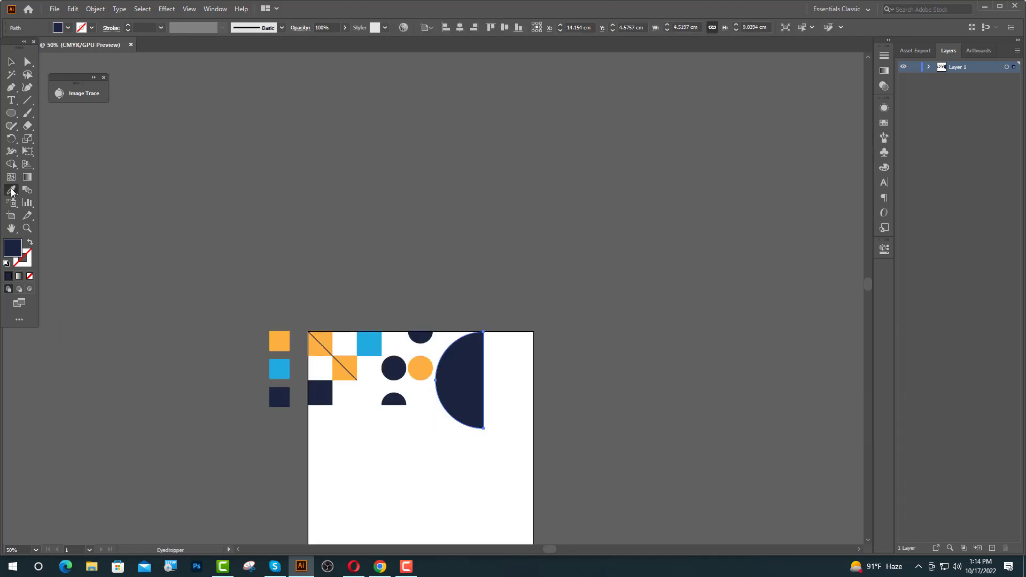
click(286, 378)
key(ctrl+shift+a)
Draw a blue circle about 5.98 cm in diameter in the empty area below the existing shapes
click(12, 114)
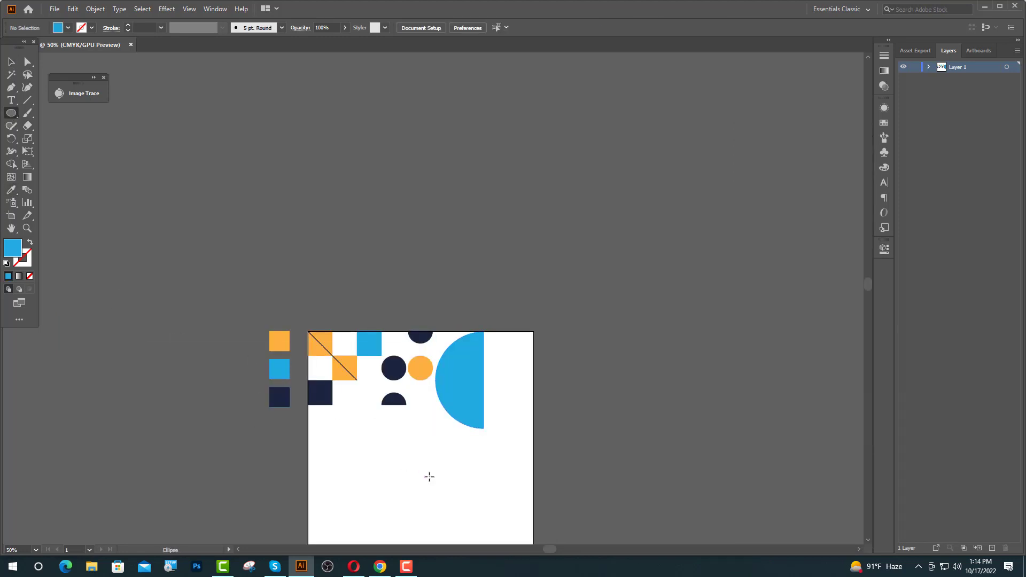
drag(382, 440, 415, 471)
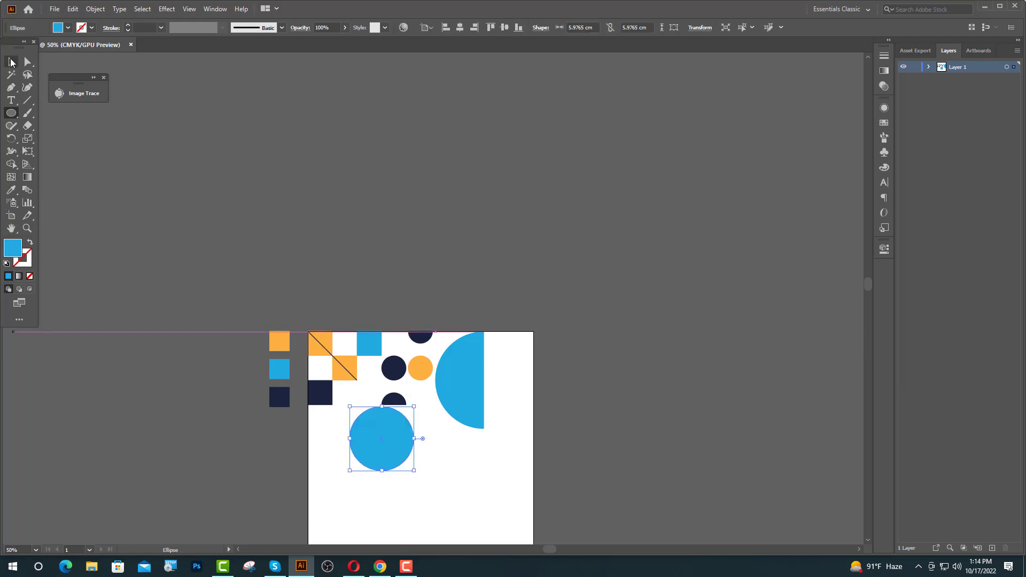
click(10, 62)
key(ctrl+shift+a)
Cut the new blue circle down to its left half by subtracting a rectangle drawn from its vertical diameter
right_click(12, 113)
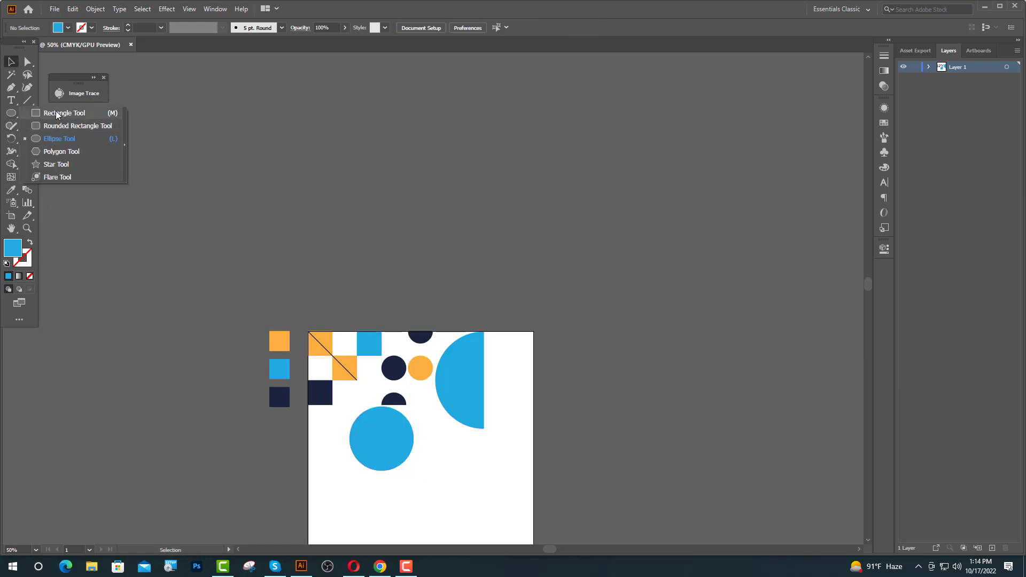
click(58, 114)
drag(381, 398, 449, 502)
key(v)
shift+click(373, 463)
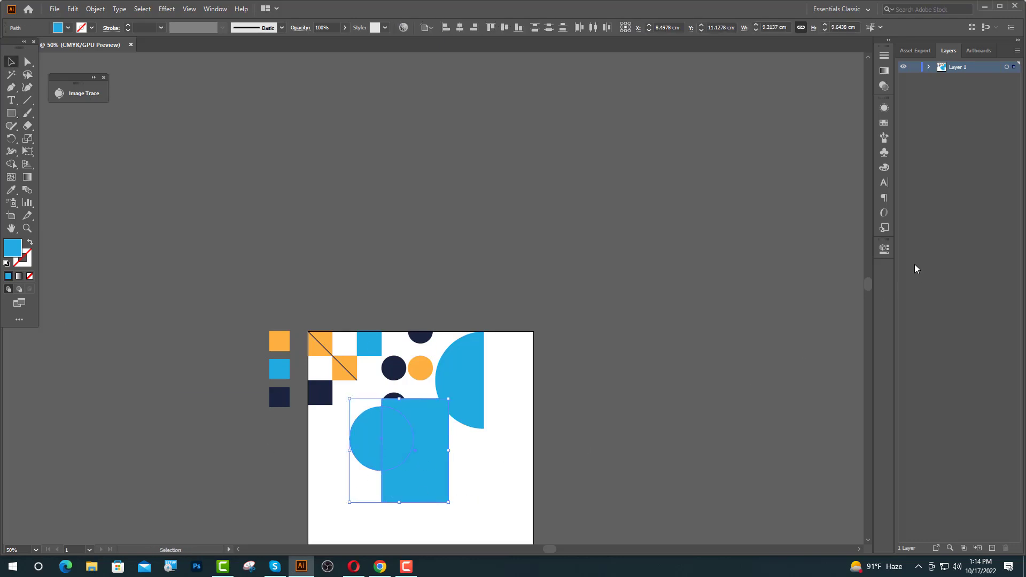
click(884, 248)
click(767, 381)
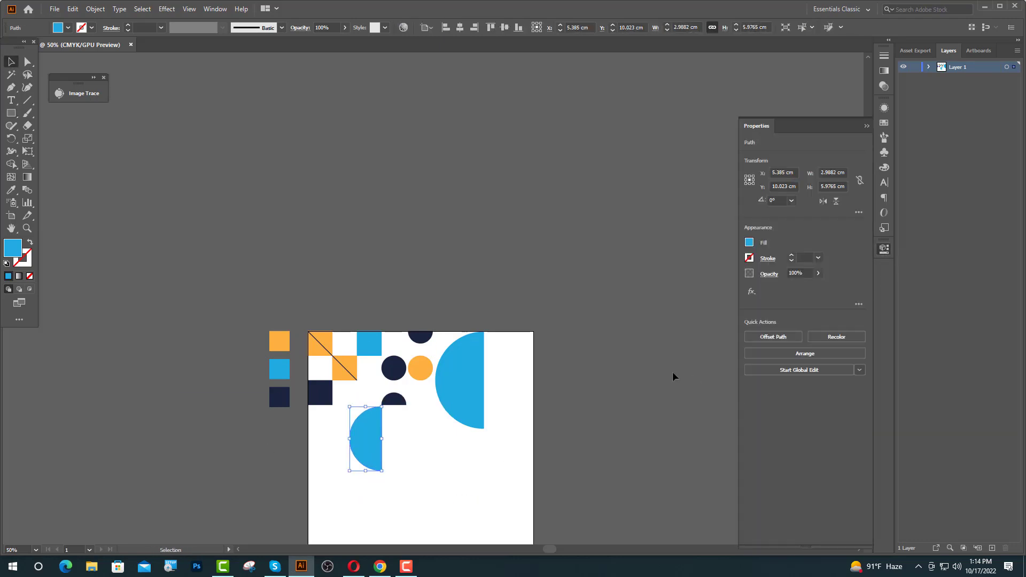
Move the small blue half circle onto the large one, flush with its straight edge and centred vertically
click(674, 376)
drag(369, 435, 470, 373)
scroll(470, 373, up, 4)
click(470, 373)
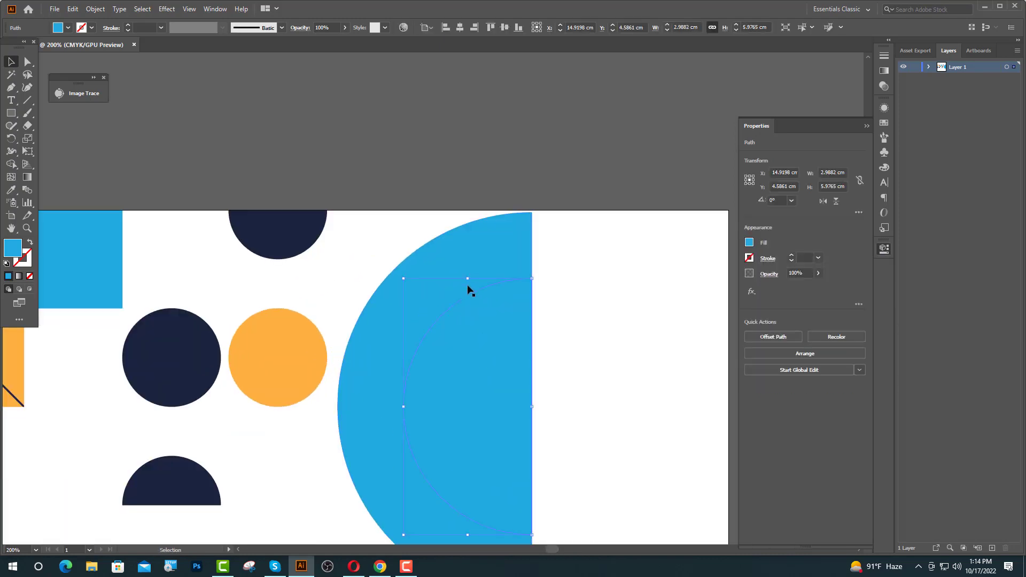
Scale the small half circle to about 4.84 cm tall along the straight edge and recolour it with the orange circle's fill
drag(469, 278, 485, 390)
click(284, 353)
scroll(440, 198, down, 2)
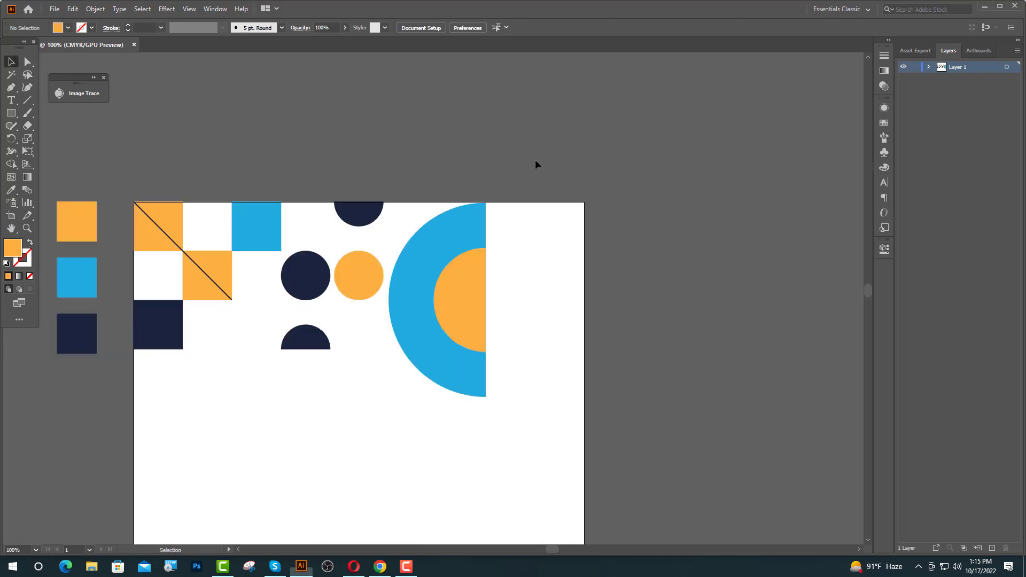
Place a copy of the large blue half circle, rotated a quarter turn so it domes upward, against the page's right edge
key(v)
click(466, 221)
drag(466, 221, 610, 355)
drag(633, 334, 735, 479)
drag(635, 458, 542, 395)
click(708, 376)
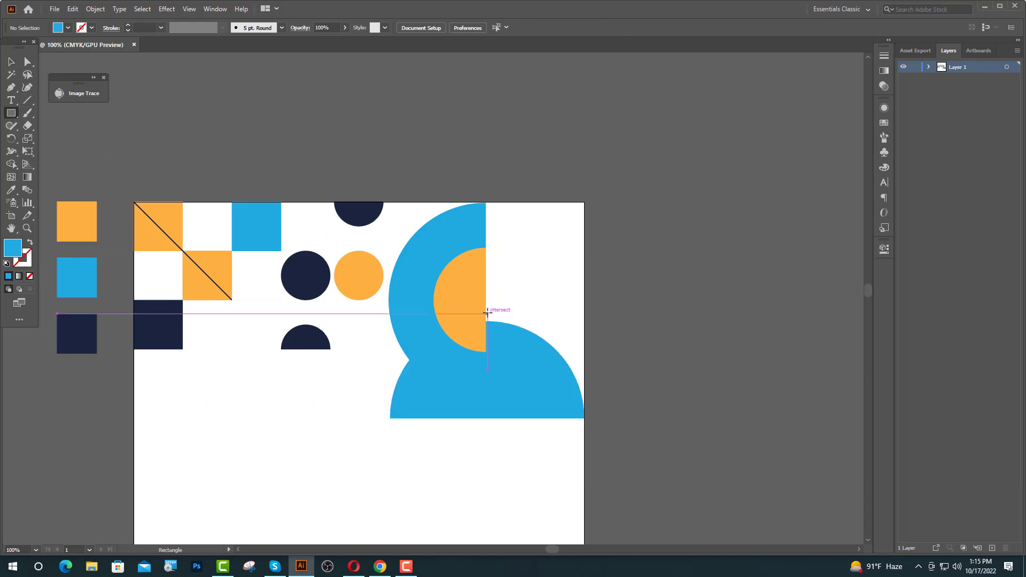
Cut the copied blue half circle to its right quarter by subtracting a rectangle about 5.19 × 6.22 cm from its left half
drag(487, 315, 376, 447)
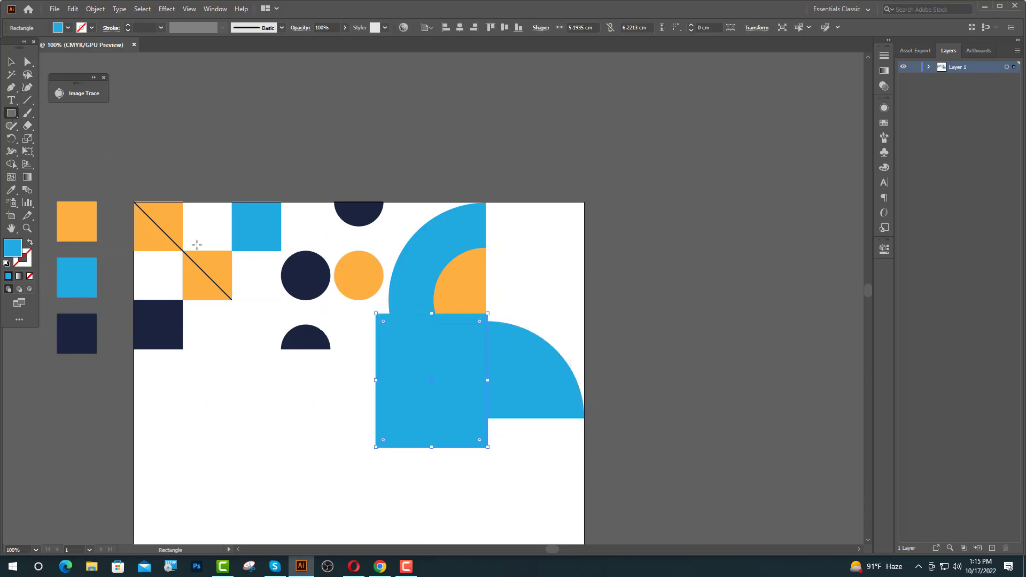
key(v)
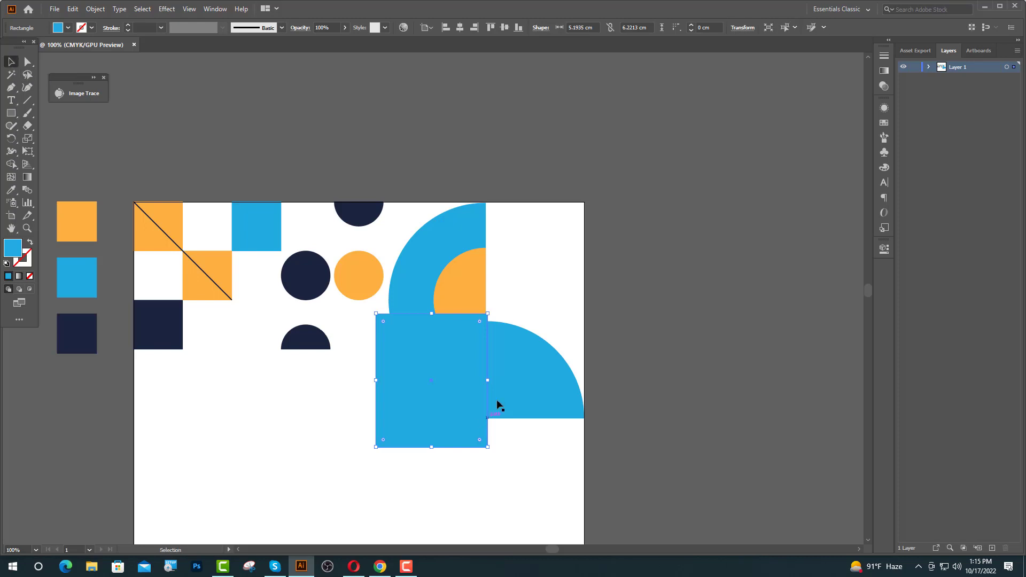
shift+click(521, 383)
click(884, 249)
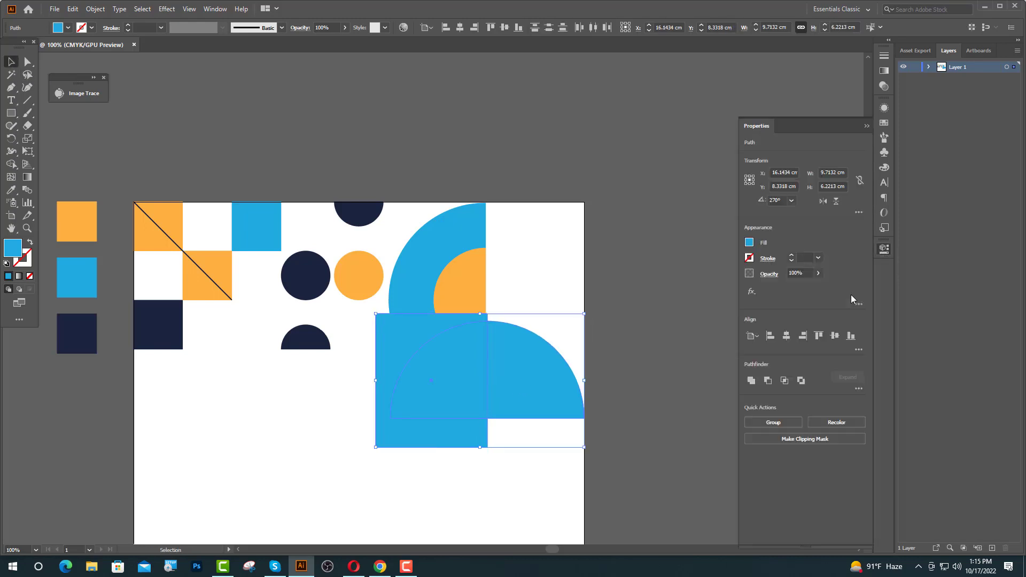
click(768, 380)
click(758, 181)
Move the blue quarter circle down so its upper tip meets the lower end of the large half circle's straight edge
scroll(500, 398, up, 1)
drag(528, 423, 531, 535)
scroll(461, 350, down, 2)
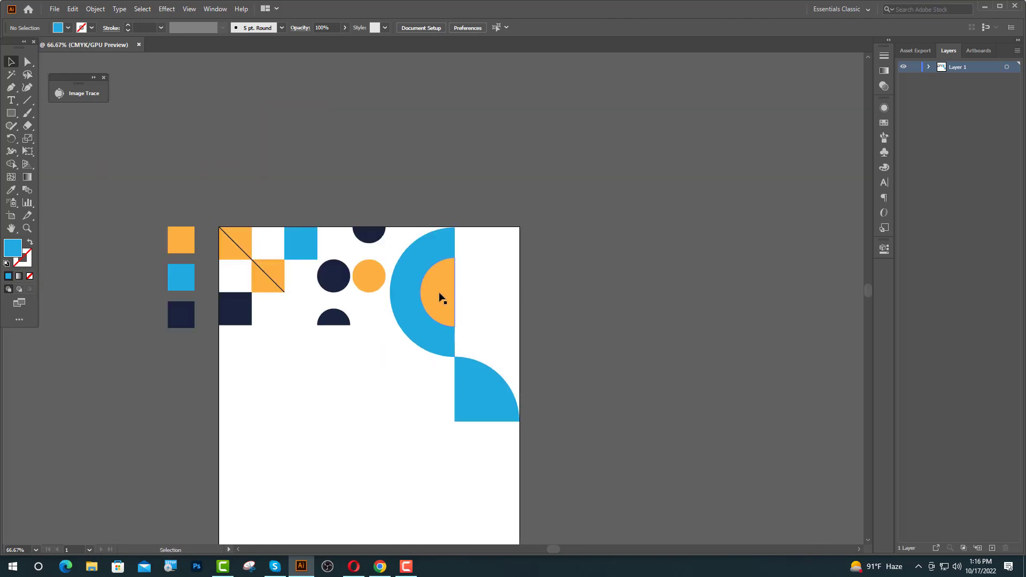
Place a copy of the orange half circle, rotated to dome upward, on the blue quarter circle's base line and bring it to front
drag(439, 297, 518, 317)
drag(541, 274, 458, 410)
right_click(445, 405)
mouse_move(484, 350)
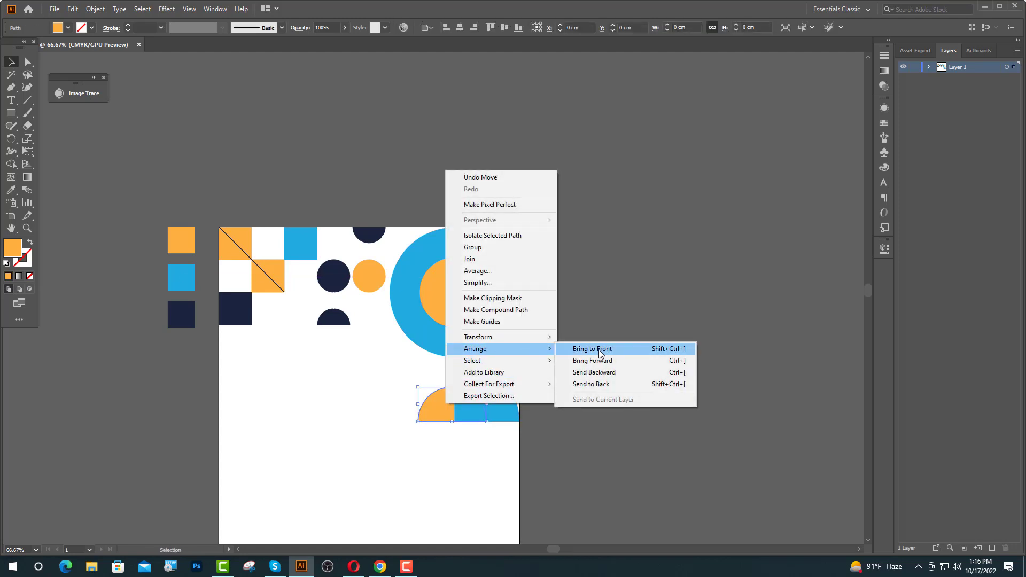
click(592, 348)
Shift the copied orange half circle slightly right so its centre lines up with the blue quarter circle's vertical edge
scroll(473, 405, up, 2)
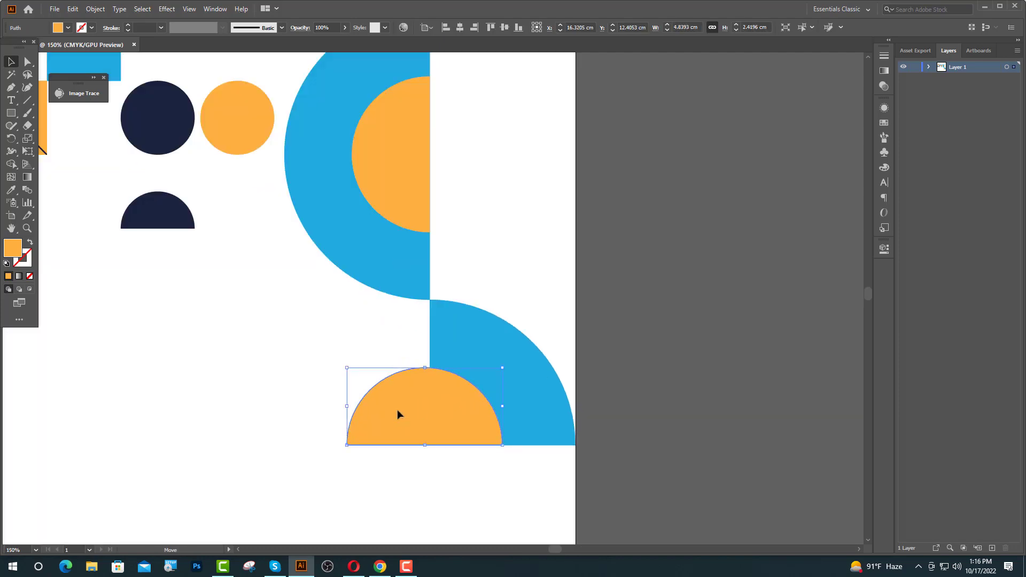
drag(397, 410, 402, 410)
click(590, 441)
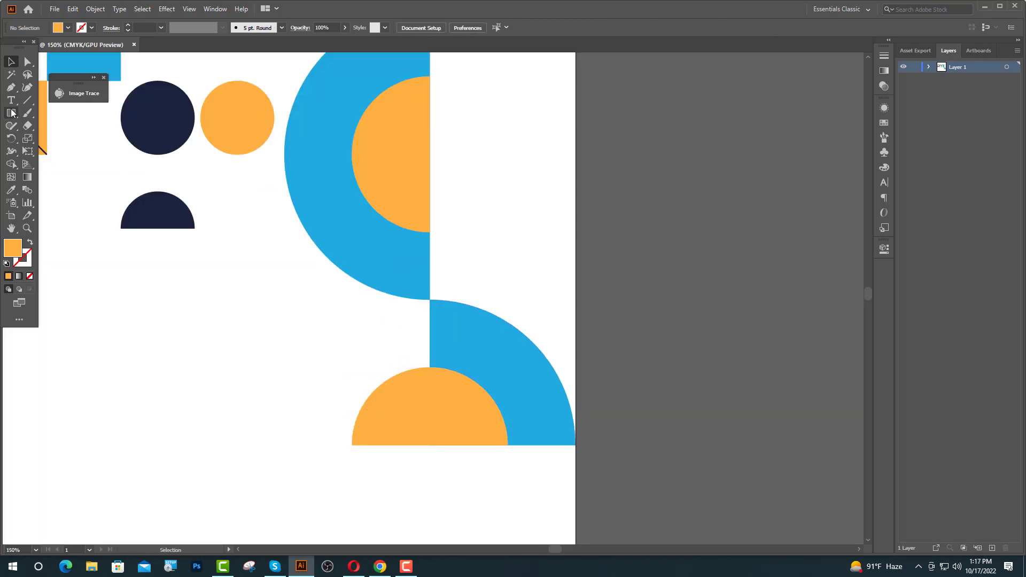
Cut the copied orange half circle to a quarter by subtracting a rectangle over the part left of the blue quarter circle
mouse_move(341, 355)
mouse_down()
mouse_move(420, 514)
mouse_move(430, 515)
mouse_up()
key(ctrl)
shift+click(445, 412)
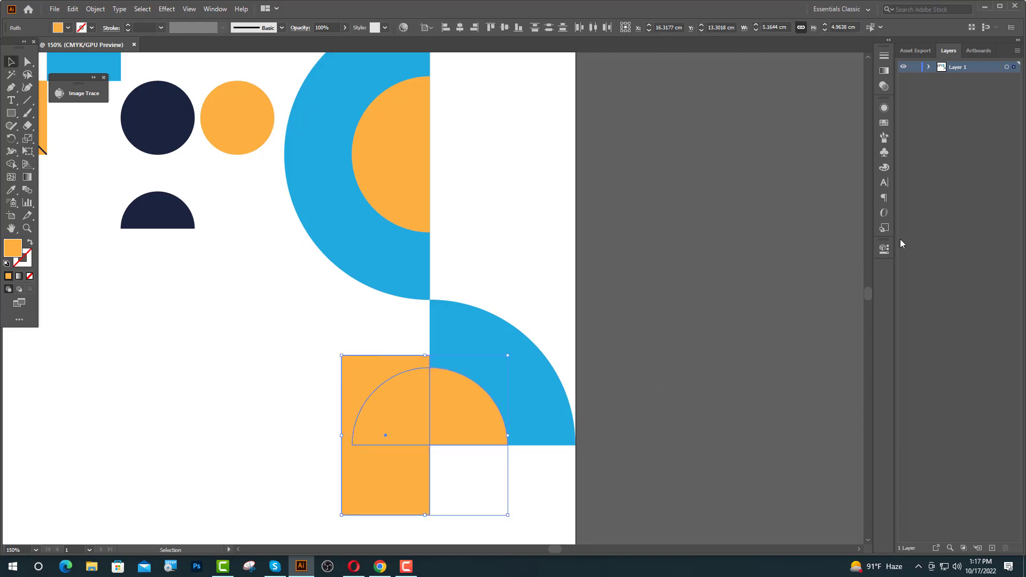
click(885, 250)
click(768, 380)
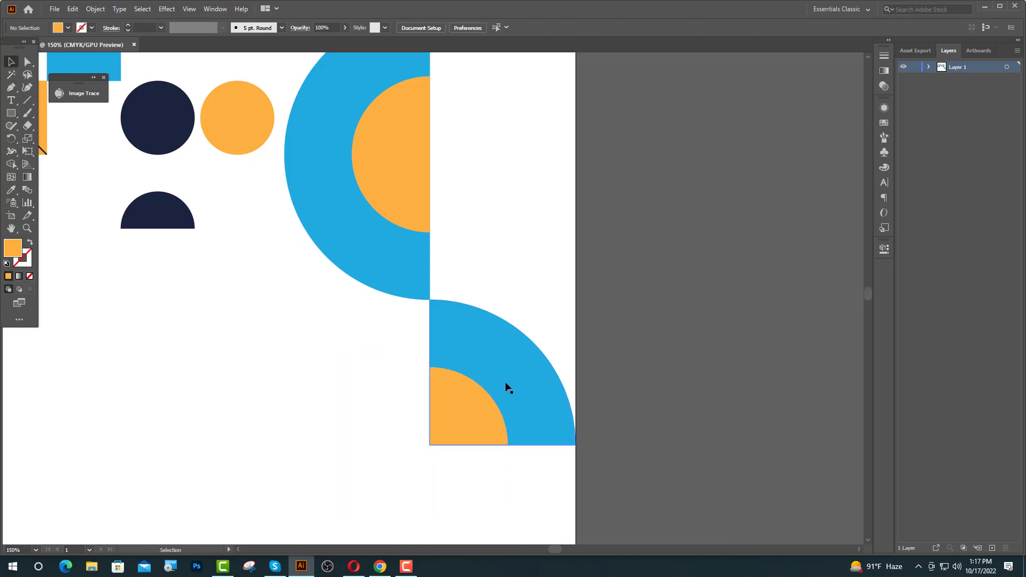
Recolour the blue quarter circle navy by sampling the small navy half circle
click(507, 385)
click(11, 191)
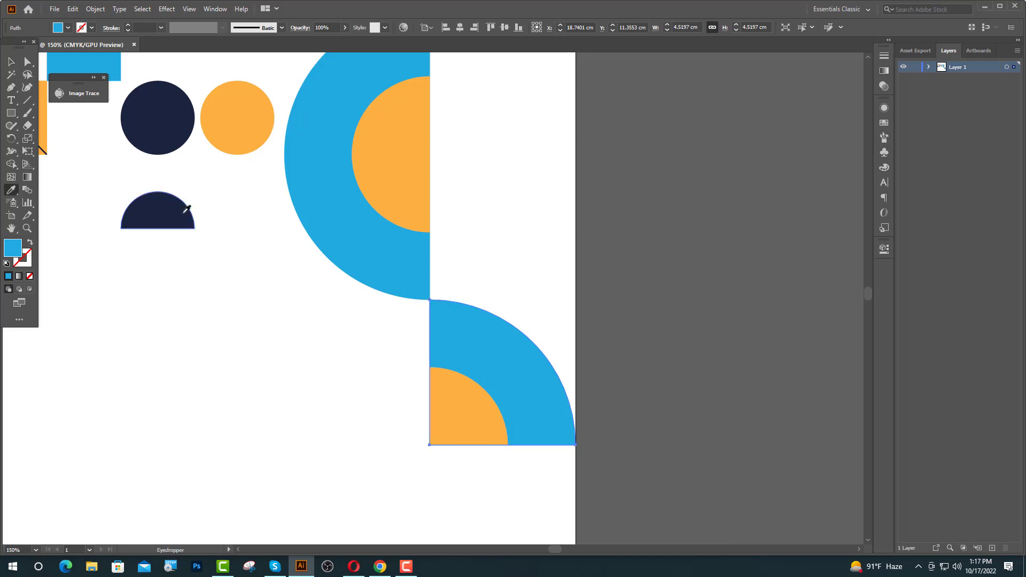
click(182, 212)
click(11, 62)
click(80, 133)
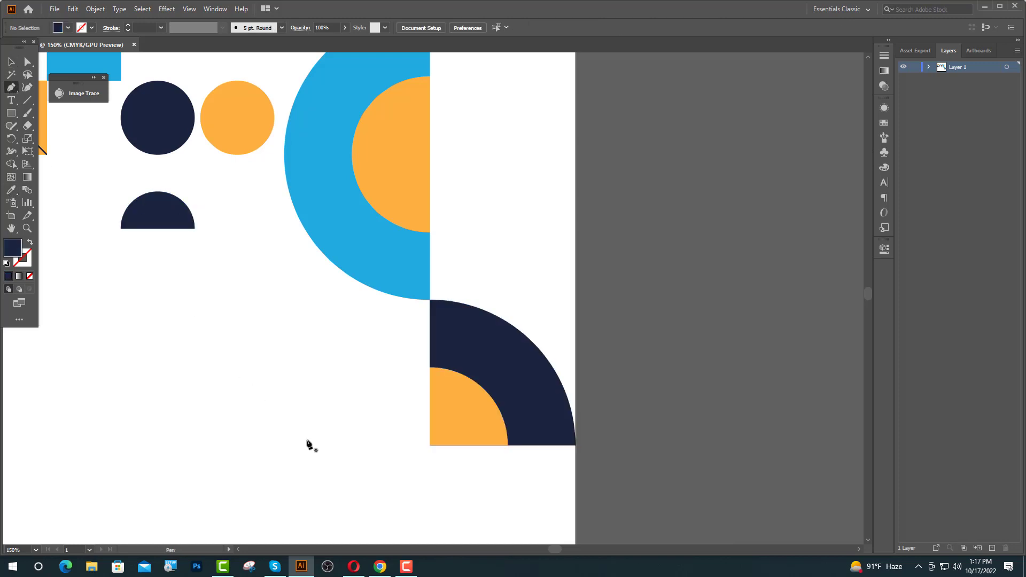
Draw a navy-stroked diagonal line with no fill from the navy quarter circle's inner corner to the middle of its arc
click(533, 342)
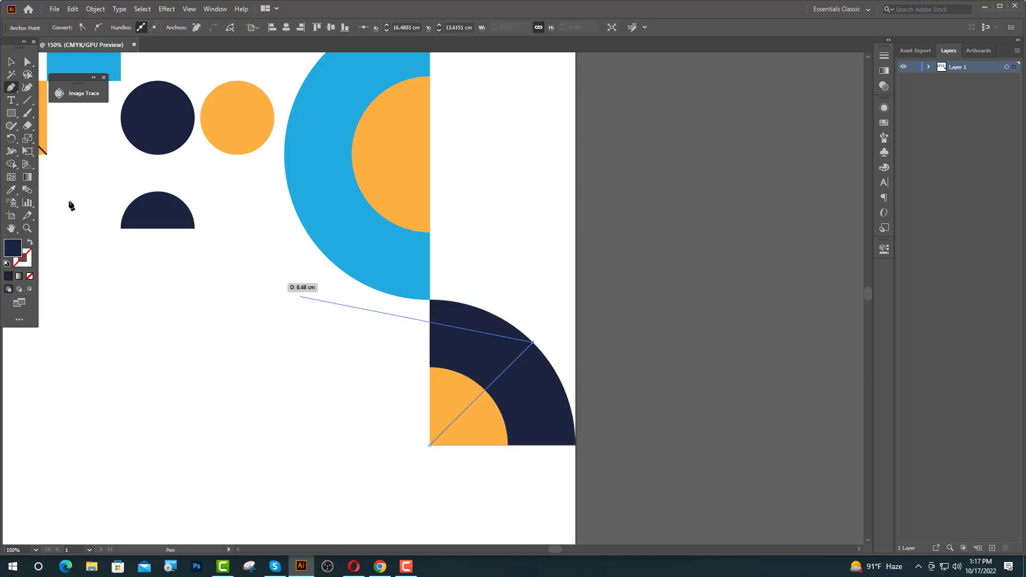
click(15, 63)
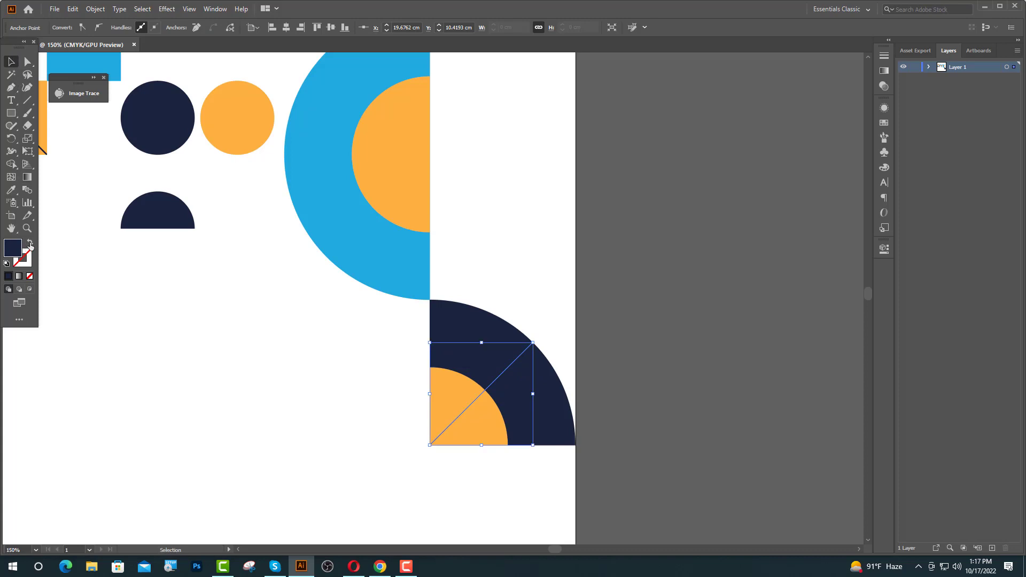
click(30, 243)
Expand the diagonal line's fill and stroke into a filled shape
scroll(417, 439, up, 6)
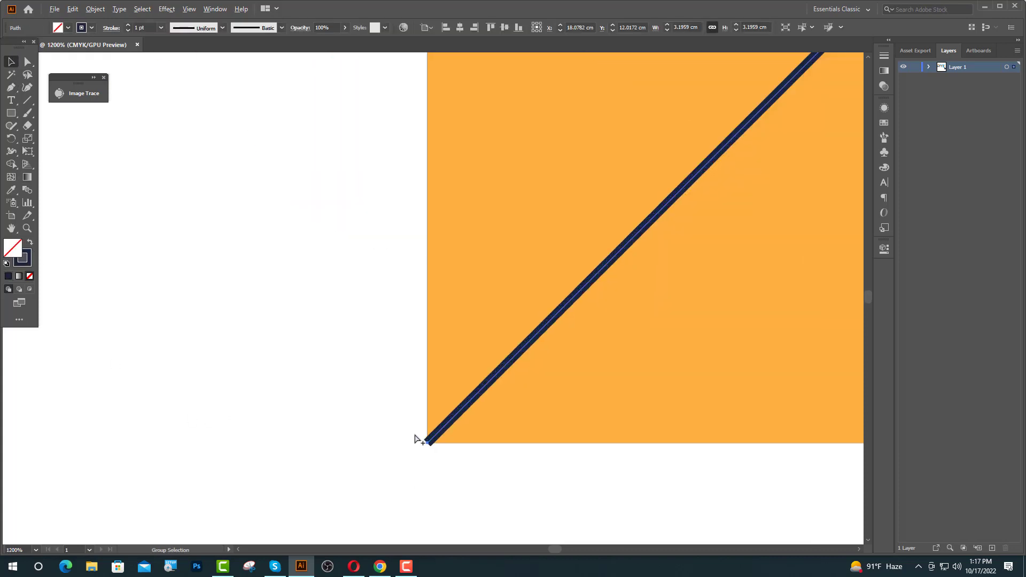
scroll(417, 440, up, 3)
click(95, 9)
click(161, 135)
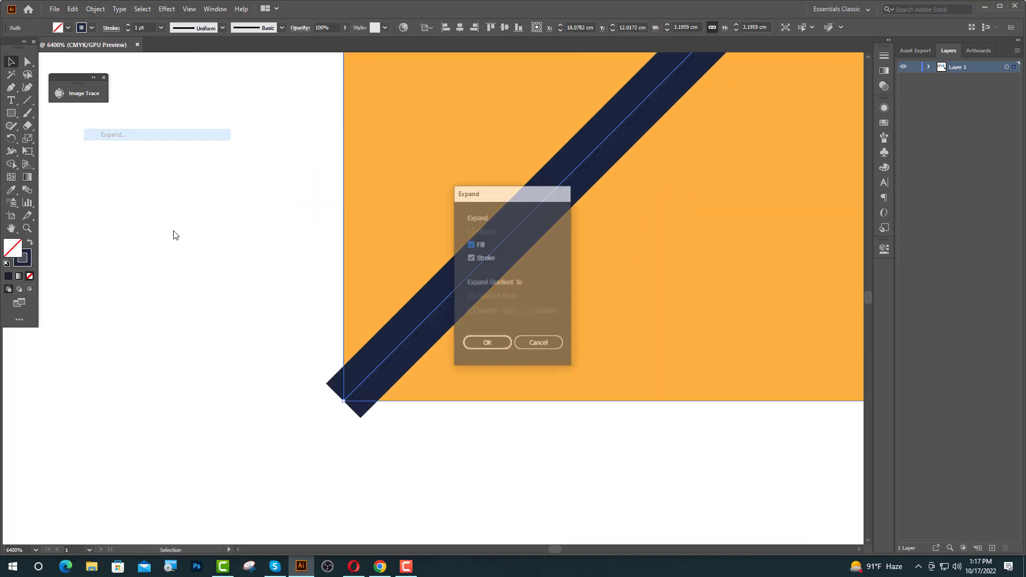
click(499, 344)
key(ctrl+shift+a)
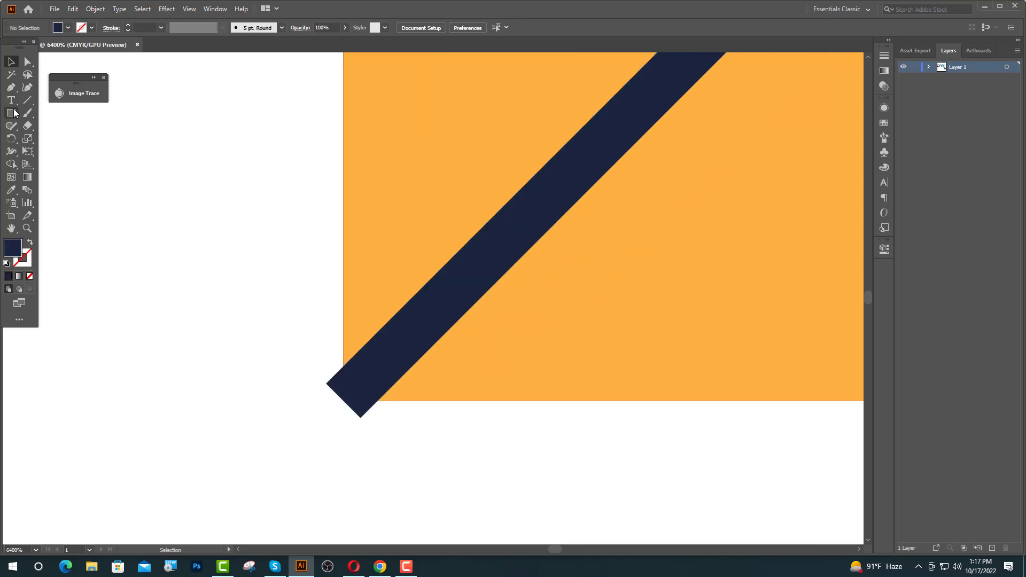
Trim the diagonal stripe's overhang left of the orange quarter circle by subtracting a rectangle about 0.09 × 0.10 cm from it
drag(222, 278, 344, 417)
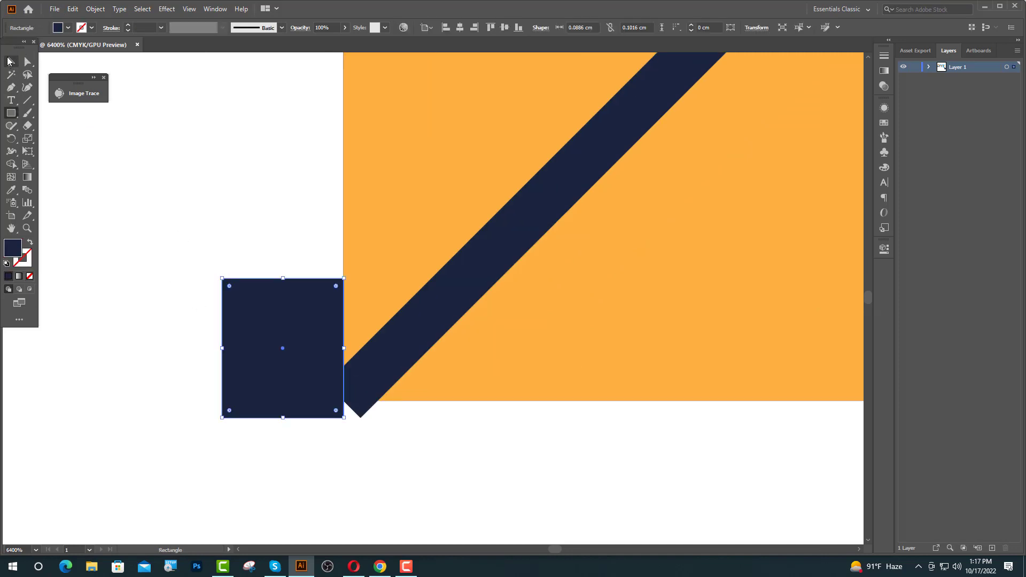
click(10, 61)
shift+click(444, 310)
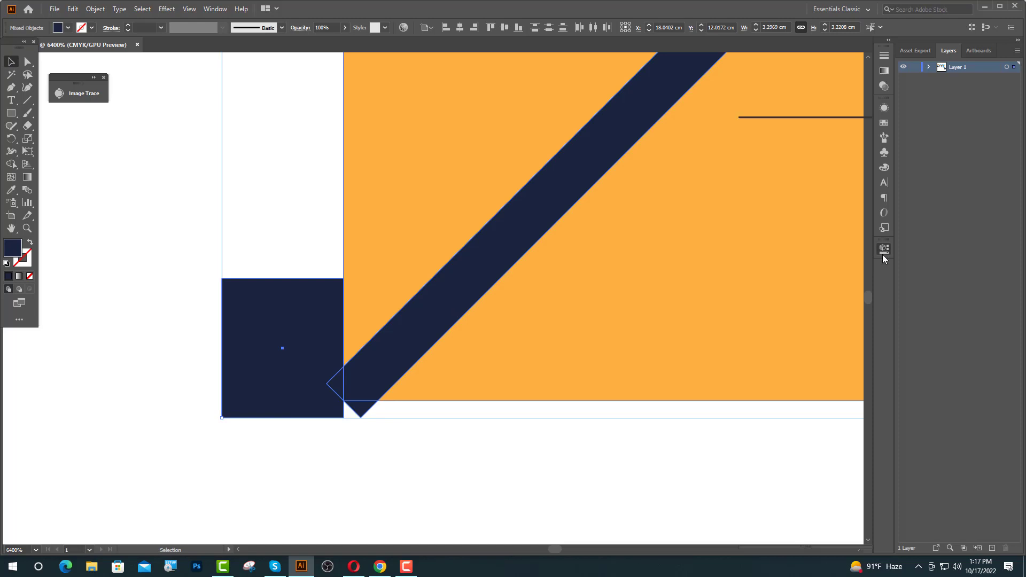
click(884, 253)
click(768, 380)
Trim the stripe's tip below the orange quarter circle's base by subtracting a small rectangle about 0.05 × 0.02 cm
key(m)
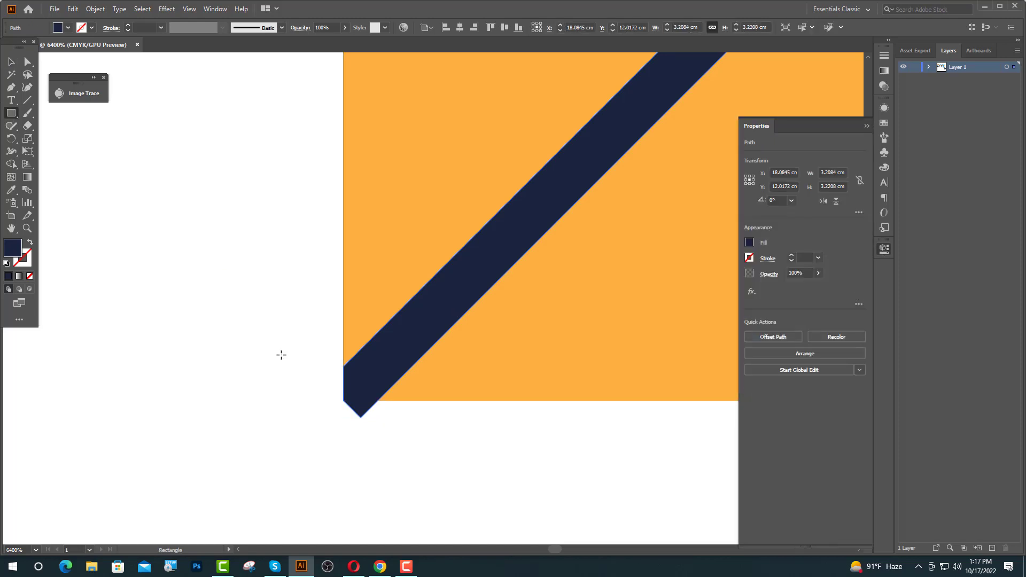
drag(332, 401, 395, 432)
key(v)
shift+click(442, 299)
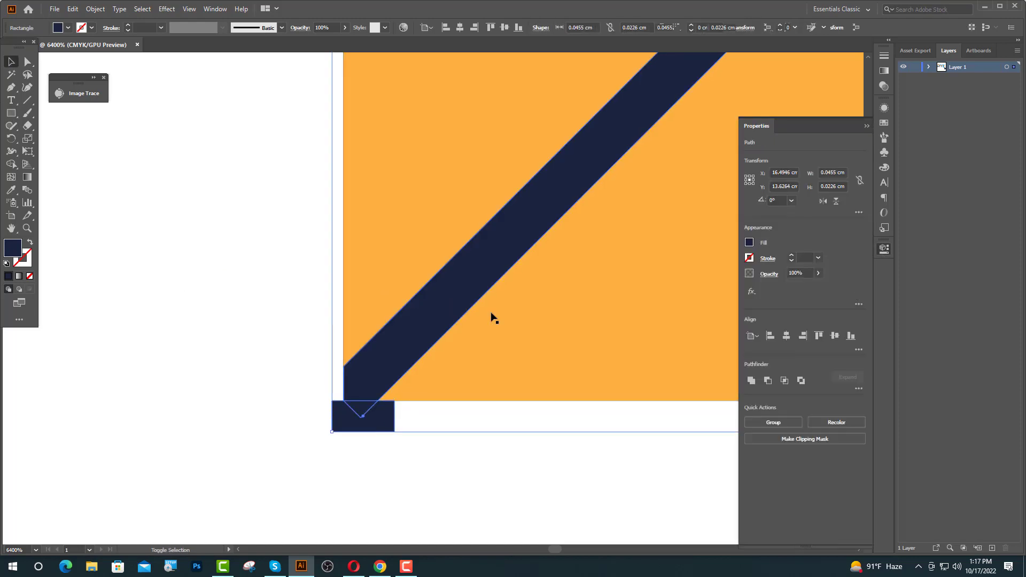
click(768, 381)
click(229, 279)
Move the quarter circles and stripe up together so the orange quarter's top meets the blue half ring's lower end
scroll(229, 279, down, 10)
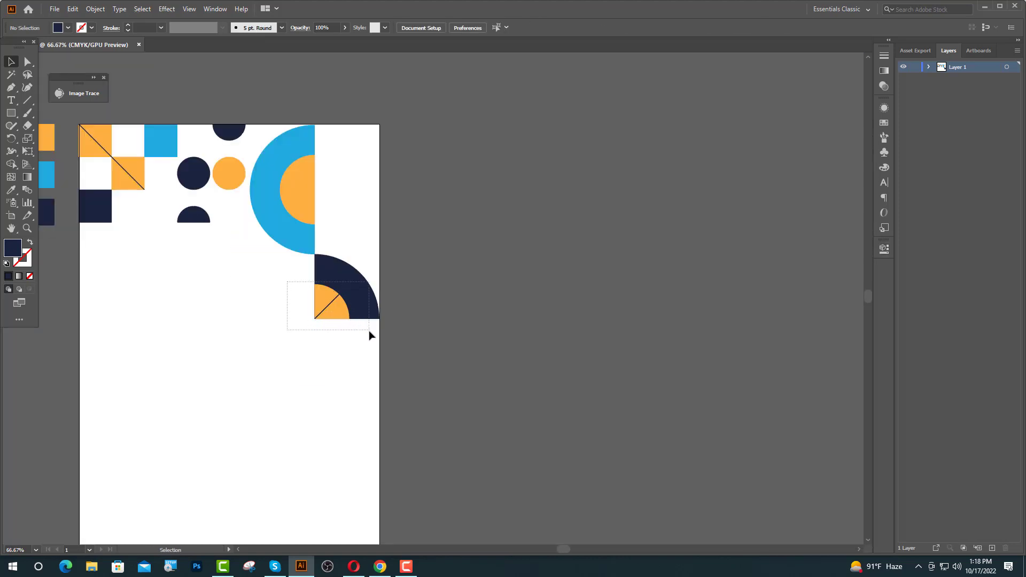
scroll(332, 271, up, 4)
drag(369, 331, 310, 198)
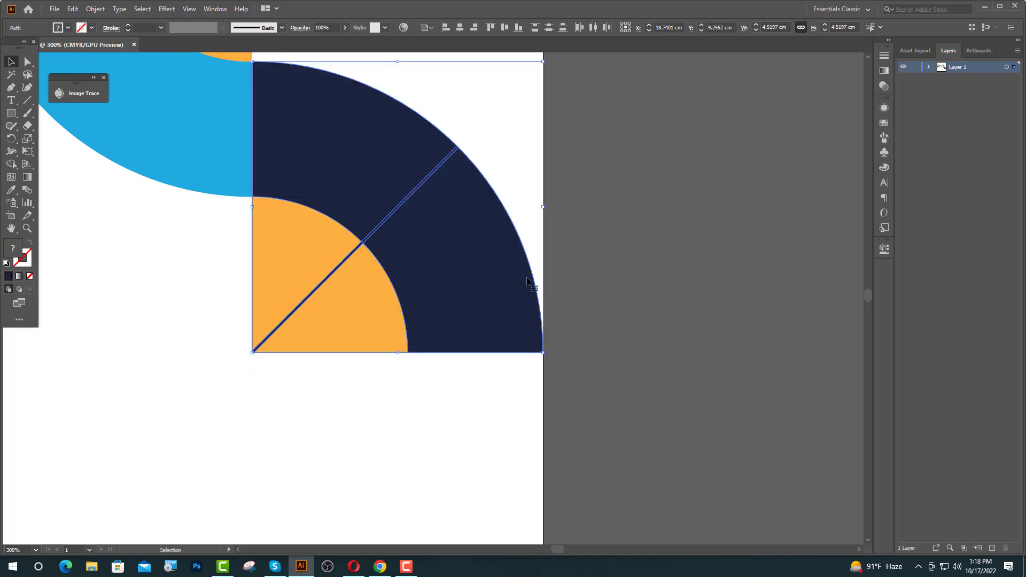
click(577, 299)
Place a copy of the blue square in the white area to the right of the large blue half ring
scroll(431, 366, down, 4)
drag(236, 215, 427, 248)
click(475, 326)
scroll(433, 237, up, 2)
scroll(436, 239, up, 2)
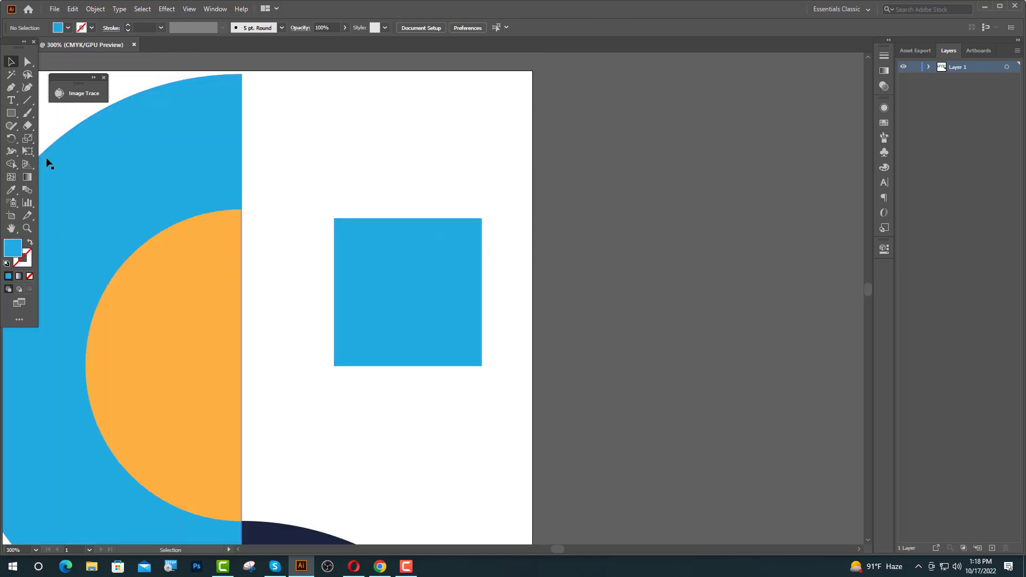
Add anchor points at the midpoints of the copied blue square's sides
click(11, 87)
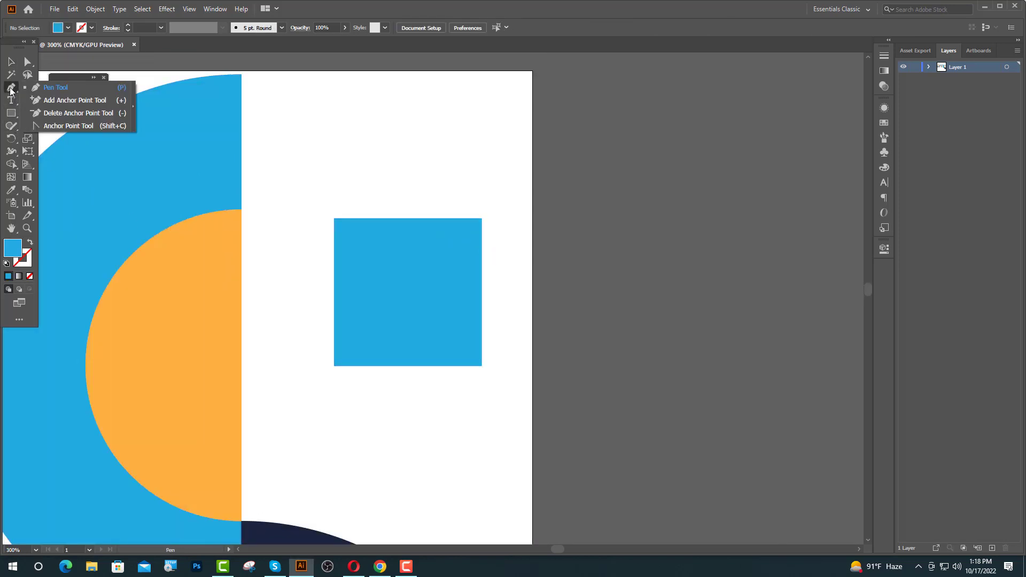
click(57, 101)
click(407, 219)
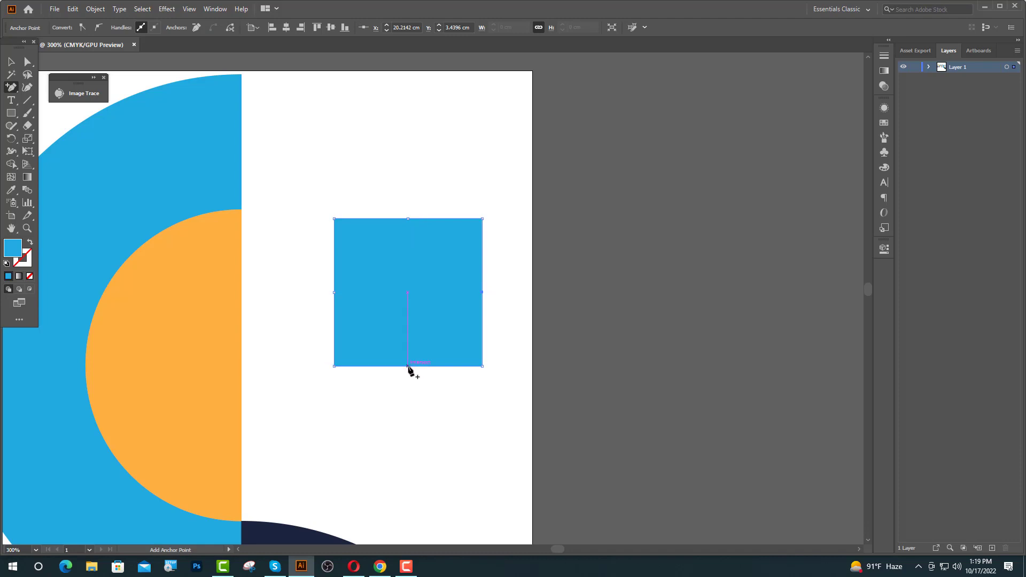
Pull the four midpoint anchors of the copied blue square evenly inward to form a four-pointed star
click(28, 62)
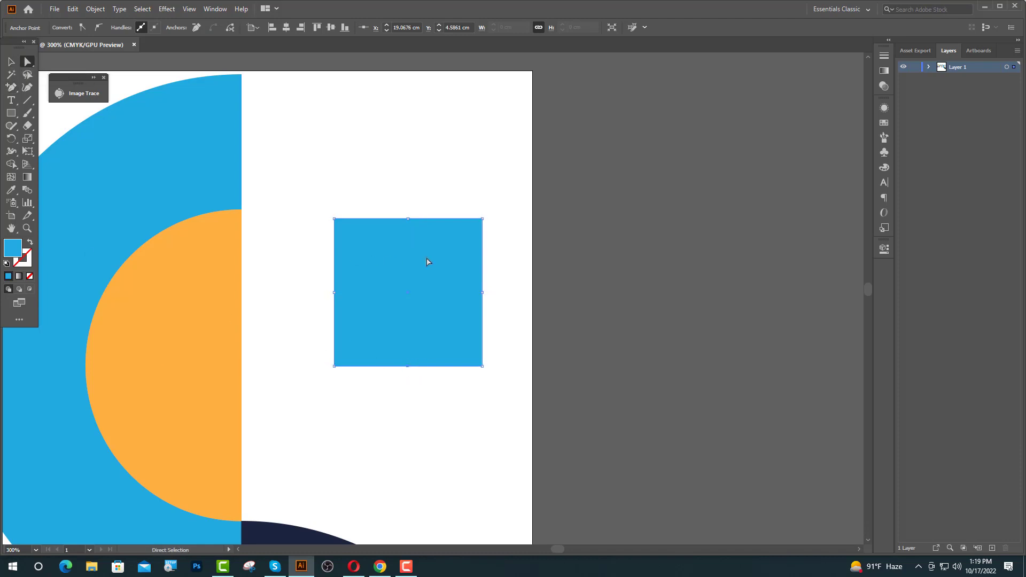
drag(408, 218, 408, 240)
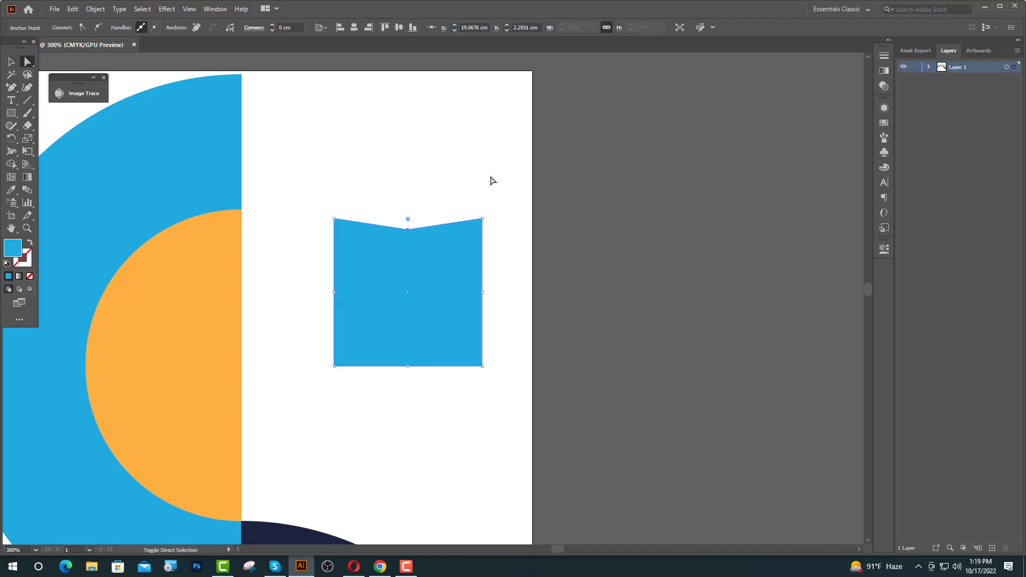
click(483, 293)
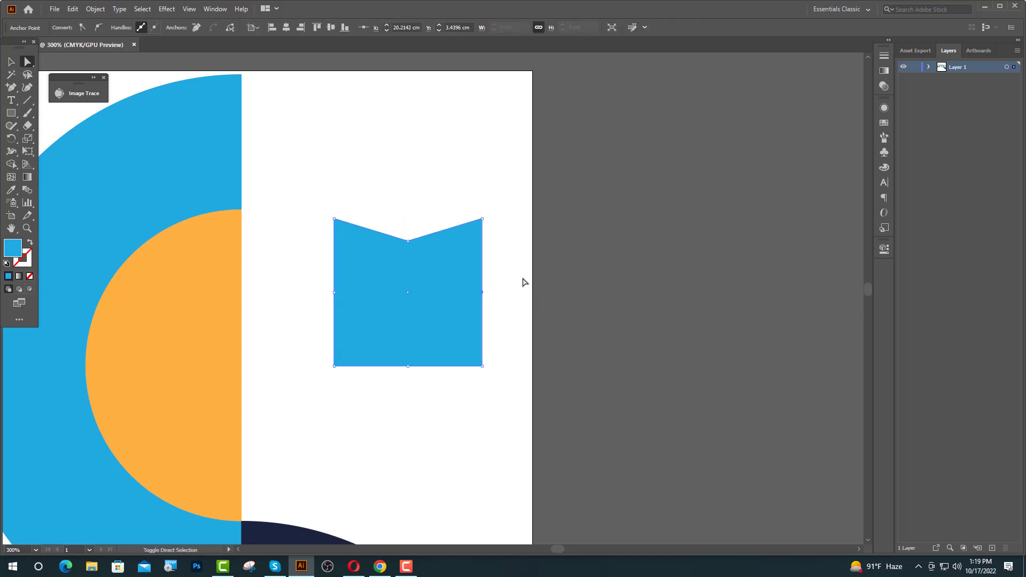
key(shift+Left)
click(408, 366)
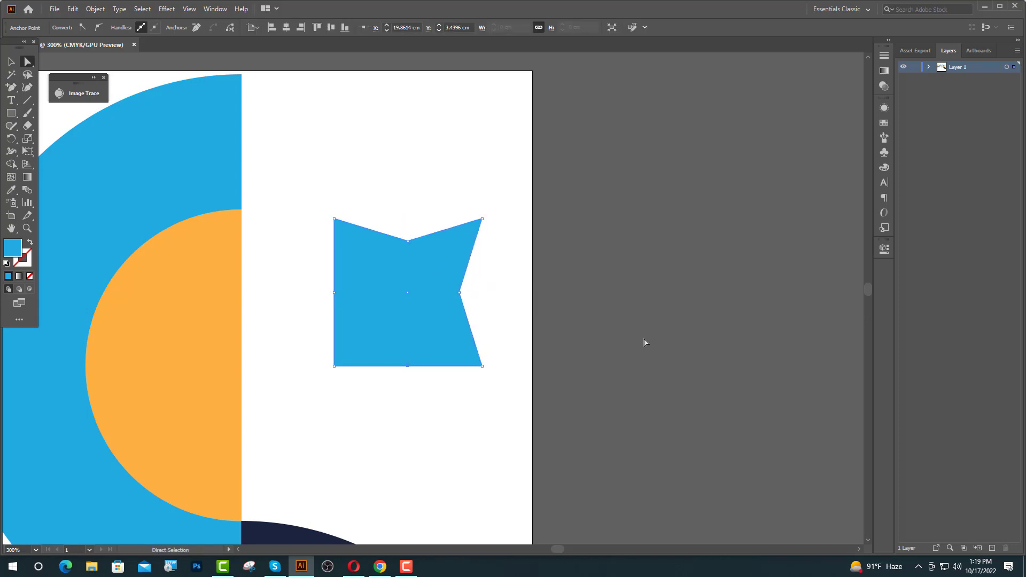
key(shift+Up)
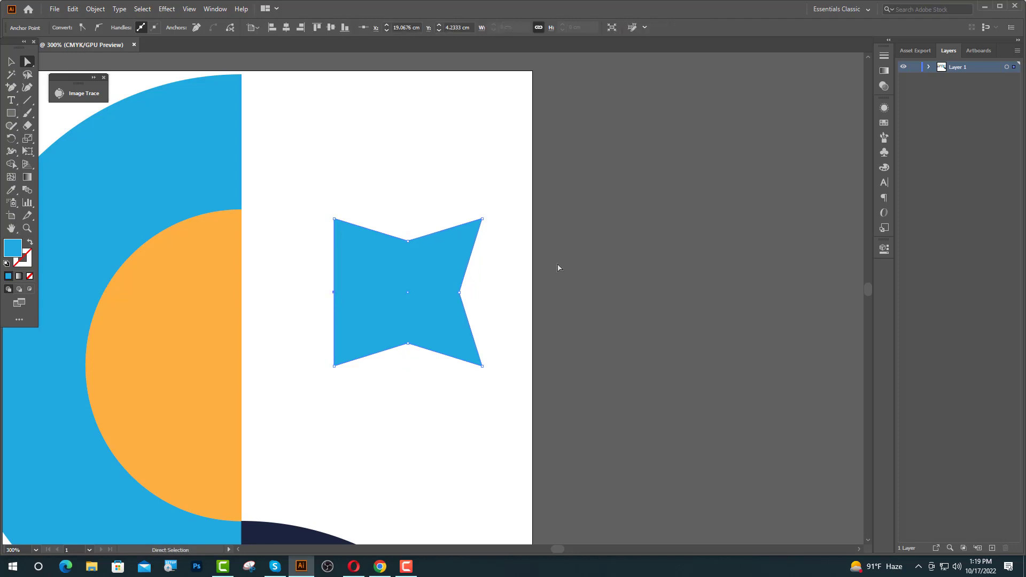
key(shift+Right)
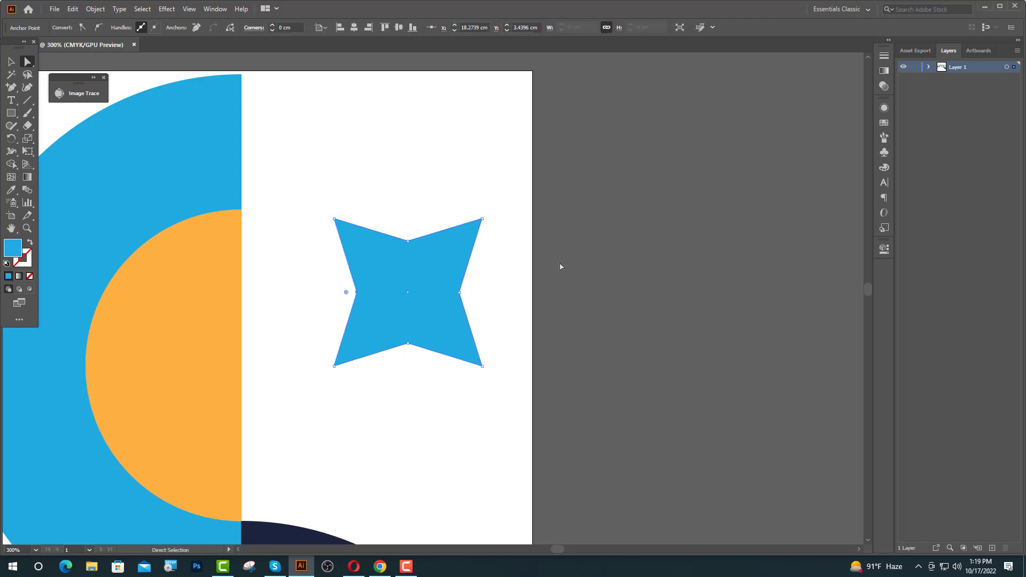
Move the star's inner anchors further toward its centre to make the four points narrower
key(ctrl+plus)
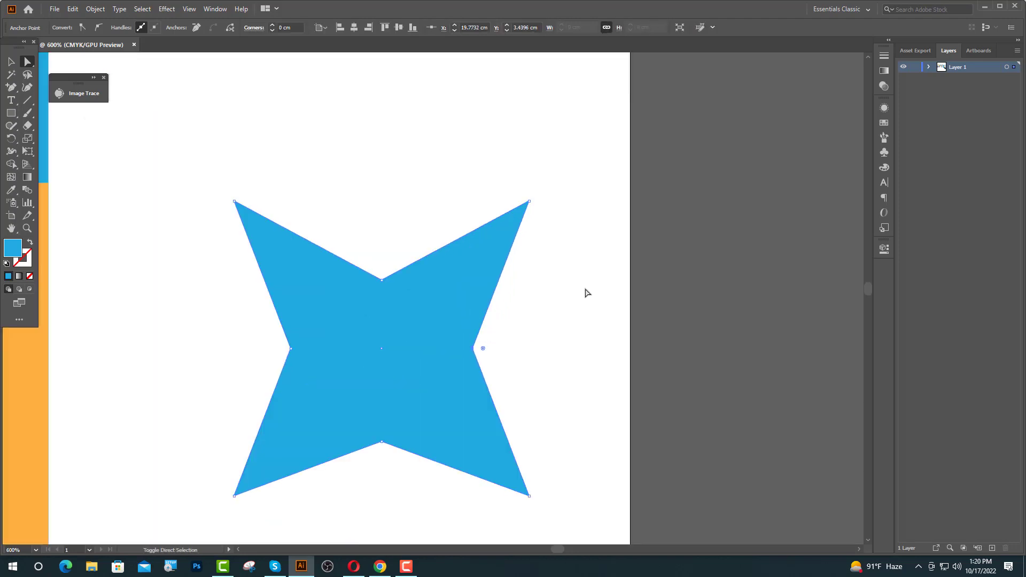
key(shift+Left)
click(587, 291)
click(382, 443)
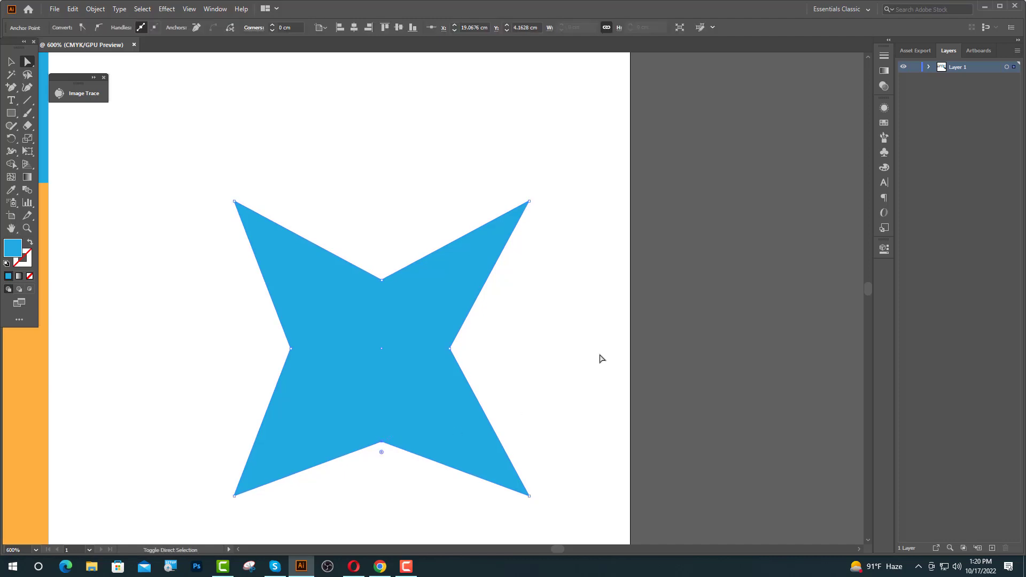
key(shift+Up)
key(shift+Right)
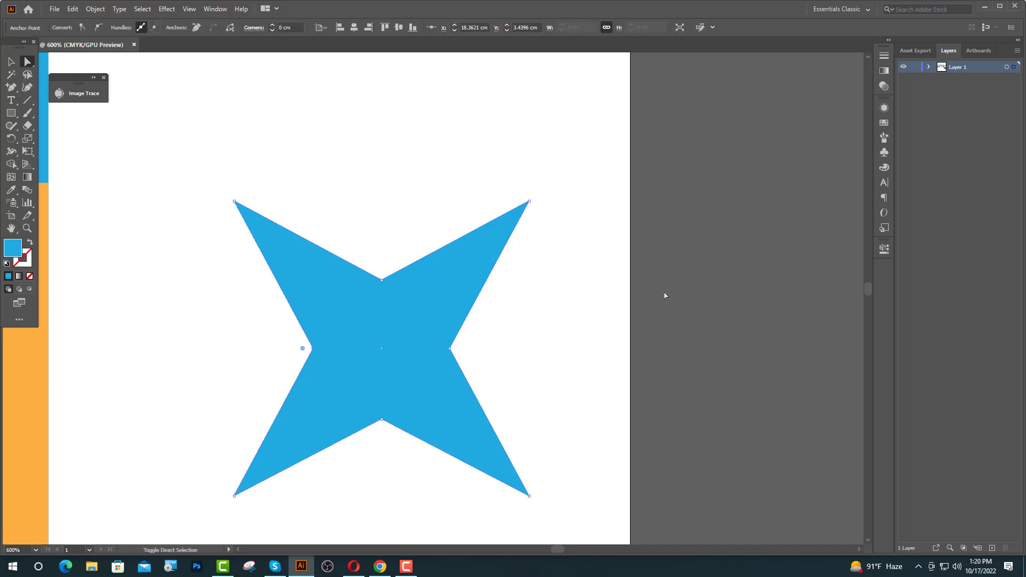
Round the star's four inner corners together to a radius of about 1.08 cm
shift+click(382, 278)
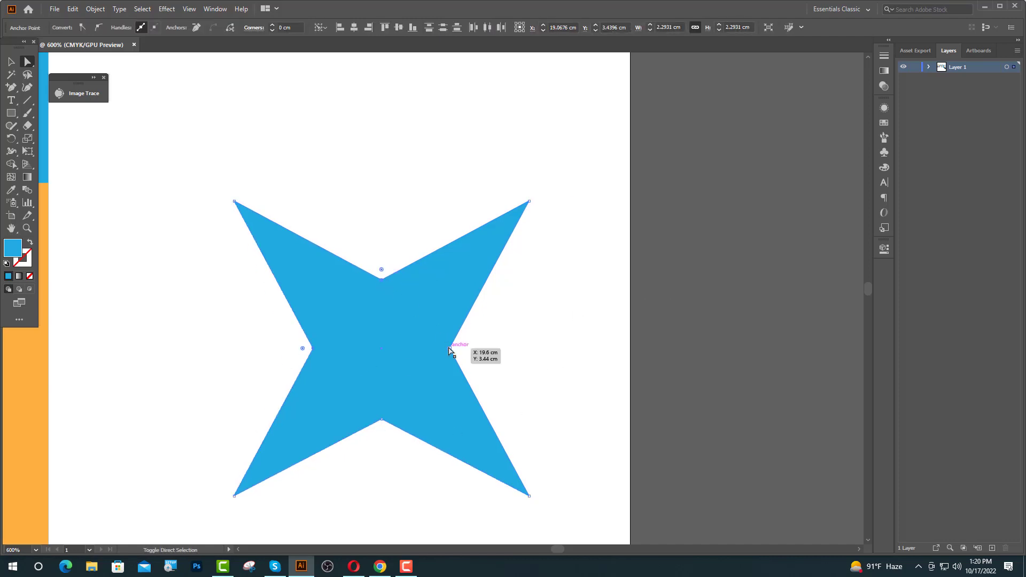
shift+click(381, 421)
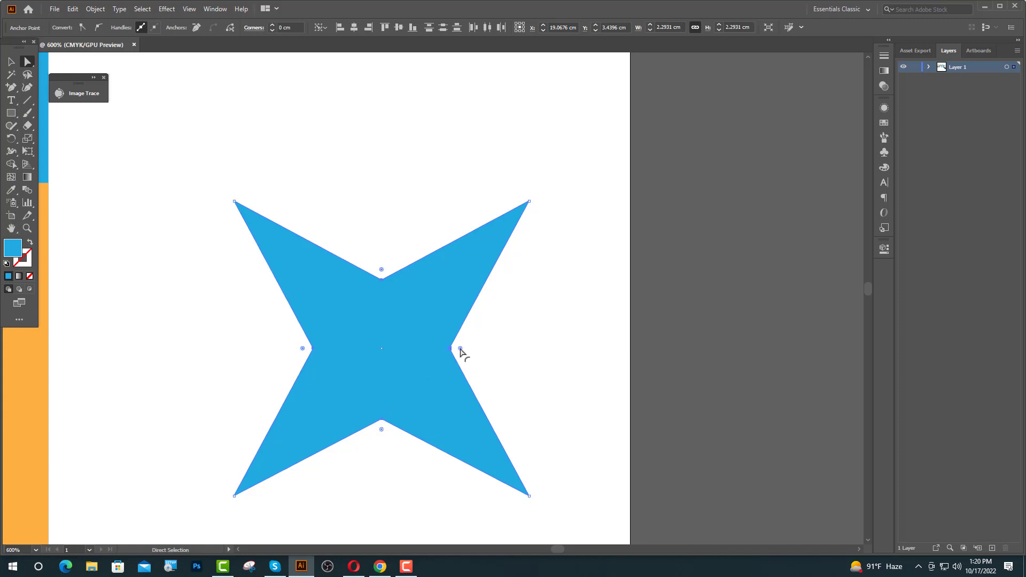
drag(460, 348, 619, 371)
scroll(572, 391, down, 4)
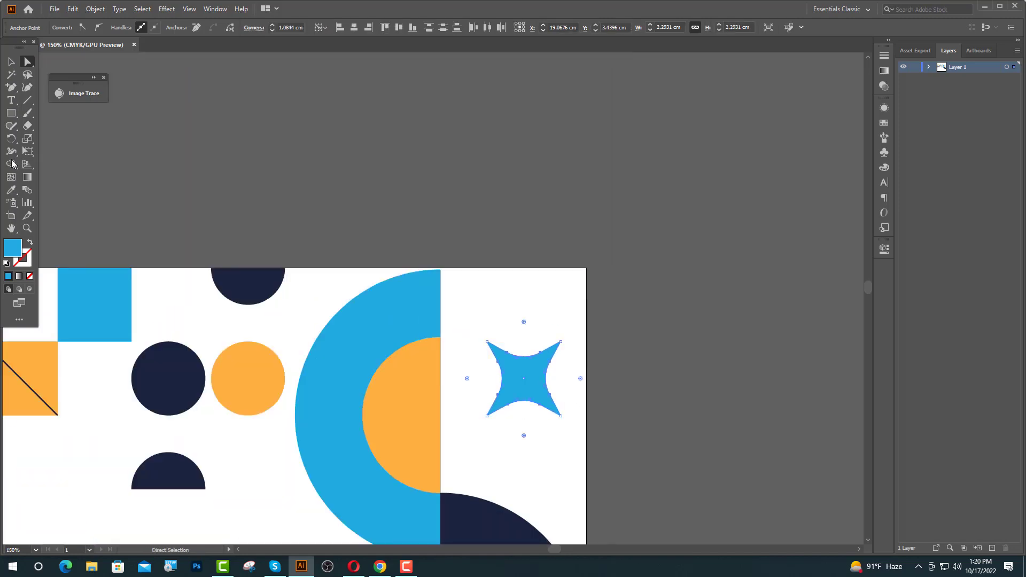
Rotate the star 45° so its points face up, down, left and right, and place it near the page's upper right corner
key(v)
click(570, 394)
click(525, 386)
drag(565, 341, 541, 354)
Recolour the star orange by sampling the orange circle
click(11, 190)
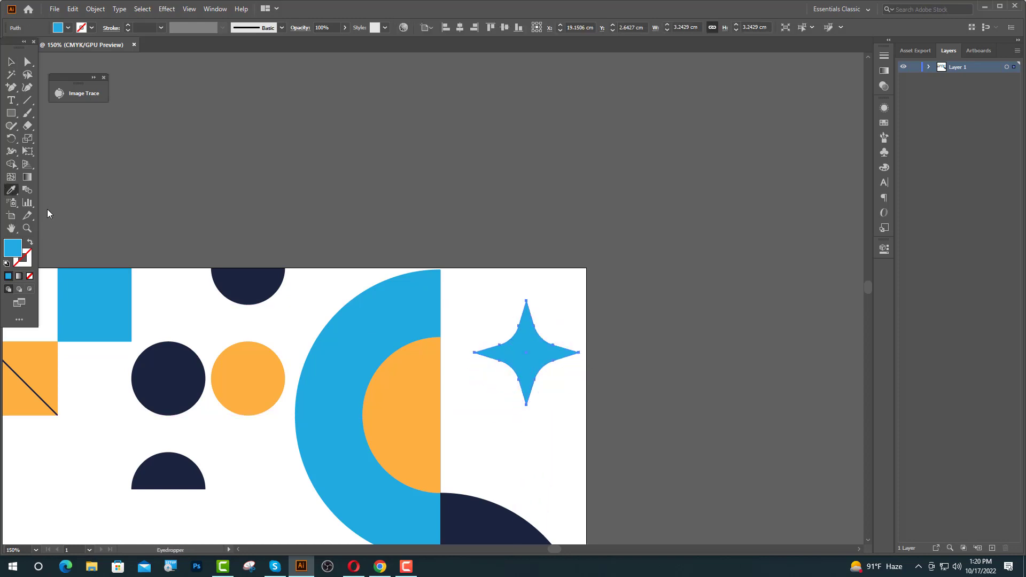
click(256, 370)
key(v)
key(ctrl+shift+a)
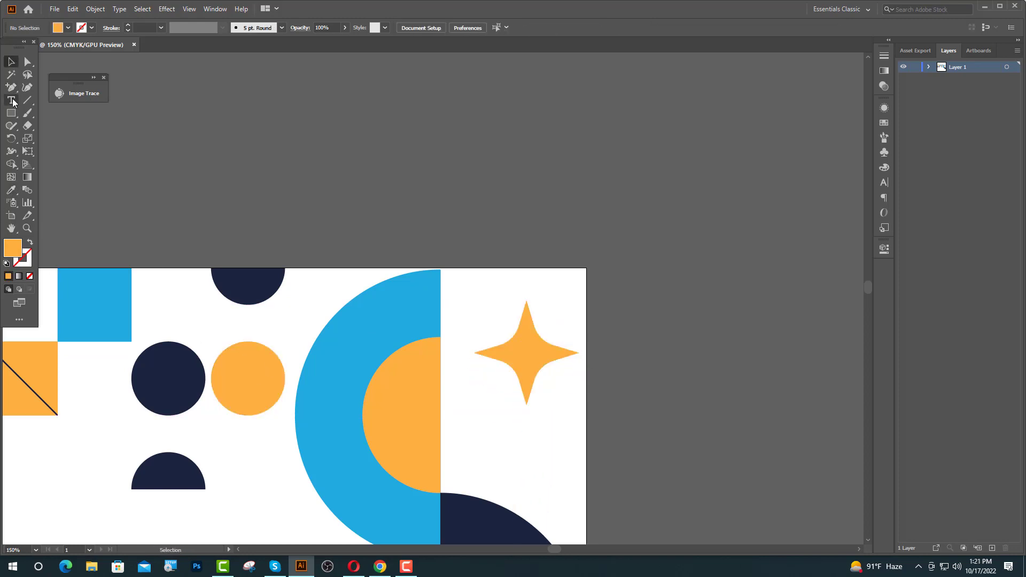
Add the two-line text "LOGO NAME" below the star
key(t)
click(457, 437)
text(4)
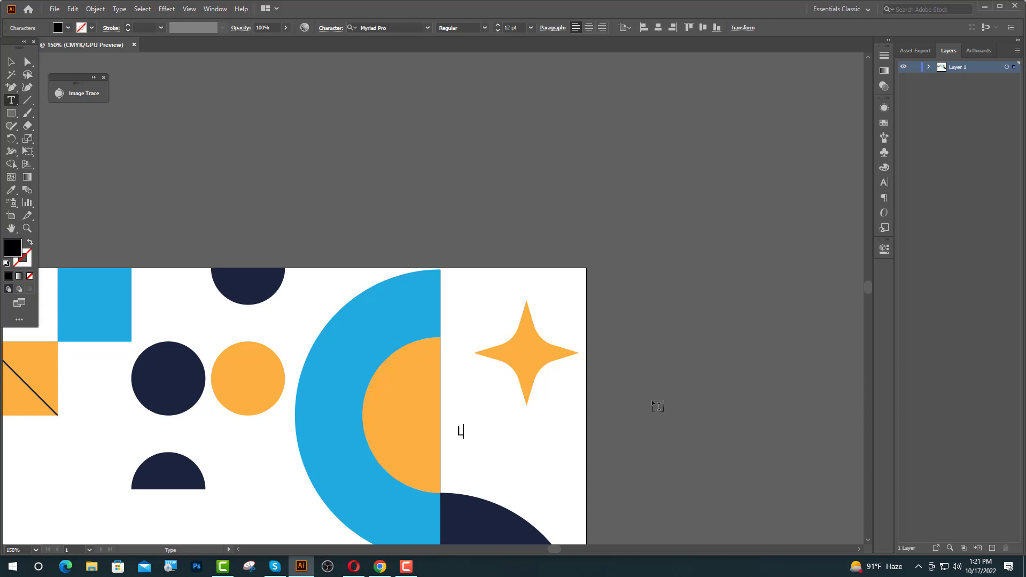
text(OGO NAME)
key(Escape)
Set the LOGO NAME text's font to Cambria Bold
click(371, 28)
text(c)
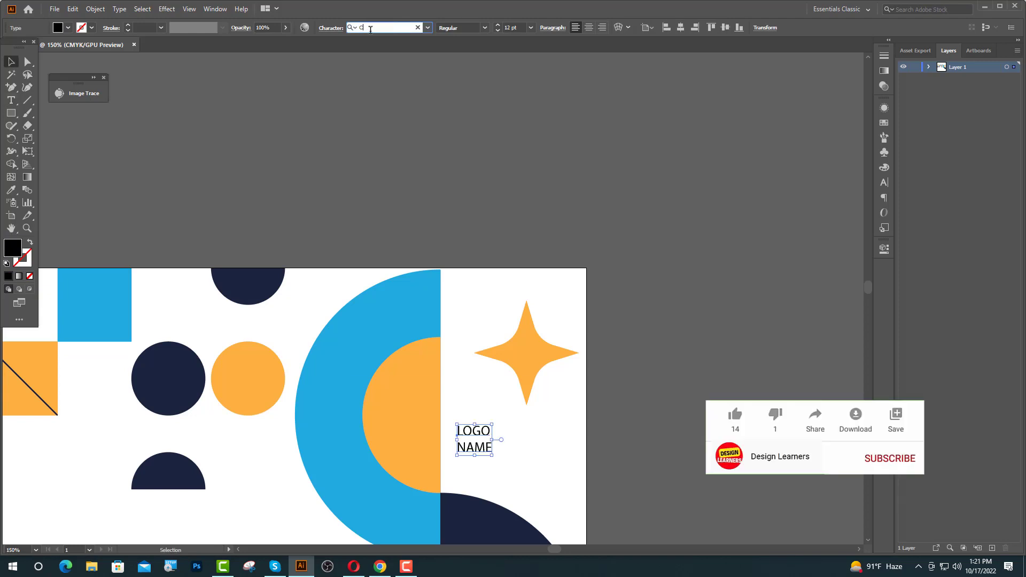
text( am)
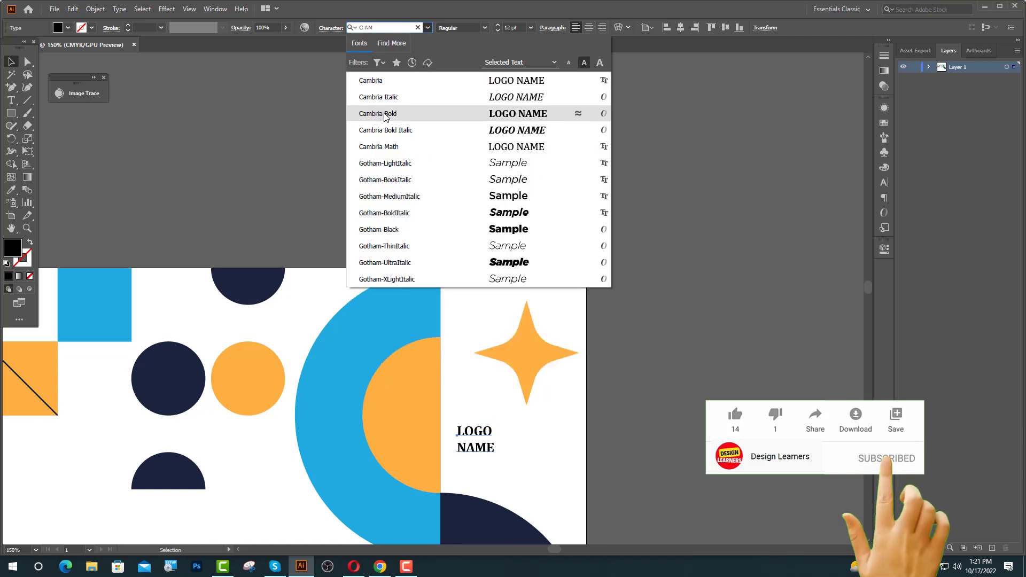
click(385, 117)
Enlarge the LOGO NAME text to about 30 pt and arrange it centred beneath the orange star
drag(477, 425, 476, 400)
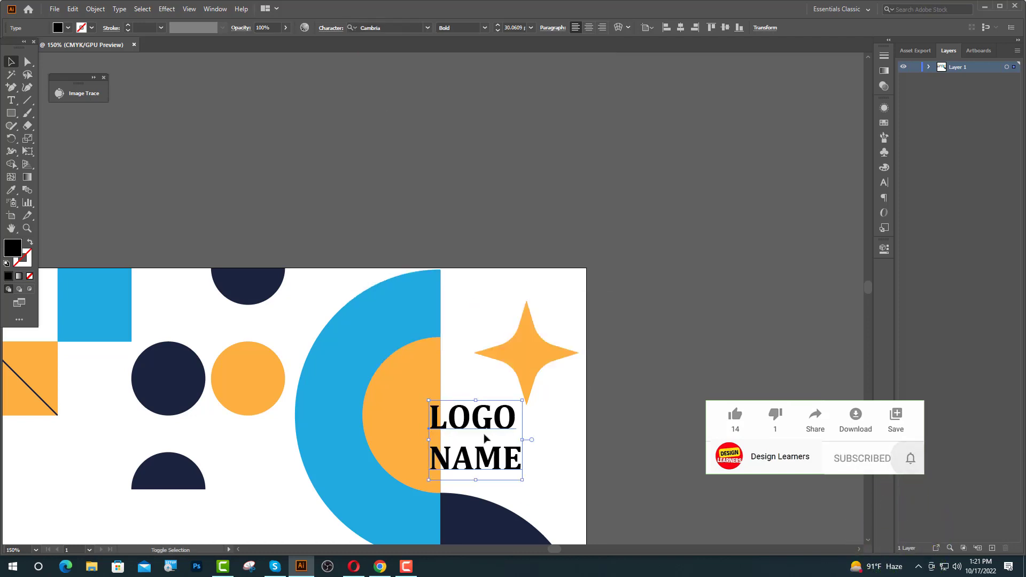
drag(484, 439, 527, 438)
click(592, 385)
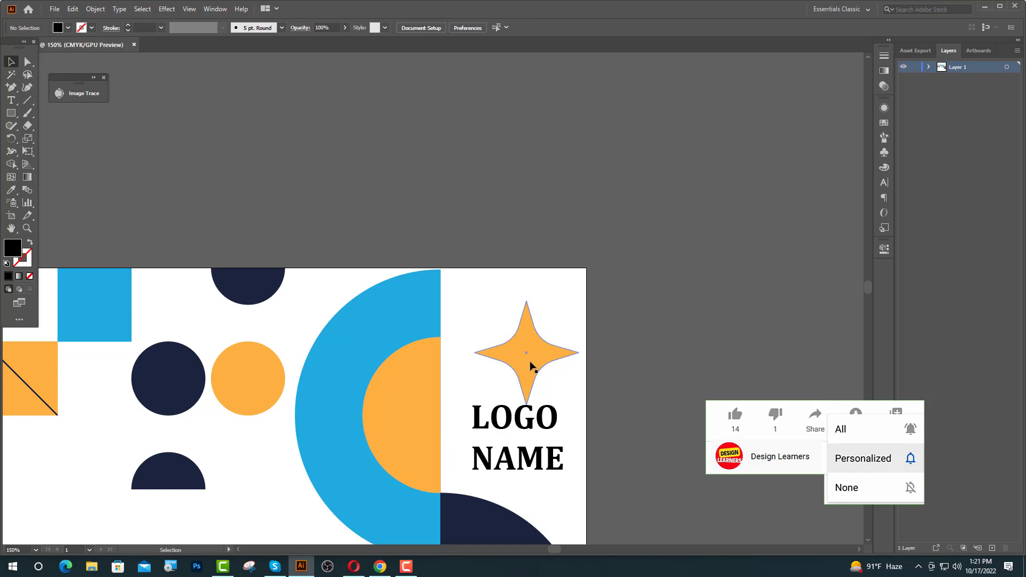
mouse_move(532, 366)
mouse_down()
mouse_move(531, 348)
mouse_move(523, 351)
mouse_up()
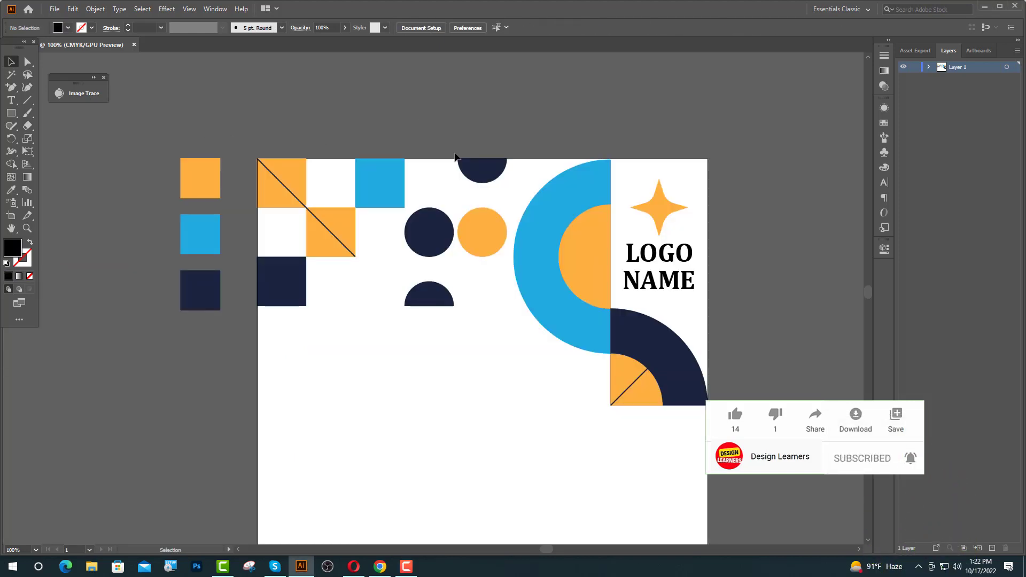
scroll(320, 252, up, 1)
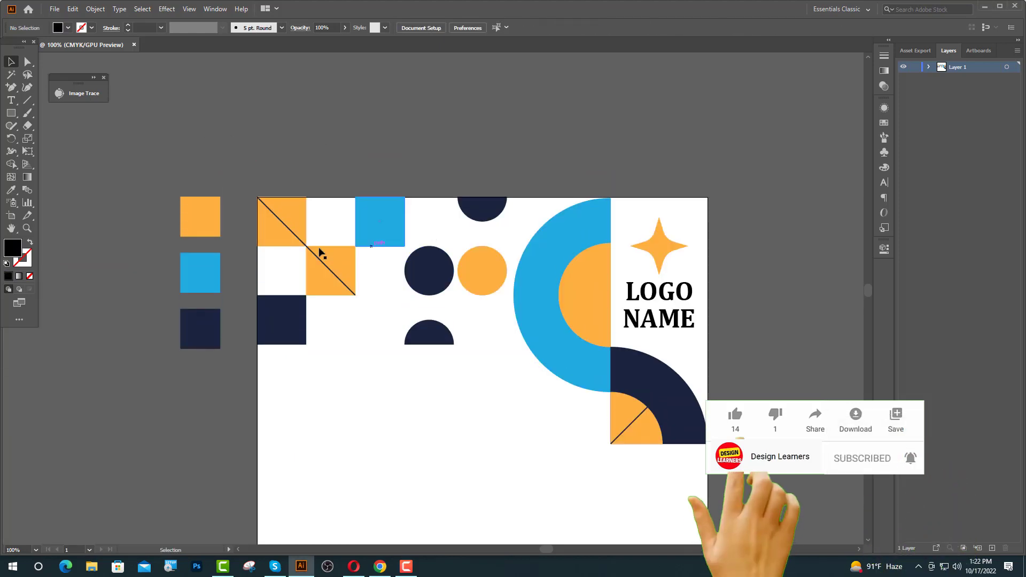
Draw a diagonal line corner to corner across the white square between the top-row orange and blue squares
scroll(319, 253, up, 3)
click(10, 87)
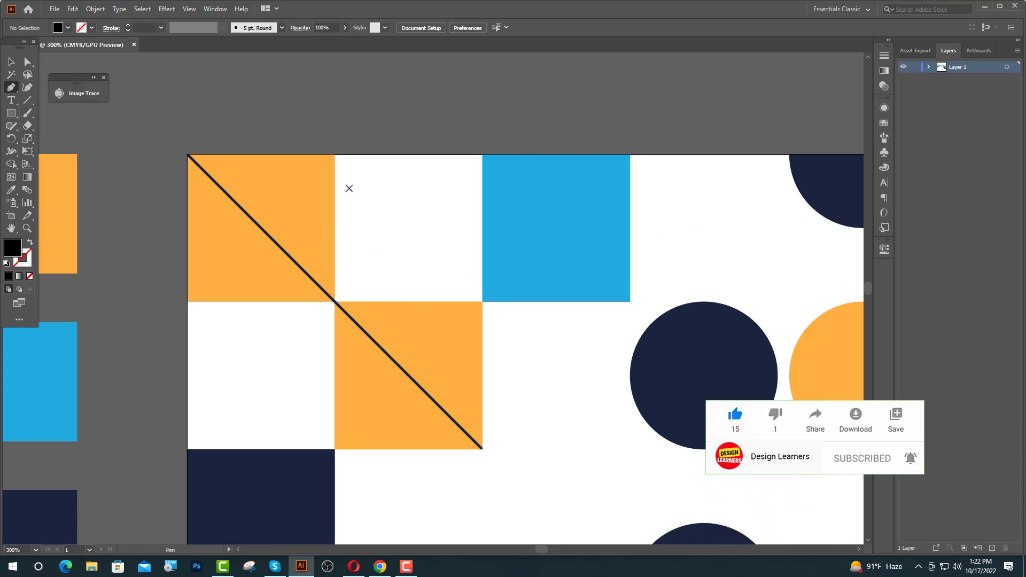
click(336, 155)
click(479, 301)
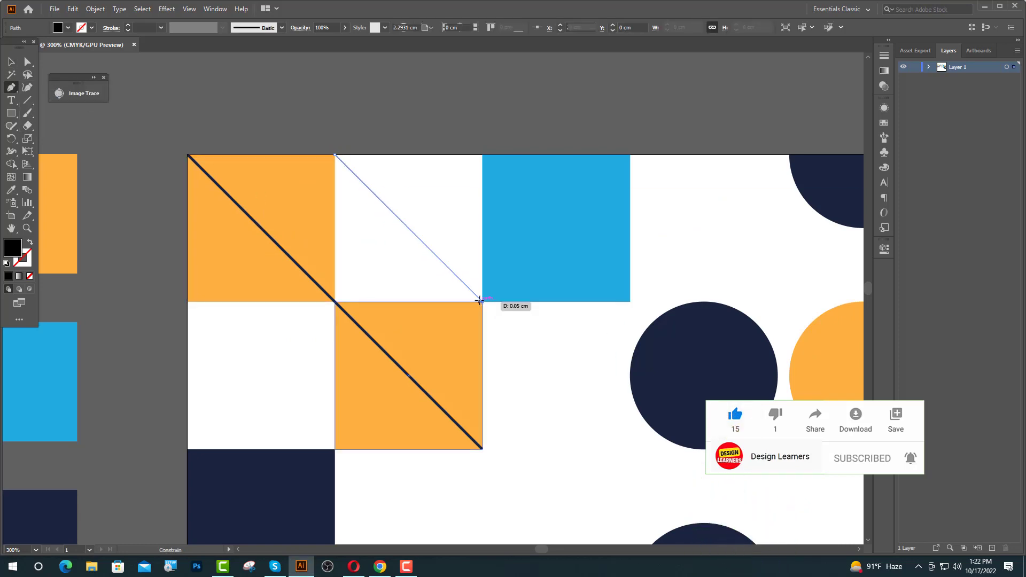
click(11, 62)
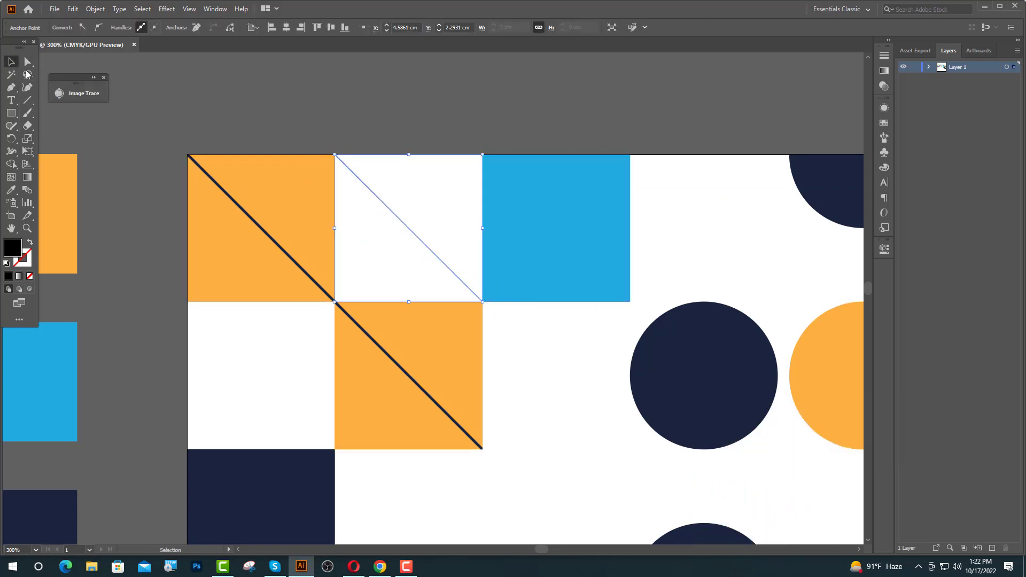
Give the new diagonal line a navy stroke sampled from the navy square and shrink it to about 1.57 cm wide and high
click(11, 191)
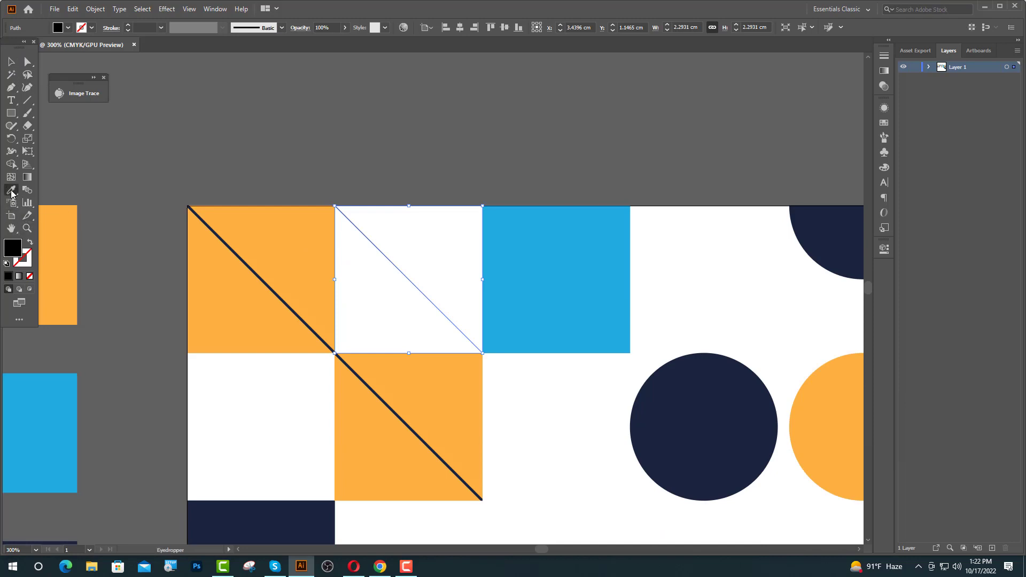
click(268, 522)
key(v)
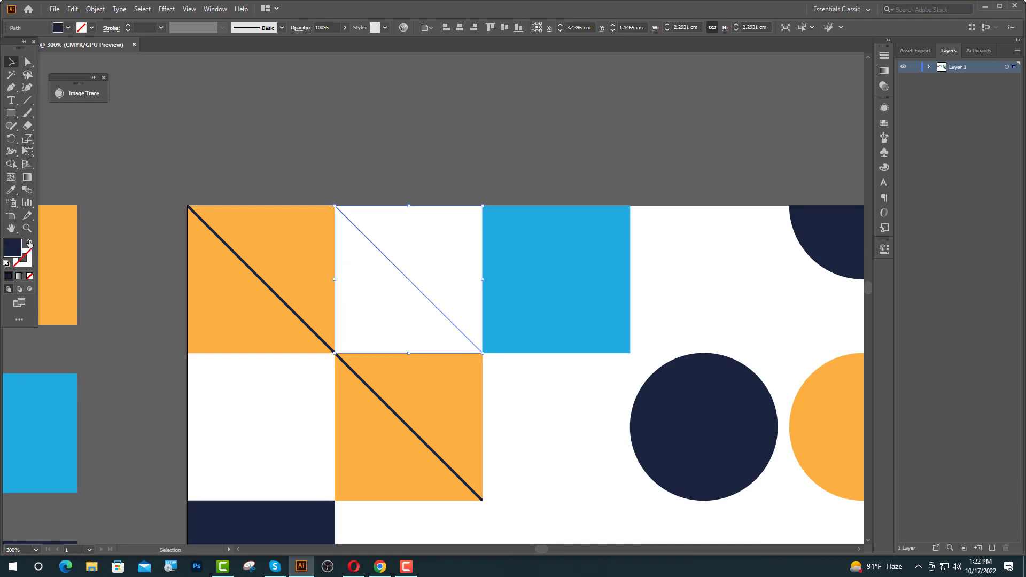
click(30, 244)
drag(410, 209, 413, 226)
key(ctrl+=)
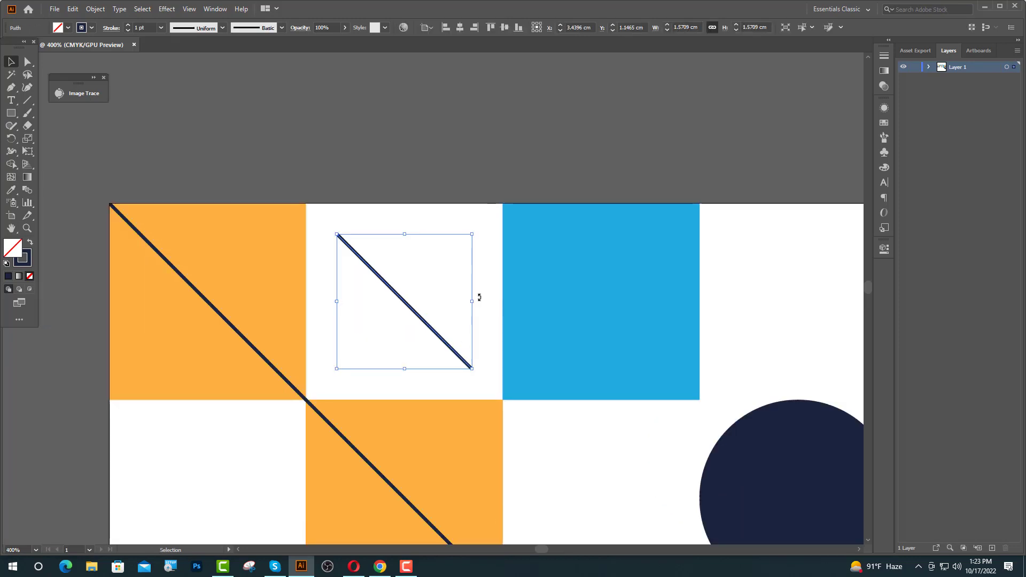
Add rotated copies of the navy line about its centre to form an eight-armed burst with vertical, horizontal and diagonal lines
key(a)
key(v)
drag(475, 230, 329, 166)
key(a)
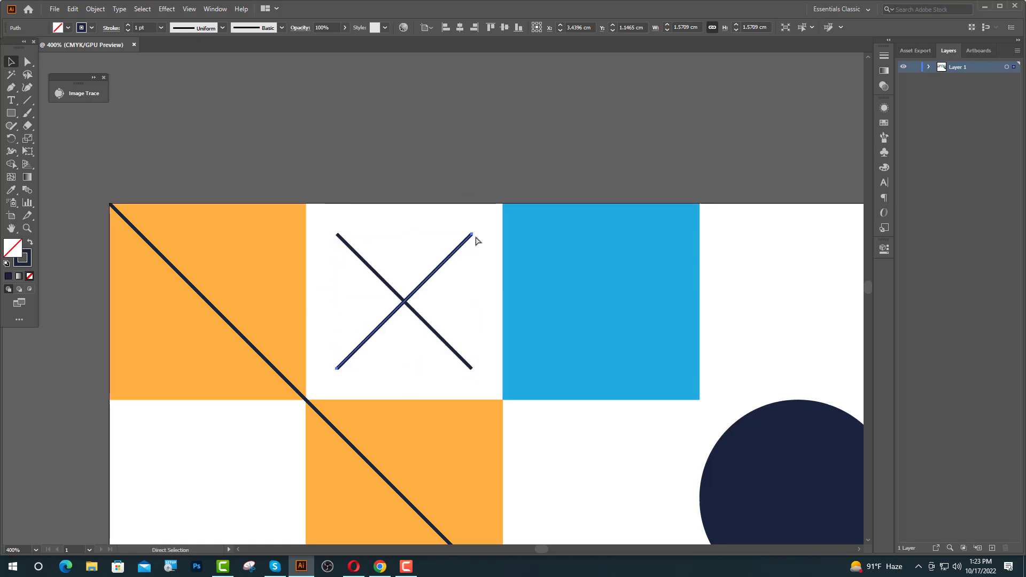
key(v)
drag(475, 229, 484, 134)
key(a)
key(v)
click(485, 134)
drag(572, 246, 574, 205)
Copy the burst into the white square of the second row and place a smaller copy, about 1.16 cm, beside the navy square
drag(363, 242, 392, 261)
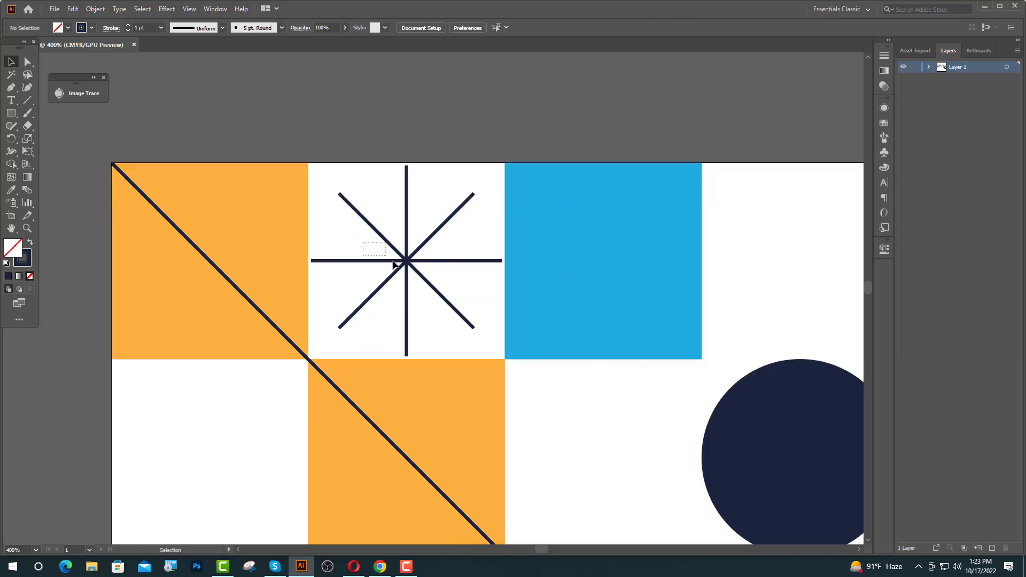
drag(448, 301, 449, 301)
drag(408, 262, 211, 460)
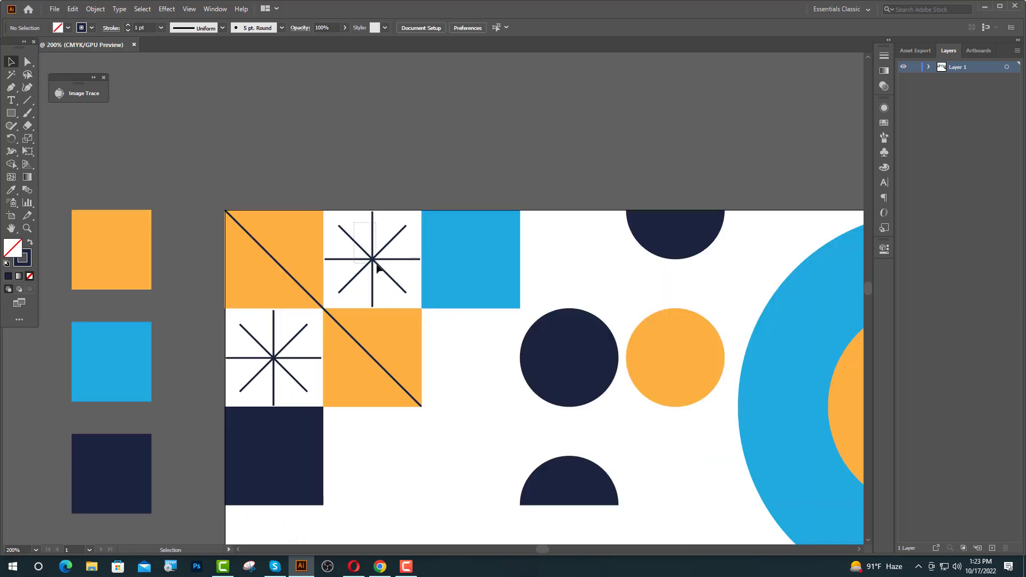
drag(376, 263, 378, 461)
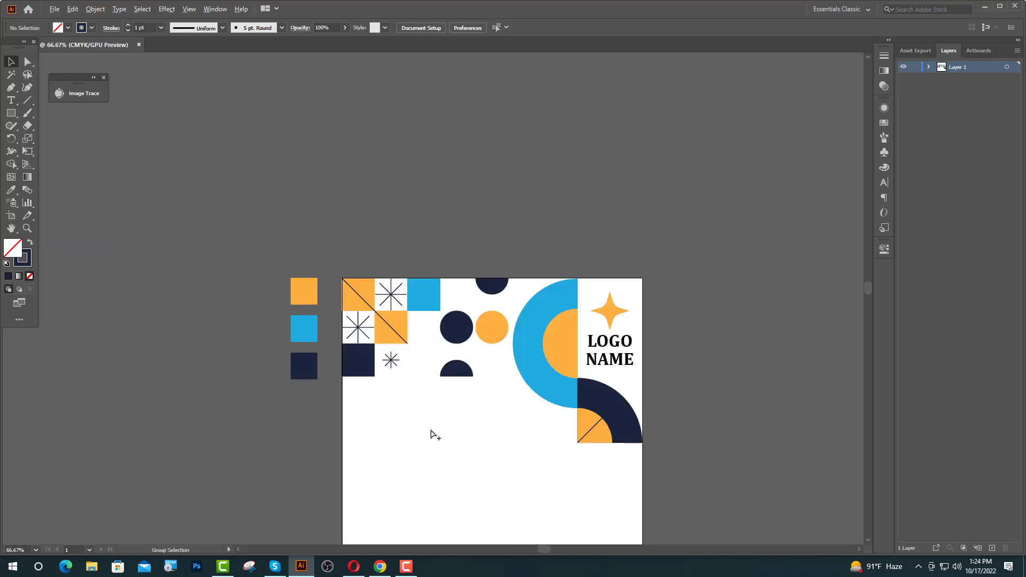
Draw an unfilled navy-outlined circle about 2.5 cm in diameter over the lower edge of the large blue ring
scroll(430, 430, up, 1)
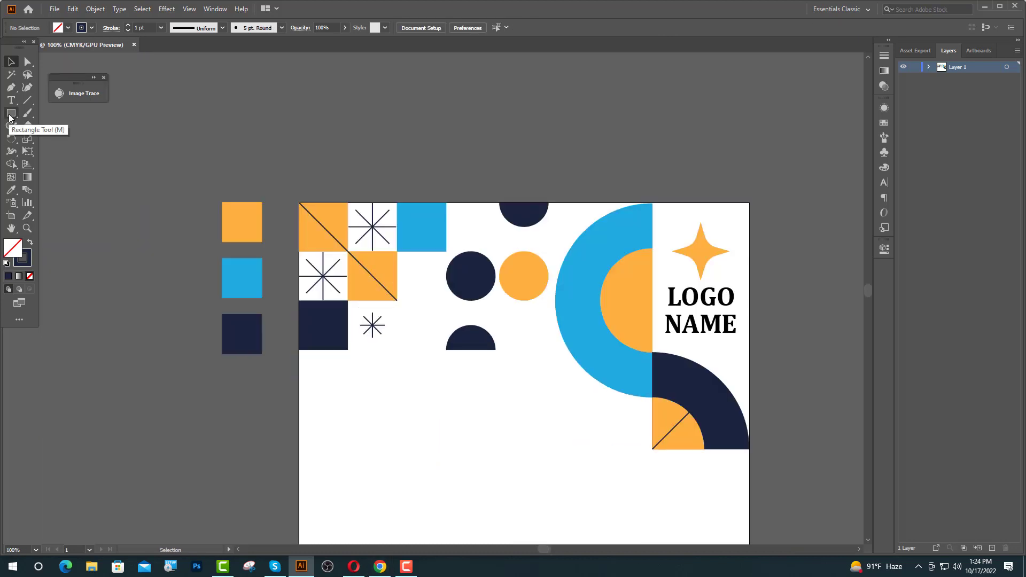
drag(11, 115, 45, 139)
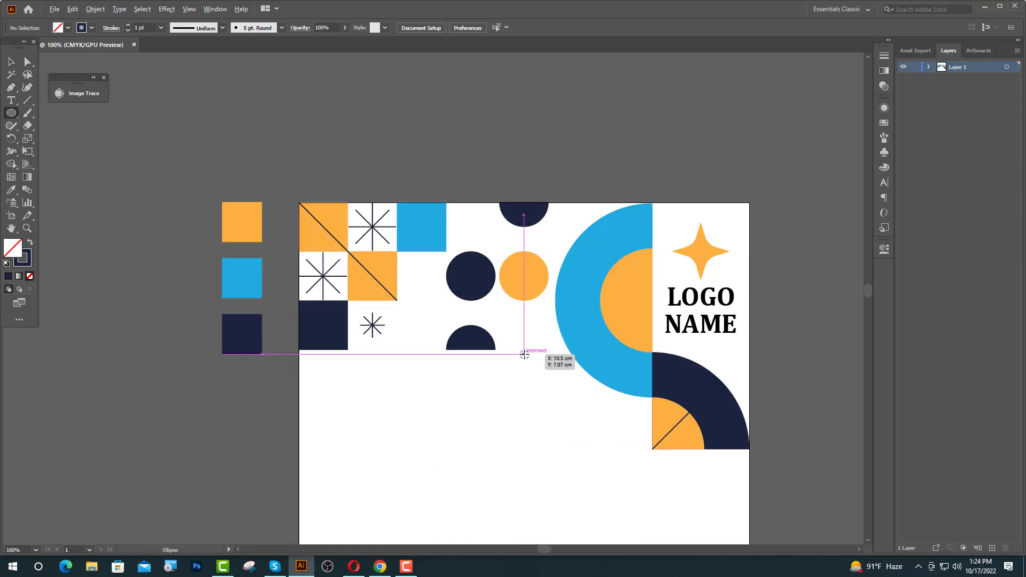
drag(524, 354, 627, 374)
key(v)
click(553, 370)
Place a copy of the small line burst inside the navy-outlined circle
scroll(553, 371, up, 1)
click(271, 286)
click(288, 309)
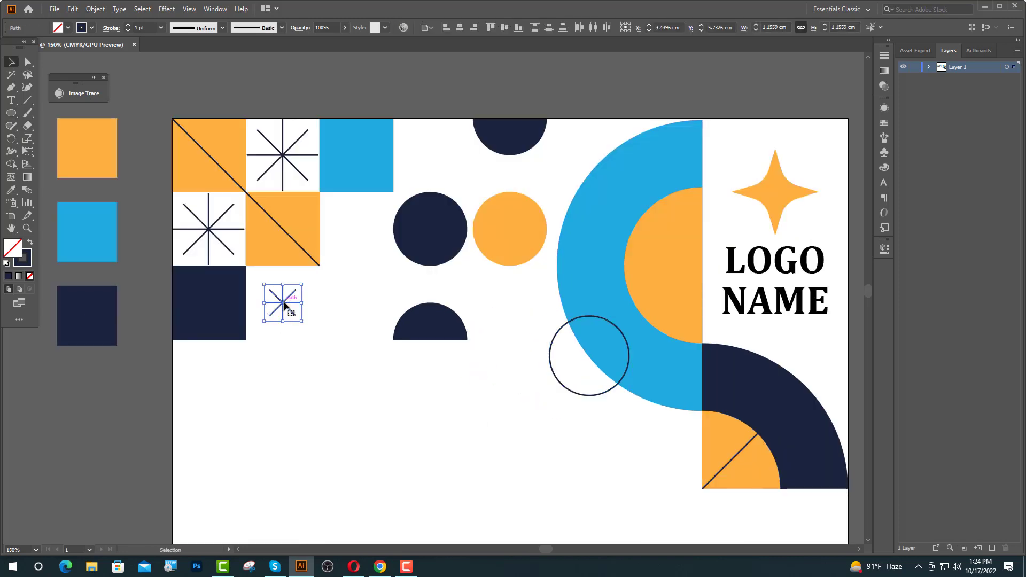
drag(289, 309, 585, 365)
scroll(585, 365, up, 5)
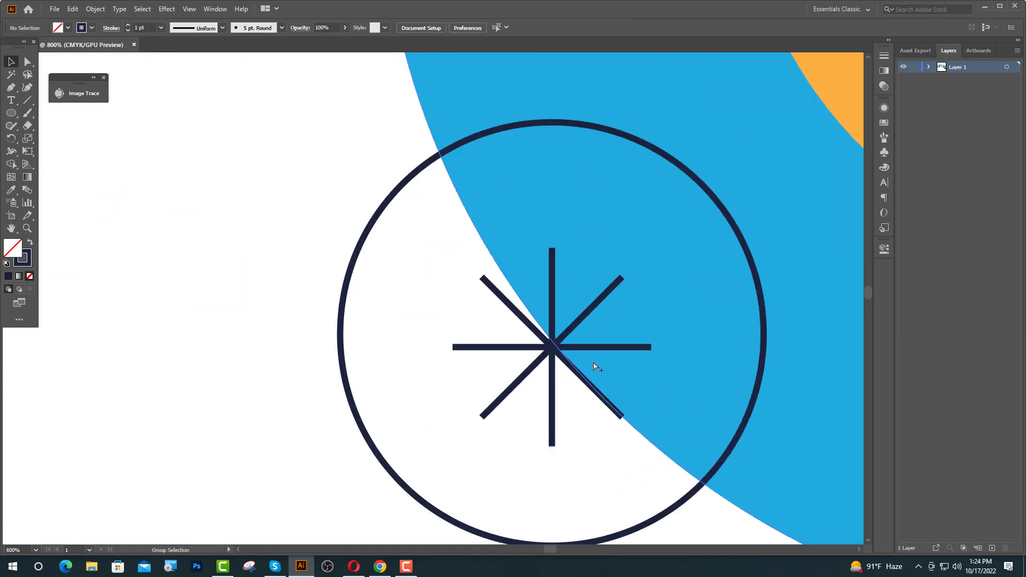
key(ctrl+shift+a)
Enlarge the burst from its centre to about 2.47 cm so its arms reach the circle like wheel spokes
scroll(548, 347, down, 3)
click(488, 323)
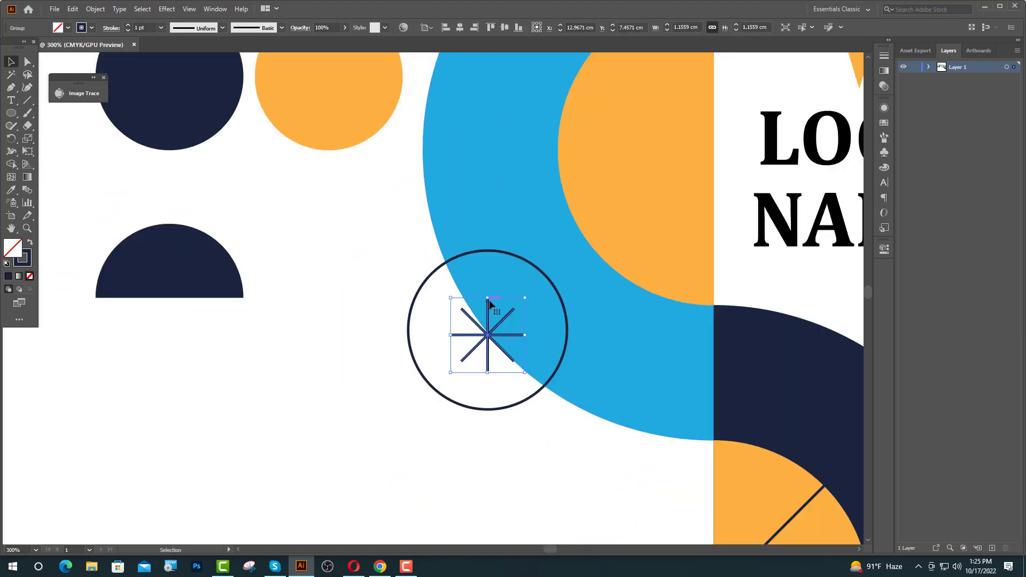
drag(488, 298, 488, 250)
click(482, 460)
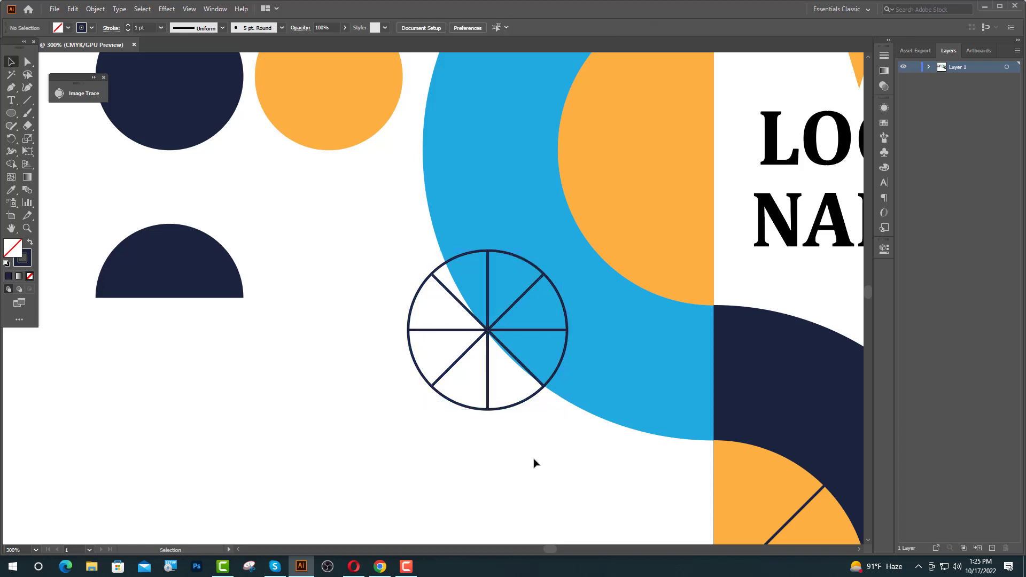
Copy the orange logo star onto the centre of the spoked circle and bring it to the front
scroll(535, 460, down, 2)
drag(633, 149, 448, 312)
scroll(457, 279, up, 1)
scroll(457, 283, up, 2)
right_click(406, 358)
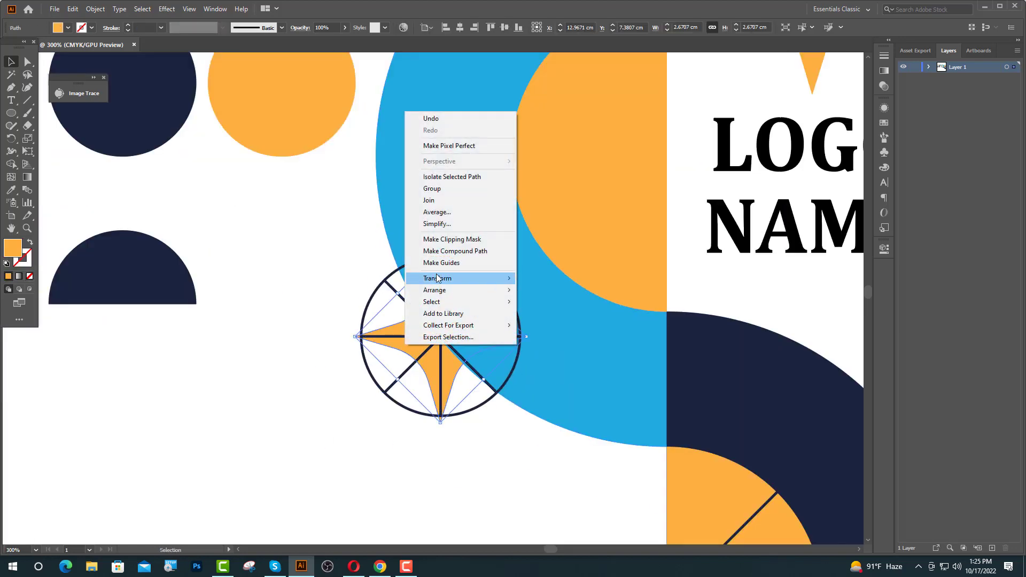
mouse_move(465, 291)
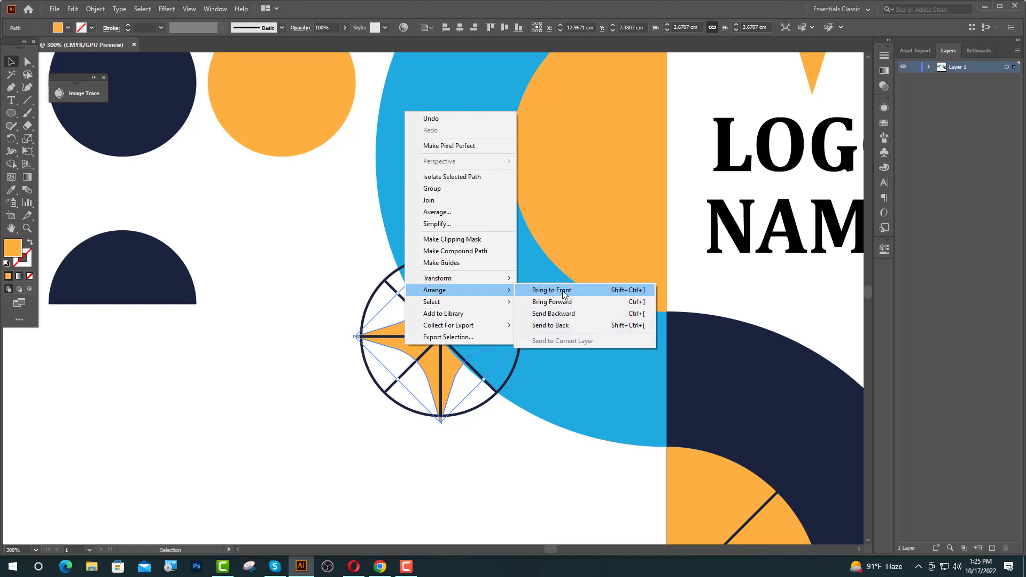
click(563, 295)
Bring the spoke lines to the front of the orange star in the circle
click(403, 382)
right_click(403, 382)
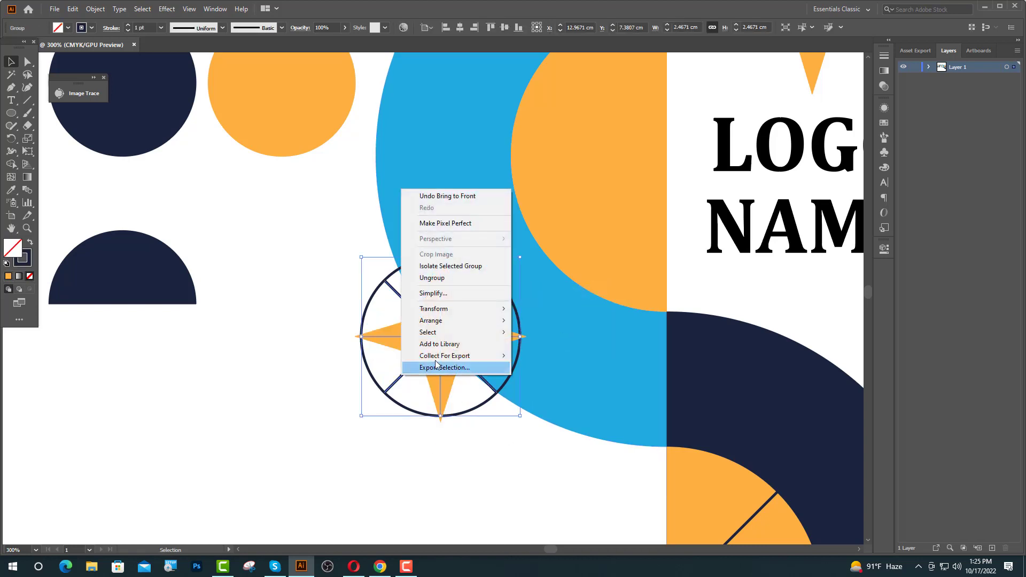
mouse_move(444, 320)
click(534, 320)
click(467, 431)
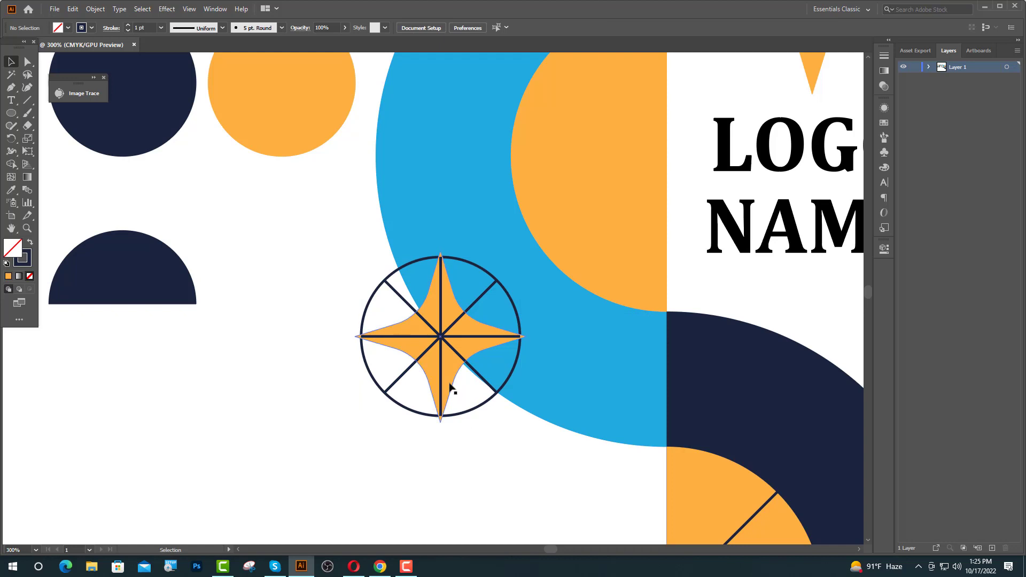
Shrink the star in the circle to about 2.07 cm and recolour it navy by sampling the navy quarter ring
click(447, 292)
key(space)
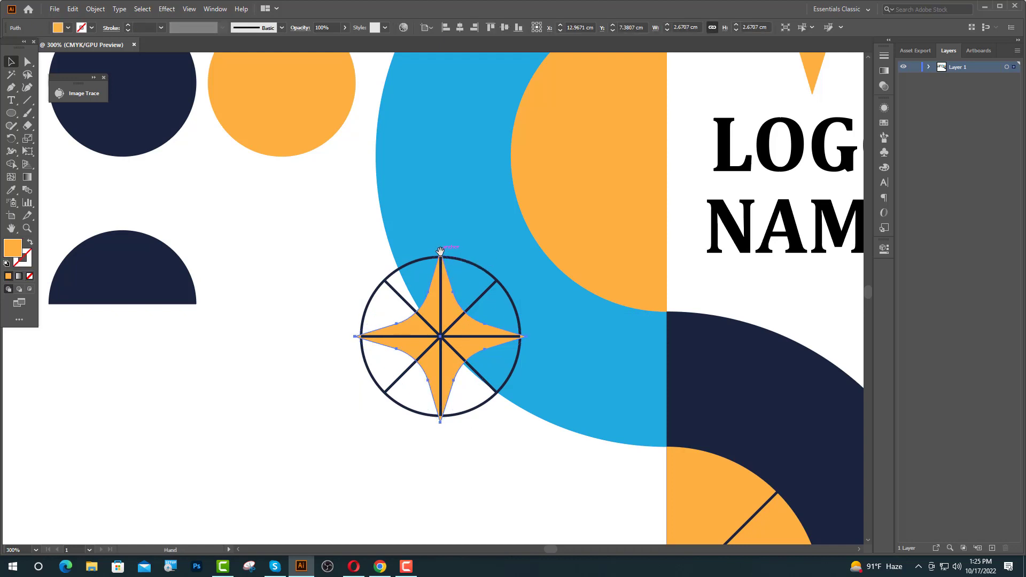
drag(441, 251, 443, 277)
key(ctrl+minus)
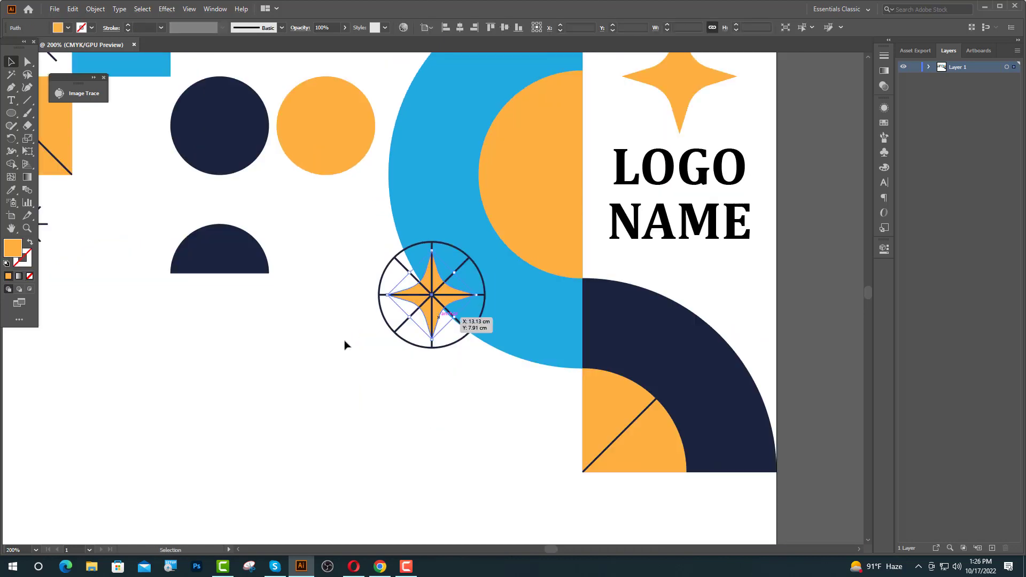
click(11, 190)
click(673, 349)
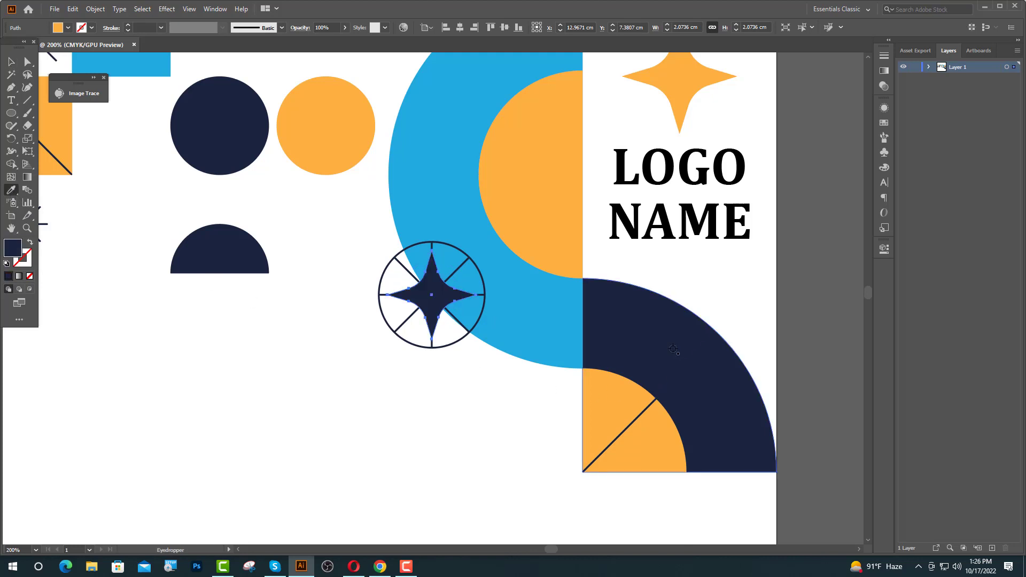
Shrink the navy star further about its centre so more of the spokes show around it
click(452, 323)
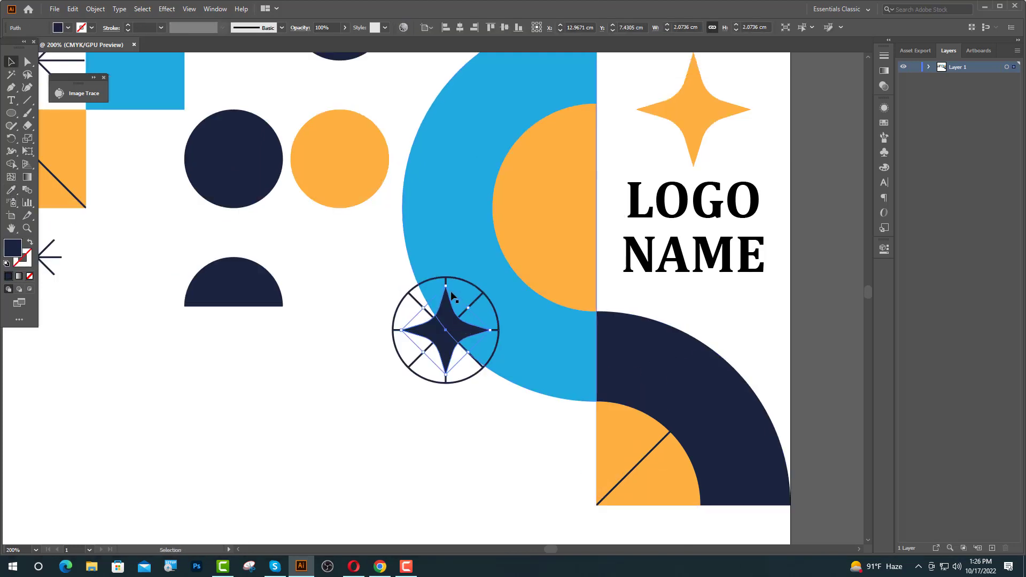
drag(447, 286, 448, 298)
click(406, 427)
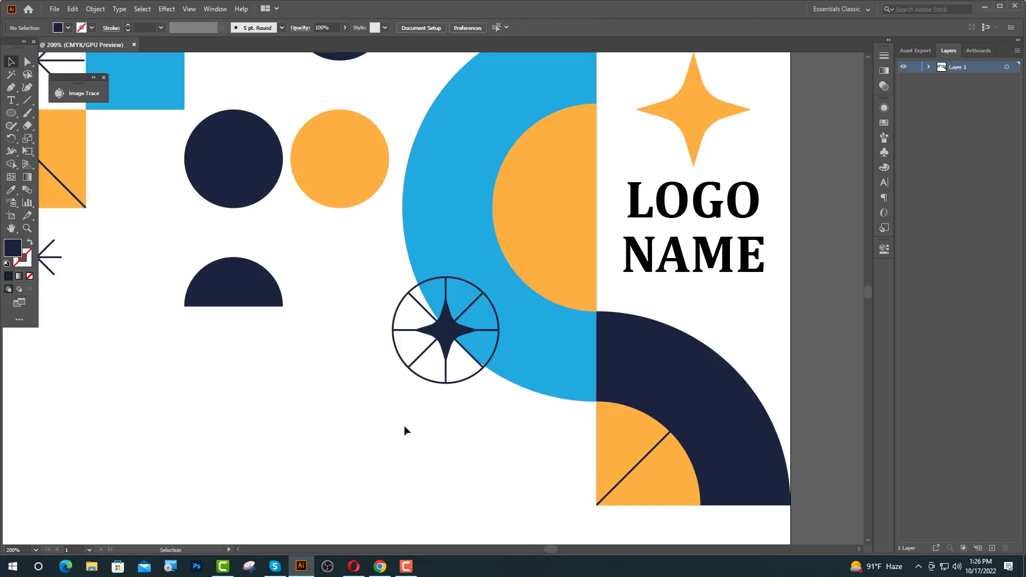
Create an enlarged concentric copy of the wheel's circle, about 2.92 cm in diameter, as a path for text
scroll(468, 387, up, 1)
scroll(468, 388, up, 1)
click(454, 400)
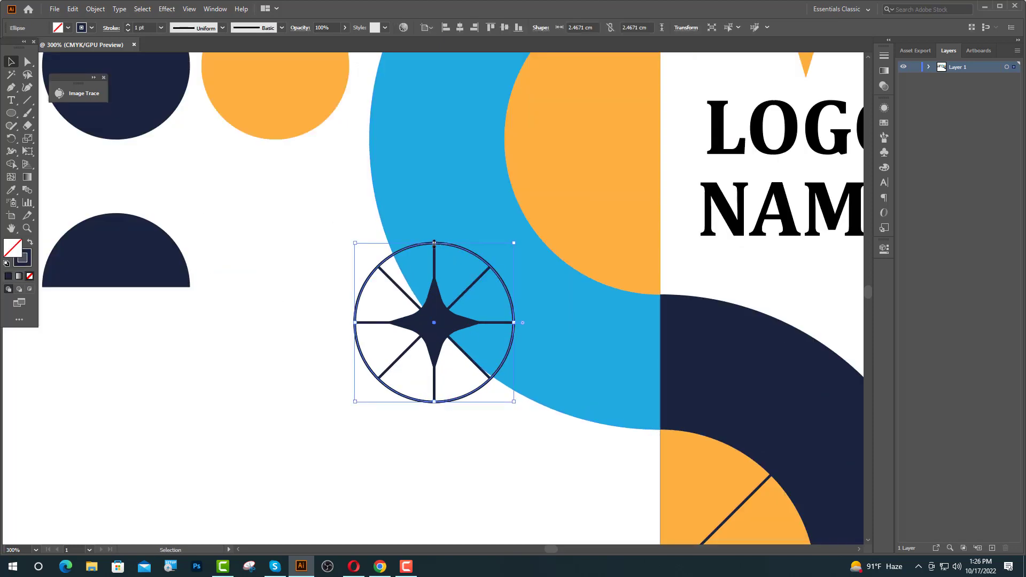
scroll(439, 240, down, 1)
drag(436, 238, 436, 223)
Add the text "FLAT GEOMETRIC STYLE." at 24 pt along the outer circle and shrink the text ring closer to the wheel
drag(11, 103, 65, 137)
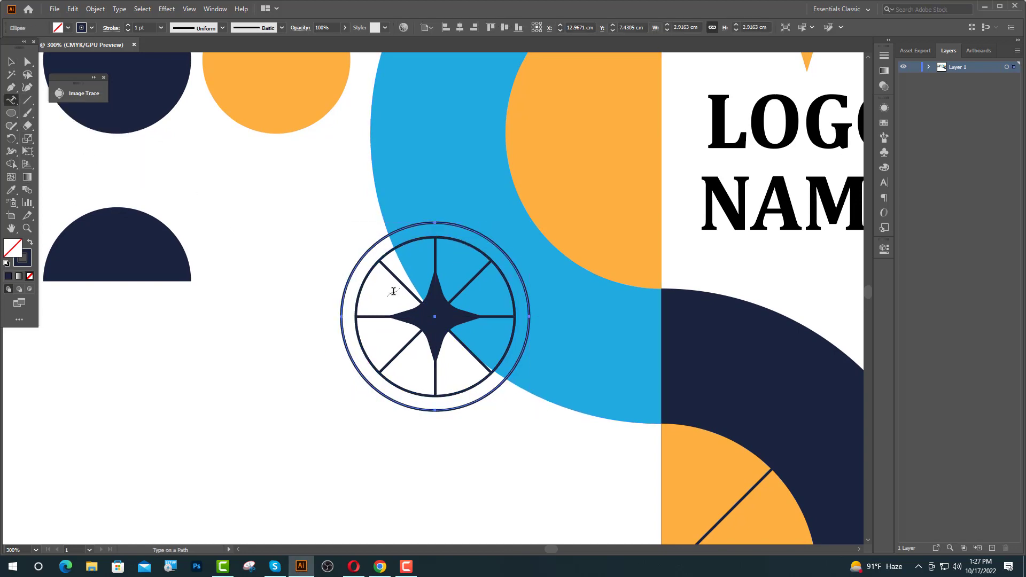
click(341, 314)
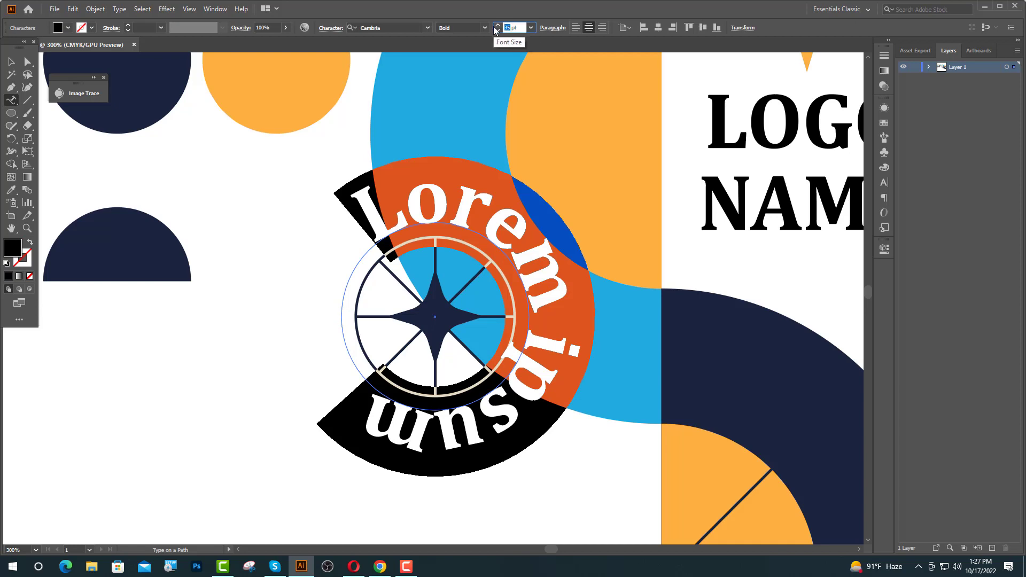
text(FLA)
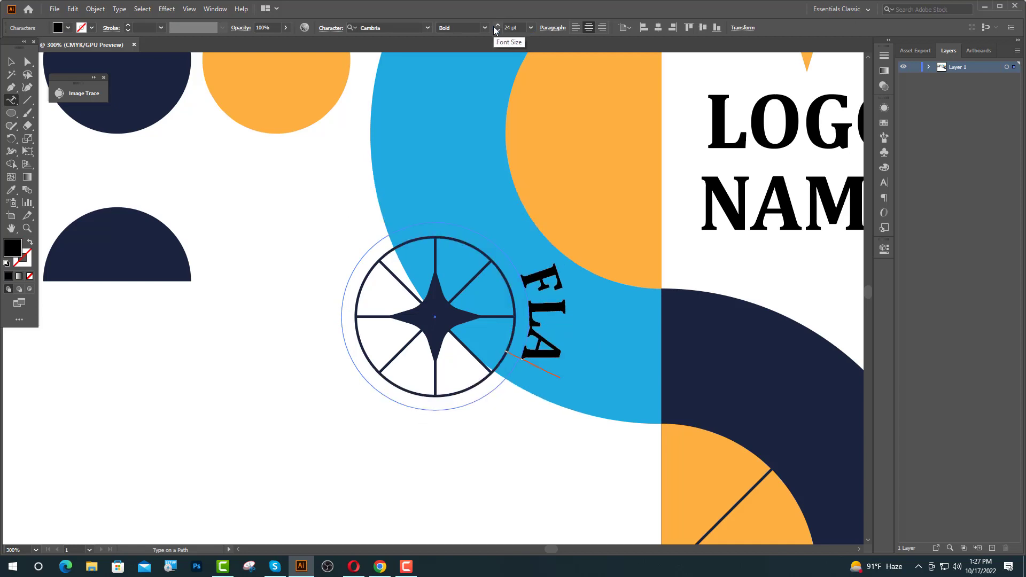
text(T GEOMETRIC)
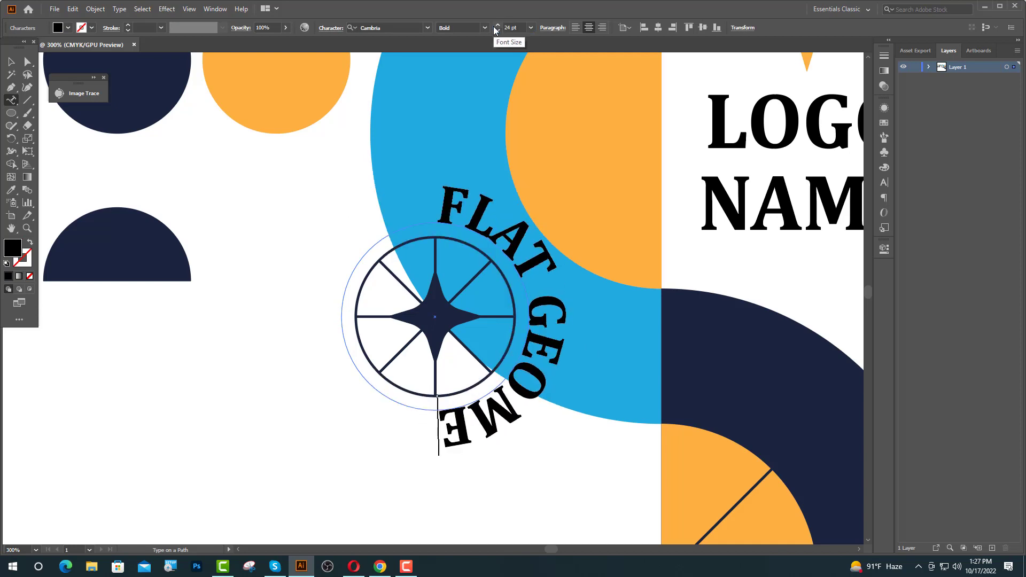
text( STYLE)
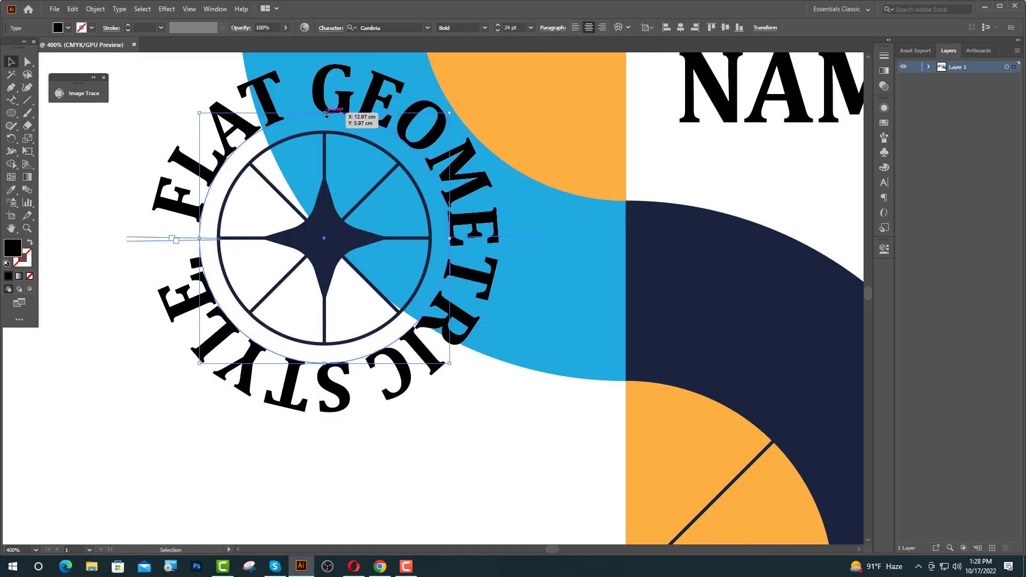
drag(325, 113, 326, 127)
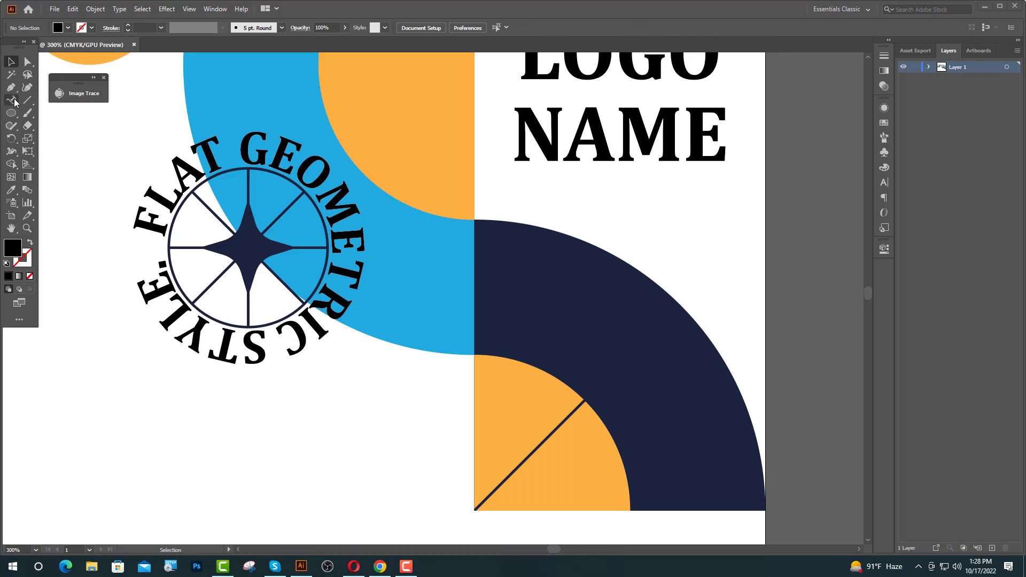
Replace the final C of "GEOMETRIC" in the circular text with E
click(13, 101)
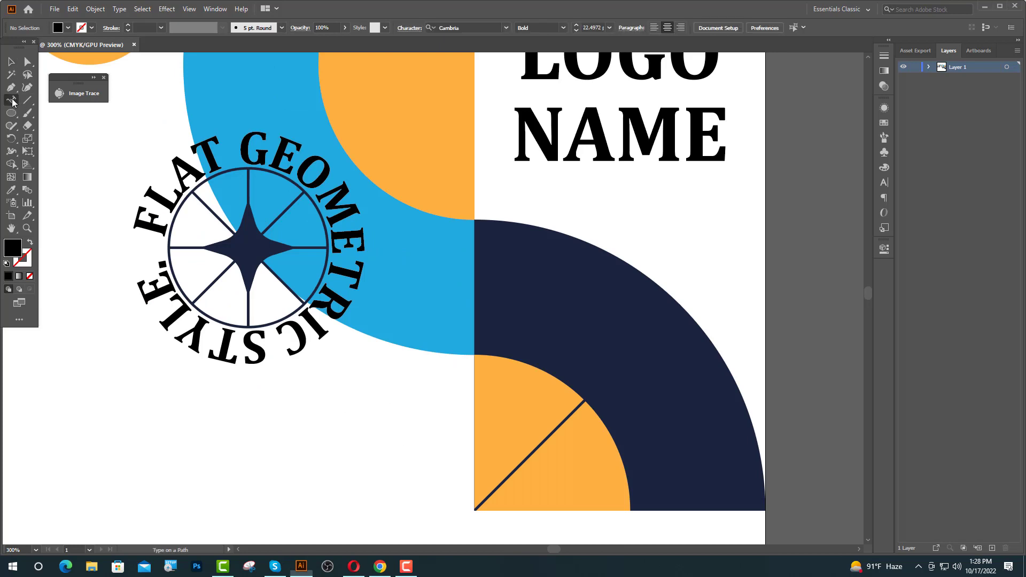
drag(286, 338, 292, 329)
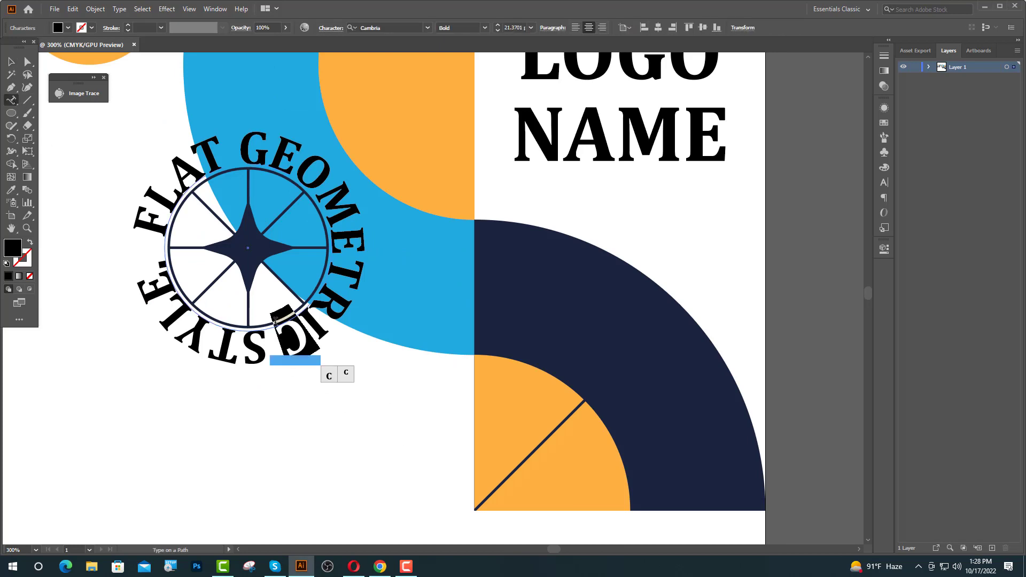
text(E)
click(12, 62)
click(374, 412)
scroll(387, 289, down, 4)
scroll(365, 281, up, 5)
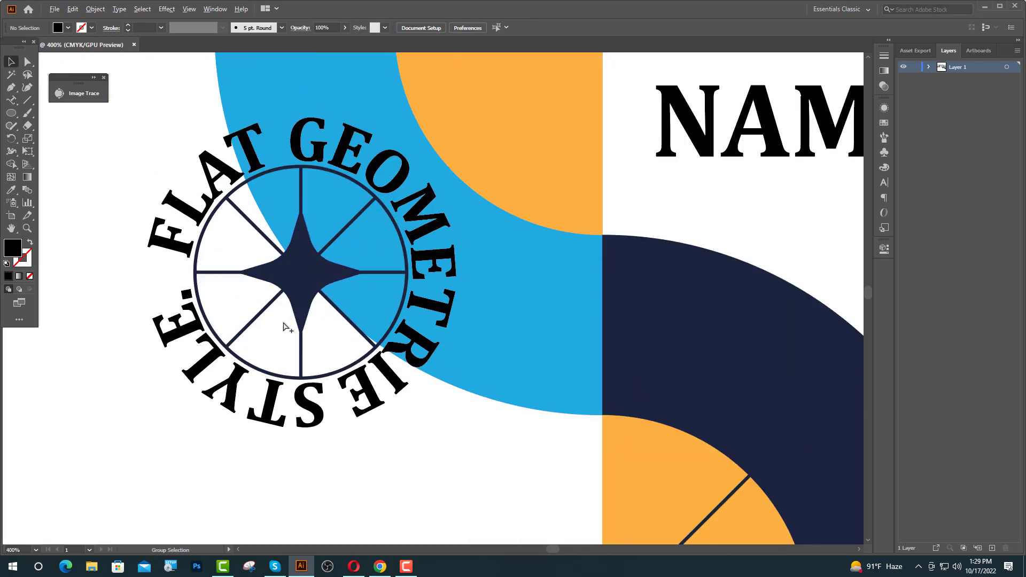
Set the circular text around the wheel to 18 pt with a tracking of 100
click(315, 399)
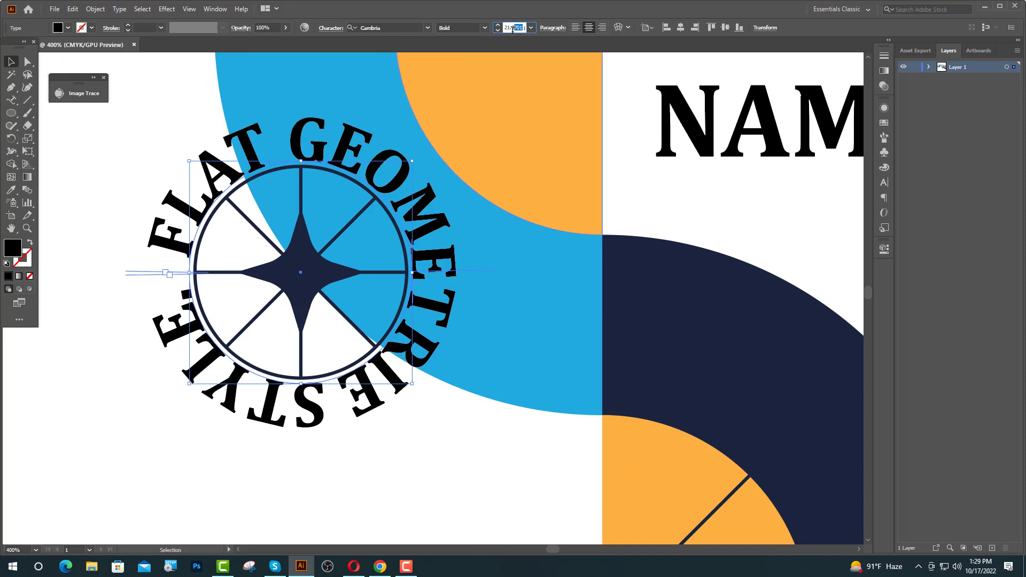
text(18)
key(Return)
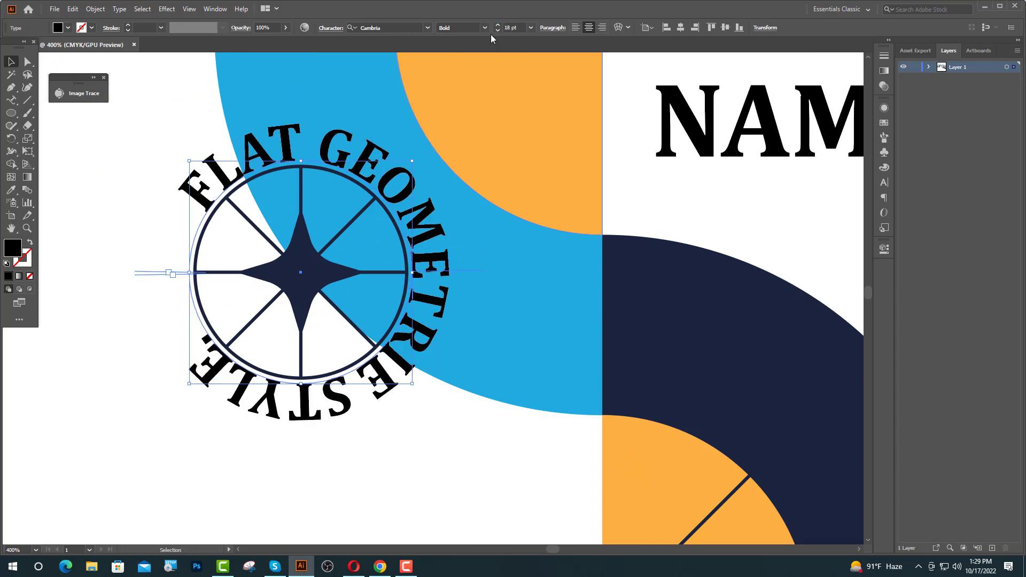
click(884, 182)
click(865, 166)
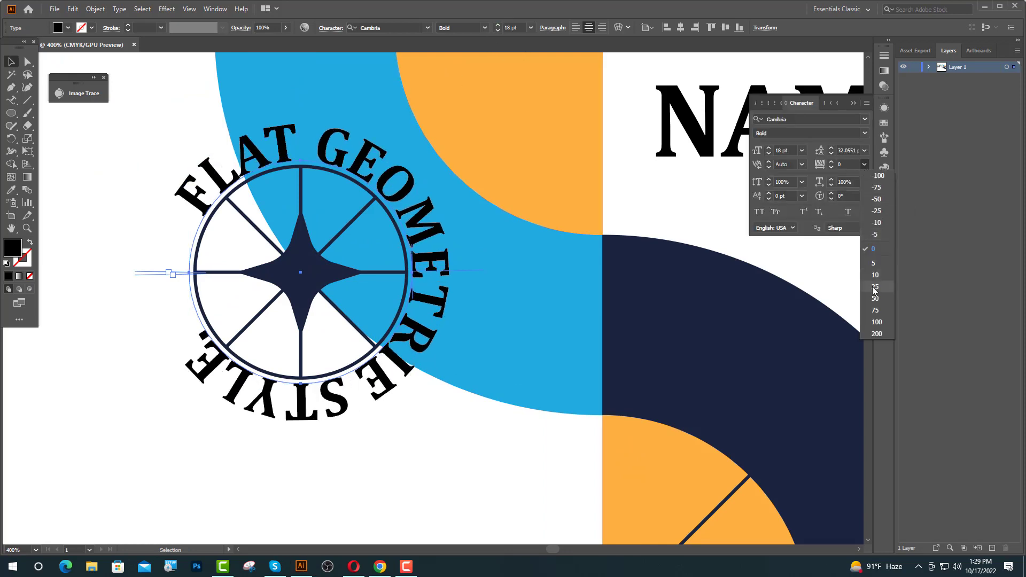
click(880, 323)
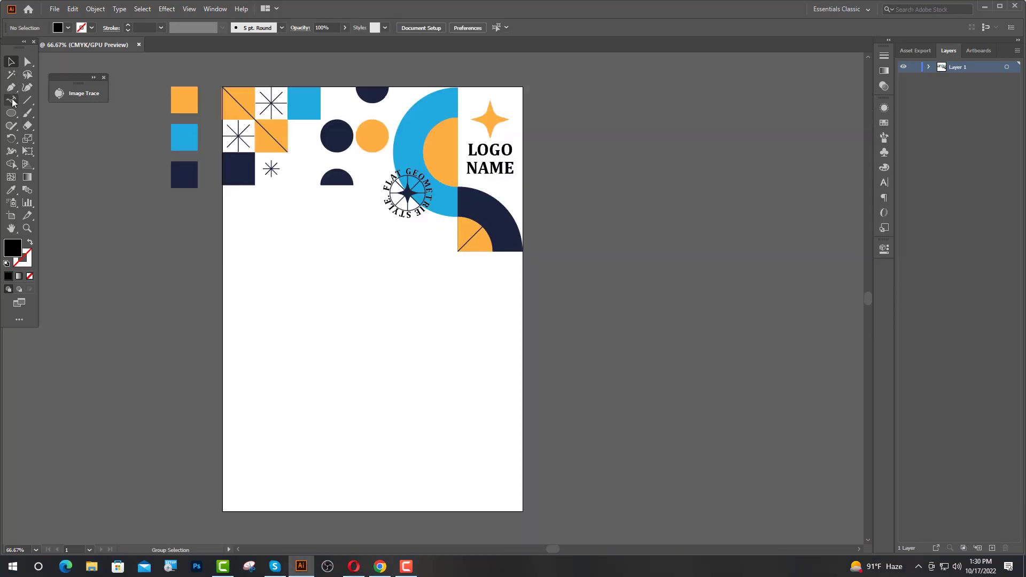
Add the heading "BUSINESS FLYER TEMPLATE" on three lines with tracking 0 below the pattern of squares
click(13, 102)
click(59, 98)
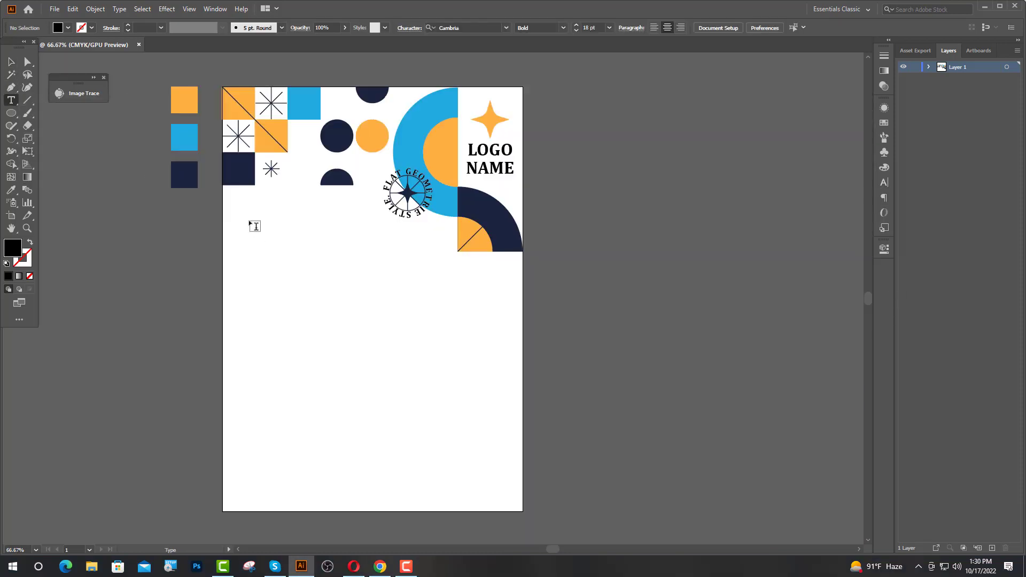
click(242, 209)
click(884, 183)
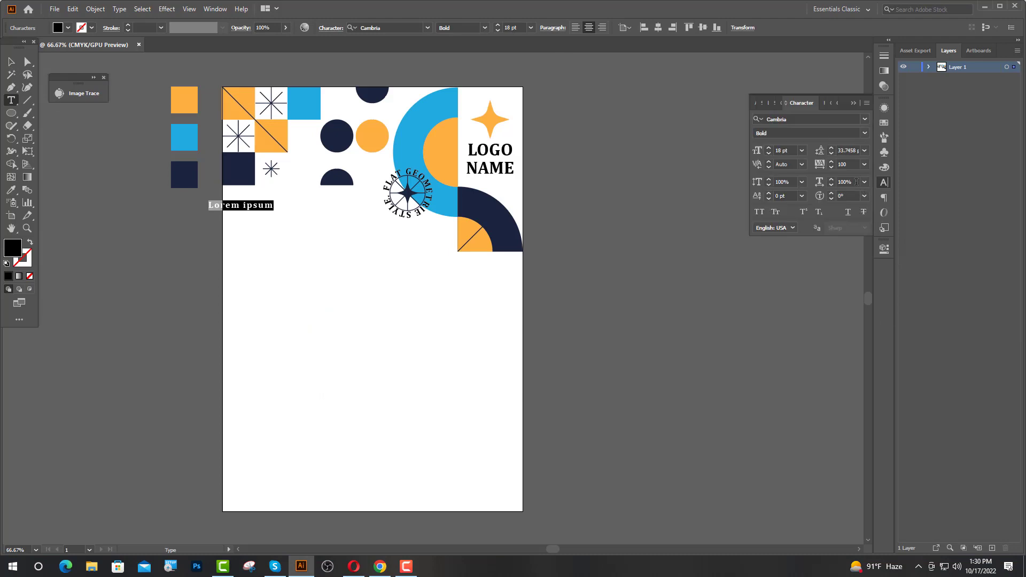
click(865, 164)
click(878, 253)
click(854, 103)
text(BUSINESS)
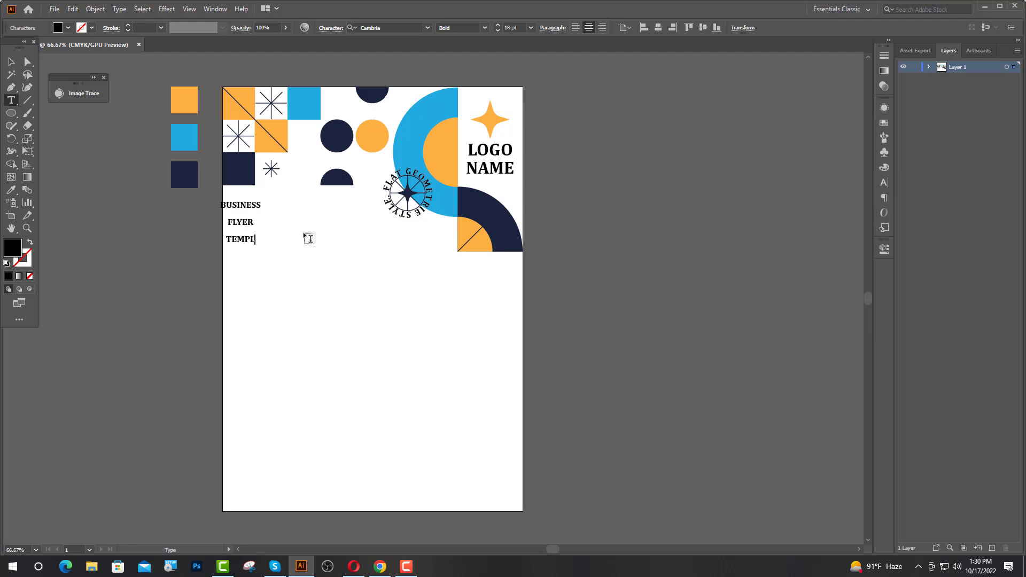
text(TE)
key(Escape)
Left-align the heading, shift it inside the page's left edge and set its size to 45 pt
click(582, 26)
drag(261, 242, 251, 237)
click(494, 30)
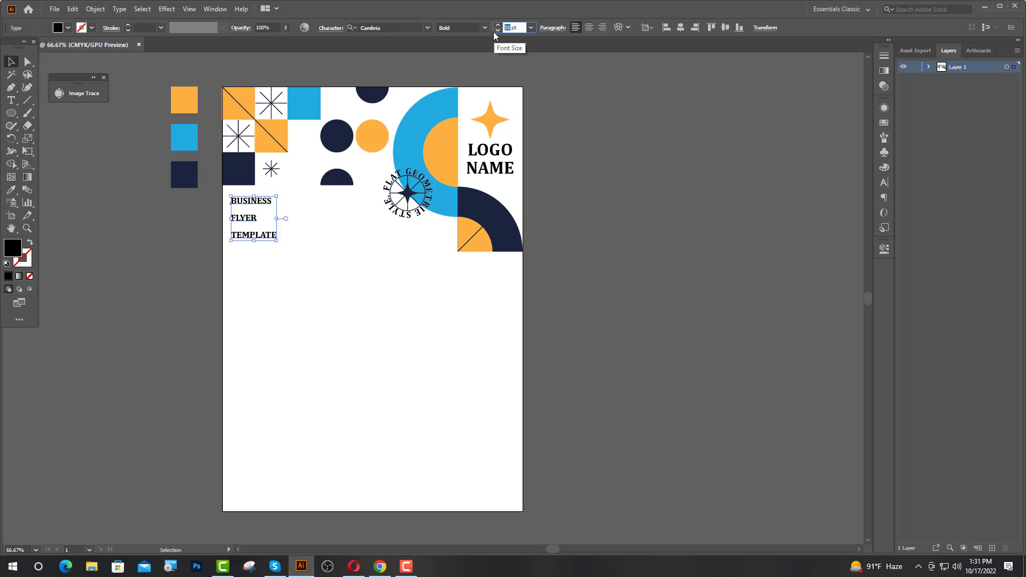
text(45)
key(Return)
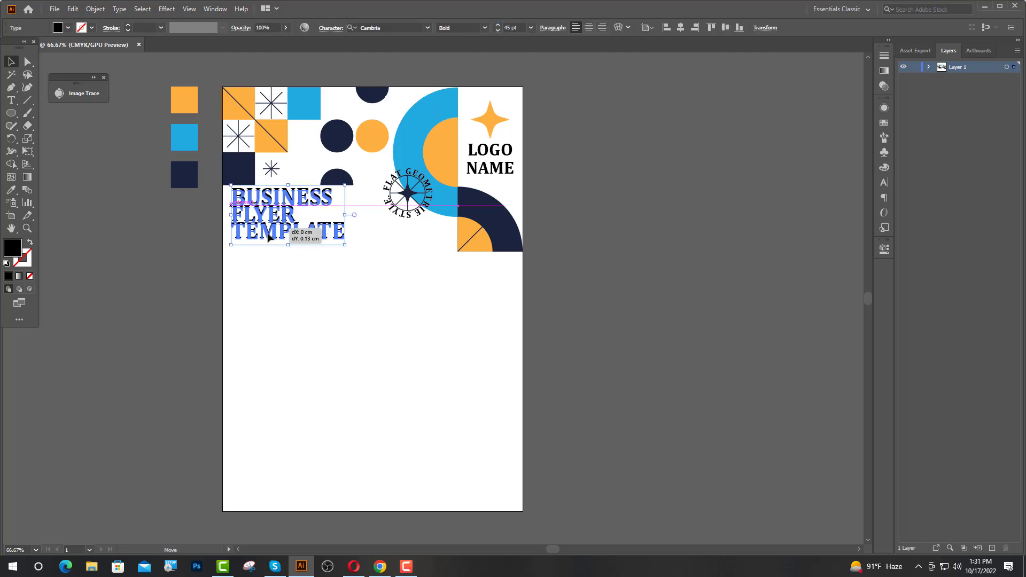
Set the line spacing of the three-line heading to 48 pt
click(885, 183)
click(865, 151)
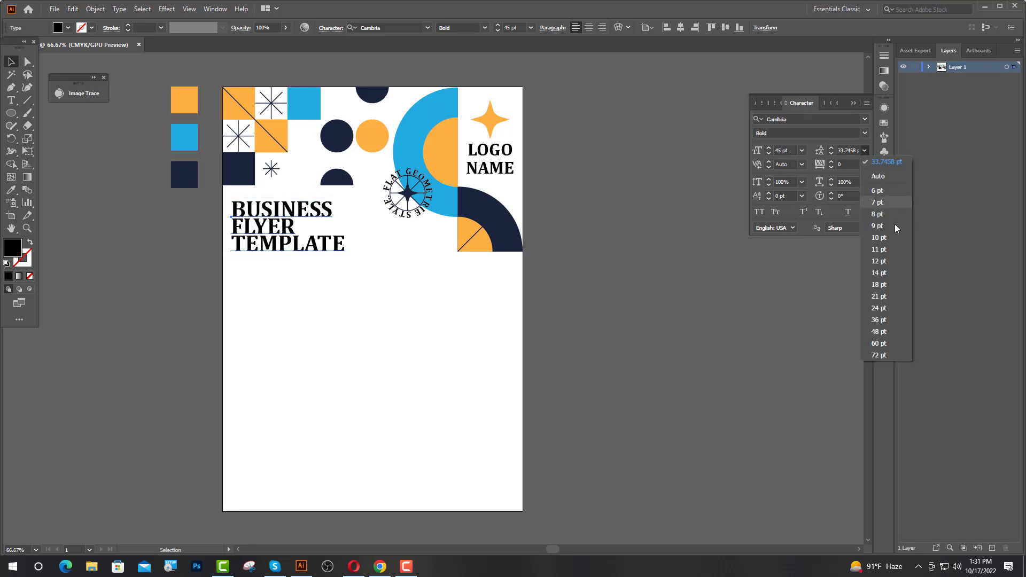
click(879, 332)
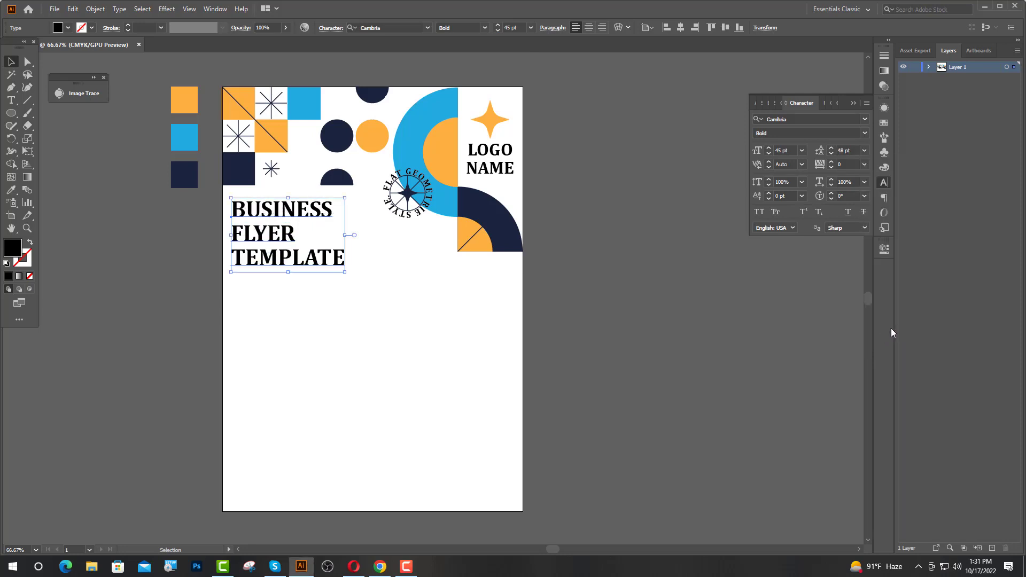
click(829, 155)
scroll(251, 223, up, 1)
scroll(260, 241, down, 2)
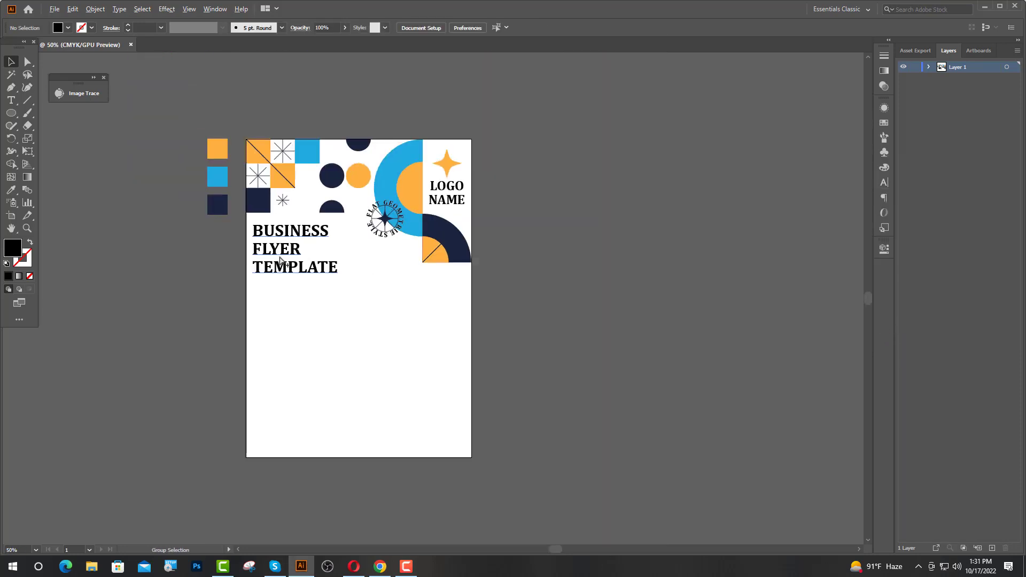
Show the rulers, place guides just inside the page's top and left edges, and align the heading with the vertical guide
key(ctrl+r)
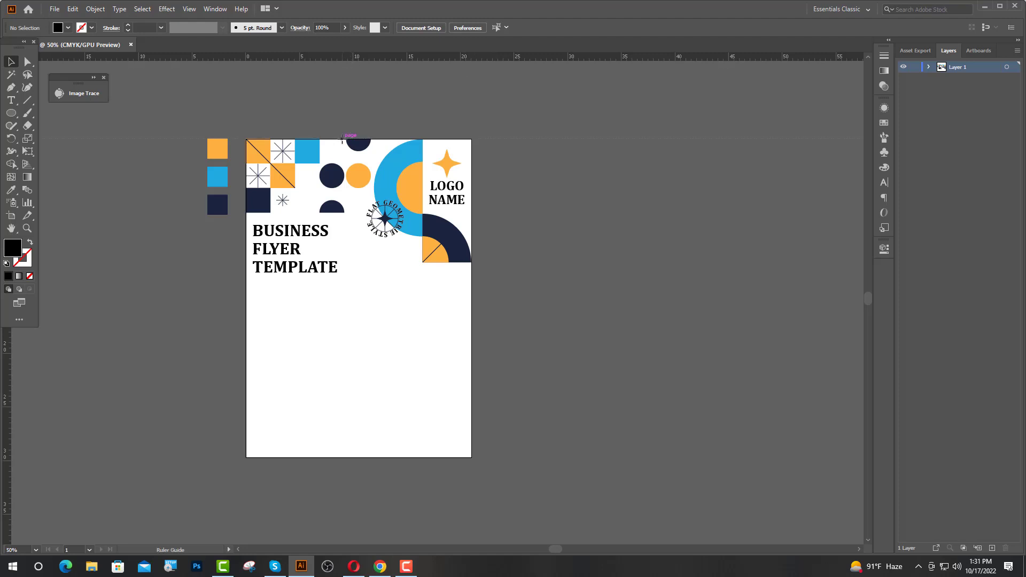
drag(342, 138, 342, 148)
drag(246, 406, 263, 406)
click(392, 312)
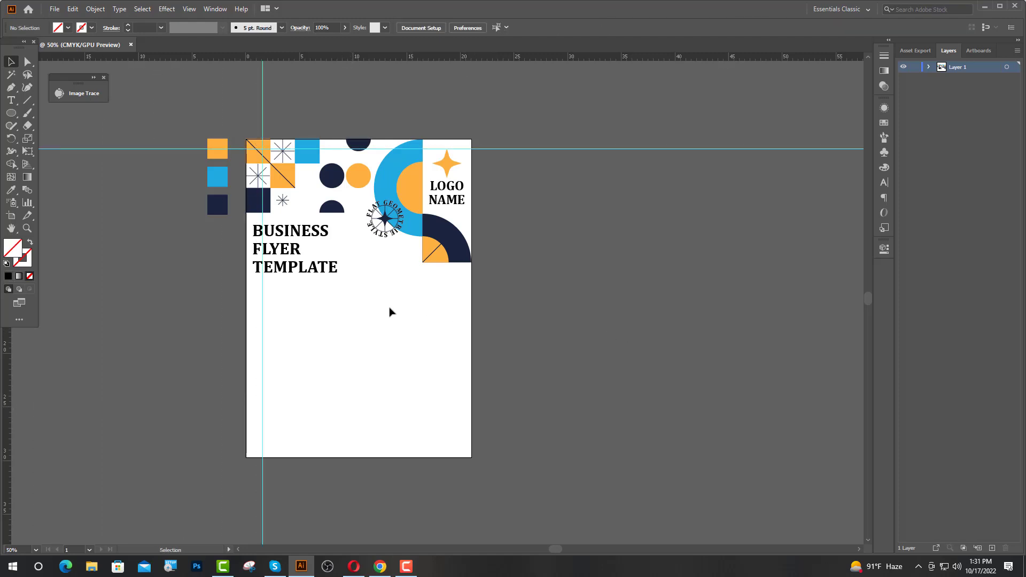
scroll(275, 237, up, 3)
drag(282, 274, 304, 278)
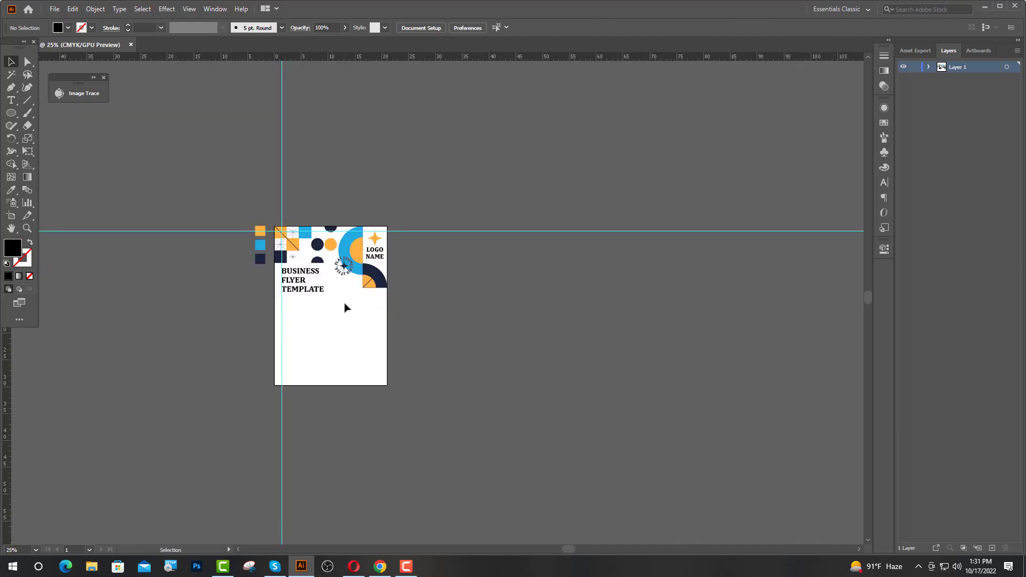
Copy the orange quarter circle, rotate the copy 180° and place it diagonally below the corner of the original
scroll(329, 328, up, 1)
scroll(356, 306, up, 2)
scroll(385, 317, up, 2)
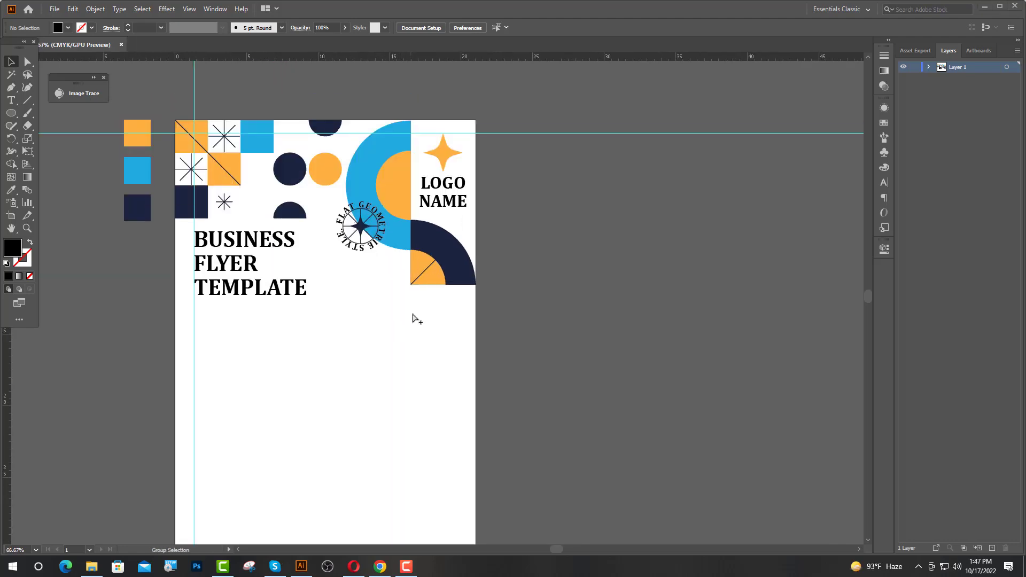
scroll(417, 321, up, 3)
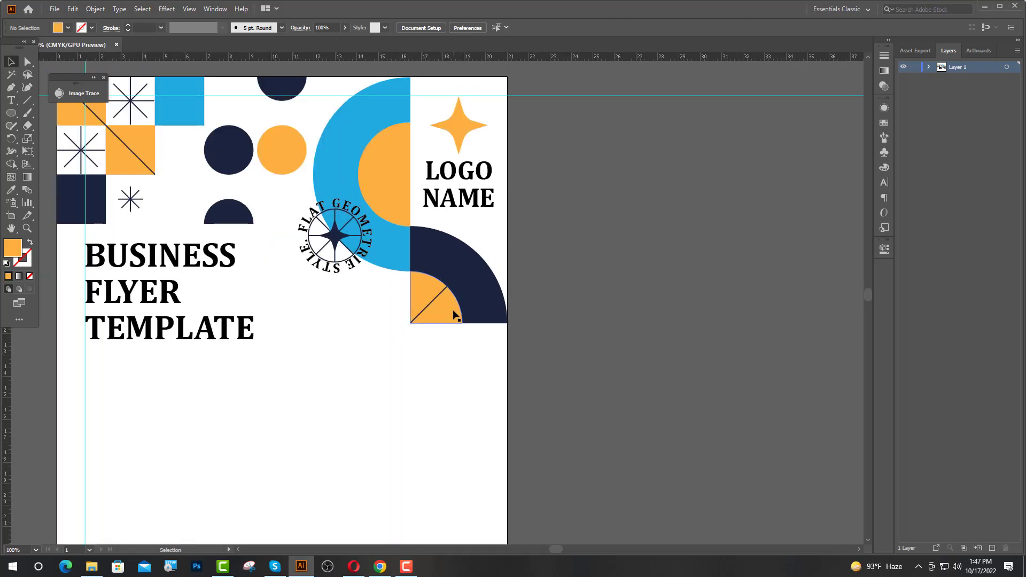
drag(453, 312, 375, 337)
drag(387, 294, 319, 288)
drag(283, 345, 291, 351)
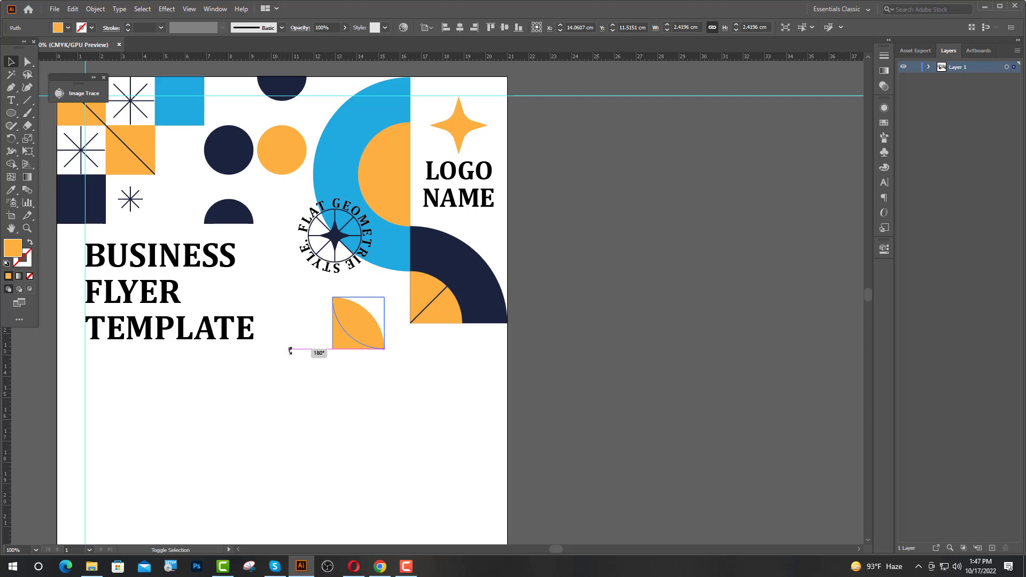
drag(353, 326, 394, 362)
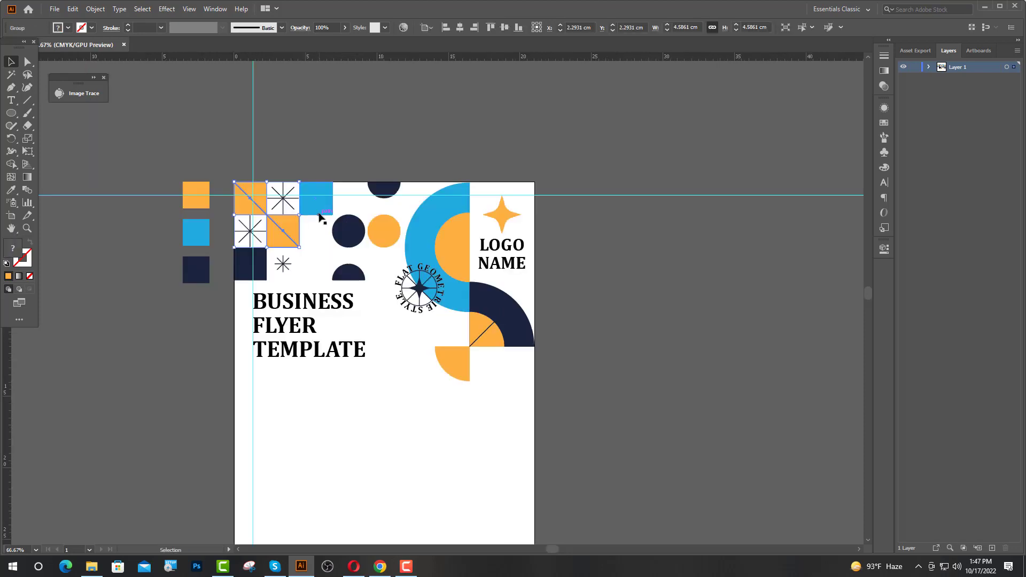
Place a copy of the blue square beside the lower orange quarter circle and match the quarter circle's size to the square
click(319, 213)
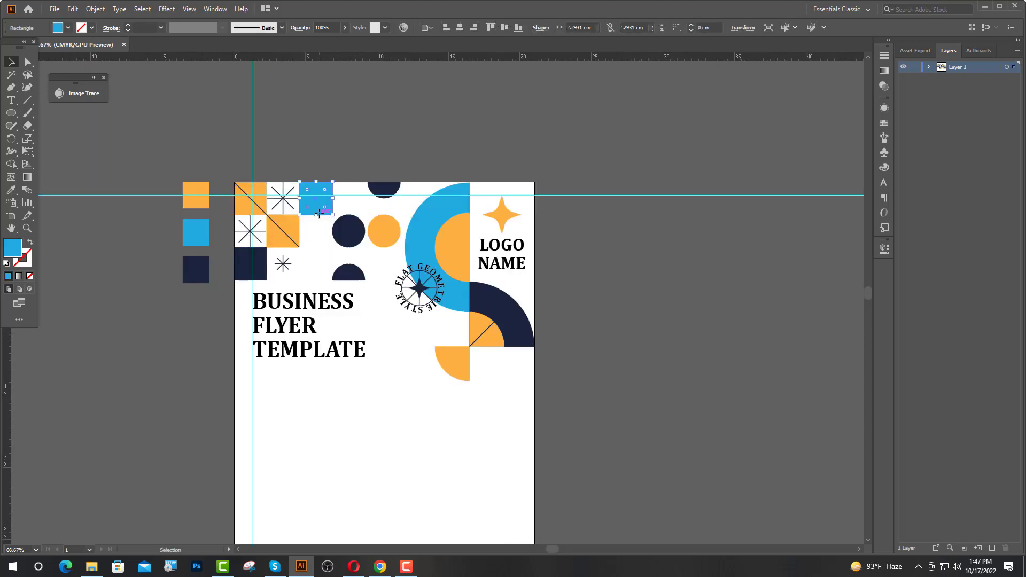
drag(319, 210, 422, 376)
click(454, 338)
scroll(455, 339, up, 4)
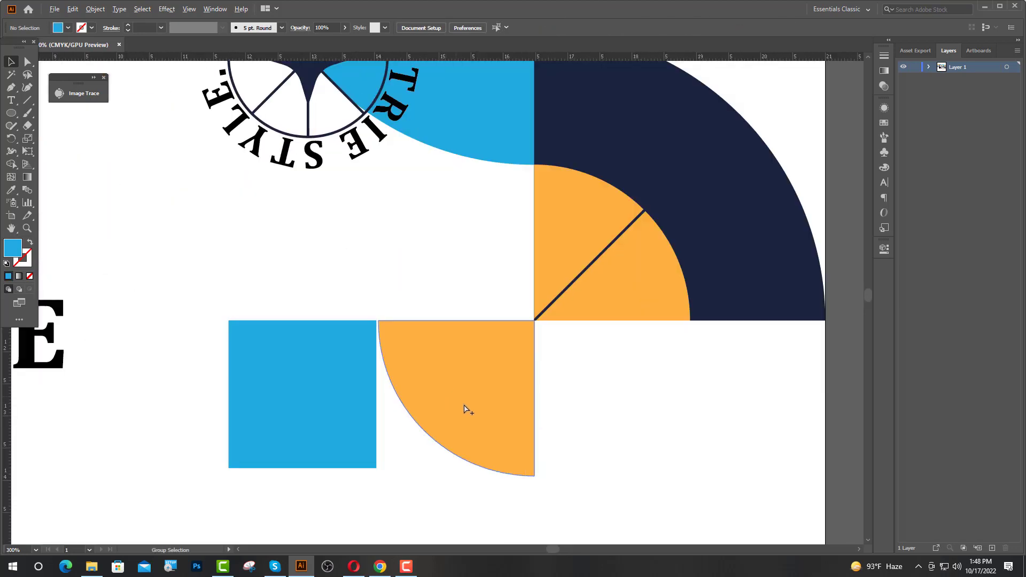
scroll(404, 311, down, 3)
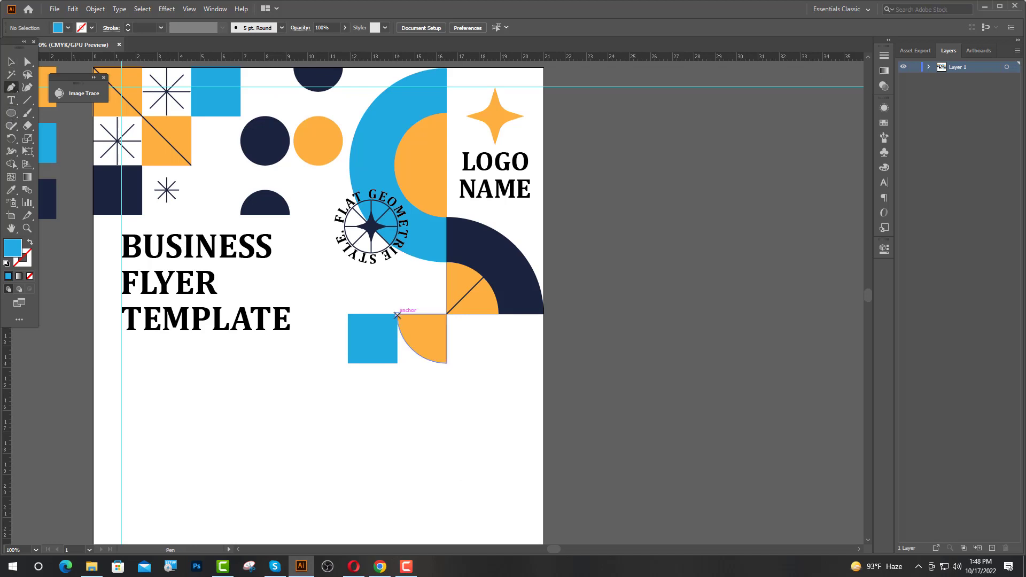
Draw a Pen triangle over the lower half of the copied square, subtract it along the diagonal and recolour the remaining triangle navy
click(397, 315)
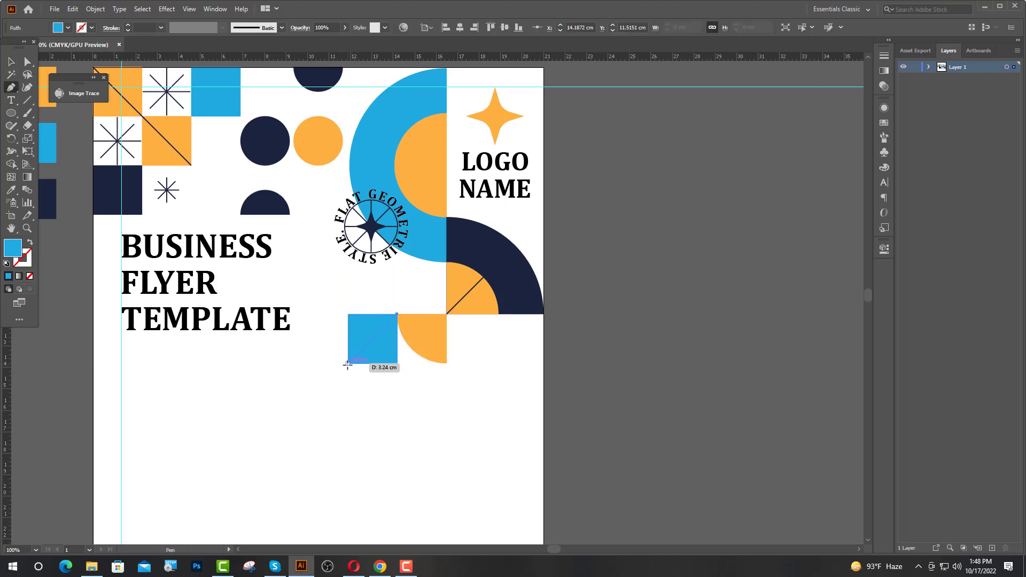
click(345, 368)
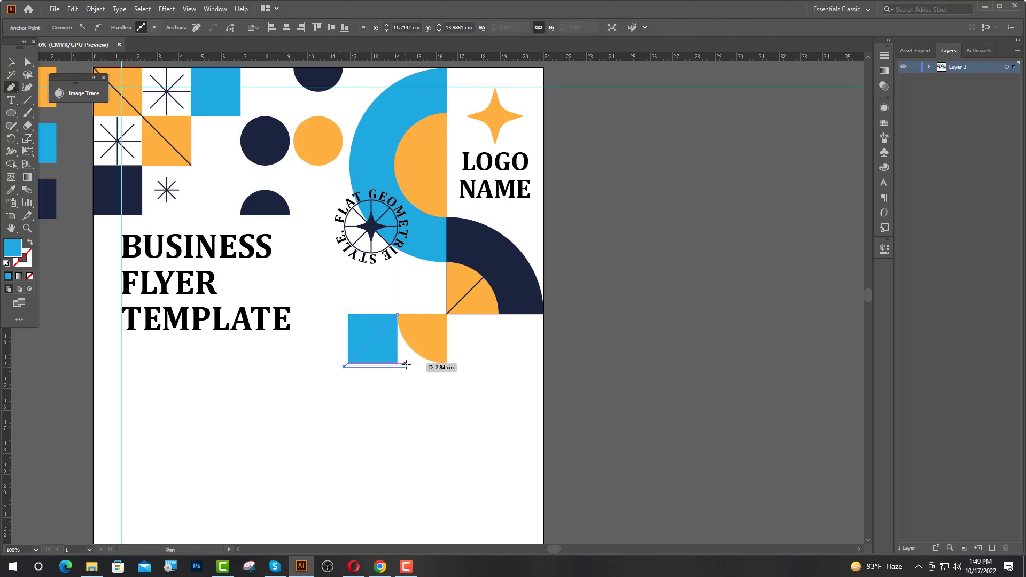
shift+click(402, 365)
click(397, 315)
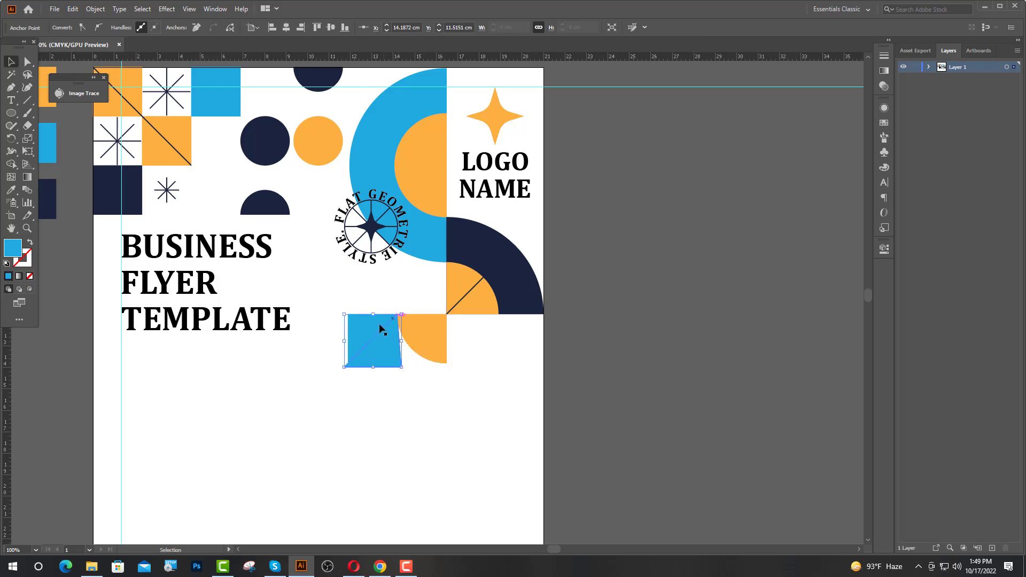
key(v)
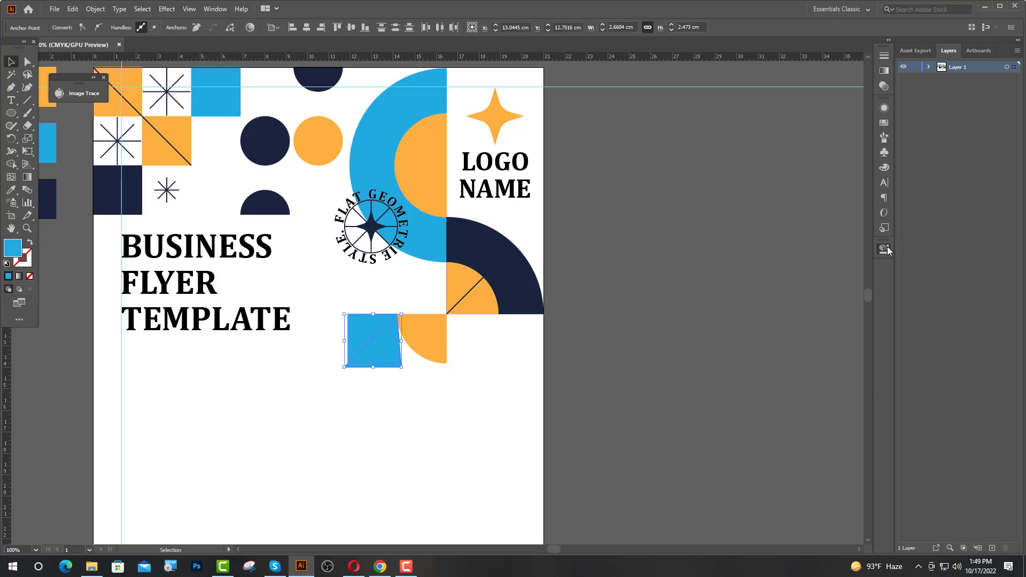
click(886, 249)
click(768, 383)
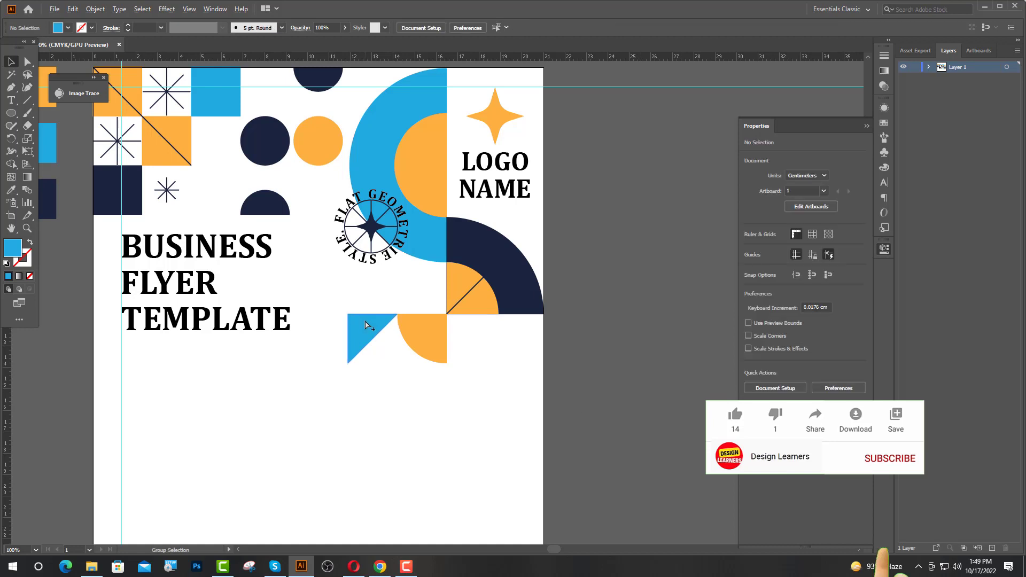
scroll(360, 326, up, 2)
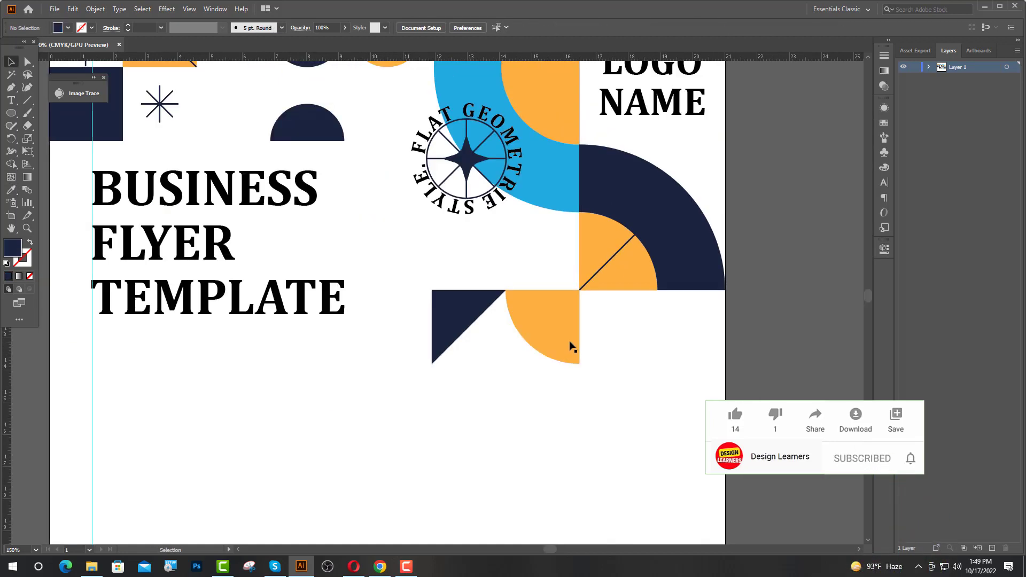
Copy the lower orange quarter circle diagonally below it, reflect the copy about the vertical axis and recolour it blue
drag(570, 344, 634, 410)
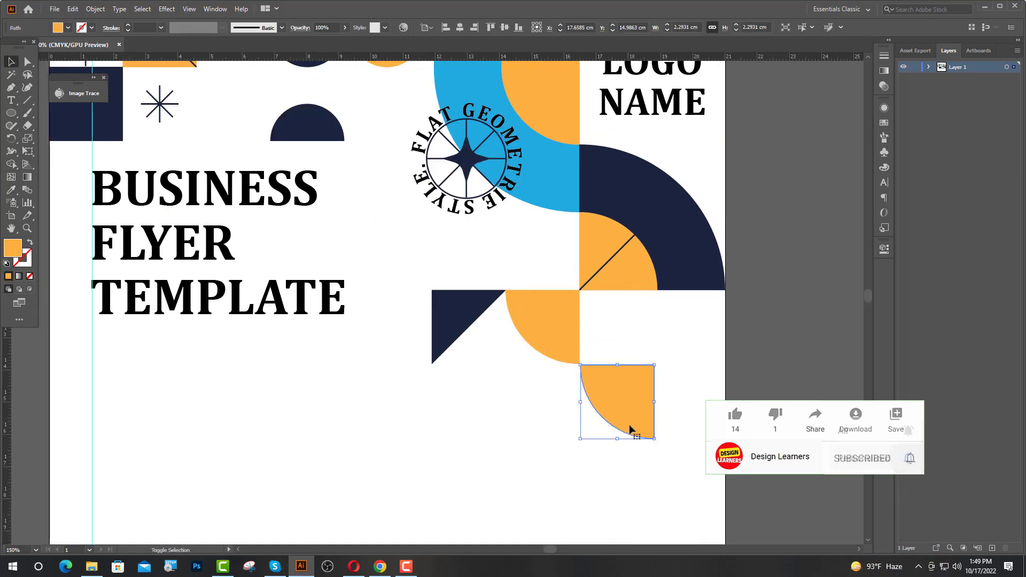
right_click(629, 399)
mouse_move(690, 330)
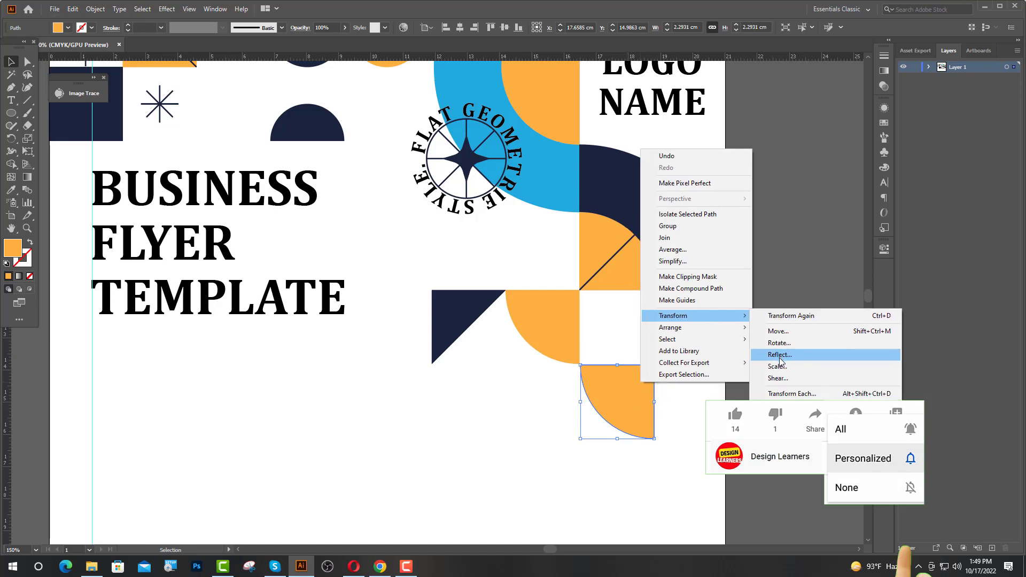
click(767, 368)
click(479, 345)
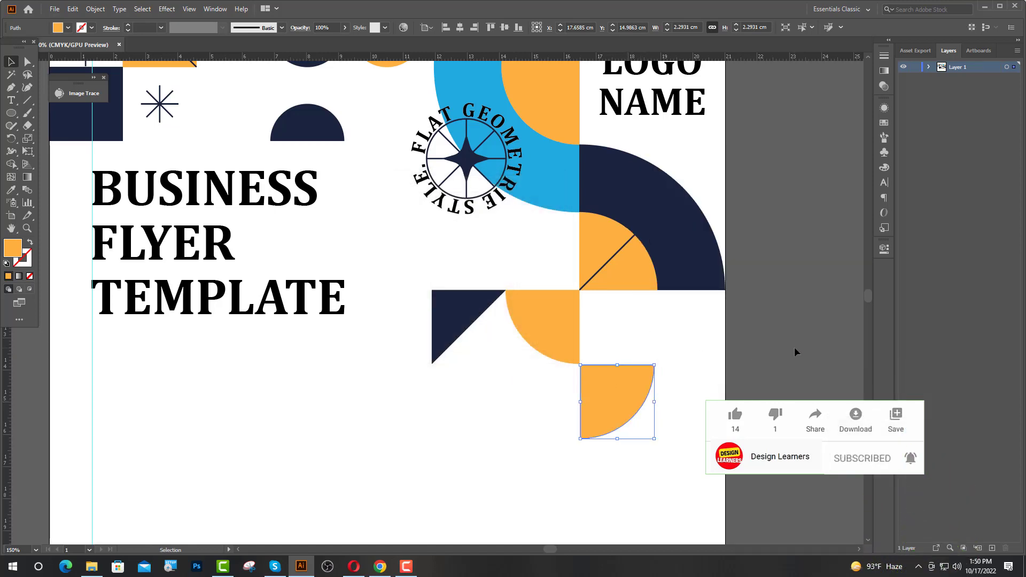
click(435, 86)
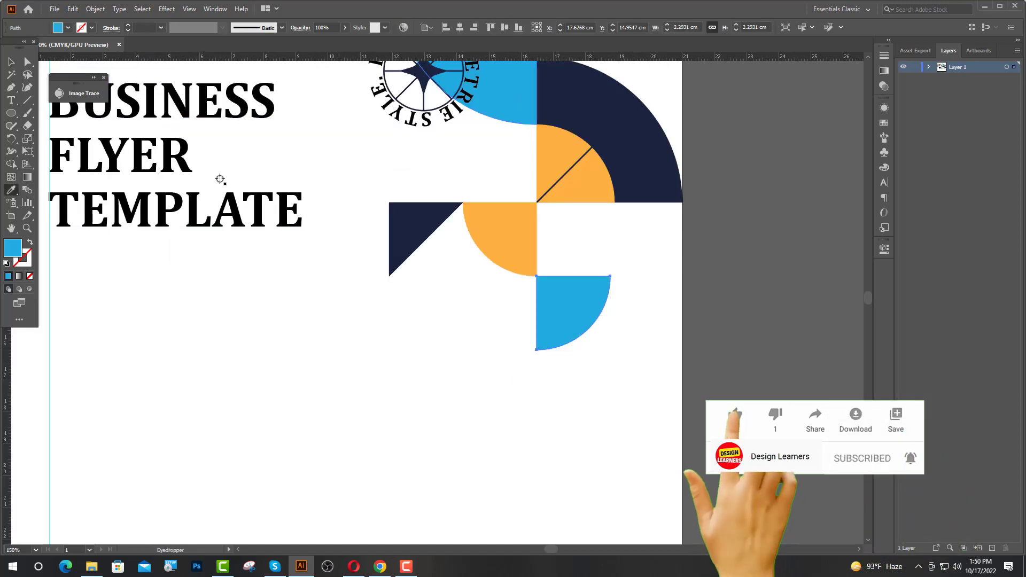
Copy the navy triangle to below the blue quarter circle and reflect the copy about the vertical axis
key(v)
drag(417, 230, 530, 387)
right_click(530, 387)
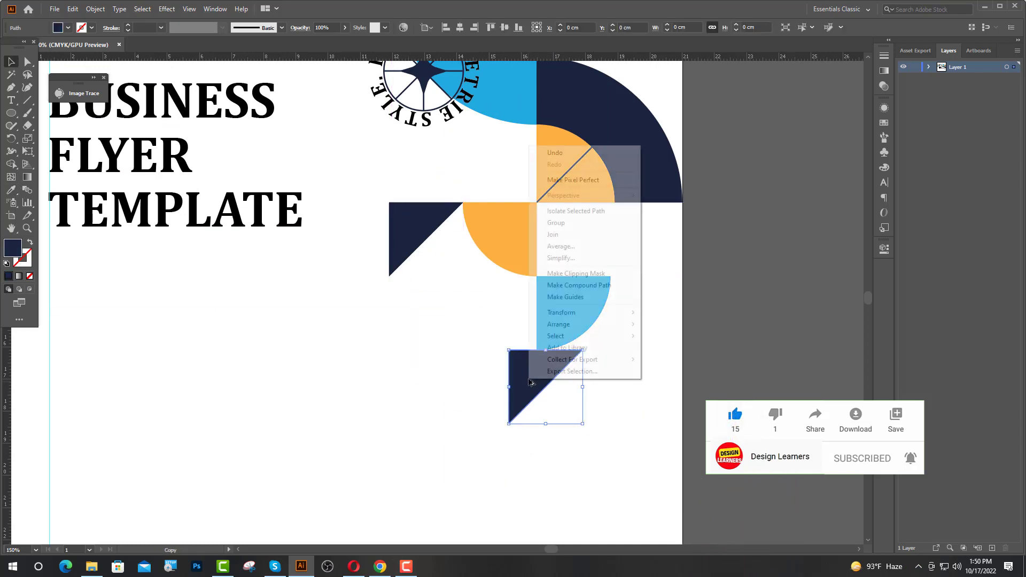
mouse_move(567, 315)
click(676, 351)
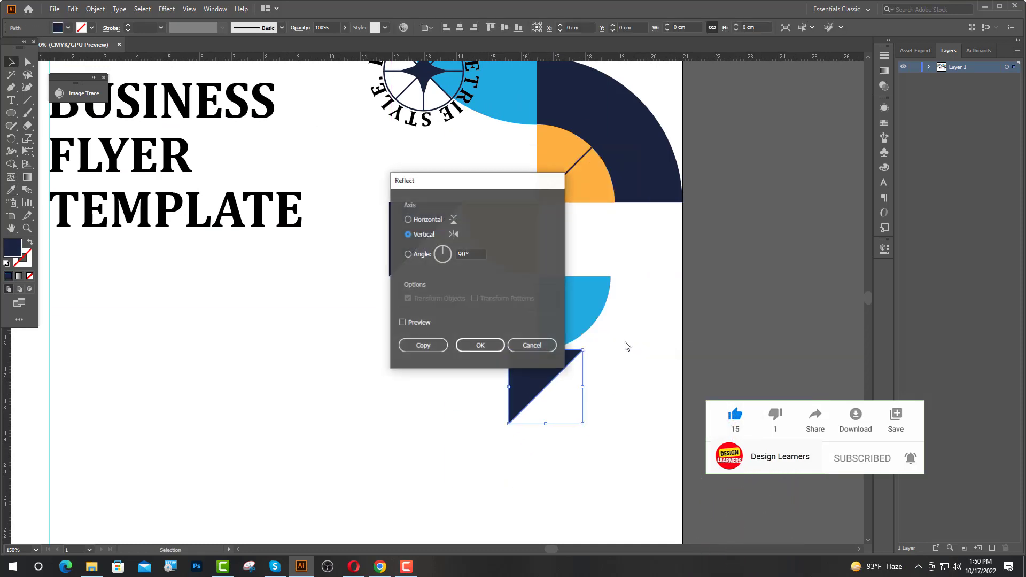
Copy the navy triangle beneath the blue quarter circle sideways and reflect the copy about the vertical axis
drag(407, 385, 474, 385)
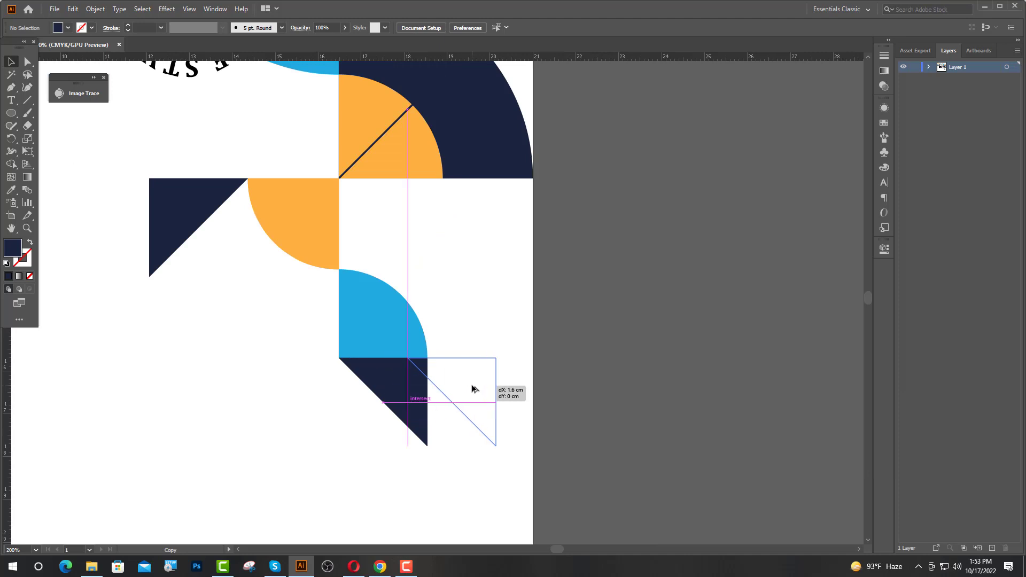
right_click(459, 383)
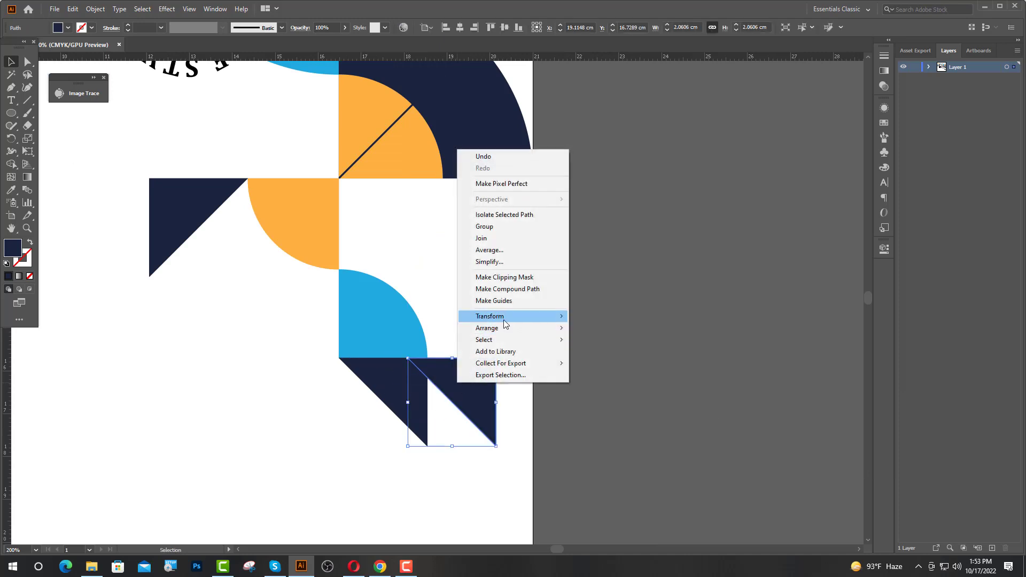
mouse_move(505, 321)
click(615, 353)
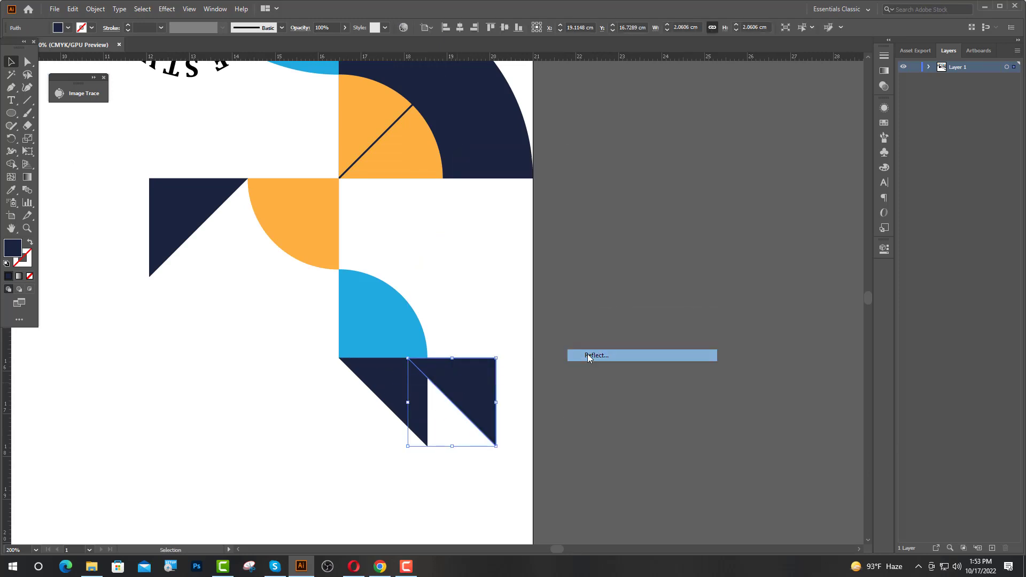
click(493, 348)
click(618, 359)
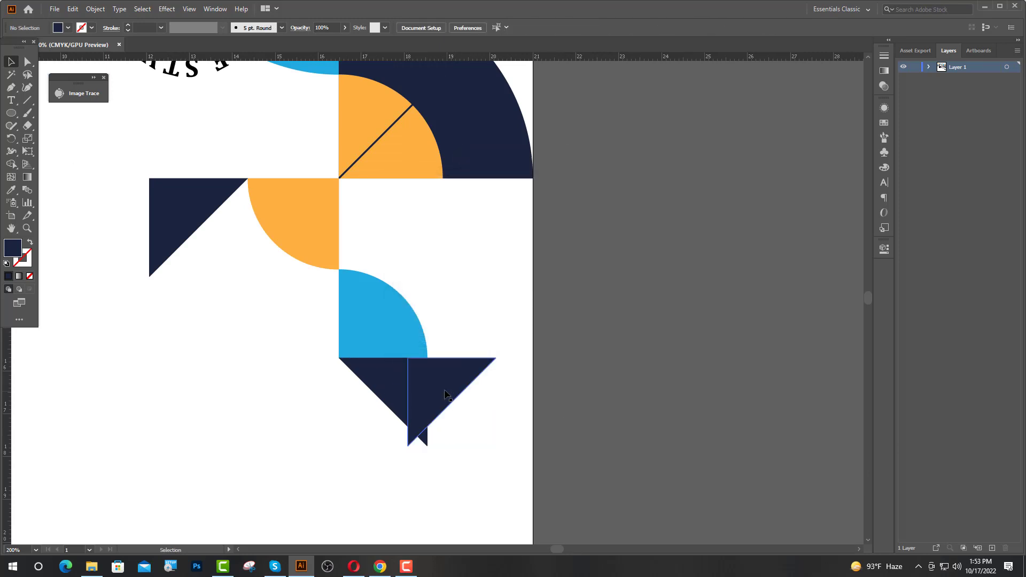
Align the reflected triangle edge to edge with the navy triangle and recolour it orange
drag(441, 375, 461, 375)
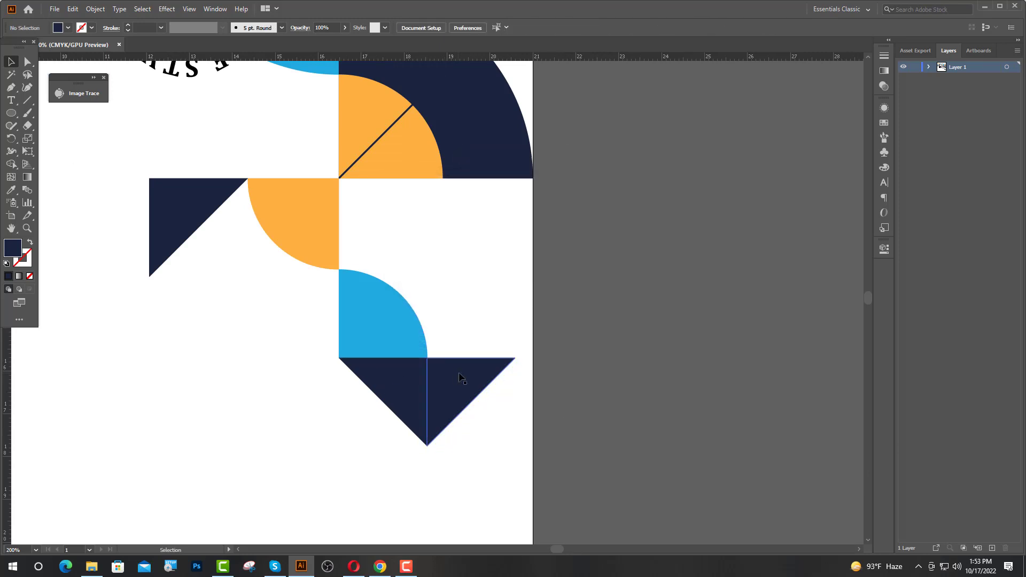
click(11, 192)
click(310, 245)
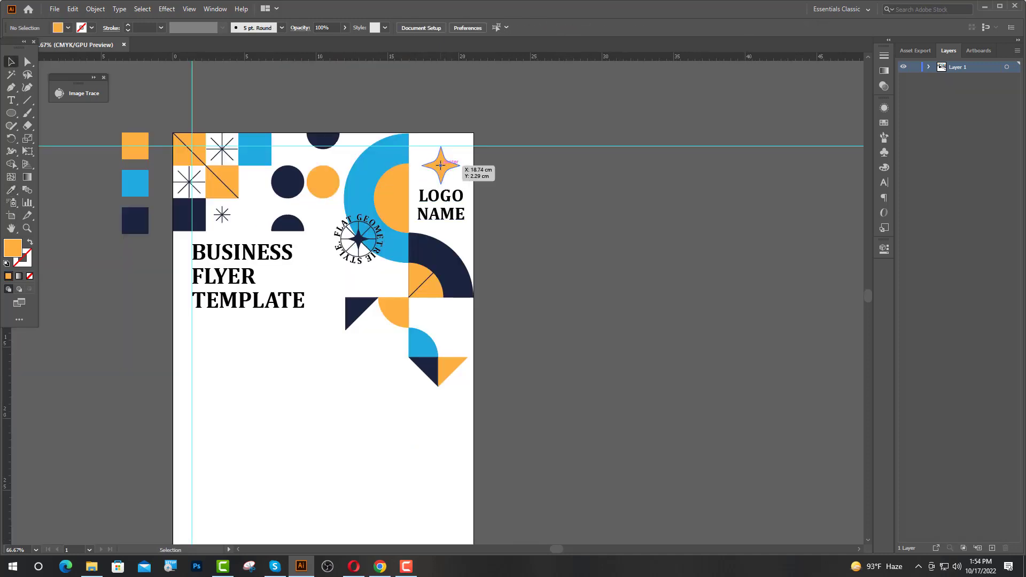
Copy the orange logo star into the white area beside the blue quarter circle and recolour the copy navy
drag(440, 168, 443, 327)
scroll(404, 372, up, 1)
click(465, 301)
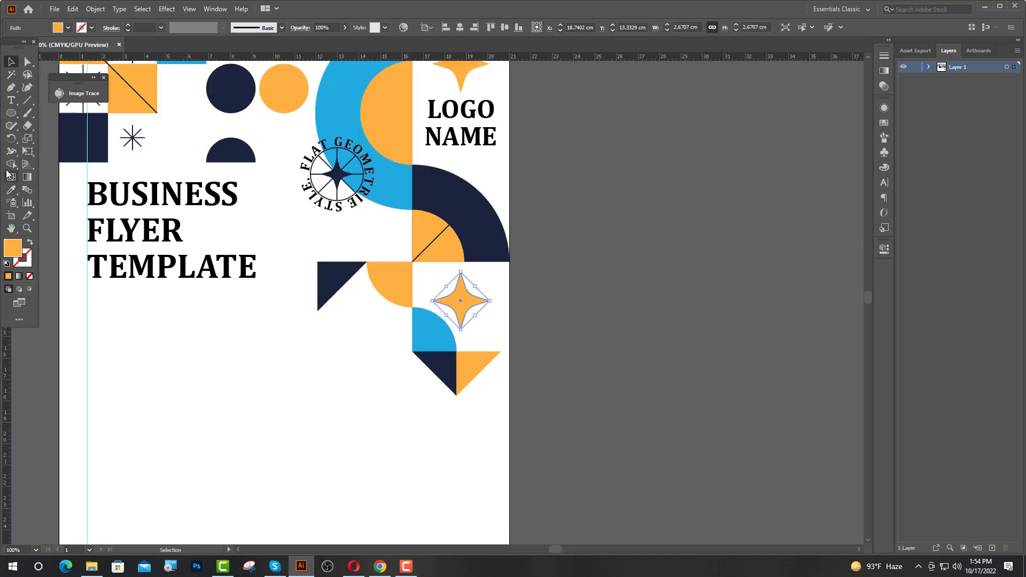
click(241, 150)
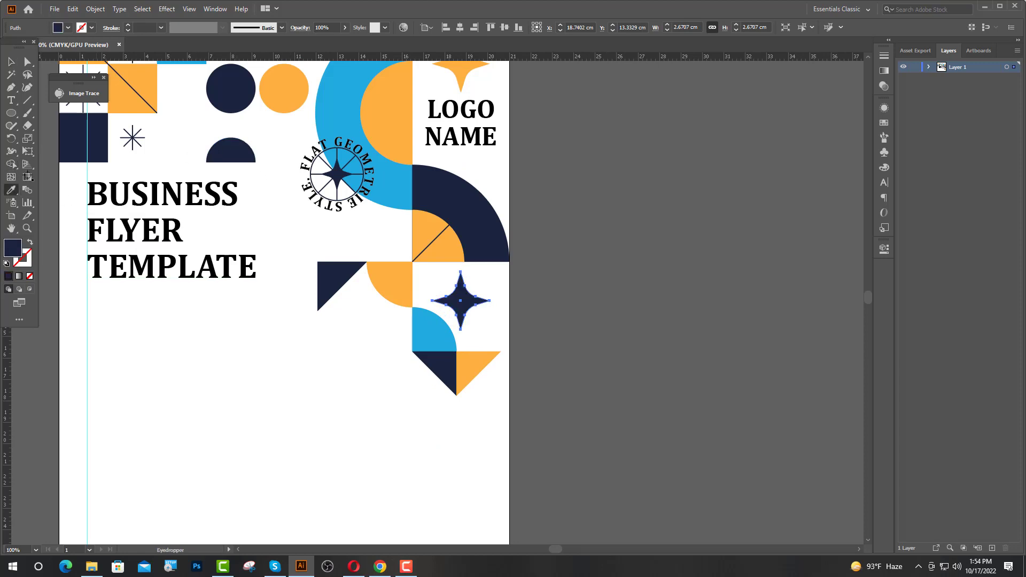
key(v)
key(ctrl+shift+a)
Place a copy of the upper navy triangle against the flyer's left edge, below the heading
drag(327, 280, 97, 389)
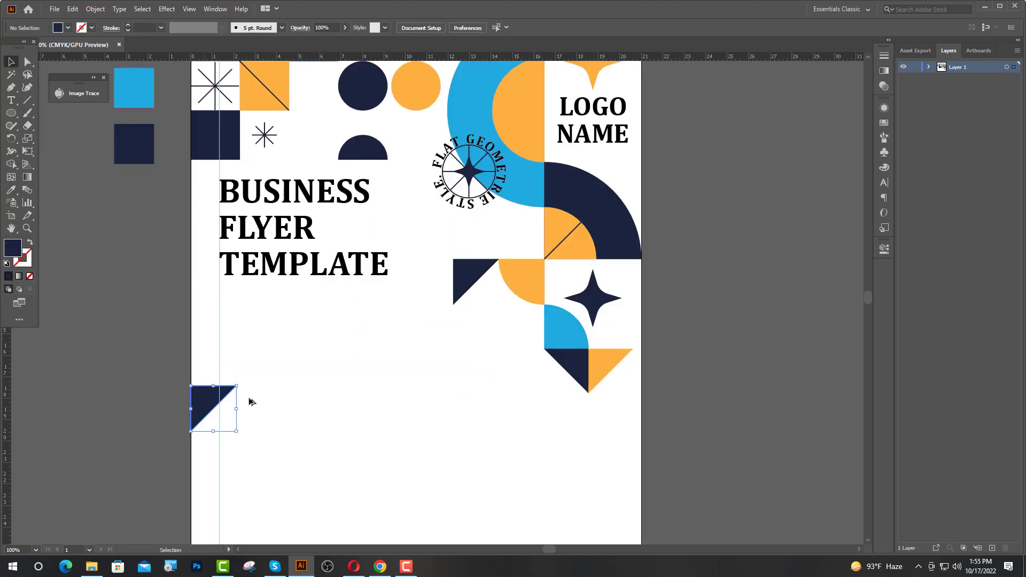
click(364, 386)
scroll(205, 397, up, 2)
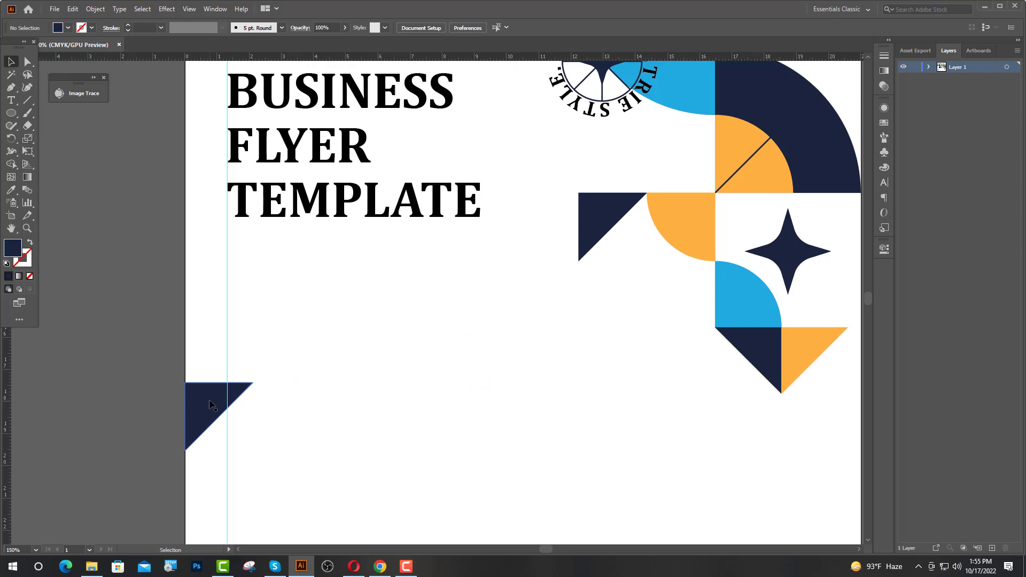
Copy the left-edge triangle diagonally upward to the right and reflect the copy about the horizontal axis
drag(216, 402, 313, 347)
right_click(314, 345)
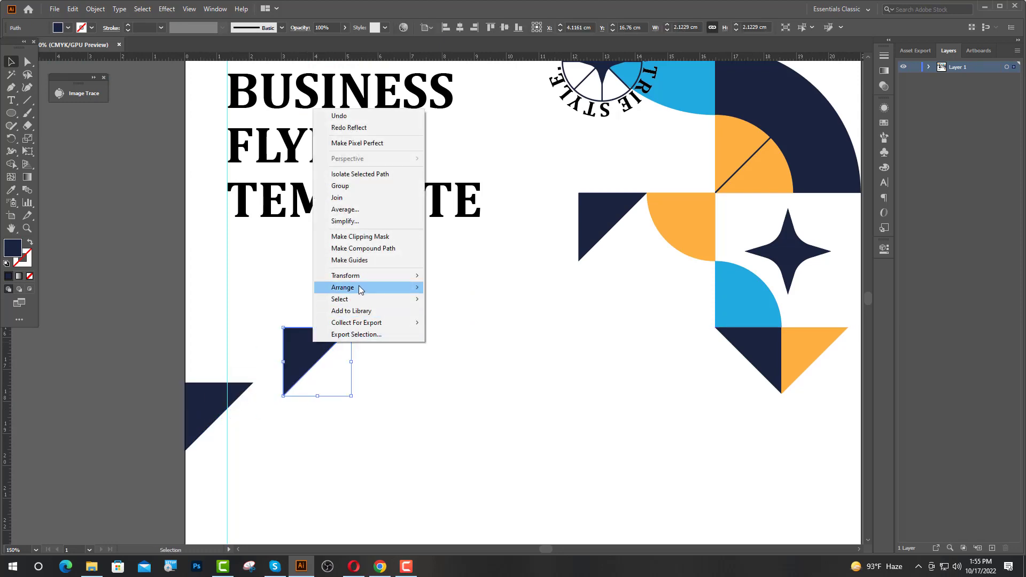
mouse_move(357, 283)
click(459, 312)
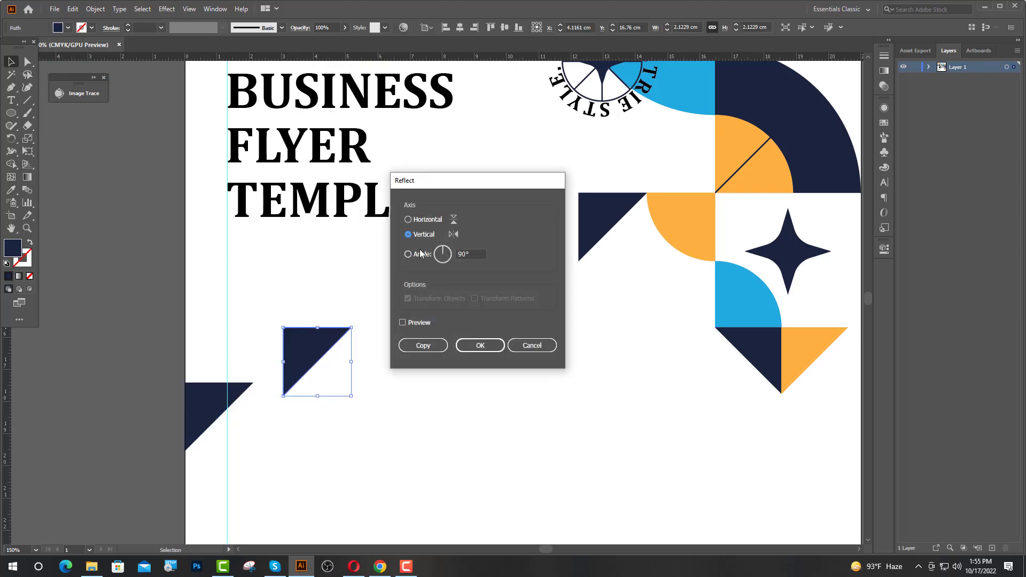
click(476, 346)
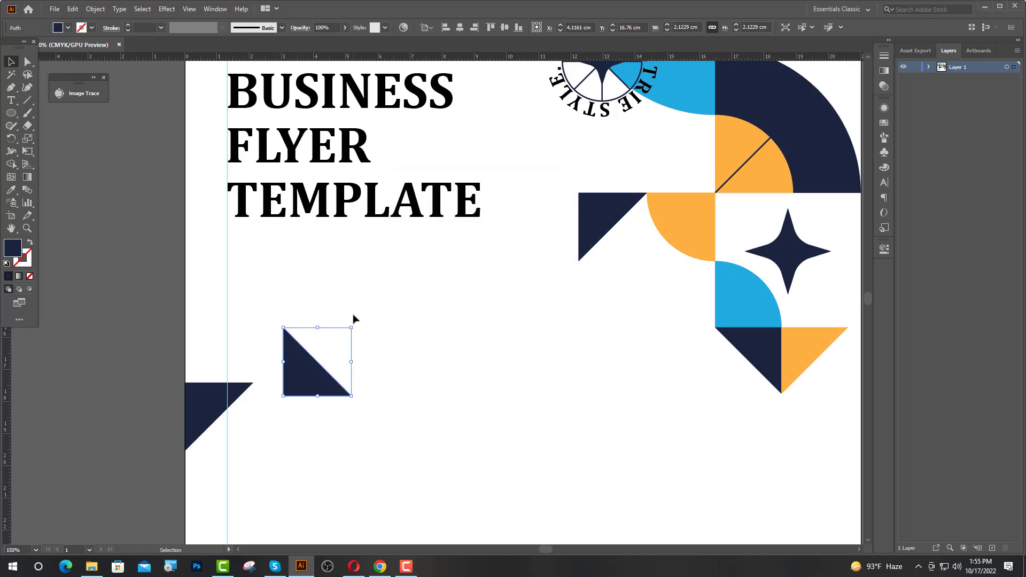
Rotate the reflected triangle 90° counterclockwise and move it so its corner touches the left-edge triangle's corner
drag(357, 325, 273, 300)
click(271, 300)
drag(343, 385, 316, 377)
key(ctrl+=)
click(381, 351)
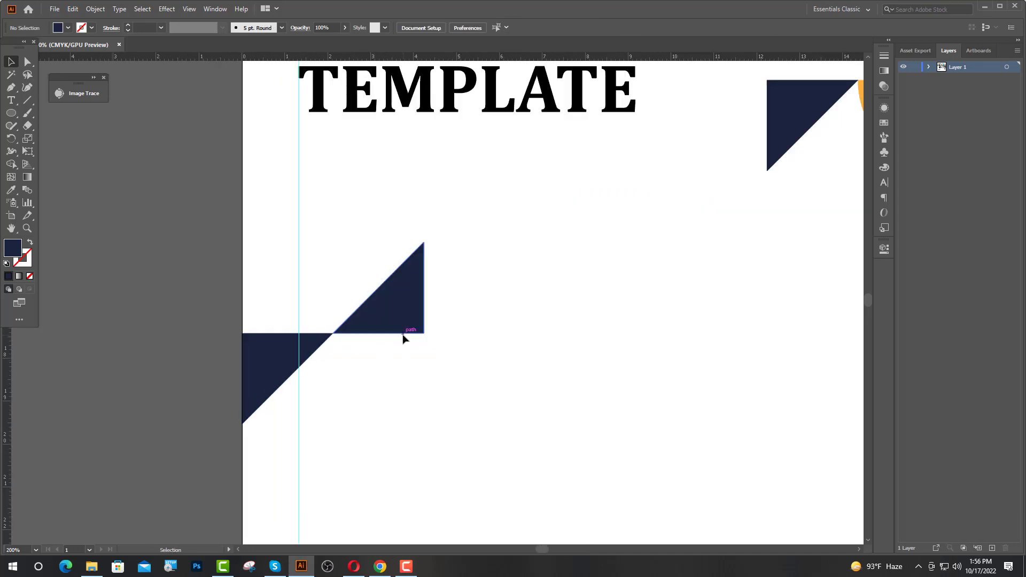
Recolour the rotated upper triangle blue by sampling the blue ring
scroll(403, 335, down, 2)
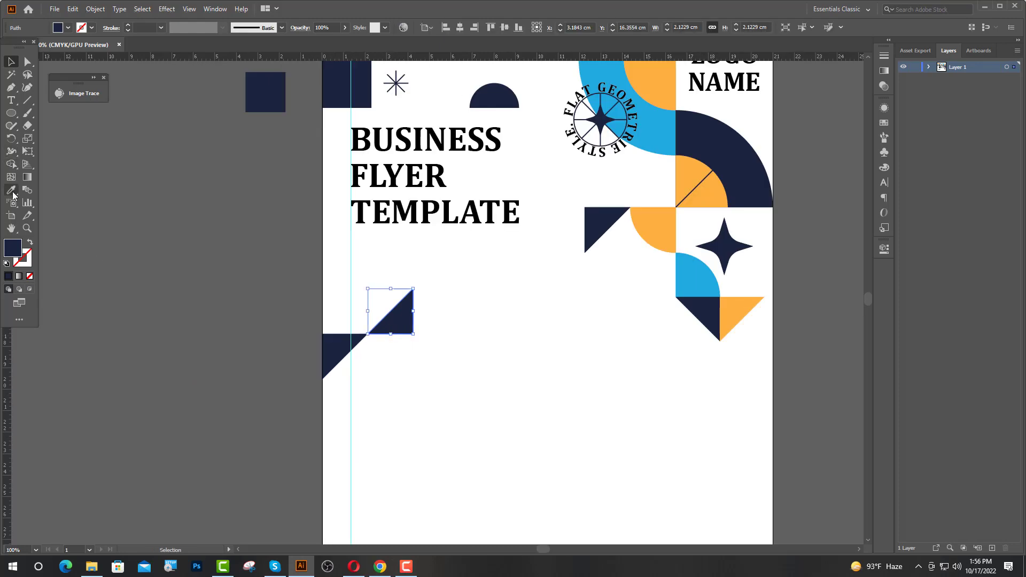
click(651, 127)
key(v)
Copy the blue triangle to the right, rotate the copy 90° counterclockwise and duplicate it diagonally below, corner to corner
drag(407, 323, 479, 331)
drag(493, 292, 441, 288)
drag(477, 317, 512, 359)
shift+click(404, 321)
click(424, 320)
click(611, 370)
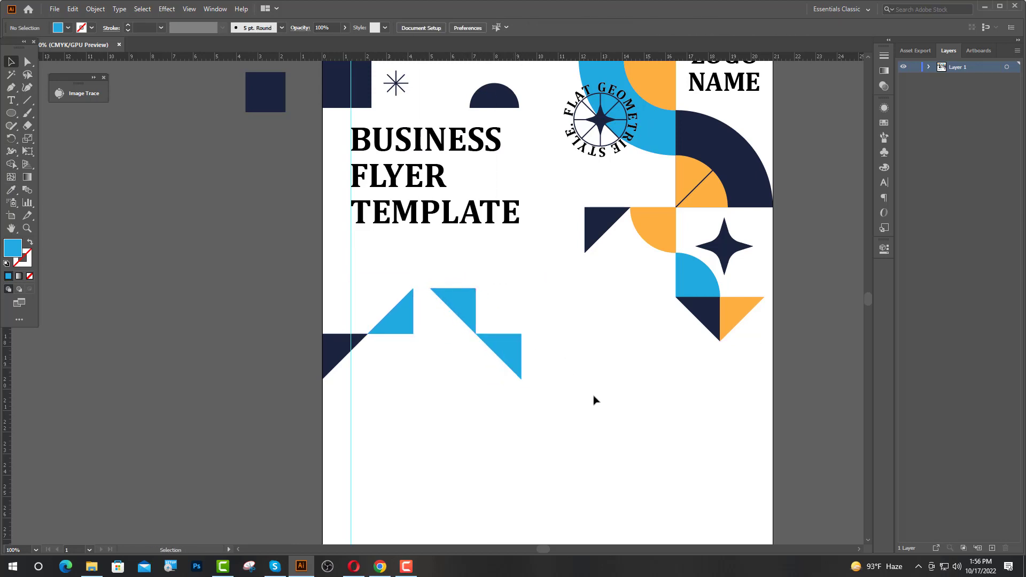
Recolour the upper triangle of the new right-hand pair orange
click(466, 314)
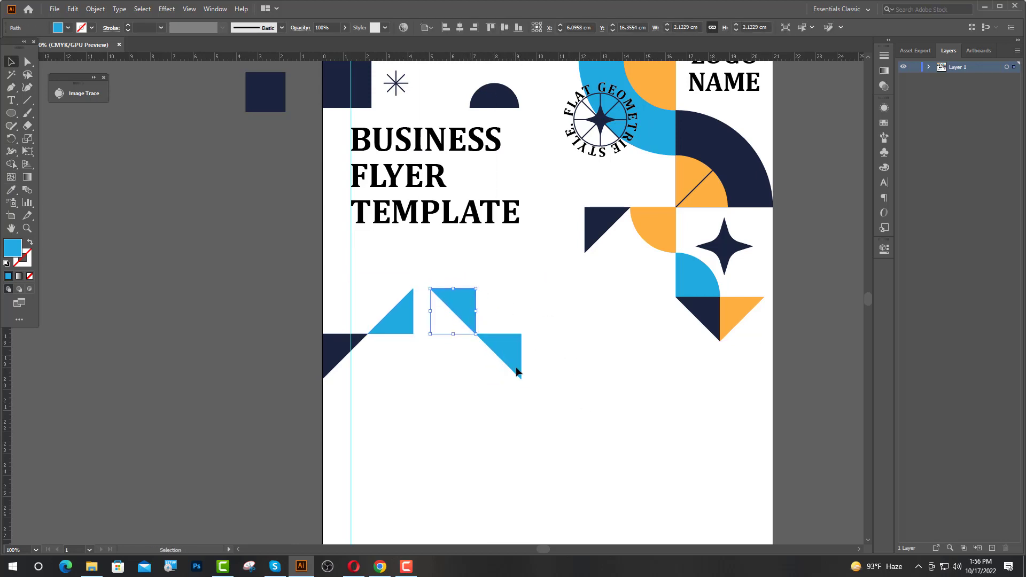
click(650, 227)
key(v)
Recolour the upper triangle of the left pair navy and the triangle at the page edge blue
click(401, 321)
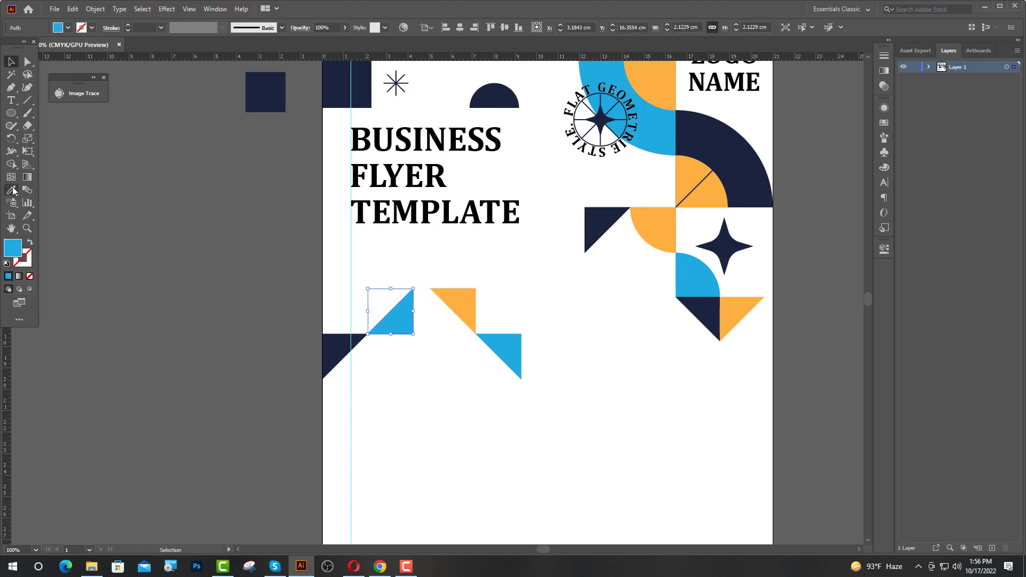
click(255, 91)
key(v)
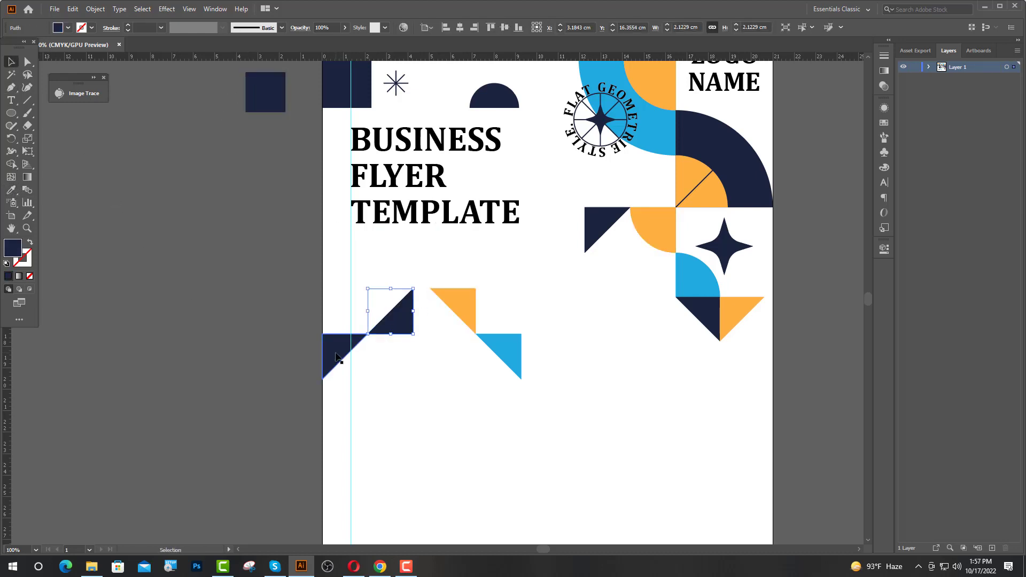
click(507, 348)
key(v)
key(ctrl+shift+a)
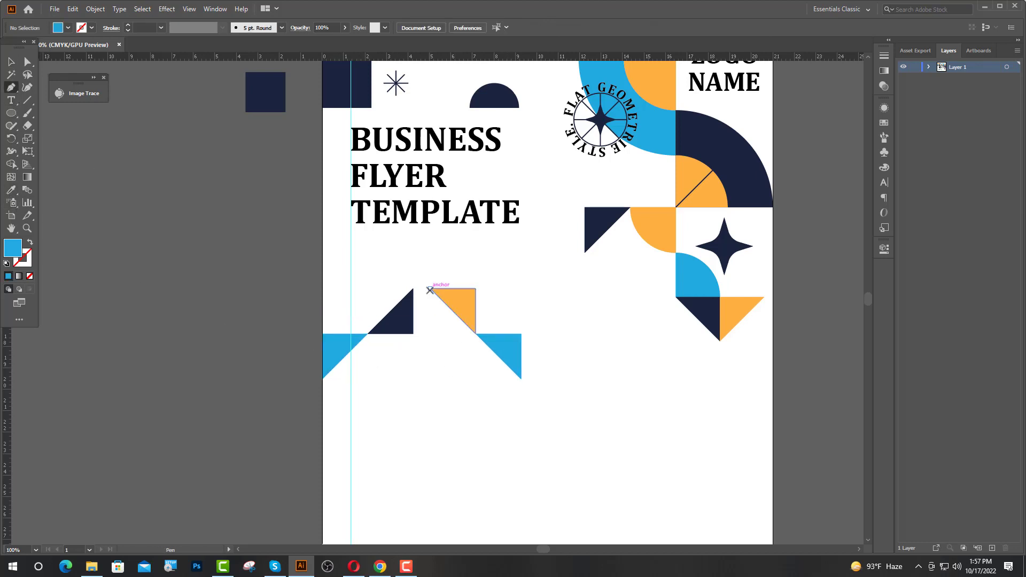
Draw a Pen line along the diagonal of the orange and blue triangles and give it a navy stroke with no fill
click(430, 289)
click(521, 379)
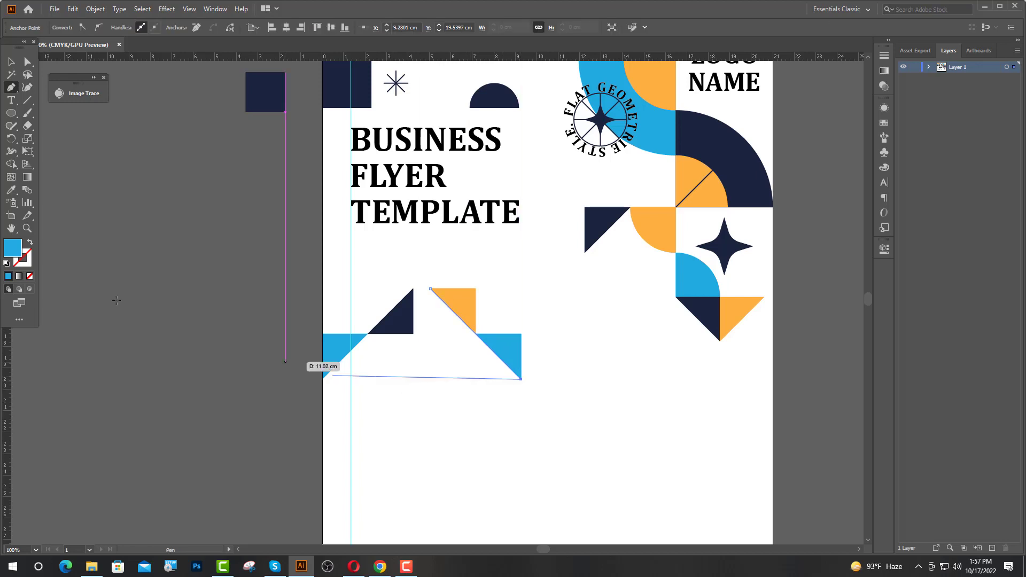
key(v)
click(11, 191)
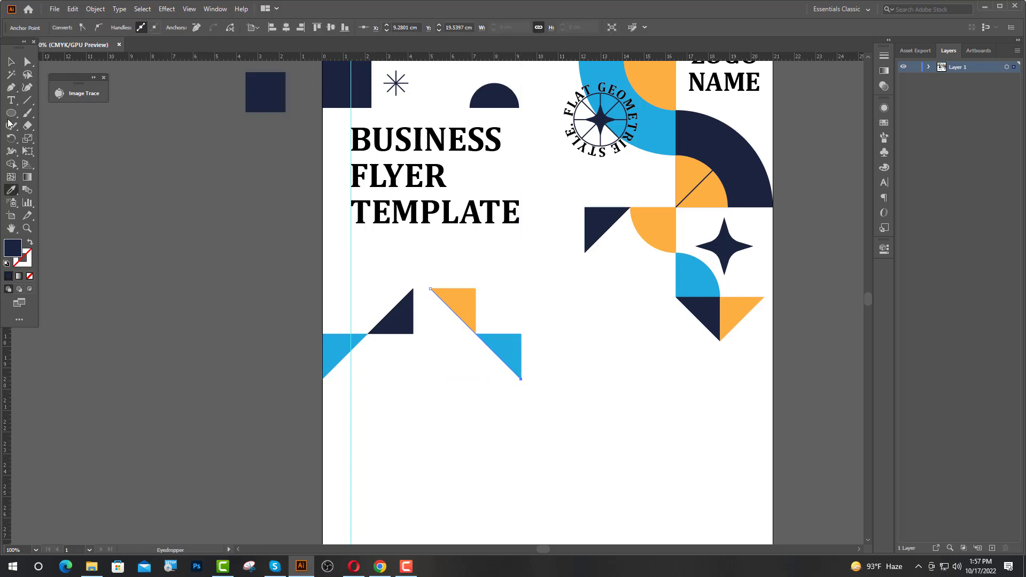
key(v)
click(31, 244)
click(182, 333)
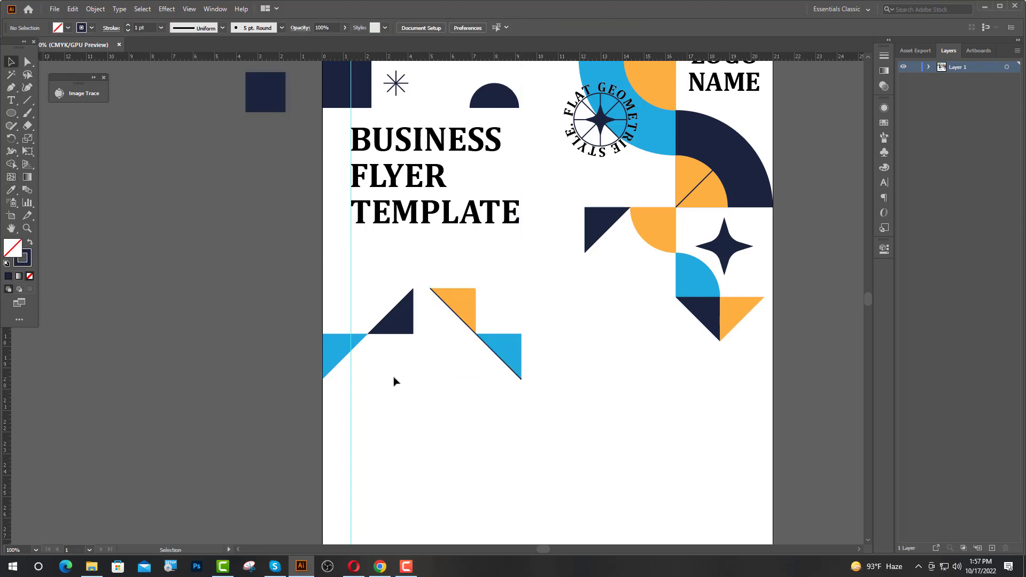
Expand the fill and stroke of the navy diagonal line into a shape
scroll(473, 337, up, 2)
click(476, 328)
scroll(644, 214, up, 1)
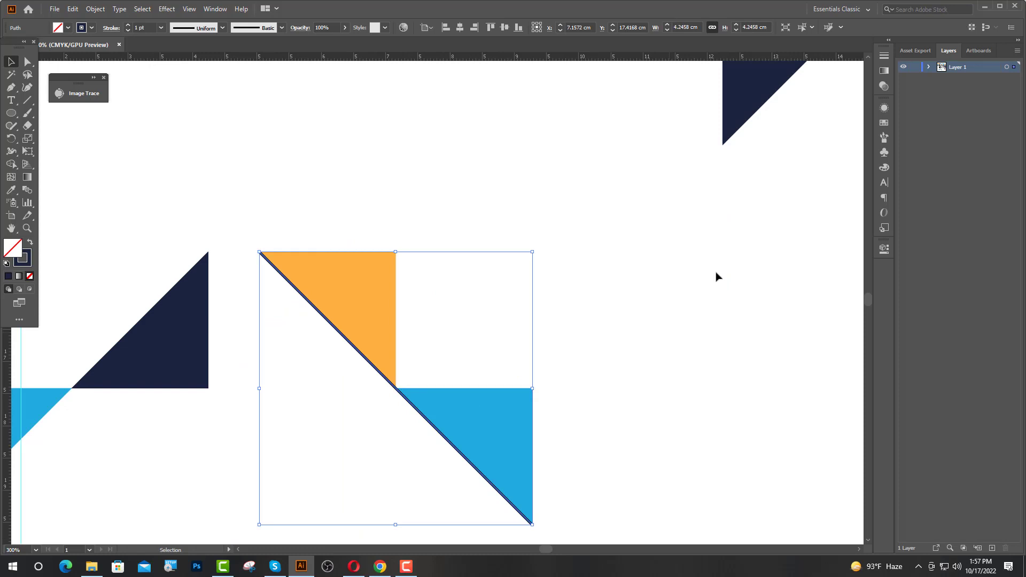
click(94, 9)
click(125, 140)
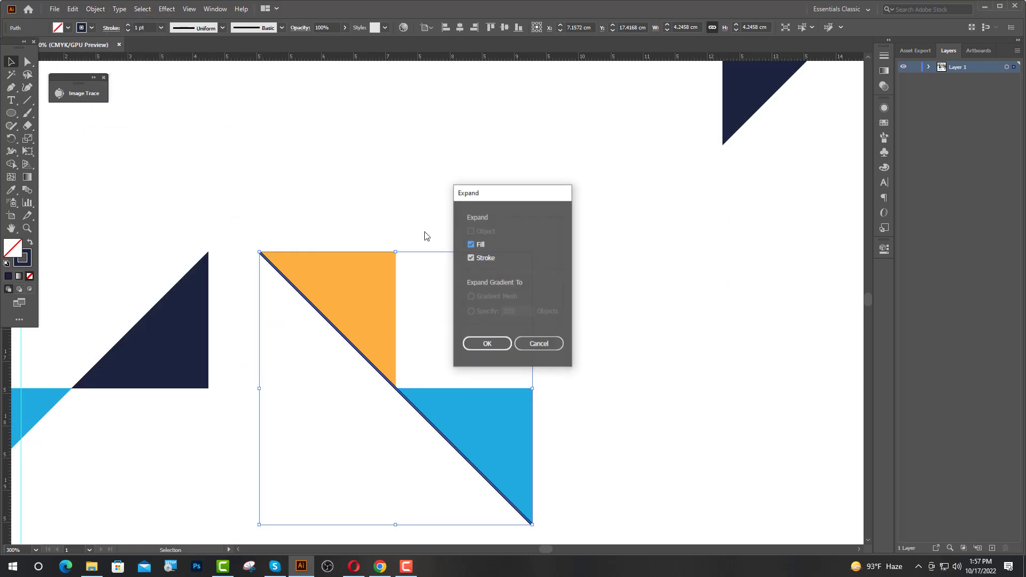
click(481, 345)
Move the outer corner point at the diagonal bar's upper end level with the orange triangle's top edge
scroll(228, 243, up, 10)
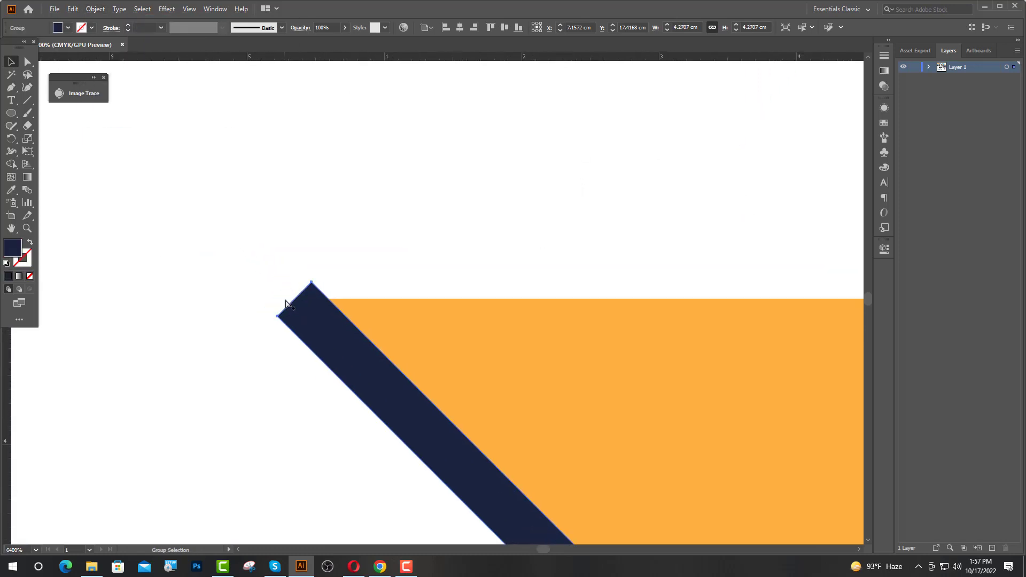
click(27, 62)
drag(290, 284, 271, 264)
click(239, 207)
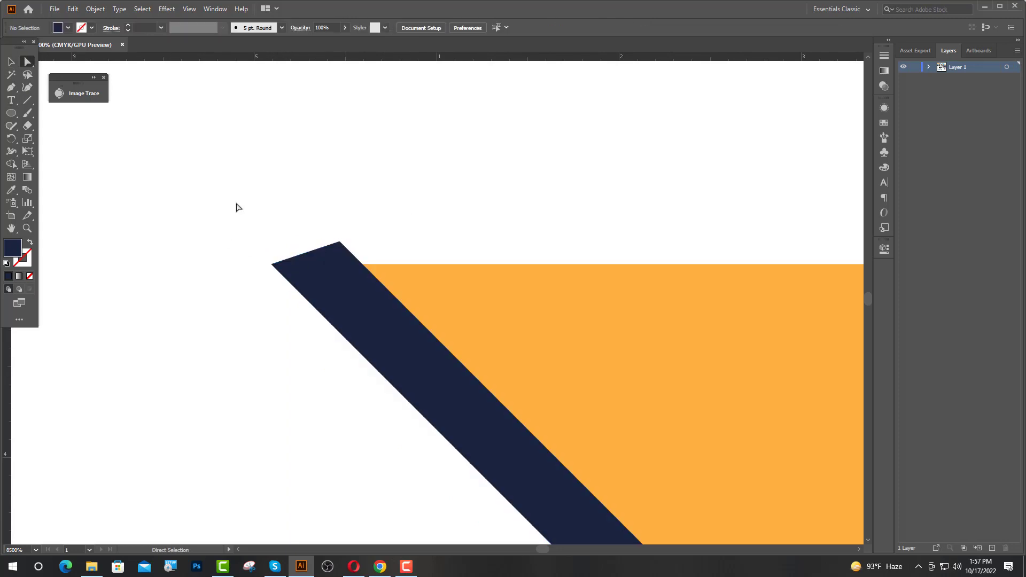
Draw a rectangle over the bar's upper end above the orange triangle's top edge and subtract it from the bar
drag(11, 115, 62, 108)
mouse_move(197, 203)
mouse_down()
mouse_move(302, 259)
mouse_move(380, 265)
mouse_up()
click(9, 62)
key(ctrl+a)
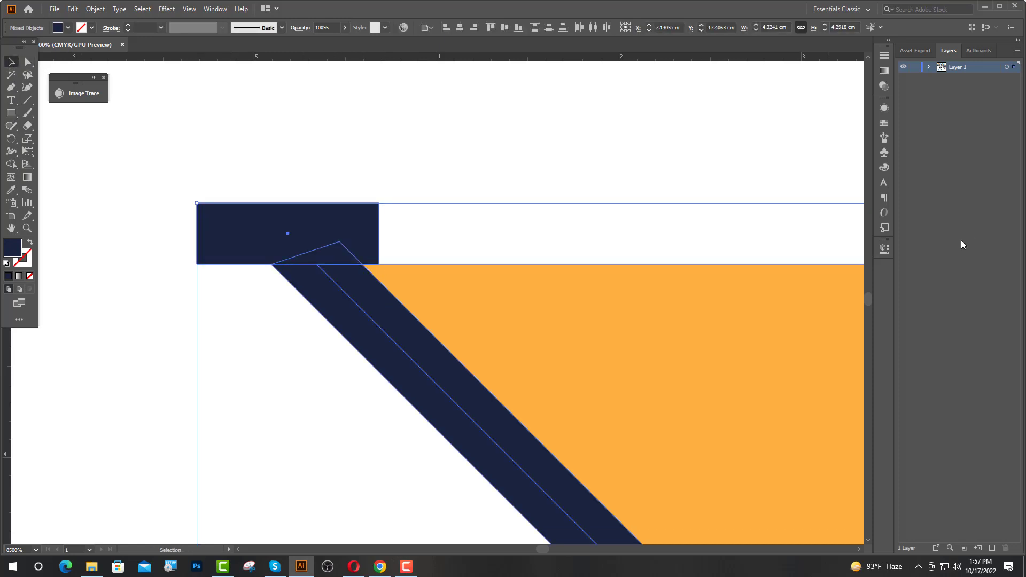
click(885, 248)
click(767, 379)
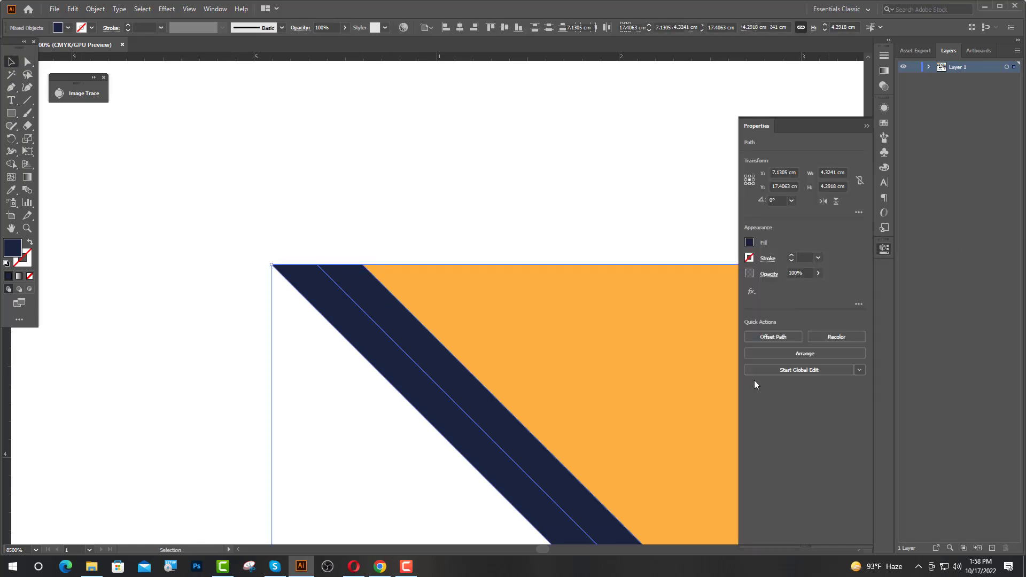
click(332, 150)
Draw a rectangle about 0.066 × 0.02 cm across the lower end of the diagonal bar
scroll(331, 148, down, 5)
scroll(320, 279, down, 3)
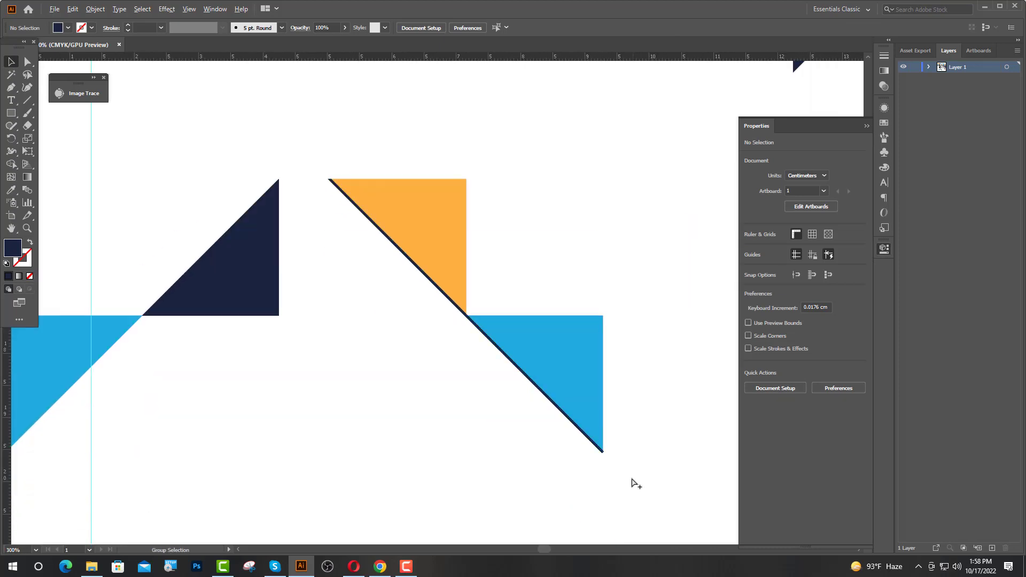
scroll(635, 481, up, 10)
click(11, 113)
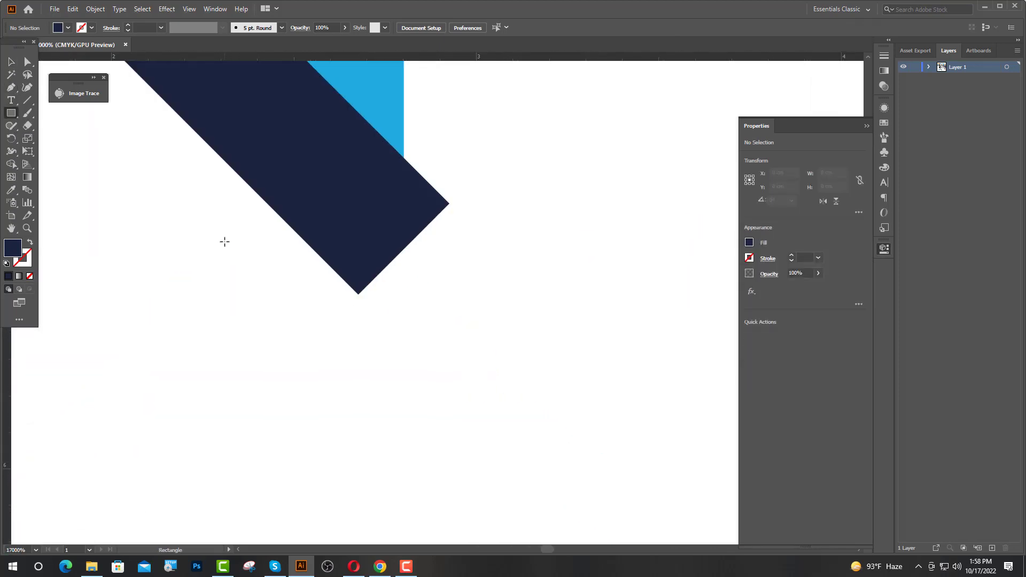
drag(225, 240, 465, 312)
key(v)
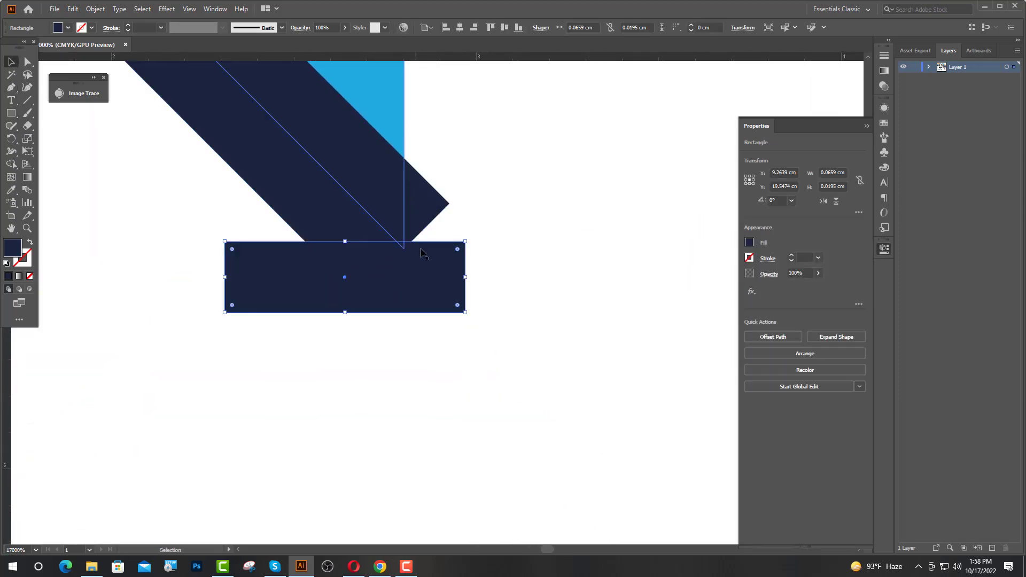
Extend the bar's lower corner and the rectangle outward so they overlap, and subtract the rectangle from the bar
click(28, 61)
drag(448, 205, 530, 286)
key(v)
click(455, 315)
shift+click(447, 229)
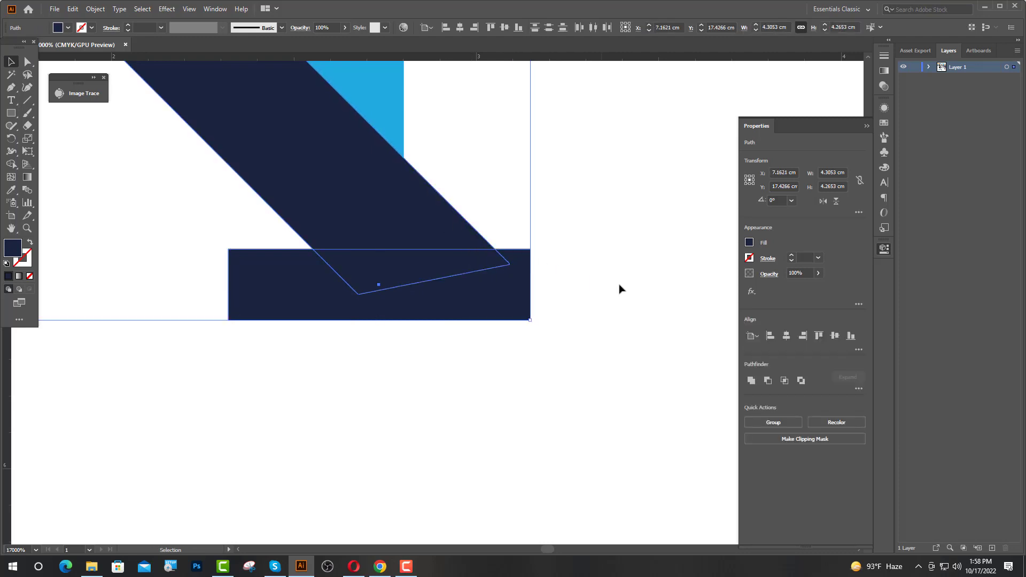
click(769, 381)
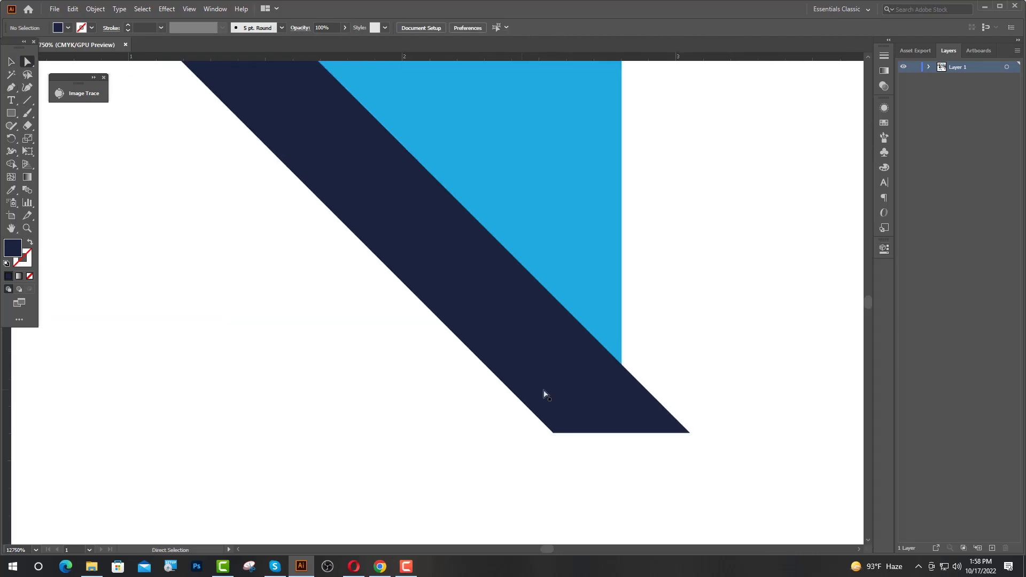
Move the diagonal bar's two lower corner points in line with the blue triangle's outer vertical edge, keeping the bar's long sides straight
click(690, 433)
drag(689, 433, 622, 366)
click(559, 440)
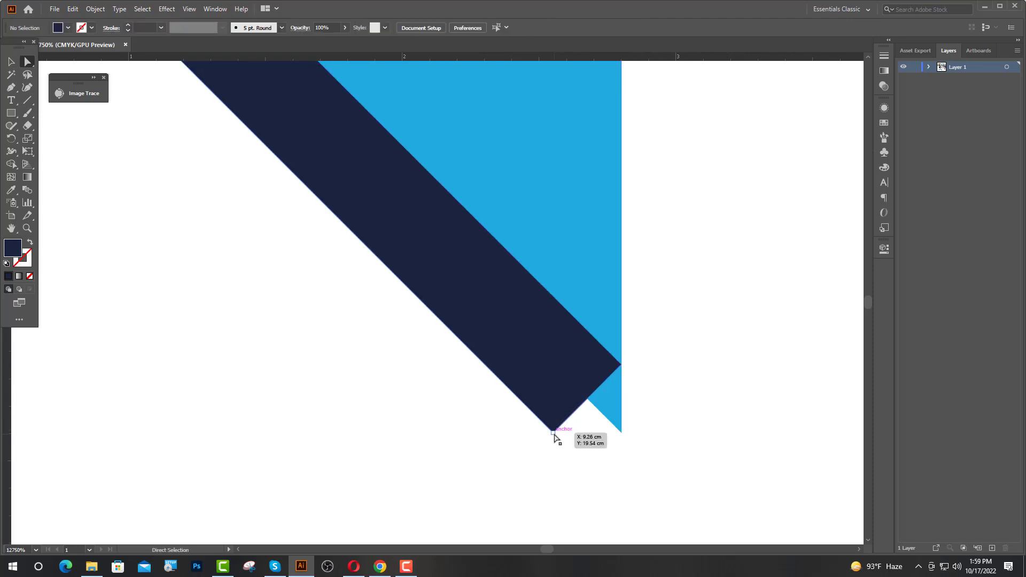
drag(552, 434, 621, 501)
click(685, 445)
scroll(553, 365, down, 10)
key(v)
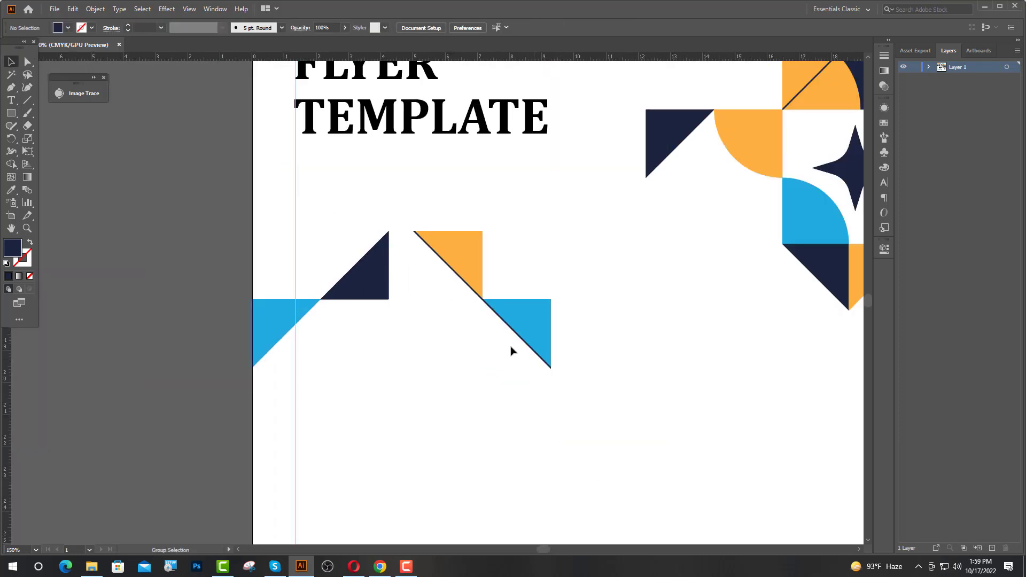
Place a reduced copy, about 0.75 cm wide, of the navy triangle beside the orange quarter circle in the empty space below it
drag(432, 212, 584, 405)
scroll(480, 234, down, 2)
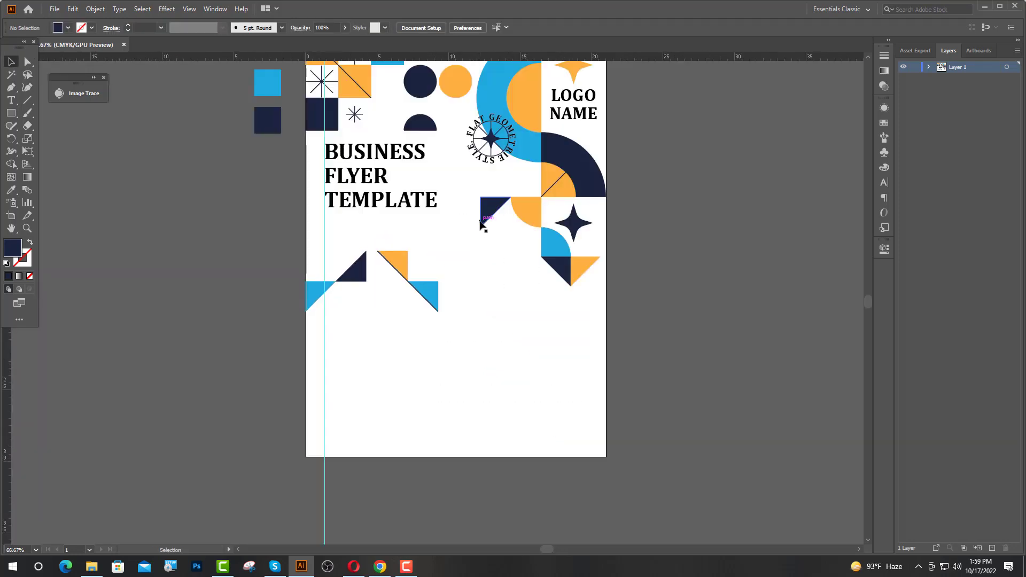
drag(481, 225, 494, 267)
click(519, 309)
Move the two pairs of triangles and the diagonal bar up together, close beneath the BUSINESS FLYER TEMPLATE heading
drag(342, 238, 400, 280)
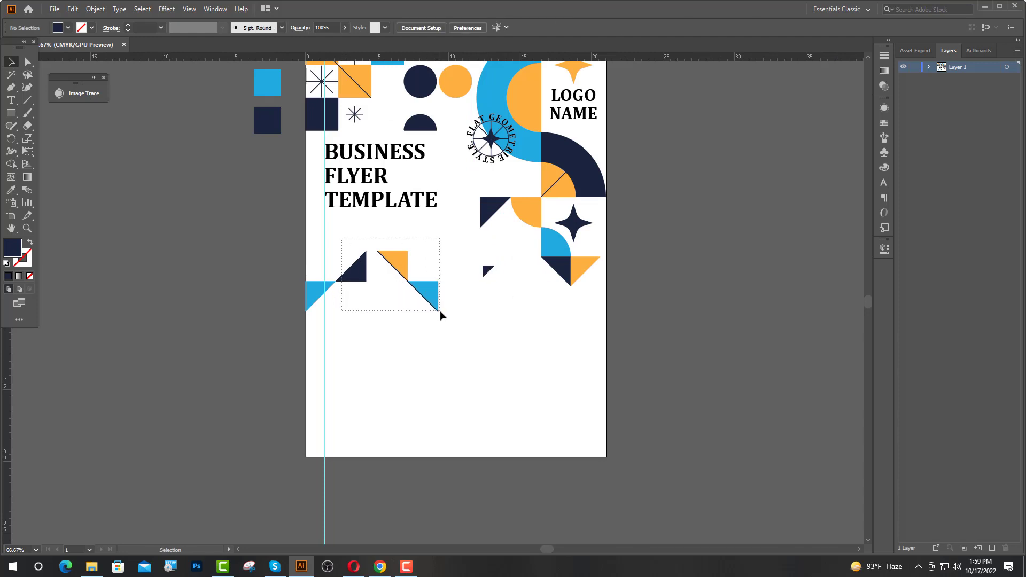
drag(440, 315, 439, 313)
key(Up)
key(Up)
key(Up)
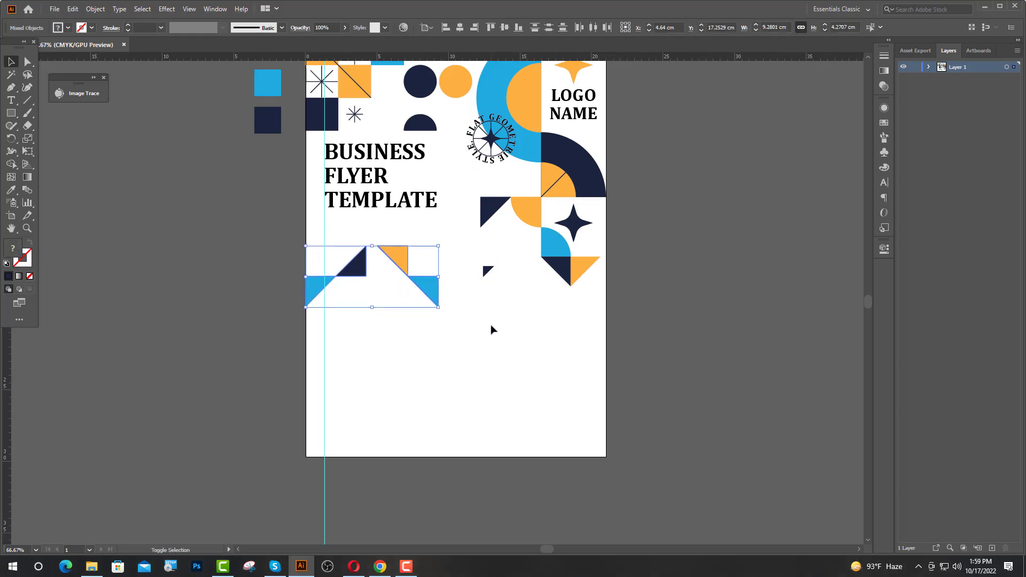
key(shift+Up)
key(shift+Up)
key(Up)
key(Up)
key(Up)
click(538, 331)
Duplicate the small navy triangle diagonally upward and shift the upper triangle sideways to leave a gap between the two
scroll(516, 311, up, 2)
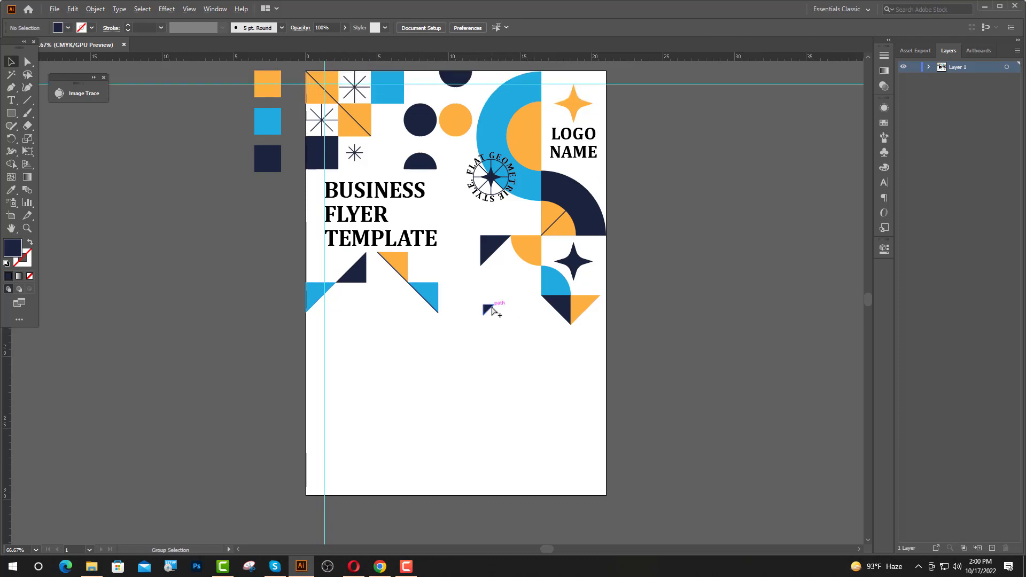
scroll(492, 308, up, 3)
drag(483, 305, 525, 289)
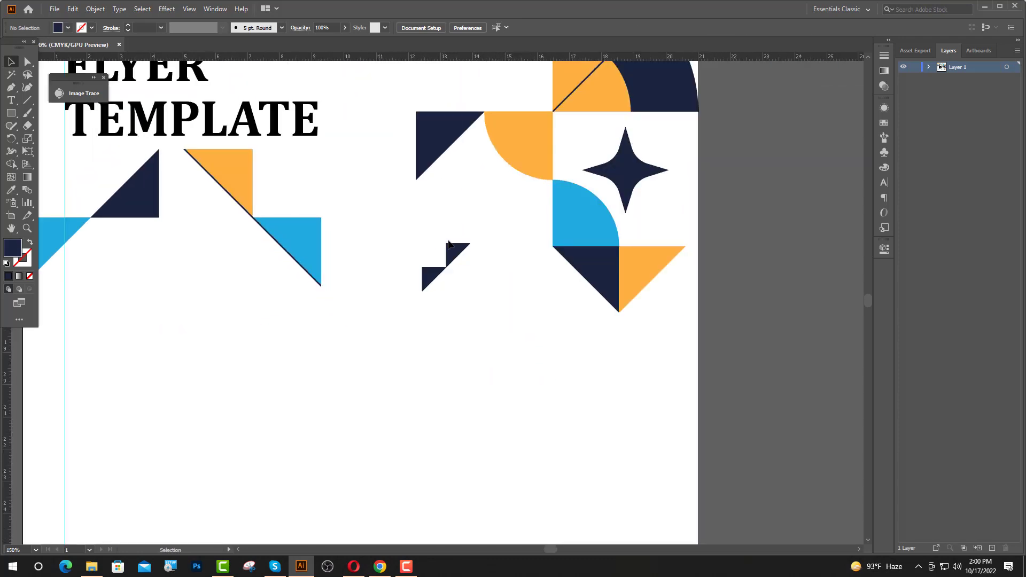
drag(454, 248, 486, 248)
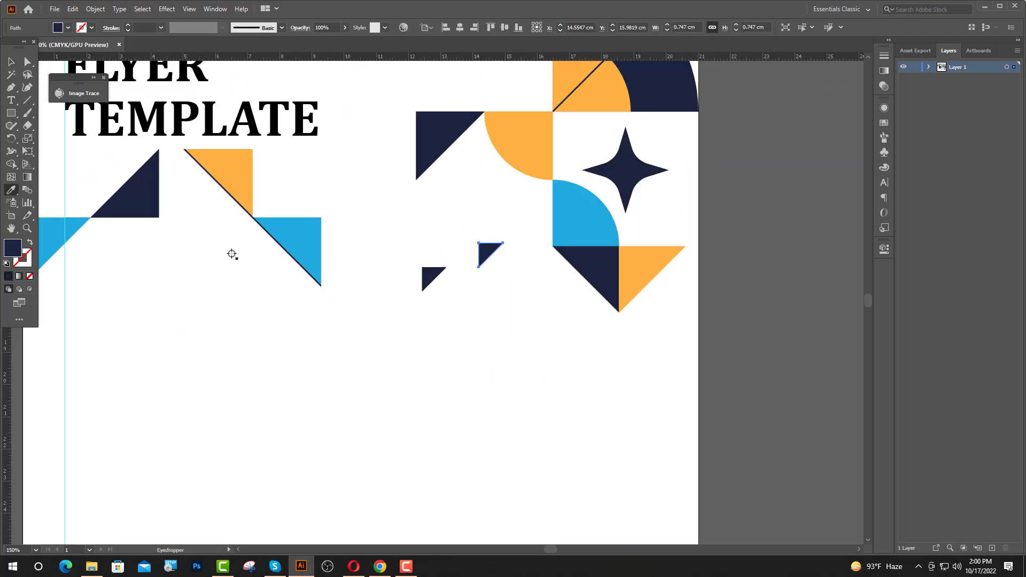
Recolour the upper small triangle blue and the lower one orange by sampling the existing shapes with the Eyedropper
click(295, 228)
key(v)
click(434, 279)
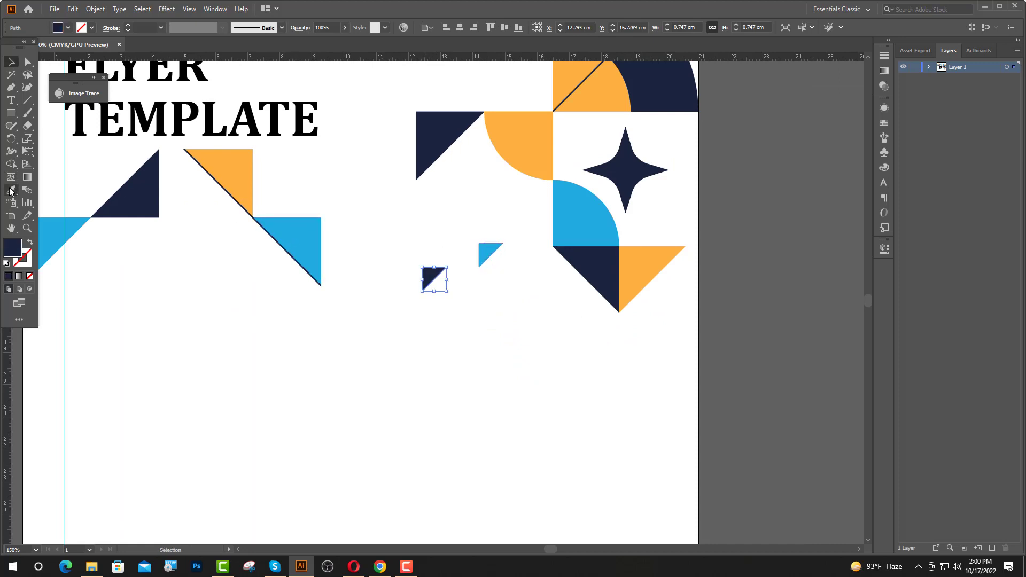
click(524, 147)
key(v)
click(454, 222)
Start a new point text object in the empty area below the small blue and orange triangles
scroll(454, 225, down, 2)
scroll(575, 289, up, 1)
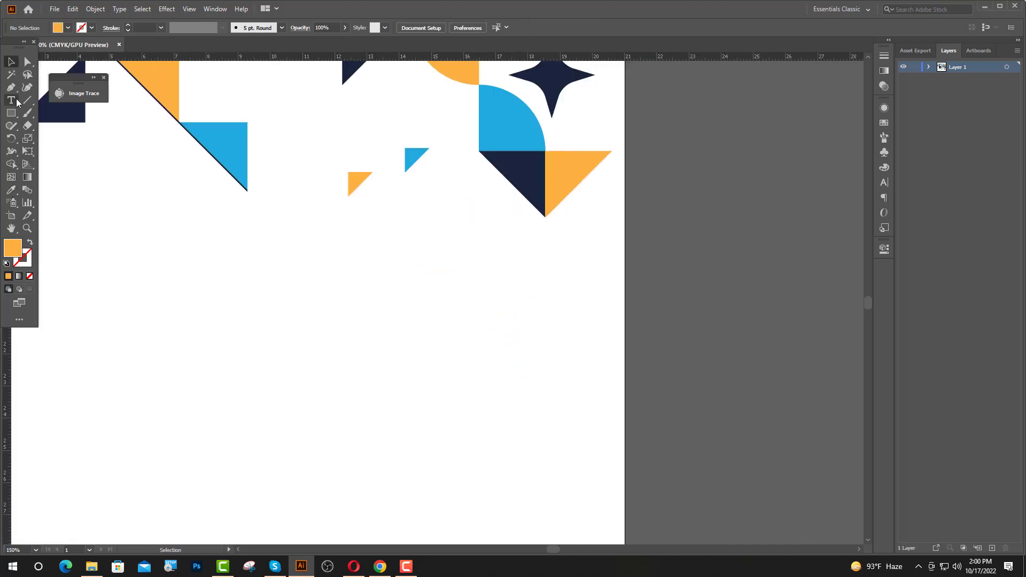
click(13, 100)
click(396, 345)
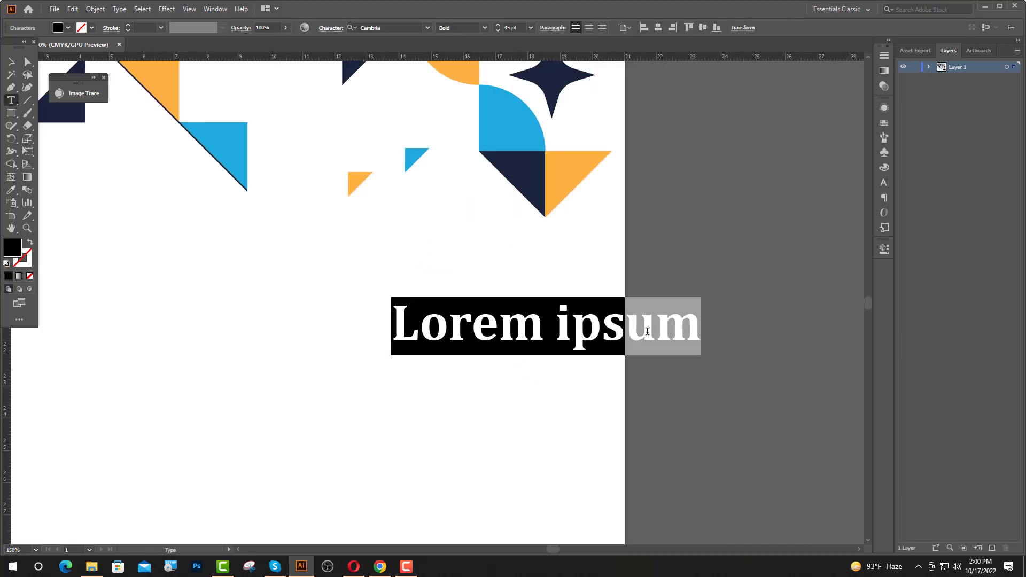
Break the "Lorem ipsum" text into two lines after "Lorem" and set its font size to 20 pt
click(561, 330)
key(Return)
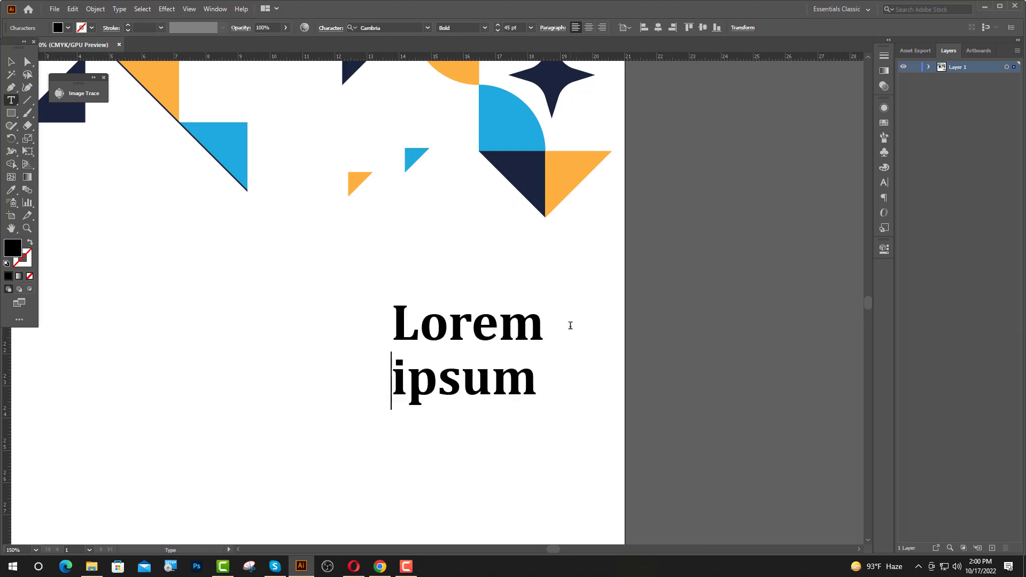
key(Escape)
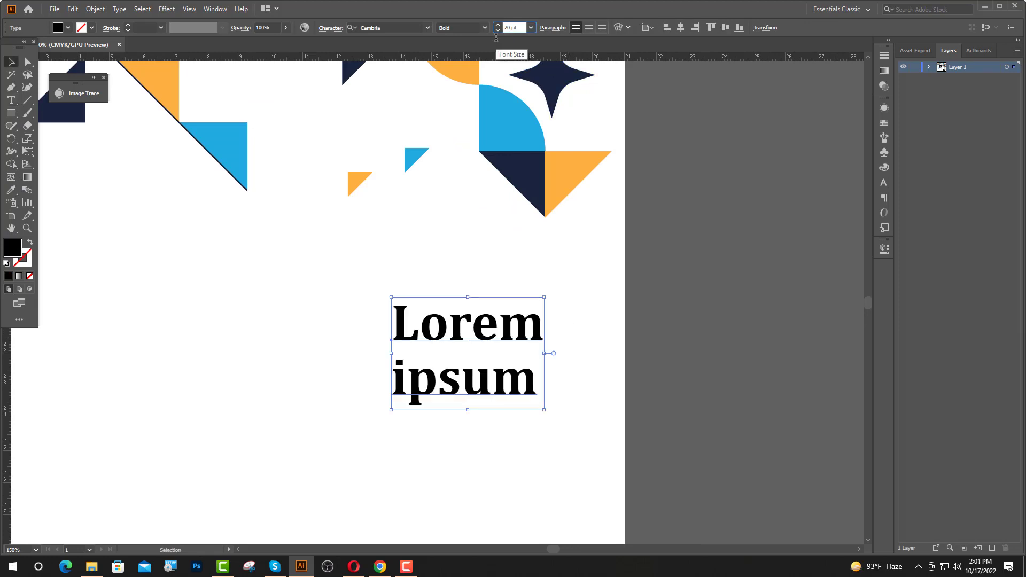
key(Return)
Set the leading of the two-line "Lorem ipsum" text to 21 pt
click(885, 183)
click(865, 152)
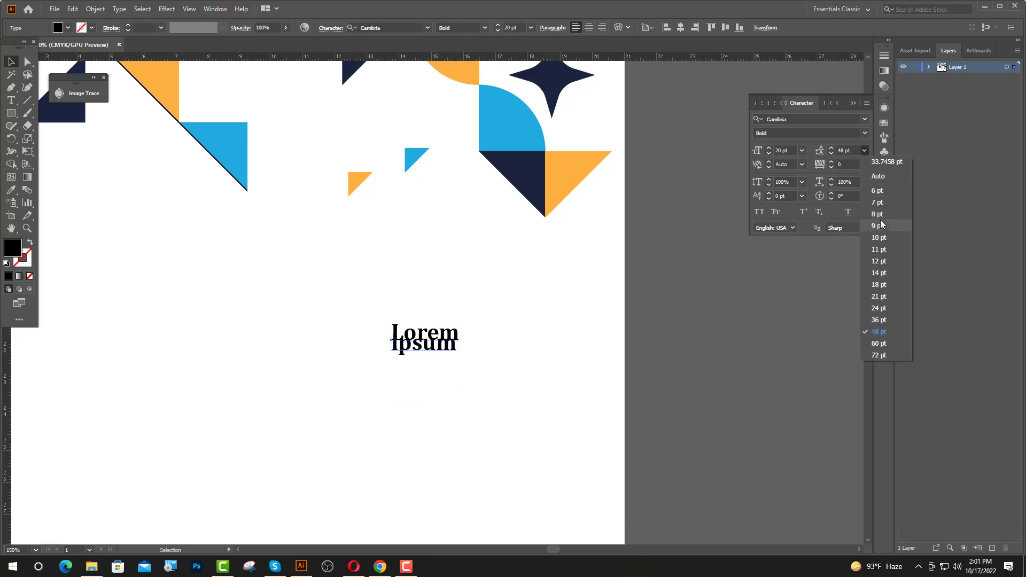
click(881, 298)
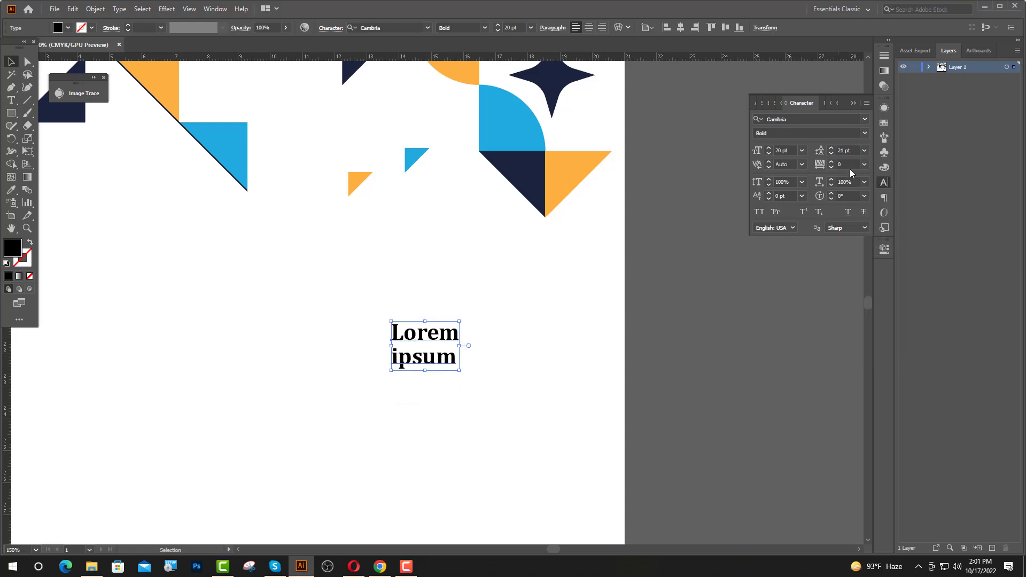
click(853, 103)
click(545, 299)
Move the "Lorem ipsum" text under the triangles, duplicate it diagonally below, and change the copy's lines to "Doler" and "amet"
drag(425, 357, 463, 287)
drag(463, 288, 392, 348)
key(t)
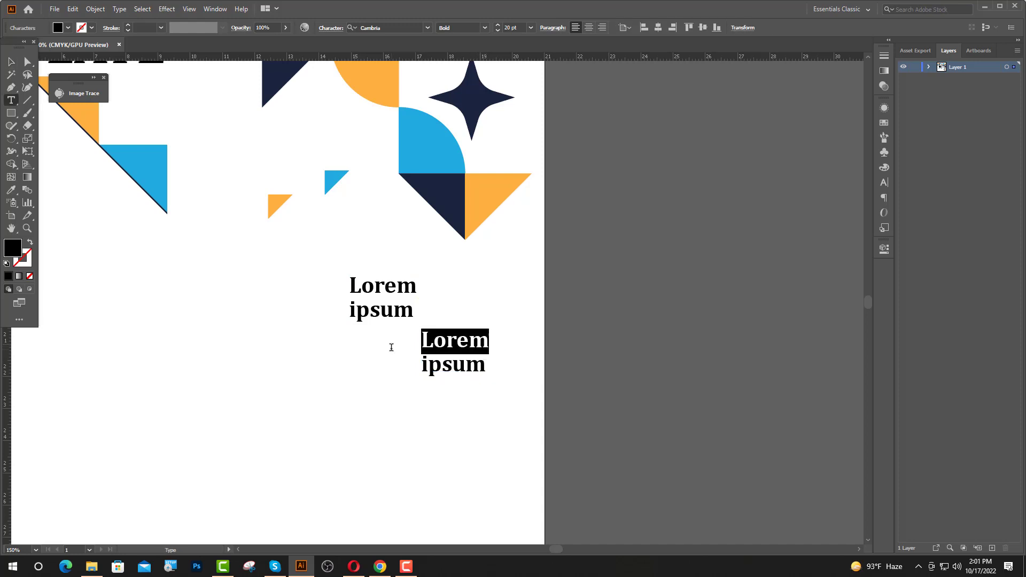
text(Doler)
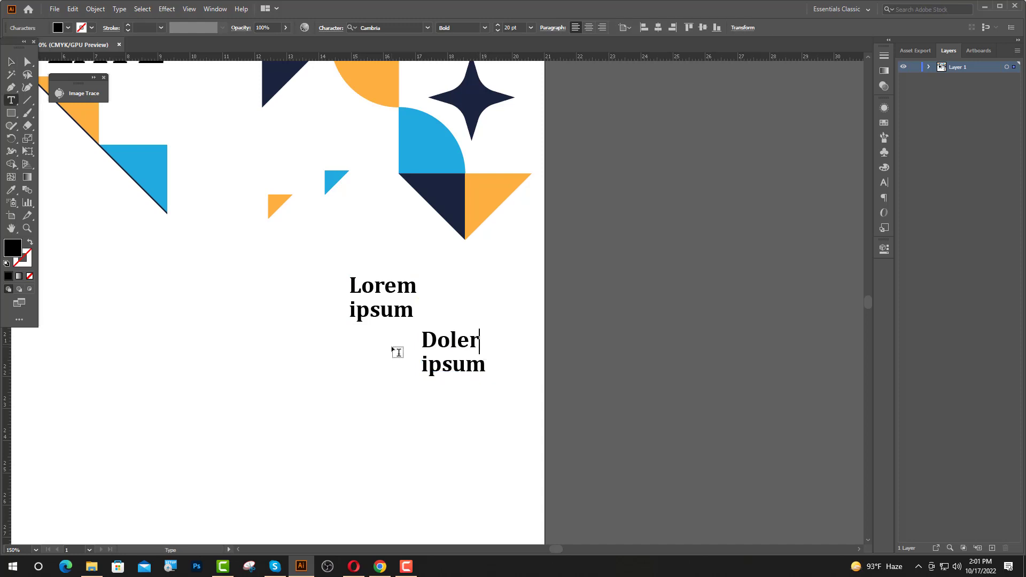
drag(487, 366, 416, 364)
text(amet)
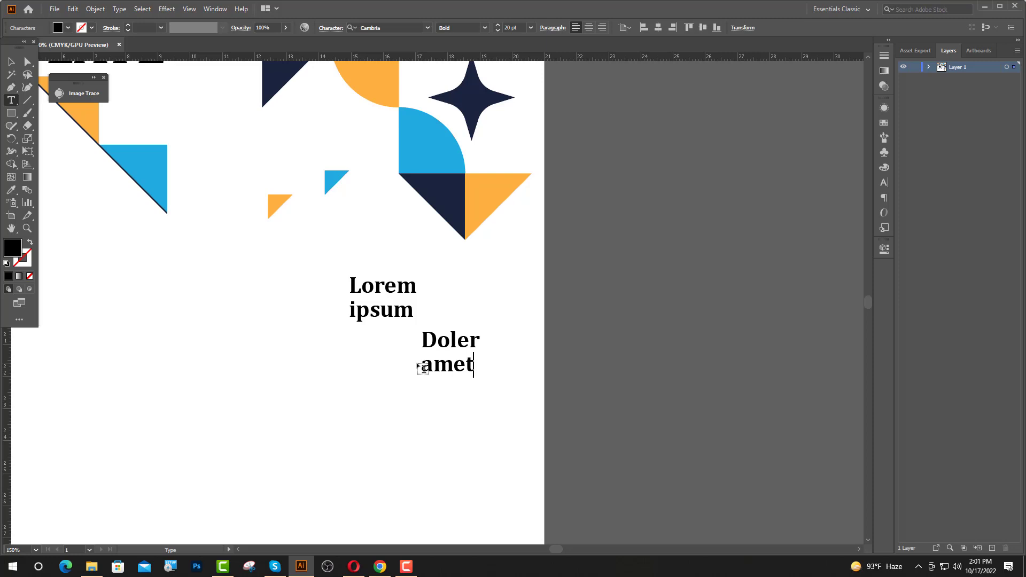
key(Escape)
Copy the navy half circle next to the "Lorem ipsum" text and scale it down to about 0.44 cm wide
scroll(423, 369, down, 3)
scroll(346, 227, up, 2)
drag(316, 184, 426, 452)
scroll(421, 450, up, 2)
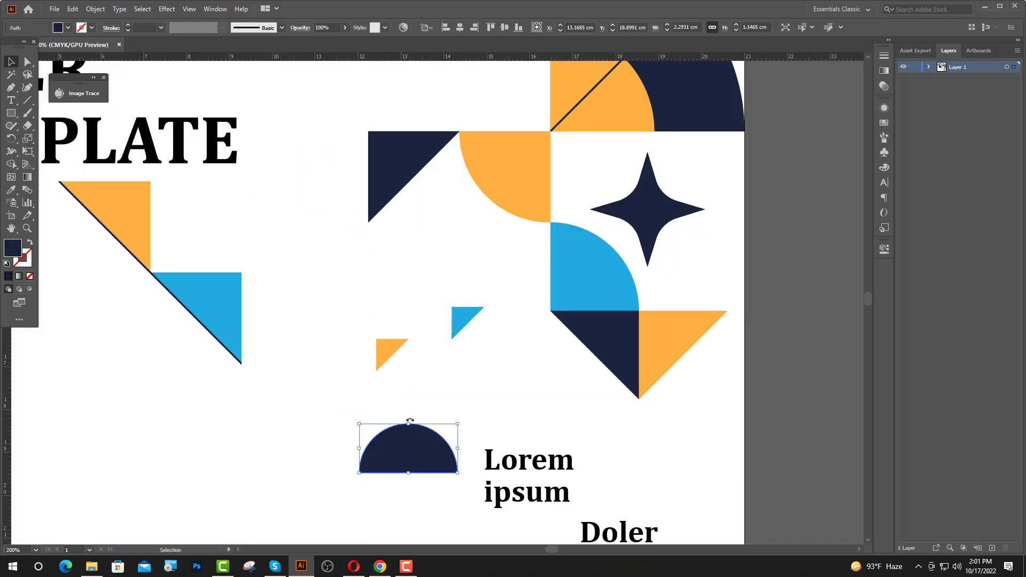
click(494, 420)
Recolour the half circle below the navy circle with the light blue of the palette square
scroll(502, 430, down, 5)
scroll(484, 374, up, 2)
scroll(462, 356, up, 3)
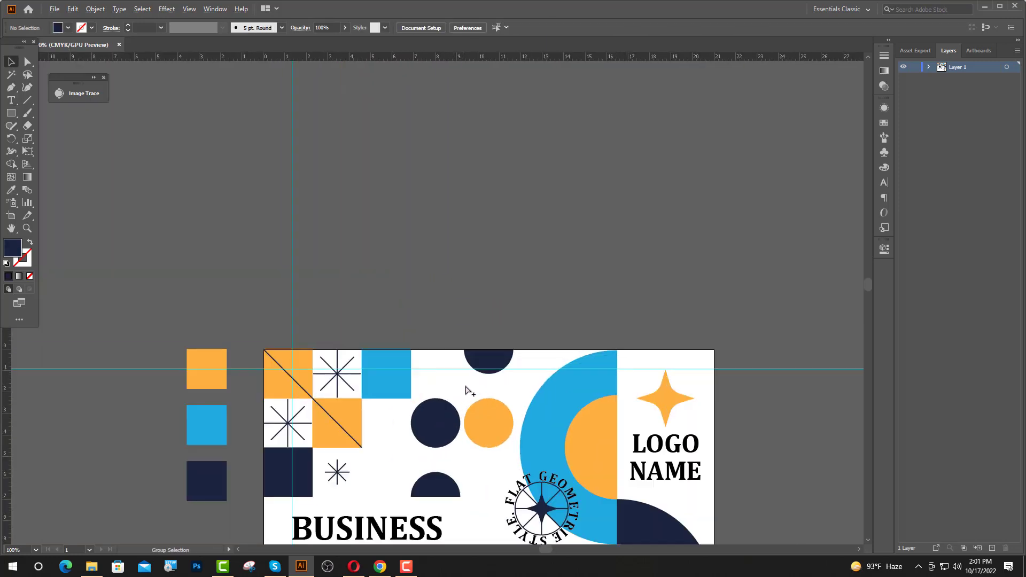
click(438, 481)
click(11, 192)
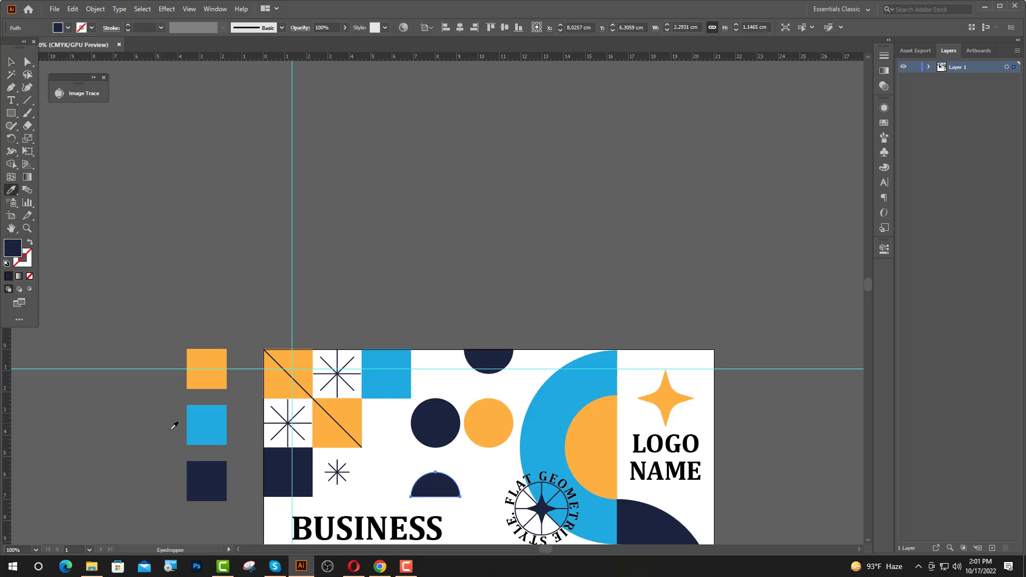
click(198, 425)
key(v)
click(526, 318)
Place the small navy half circle beside "Lorem", duplicate it straight below, and recolour the copy with the triangle's light blue
scroll(530, 322, down, 2)
scroll(530, 324, down, 2)
scroll(392, 362, down, 3)
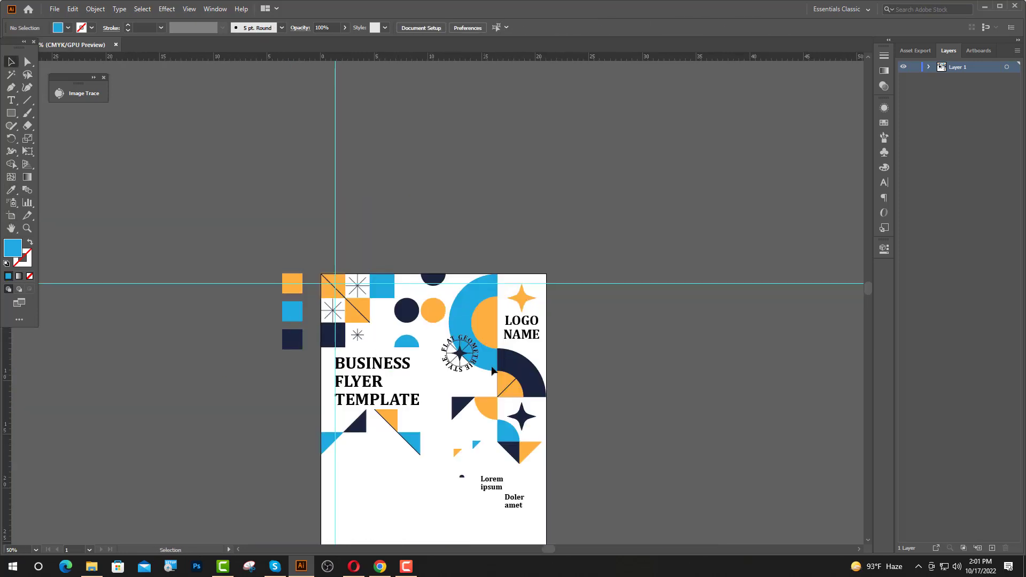
scroll(299, 354, up, 4)
drag(311, 343, 344, 347)
alt+drag(349, 346, 348, 380)
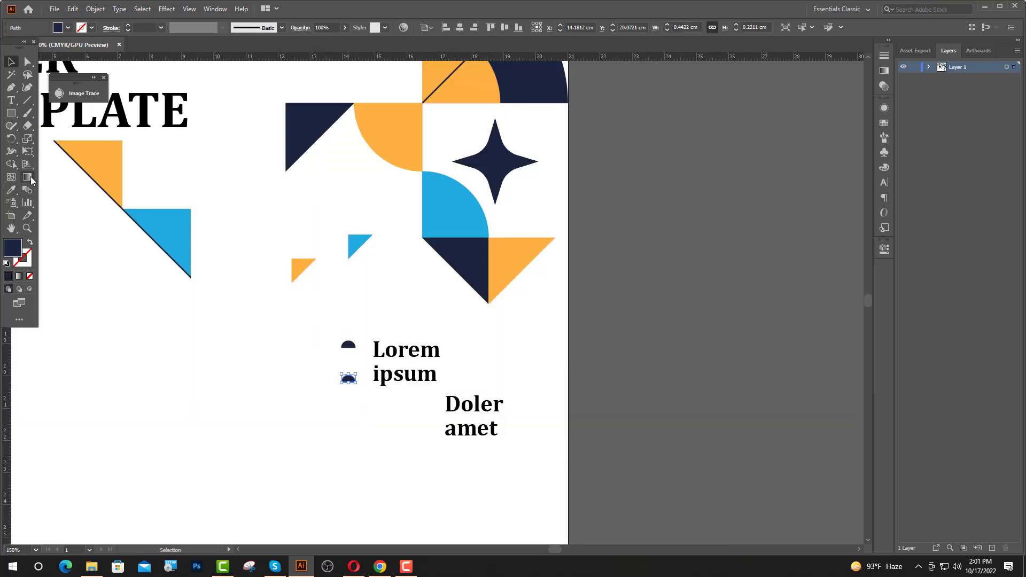
click(182, 231)
key(v)
click(406, 316)
Duplicate the small blue half circle beside "Doler" and "amet", and recolour the upper copy orange
scroll(457, 398, up, 3)
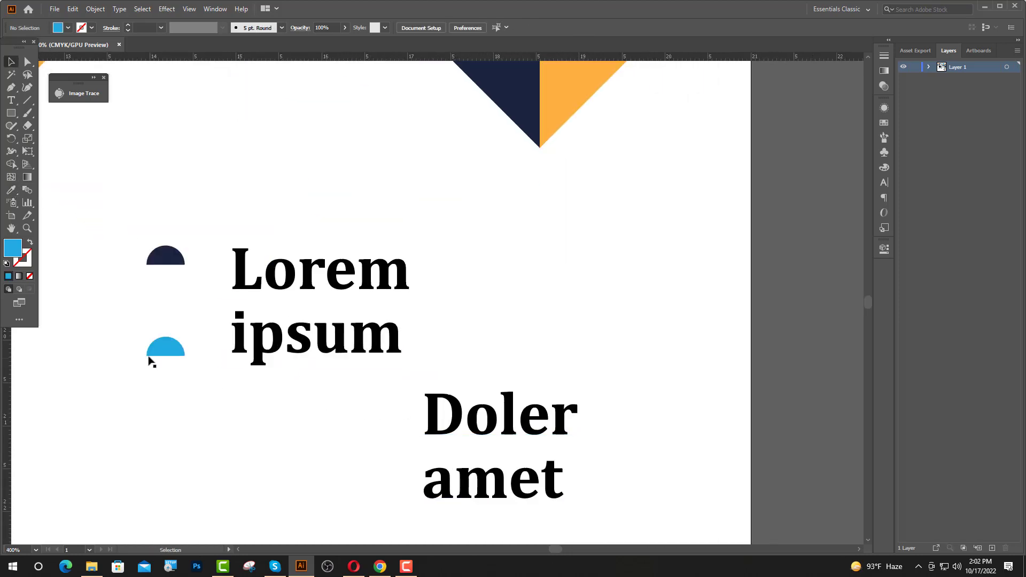
alt+drag(160, 352, 367, 417)
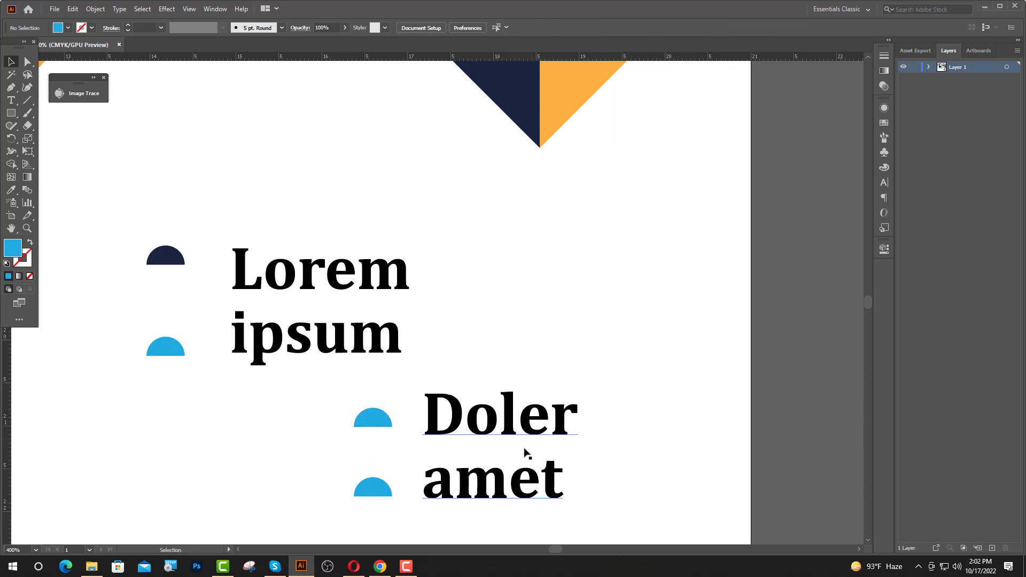
click(384, 425)
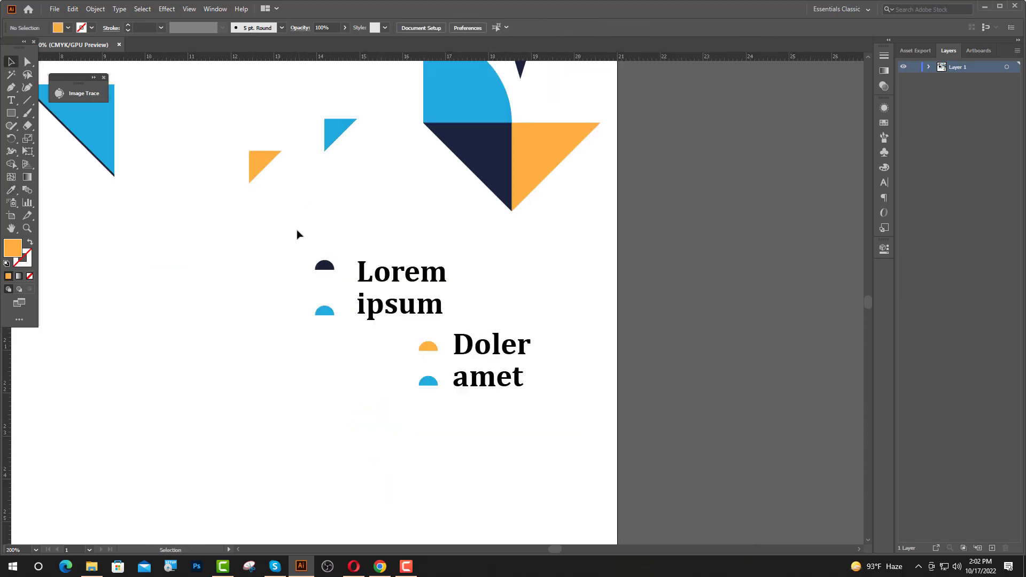
Move both text blocks and their half-circle bullets together towards the page's right edge and up beneath the navy and orange triangles
drag(297, 234, 558, 426)
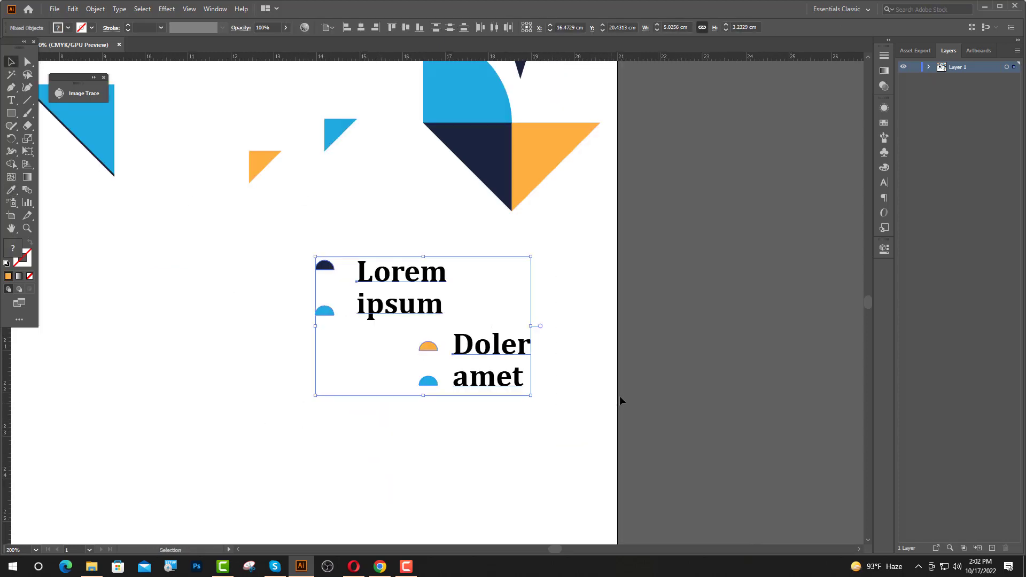
key(shift+Right)
key(shift+Right)
key(shift+Right)
key(shift+Right)
key(shift+Right)
key(shift+Right)
key(shift+Right)
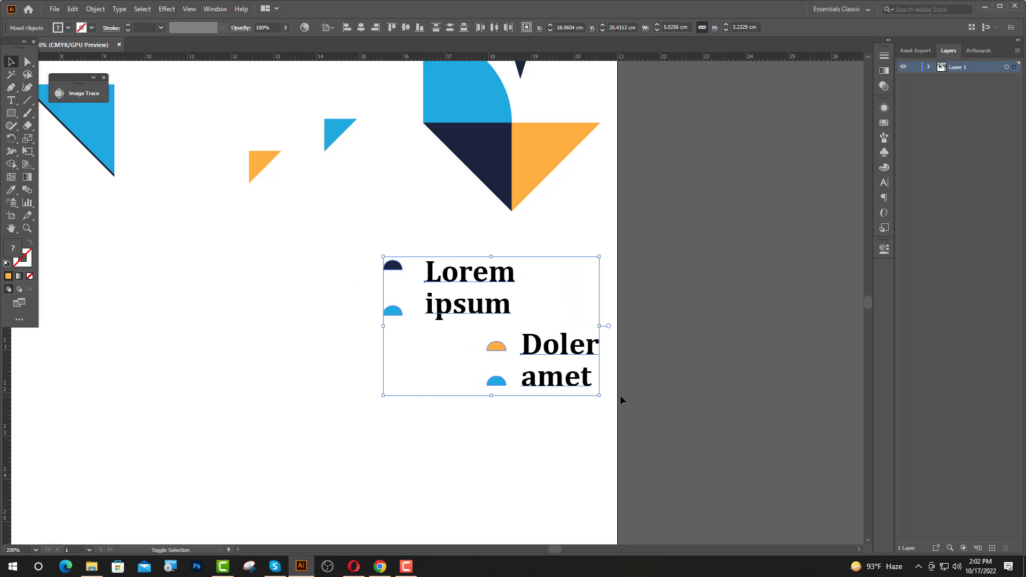
key(shift+Up)
key(shift+Up)
key(shift+Up)
key(shift+Up)
key(shift+Right)
click(732, 322)
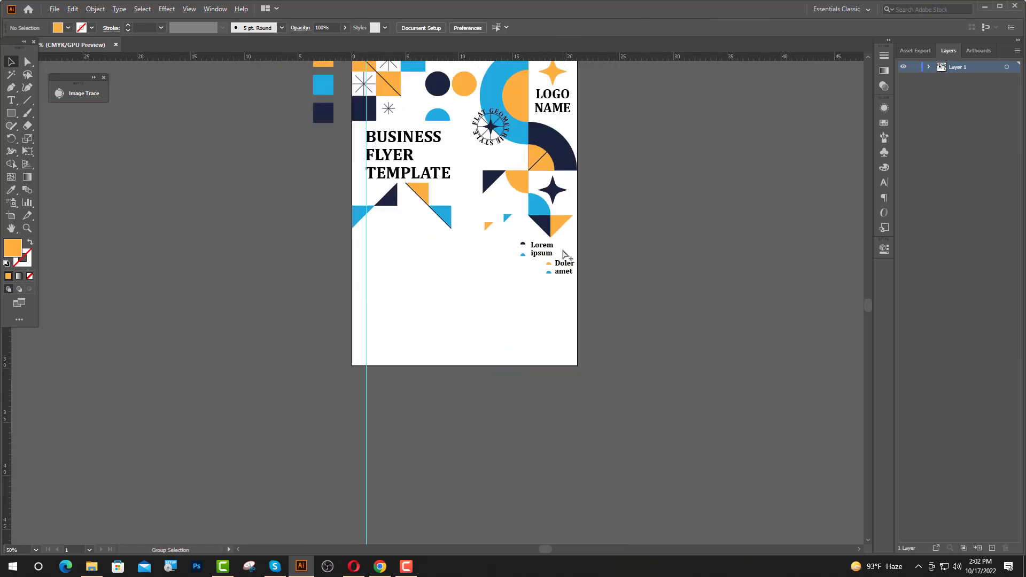
Duplicate the small line asterisk from above the flyer title to the space right of "Lorem ipsum"
click(327, 166)
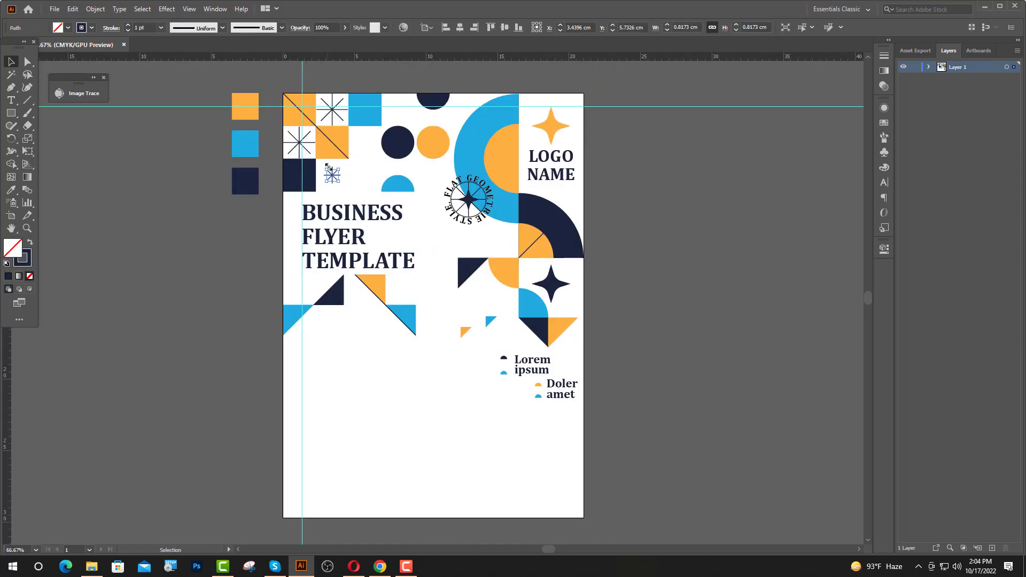
drag(344, 185, 539, 383)
drag(538, 383, 564, 364)
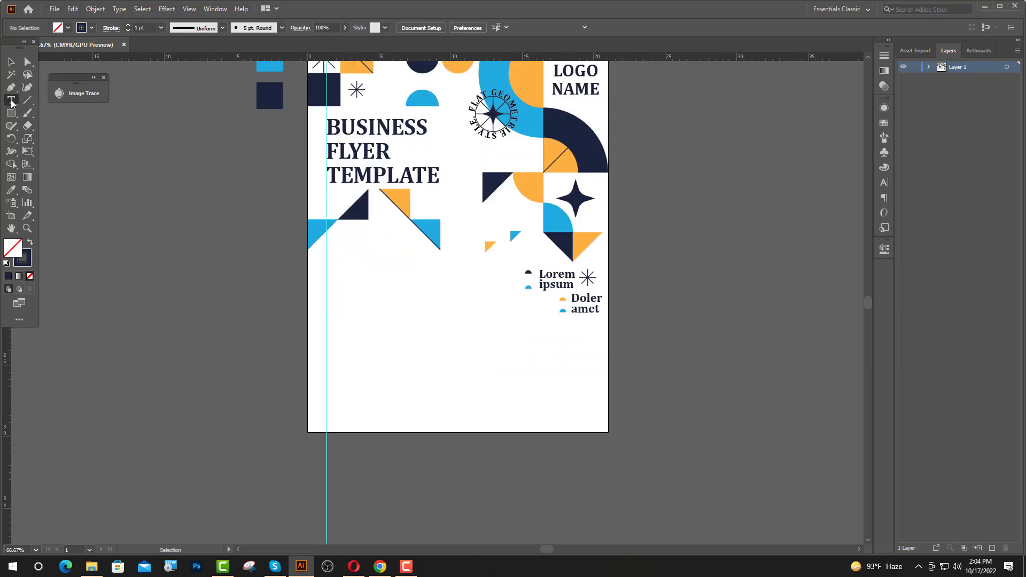
Add the text "Headline" below the triangles under the flyer title
click(12, 101)
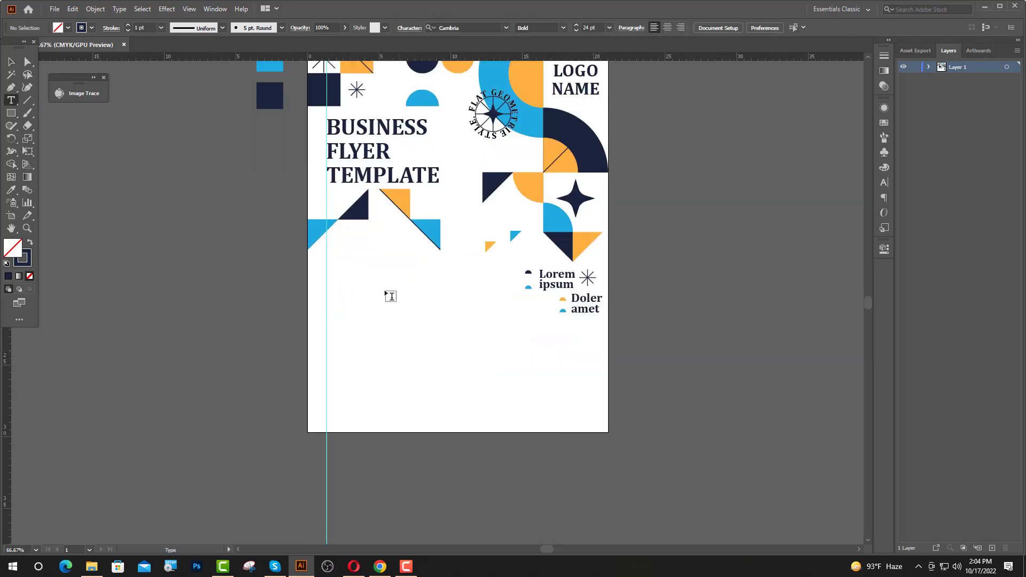
click(343, 281)
text(Headline)
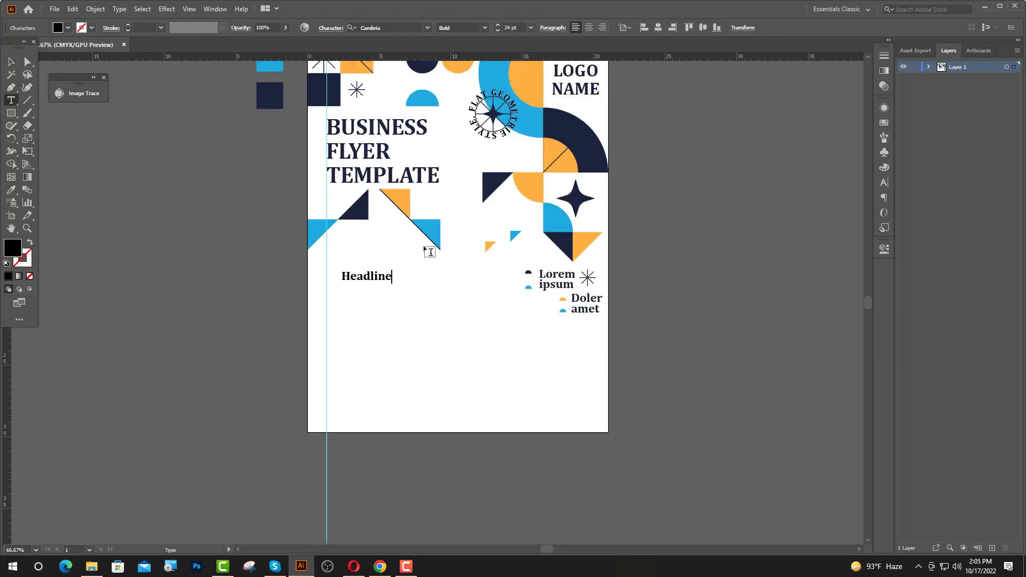
key(Escape)
Enlarge "Headline" to 72 pt and align its left edge with the vertical guide just below the triangles
click(506, 28)
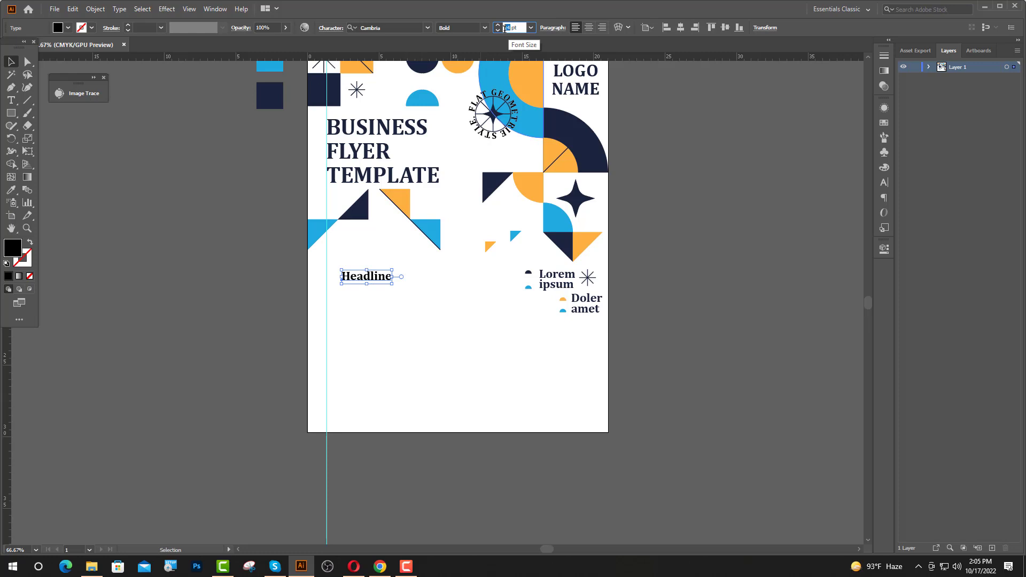
key(Return)
click(460, 241)
drag(433, 277, 418, 263)
drag(508, 28, 504, 30)
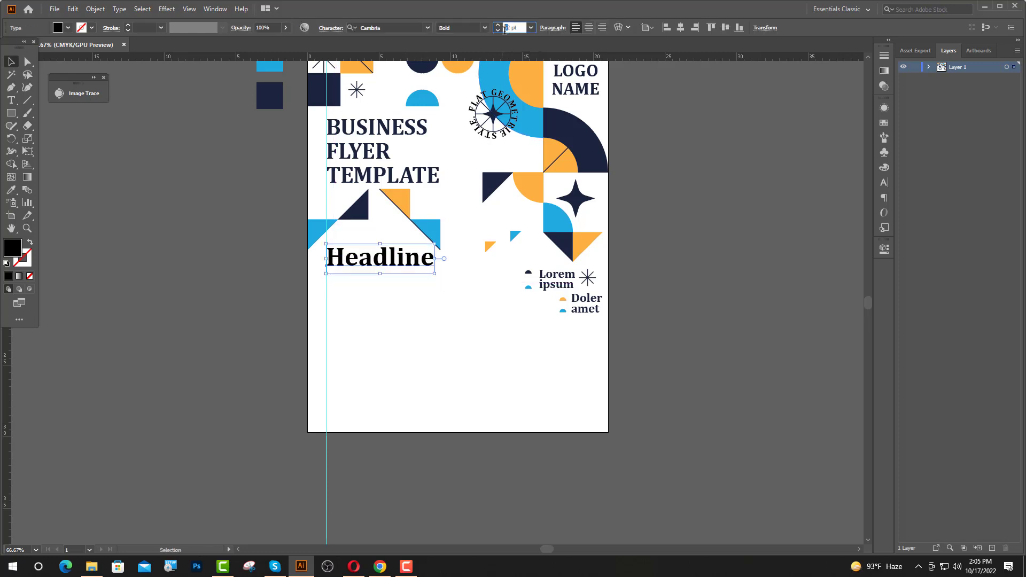
text(72)
key(Return)
drag(440, 258, 439, 266)
click(676, 275)
Add the text "Sub-headline here" at 30 pt below "Headline"
drag(676, 275, 689, 317)
click(11, 100)
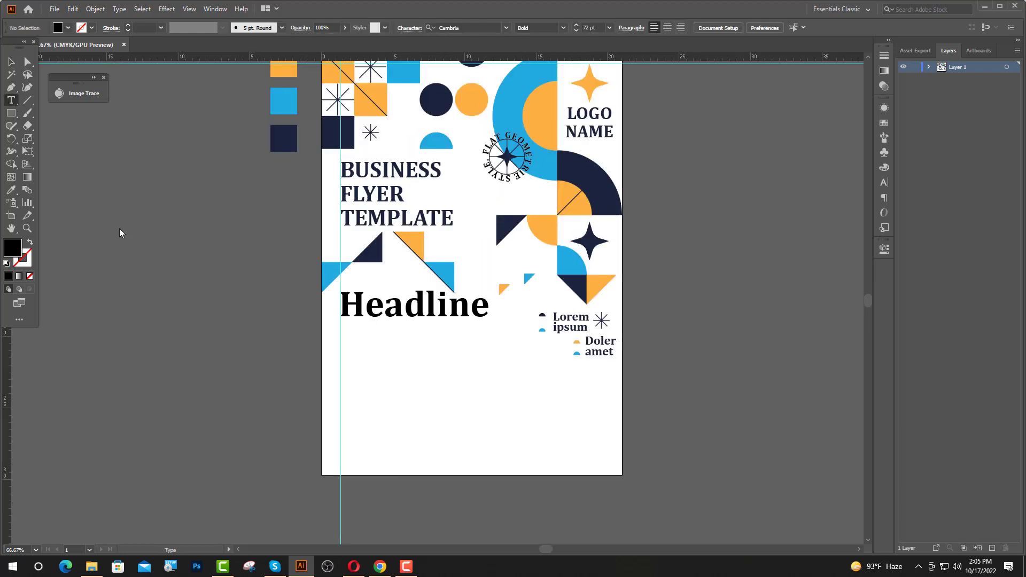
click(349, 342)
click(505, 29)
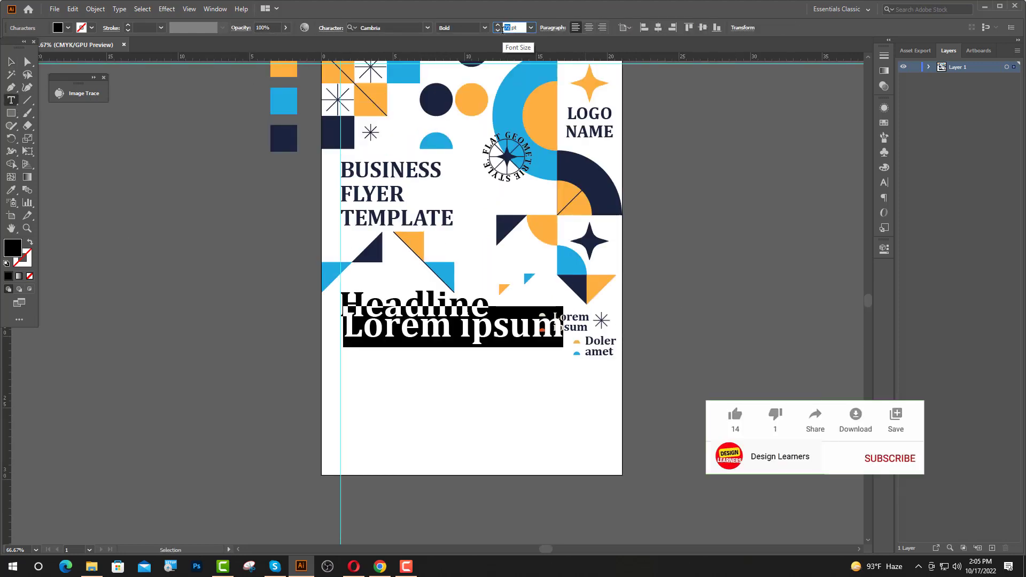
text(30)
key(Return)
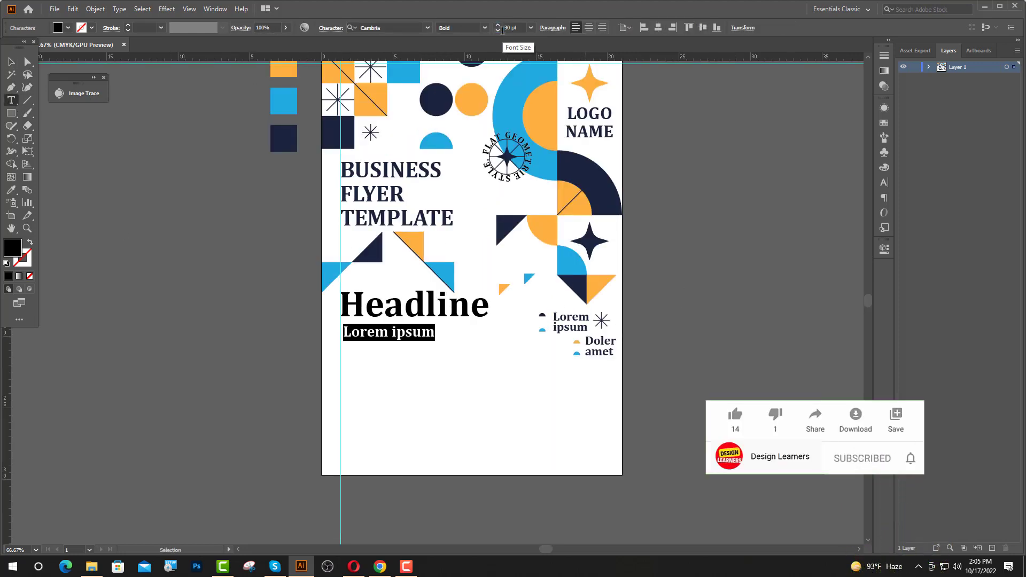
text(Sub-headline here)
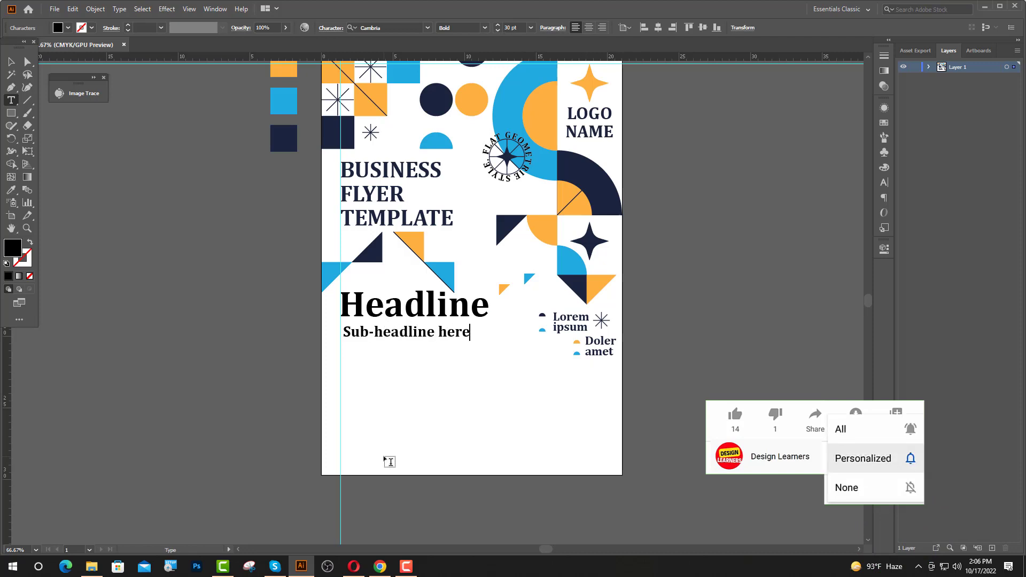
key(Escape)
Set the sub-headline's font size to 35 pt and align it with the vertical guide
double_click(508, 28)
text(35)
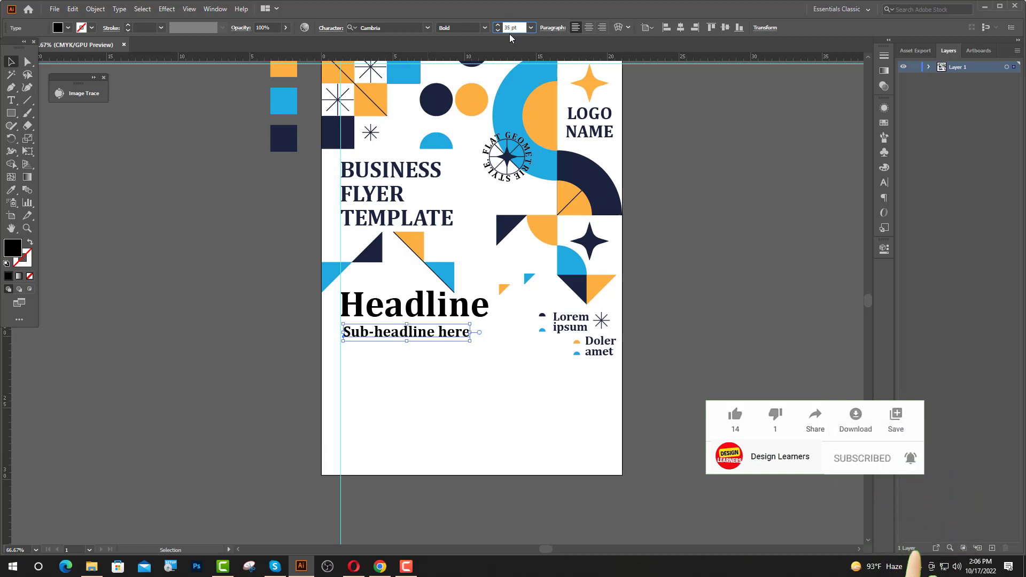
key(Return)
key(ctrl+=)
Add a placeholder text line below the sub-headline in Lato Regular at 10 pt
key(t)
click(227, 407)
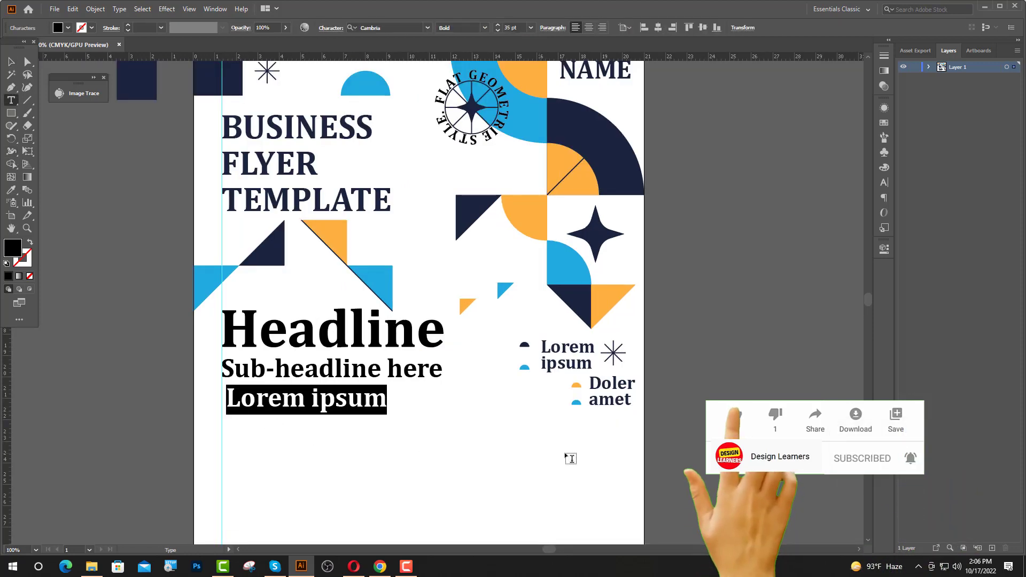
click(399, 28)
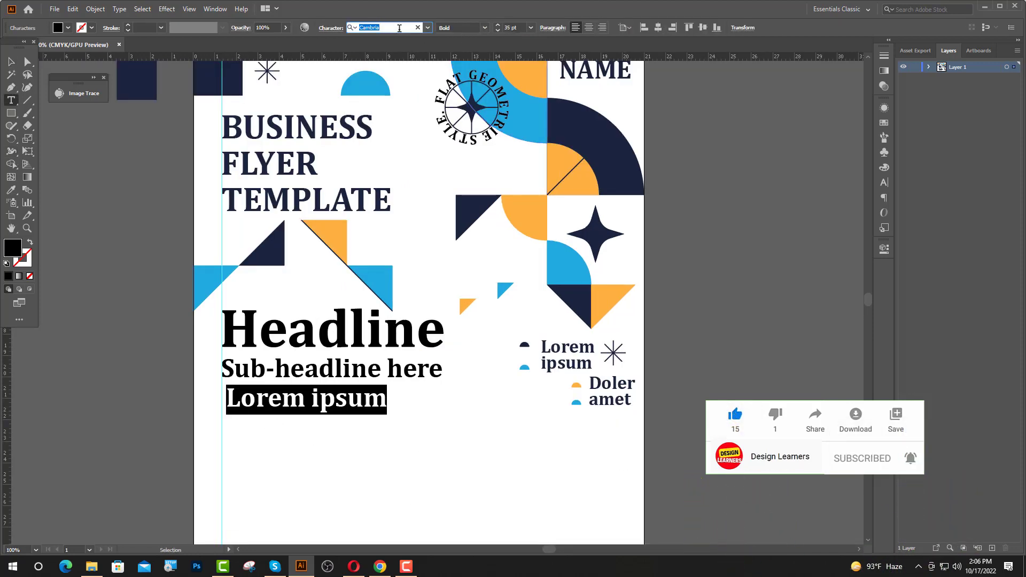
text(la)
click(446, 151)
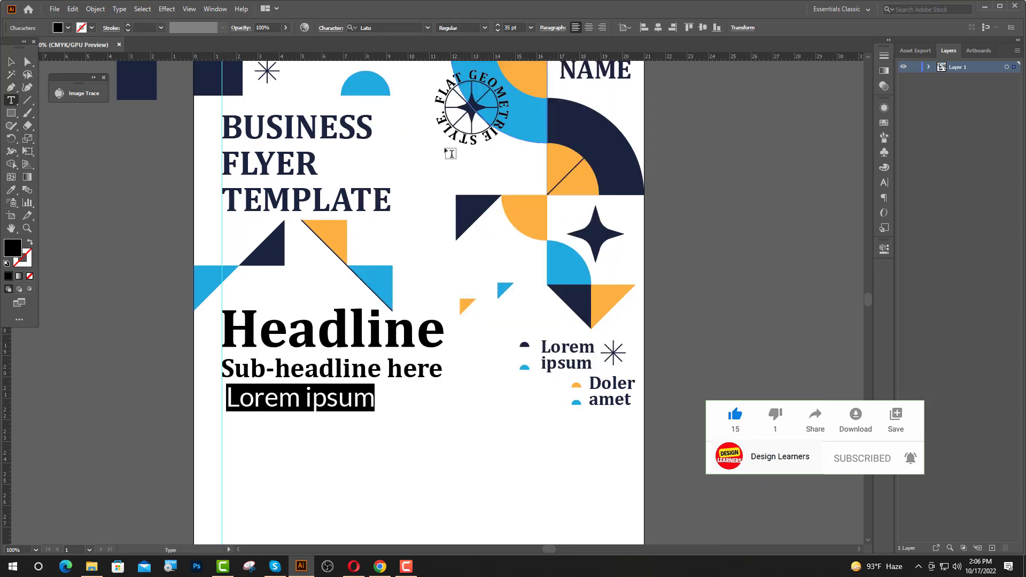
drag(512, 27, 498, 33)
key(BackSpace)
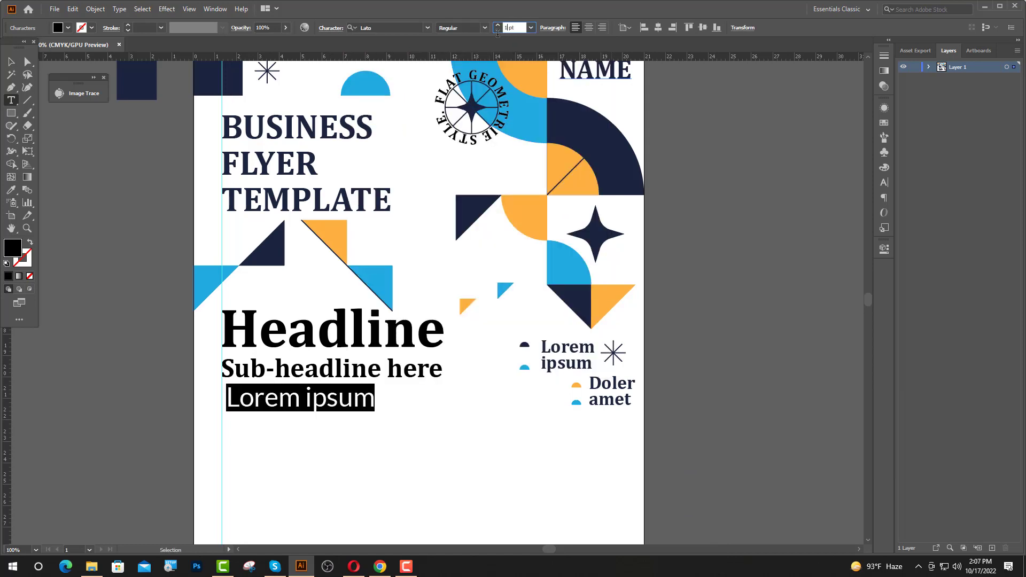
text(10)
key(Return)
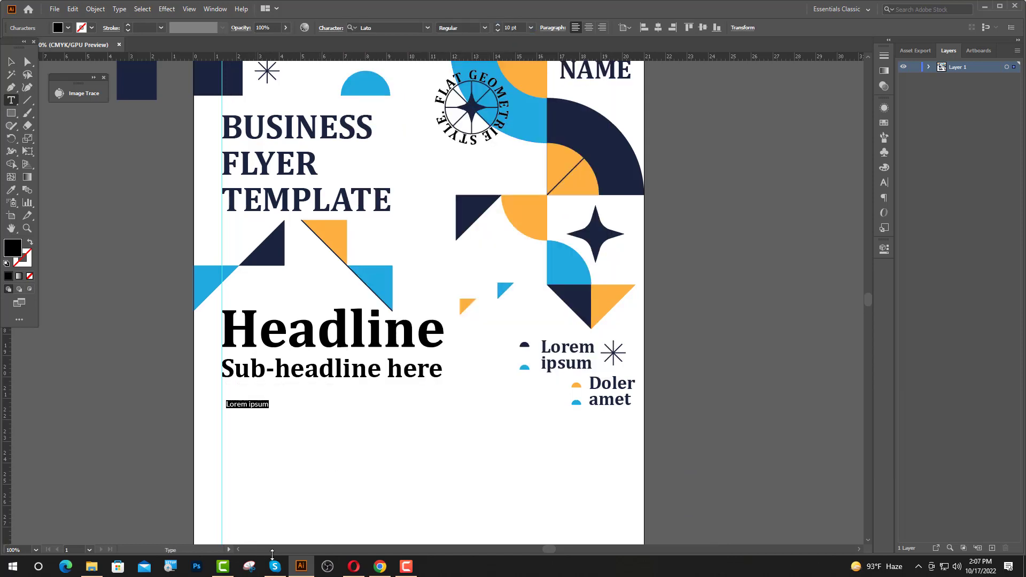
Switch to Chrome, copy the standard Lorem ipsum passage up to "commodo consequat", and paste it over the placeholder line in Illustrator
click(380, 566)
scroll(421, 351, down, 5)
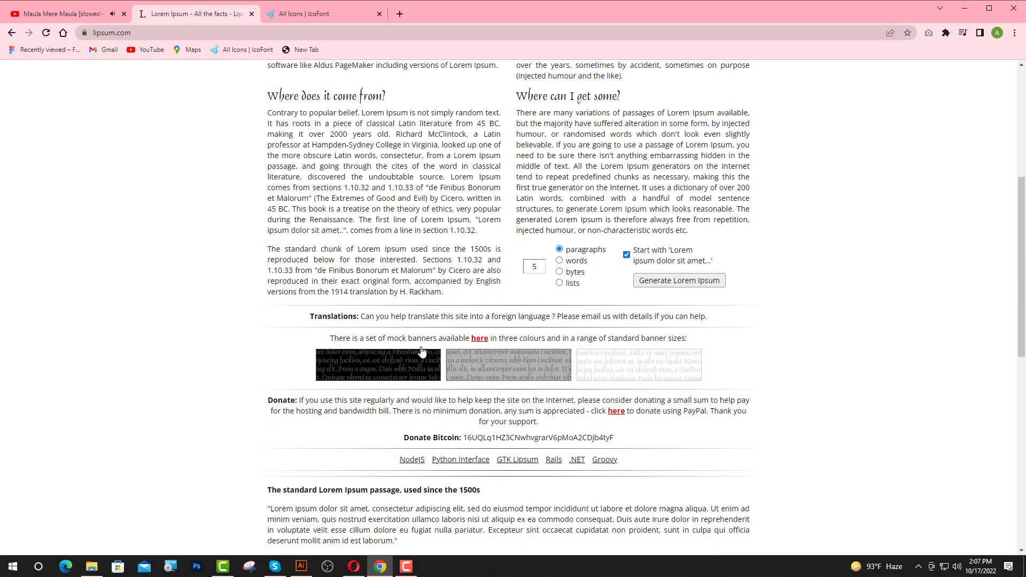
drag(613, 497, 271, 483)
key(ctrl+c)
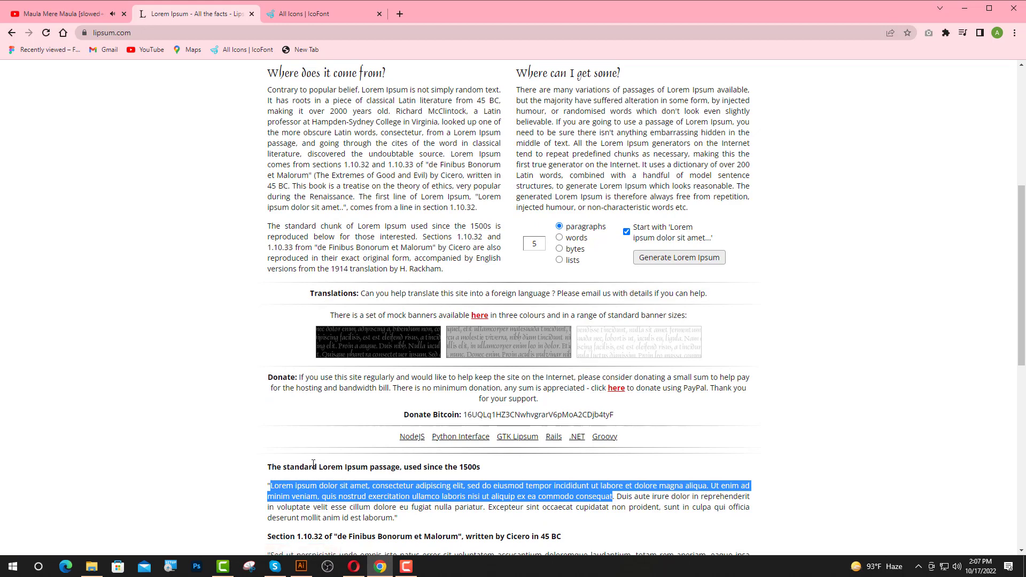
click(303, 568)
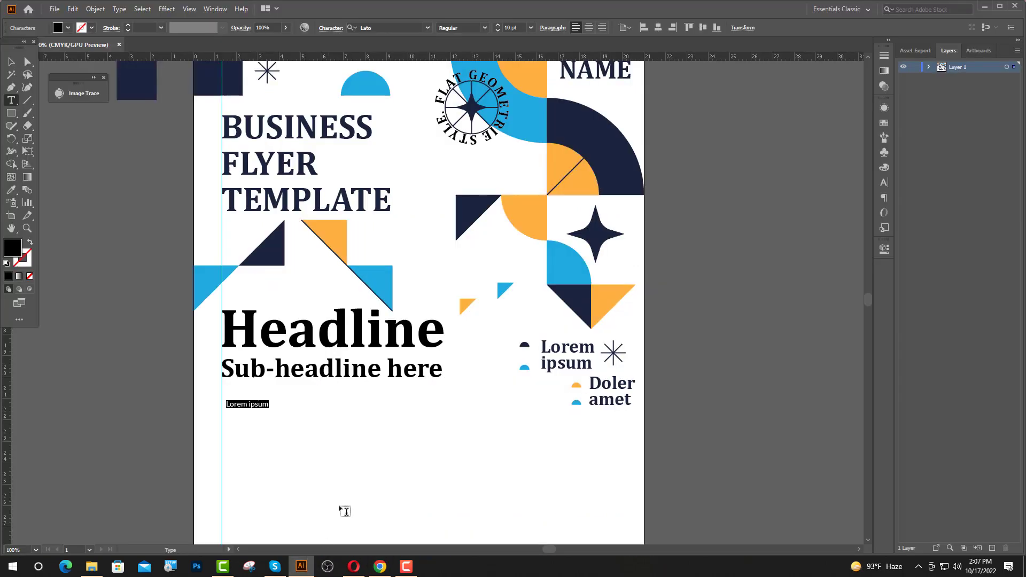
key(ctrl+v)
key(ctrl+equal)
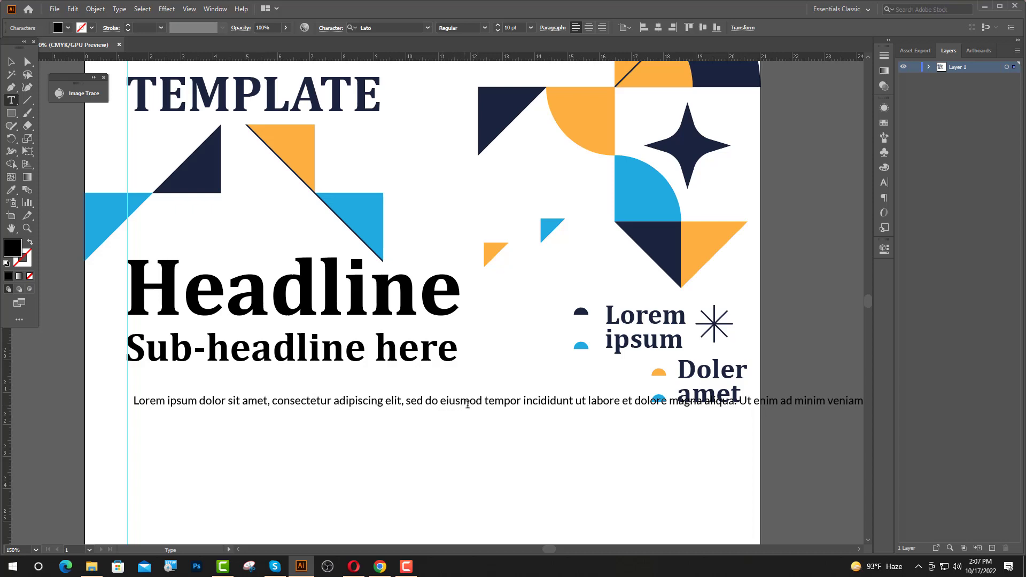
Break the pasted text into four lines after "sed do", "aliqua." and "ullamco", ending it with a full stop
key(Return)
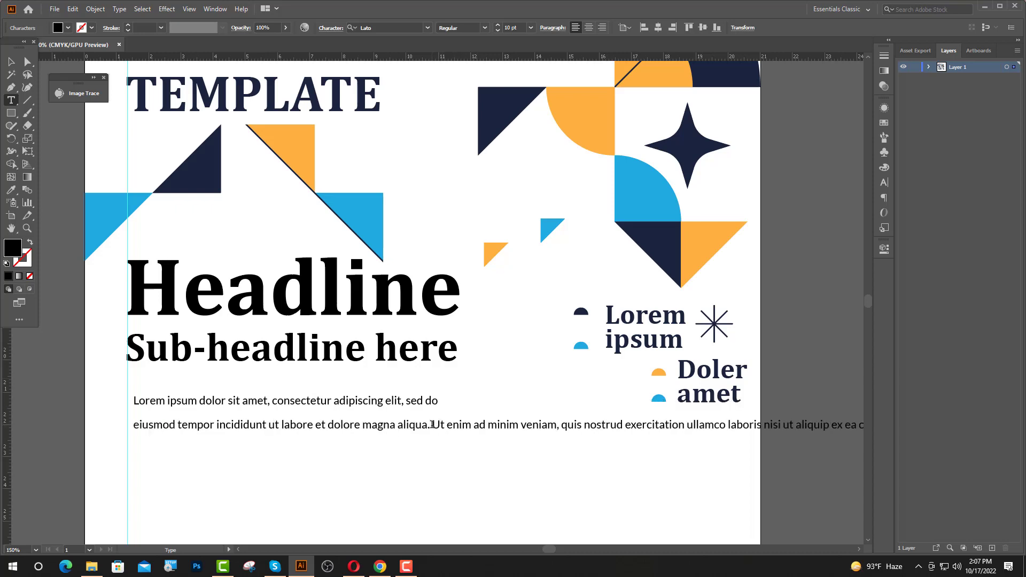
key(Return)
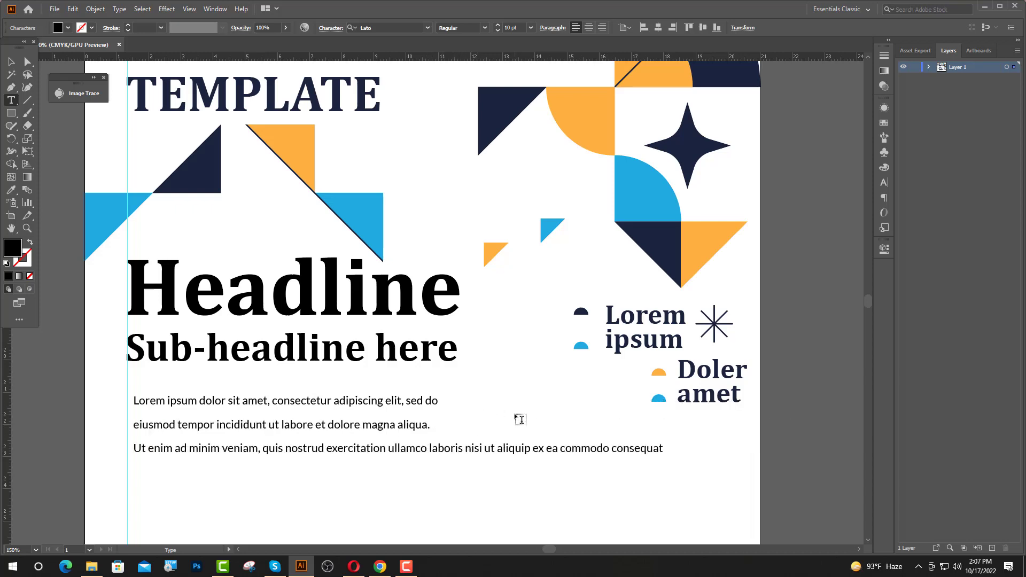
key(Return)
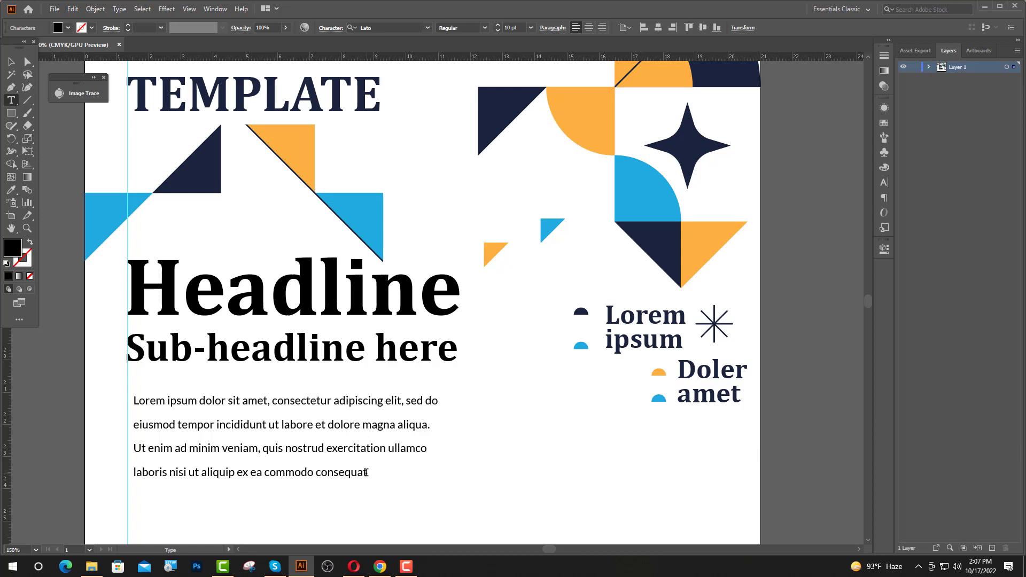
key(Escape)
Set the body paragraph's leading to 12 pt and its fill colour to 727272
click(885, 184)
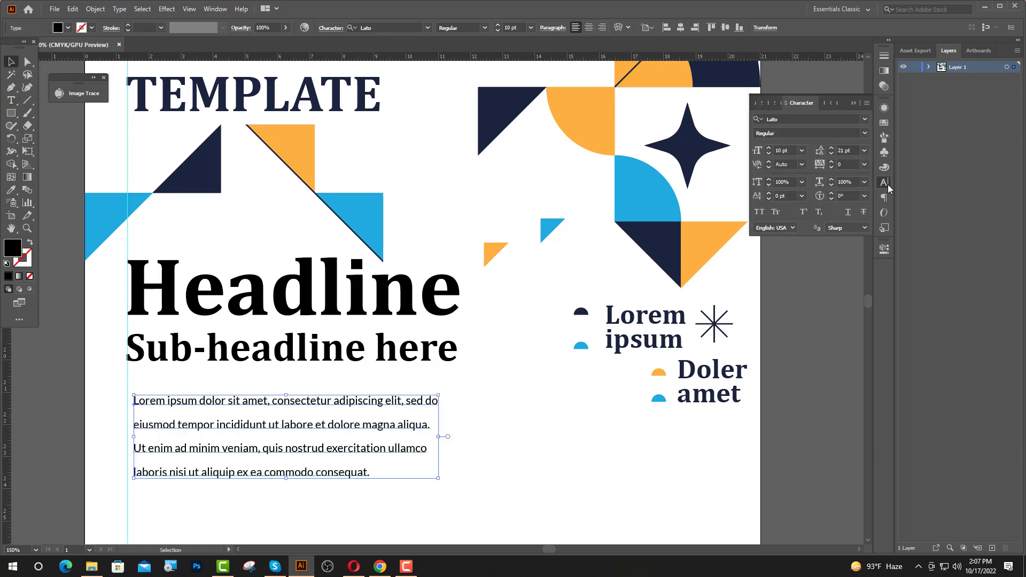
click(853, 149)
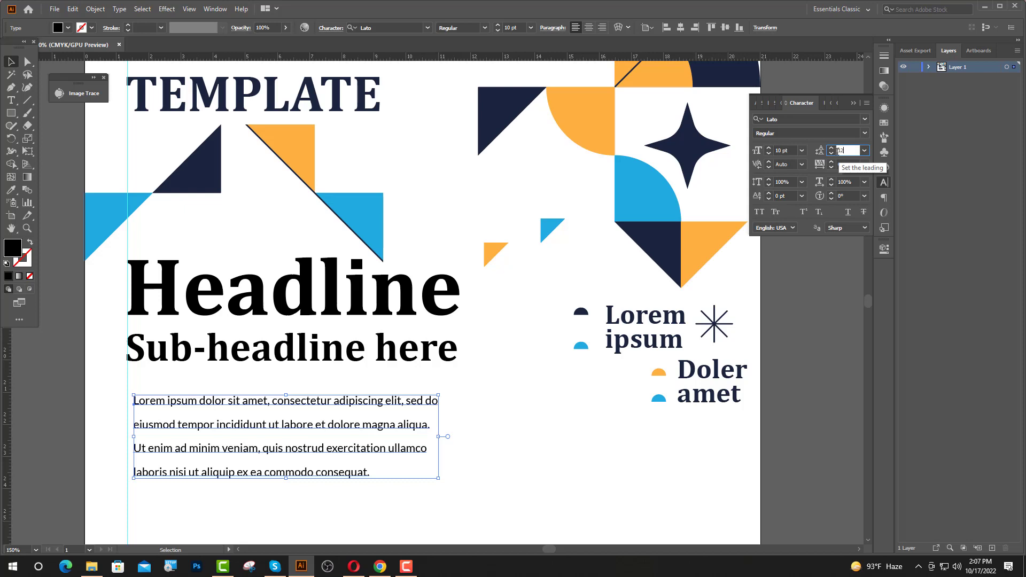
text(12)
key(Return)
double_click(14, 250)
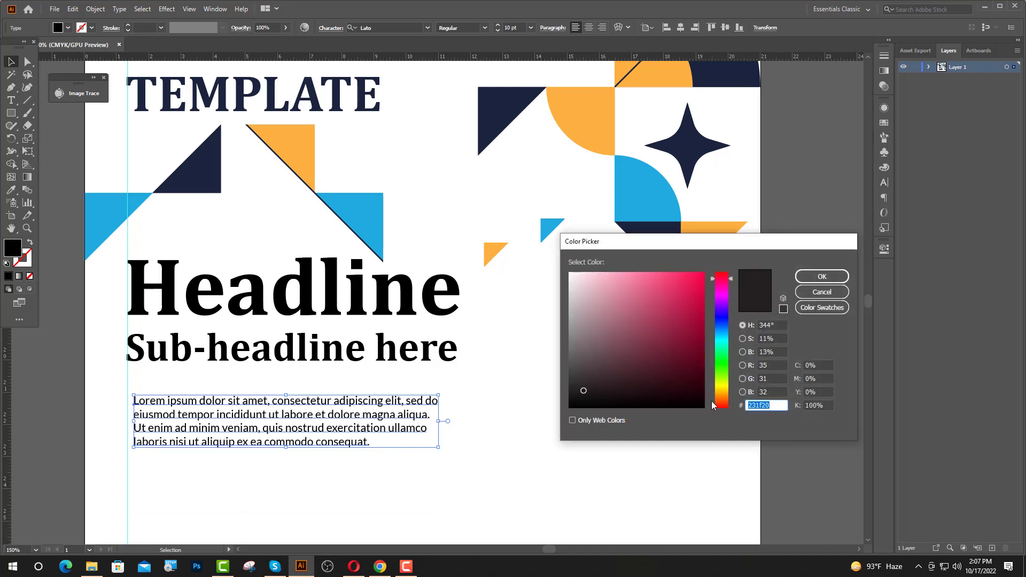
text(727272)
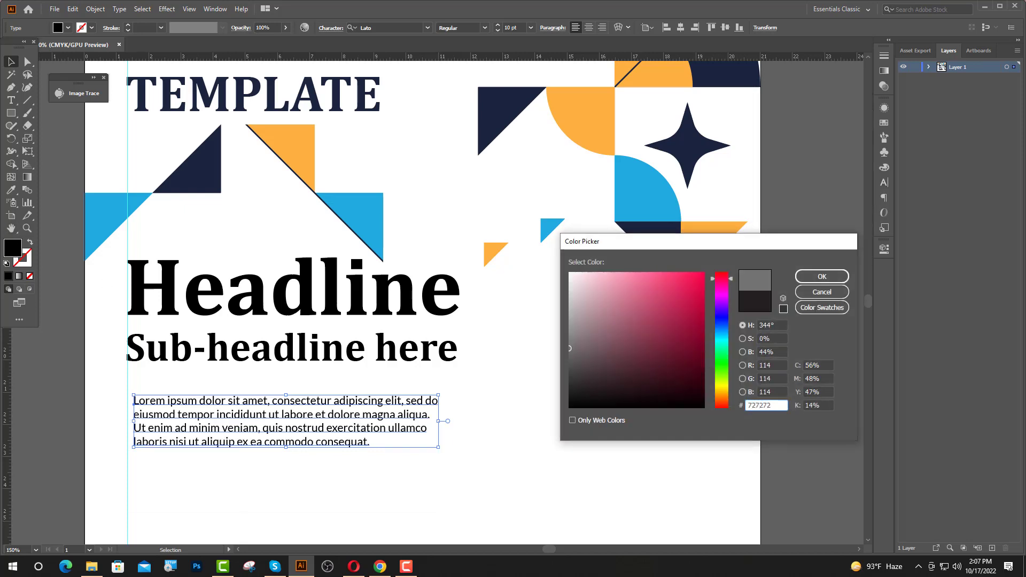
key(Return)
Align the body paragraph with the vertical guide and position it just below the sub-headline
drag(218, 444, 211, 431)
scroll(142, 388, up, 4)
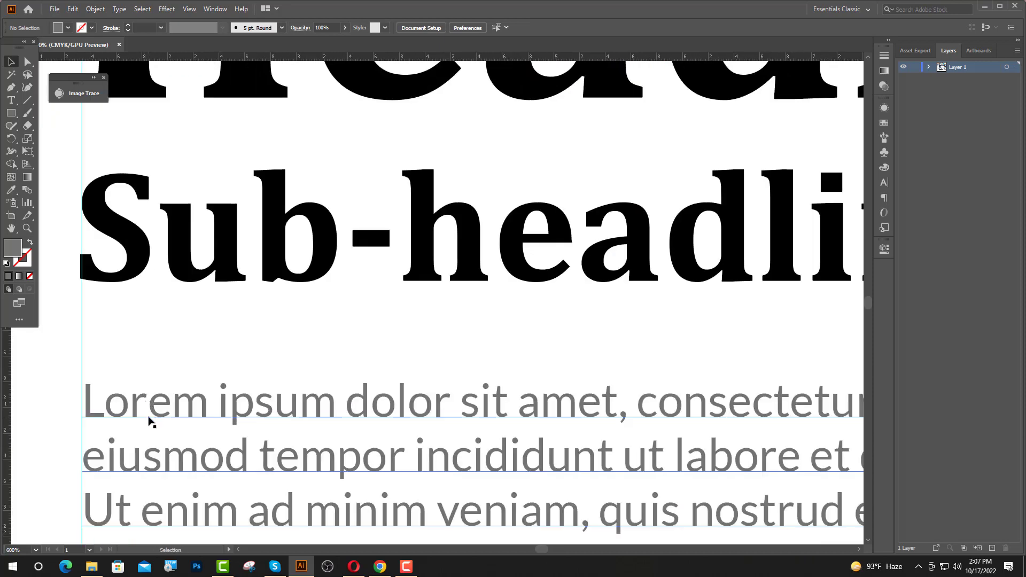
drag(149, 417, 149, 318)
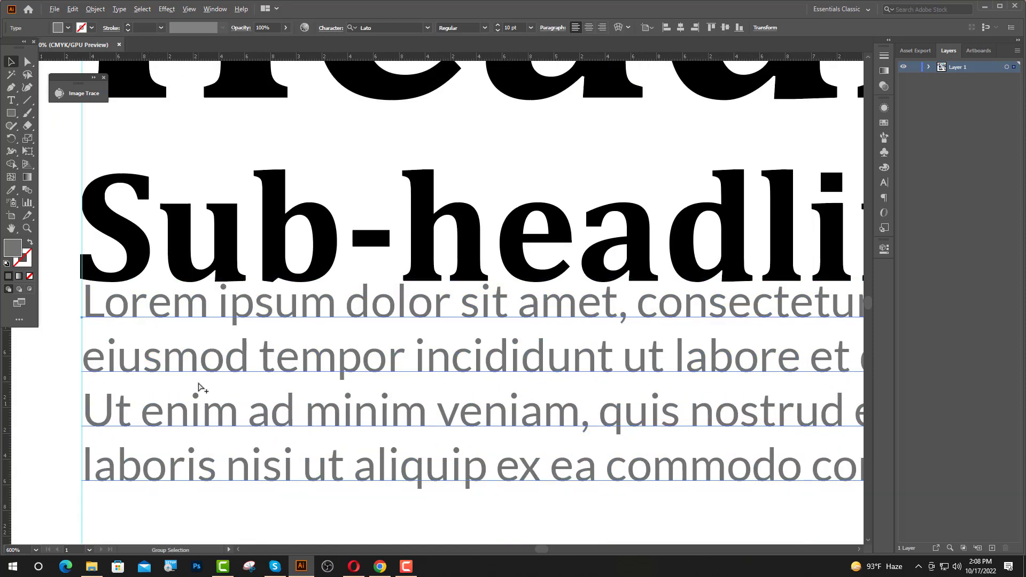
scroll(197, 394, down, 3)
key(shift+Down)
key(shift+Down)
key(shift+Down)
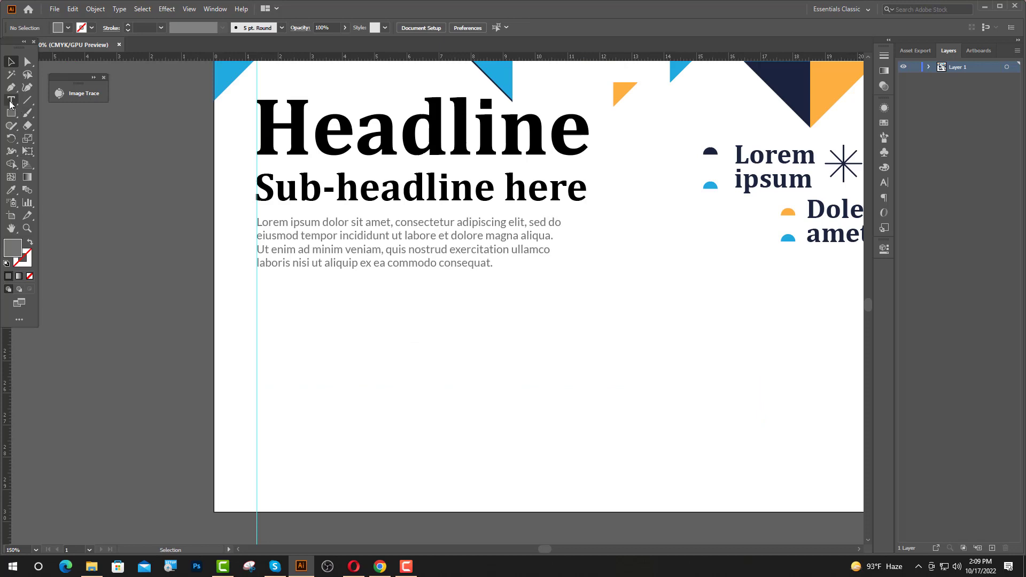
Add the text "Tittle Goes Here" below the body paragraph, copying the sub-headline's Cambria Bold style
click(11, 102)
click(287, 314)
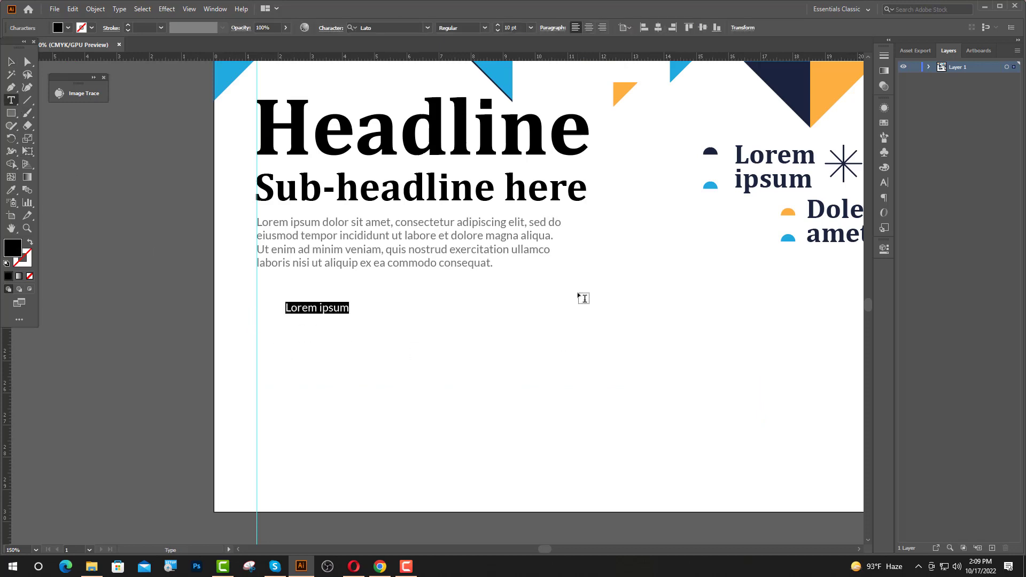
click(11, 190)
click(288, 186)
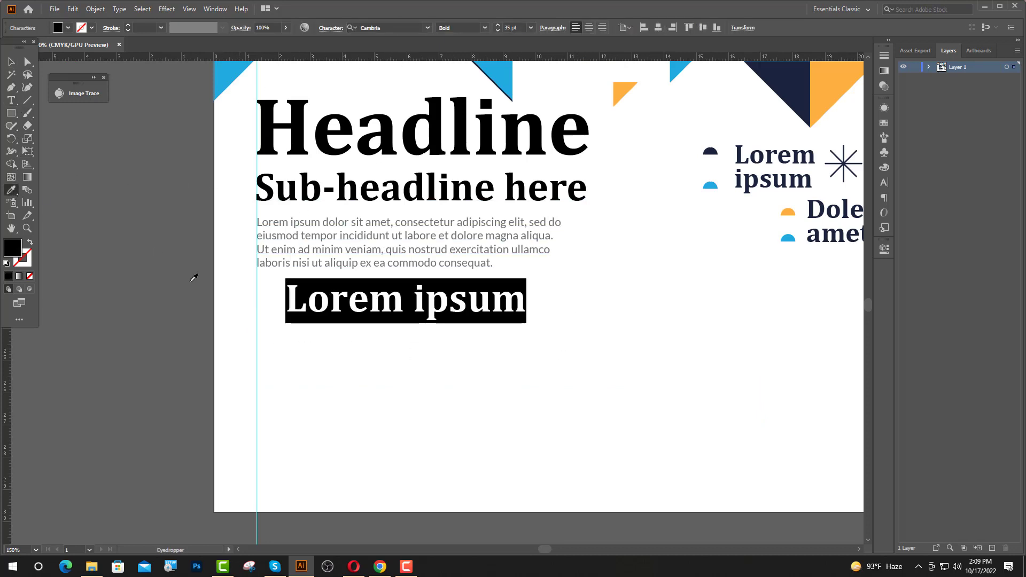
text(tTi)
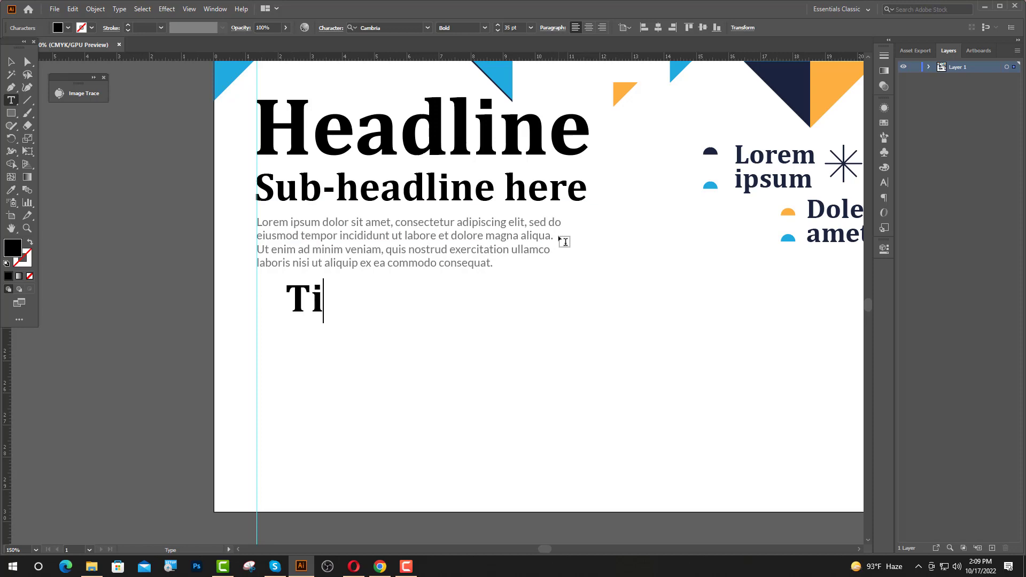
text(ttle Goe)
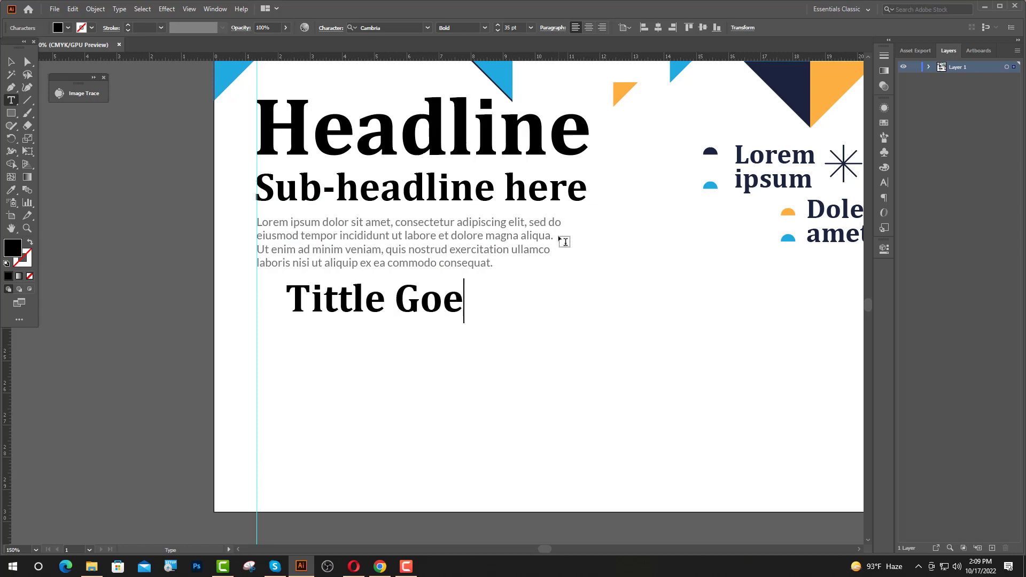
text(s Here)
key(Escape)
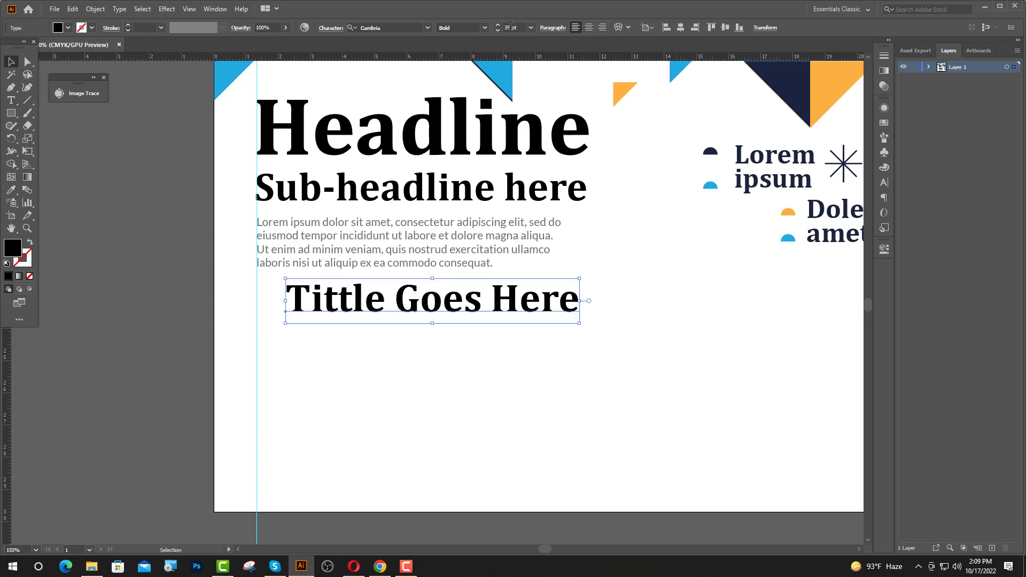
Reduce "Tittle Goes Here" to 30 pt, align it with the vertical guide and leave a gap below the body paragraph
click(718, 85)
drag(494, 311, 464, 305)
key(Up)
key(Up)
key(Up)
key(Up)
key(Up)
key(Up)
key(Up)
key(Up)
key(Up)
key(Up)
key(Up)
key(Up)
key(Up)
key(Up)
key(Up)
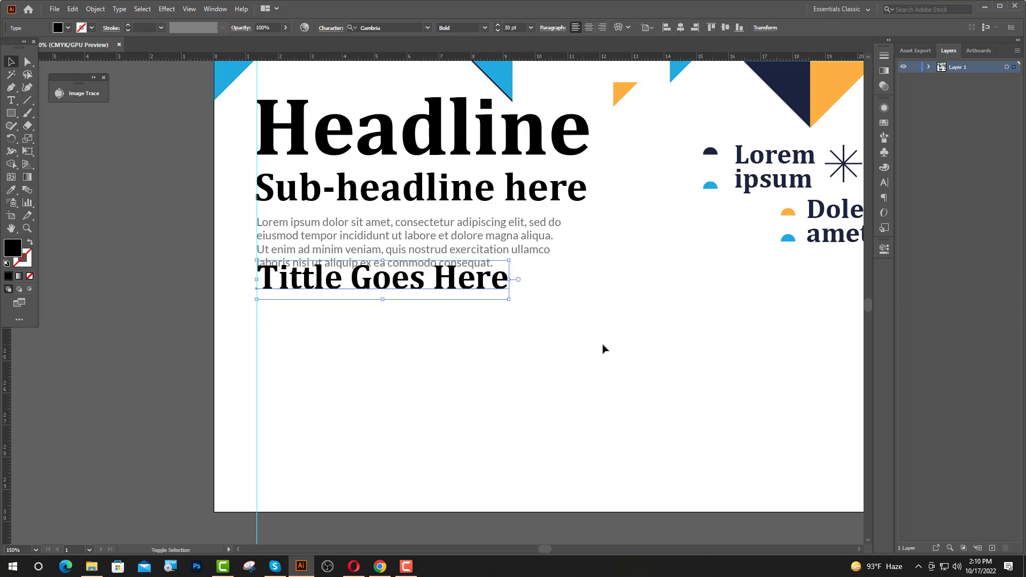
key(Down)
key(Down)
key(Down)
key(Down)
key(Down)
key(Down)
key(Down)
key(Down)
key(Down)
key(Down)
key(Down)
key(Down)
key(Down)
key(Down)
key(Down)
key(Down)
key(Down)
key(Down)
key(Down)
key(Down)
key(Down)
key(Down)
key(Down)
key(Down)
key(Down)
key(Down)
key(Down)
key(Down)
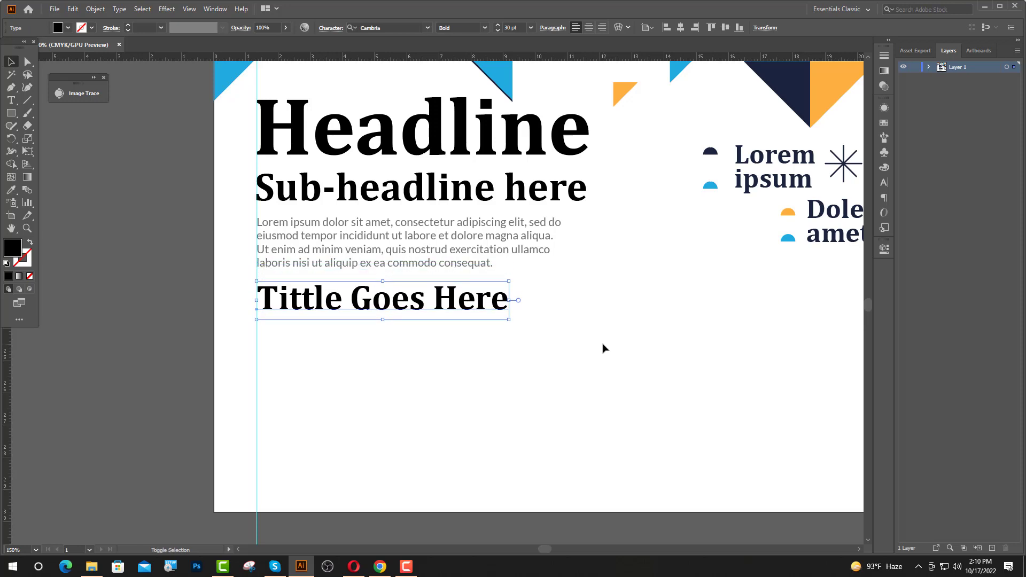
click(603, 348)
Draw a small dark navy circle as a bullet below the title, with its edge on the vertical guide
click(11, 113)
click(75, 139)
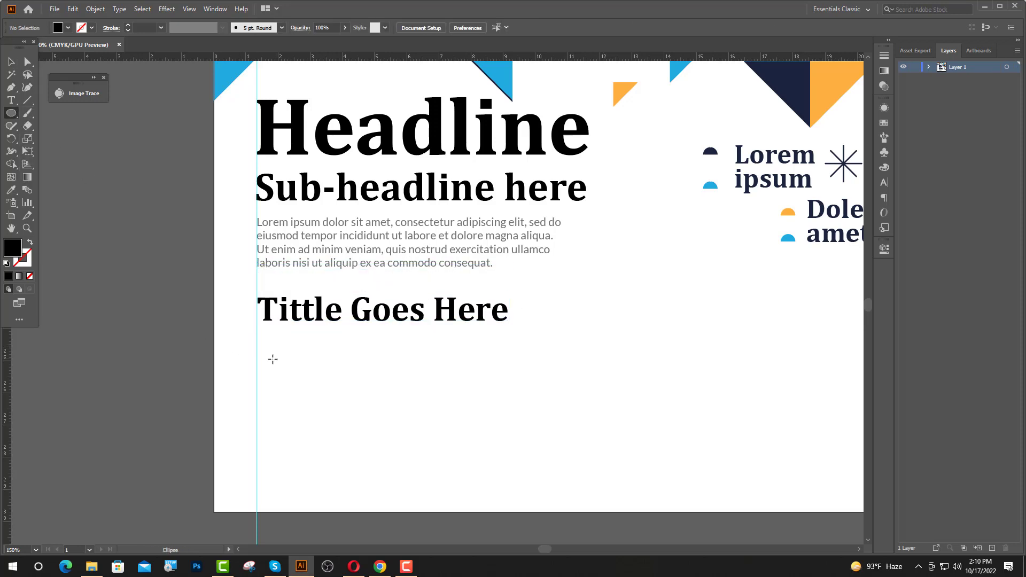
drag(264, 360, 272, 368)
scroll(270, 366, up, 4)
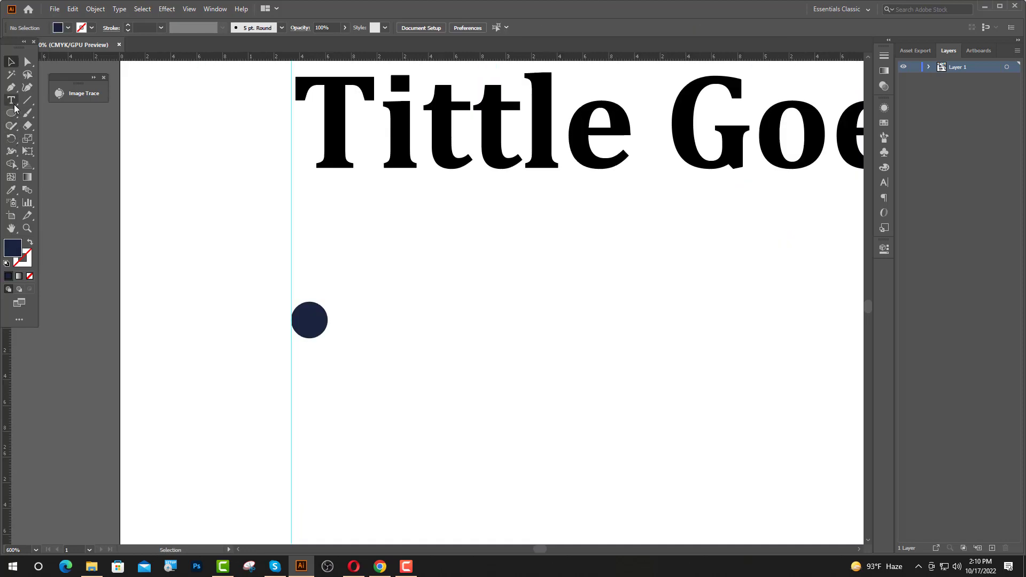
Add a placeholder text line beside the bullet and give it the body paragraph's grey Lato Regular 10 pt style
key(t)
click(386, 315)
key(ctrl+1)
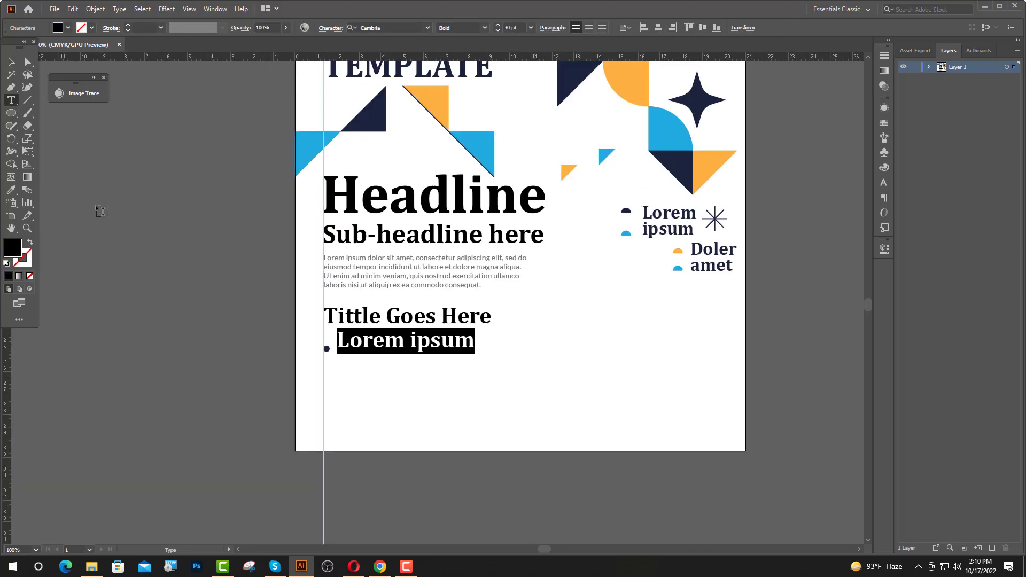
click(13, 191)
click(343, 262)
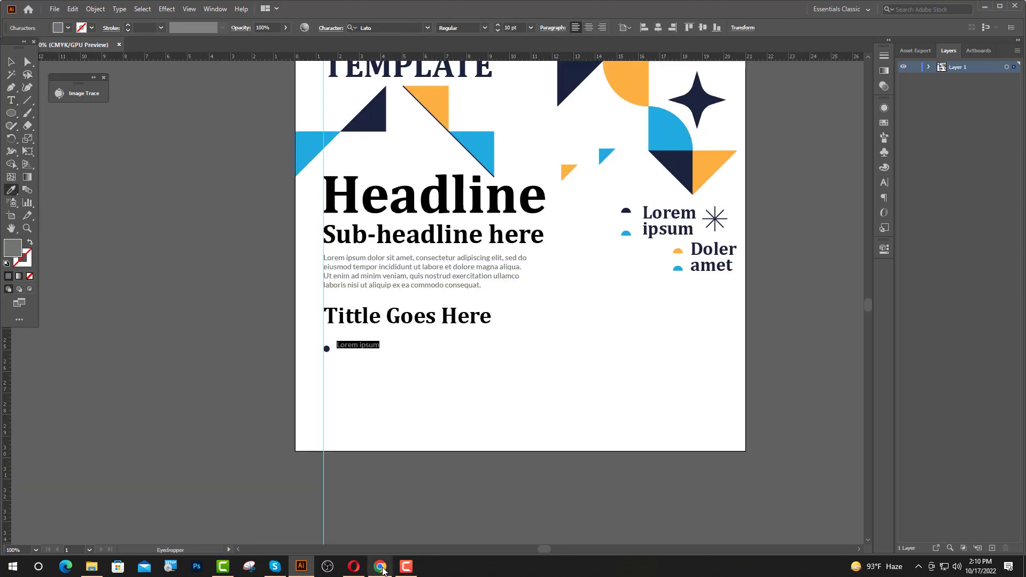
Copy "Lorem ipsum dolor sit amet, consectetur adipiscing elit" from the Lorem Ipsum page in Chrome and paste it as the bullet text in Illustrator
click(375, 570)
scroll(667, 281, up, 6)
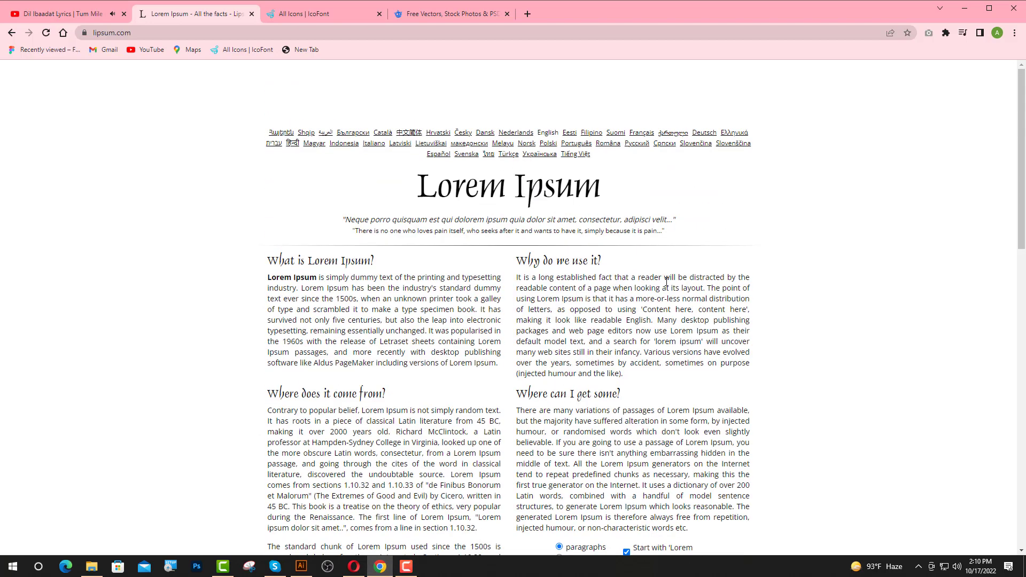
scroll(513, 340, down, 8)
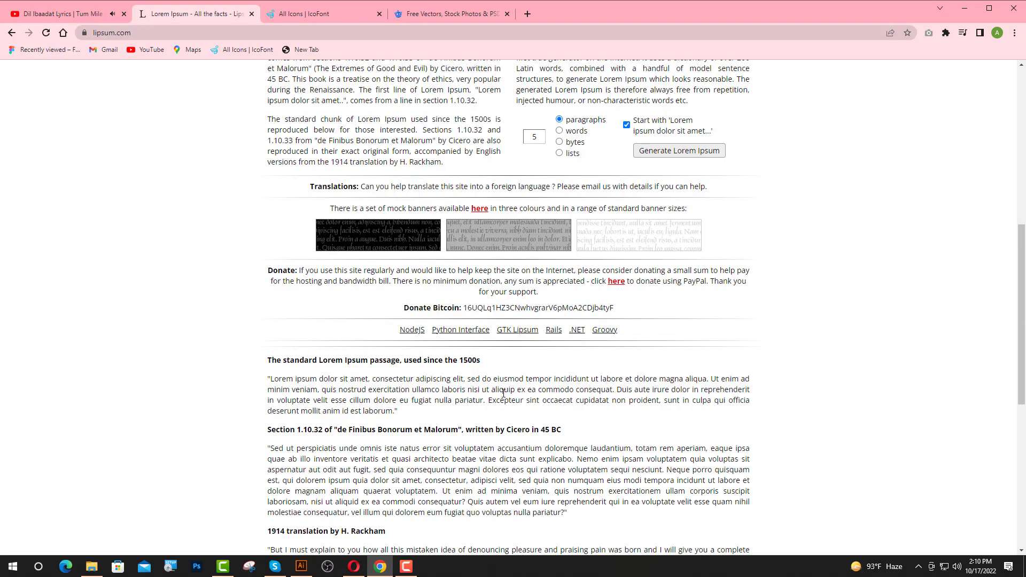
drag(463, 381, 273, 380)
key(ctrl+c)
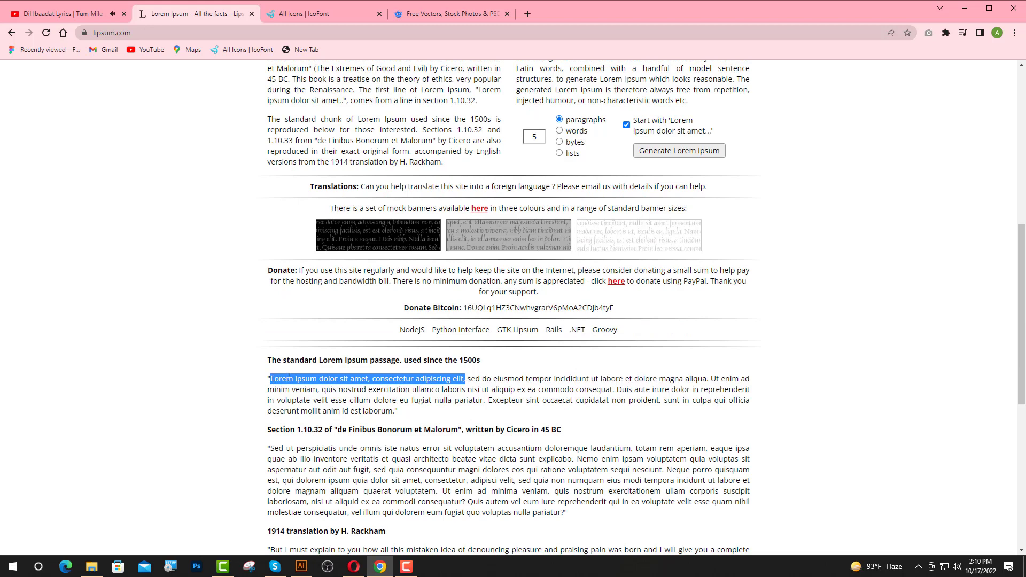
click(301, 566)
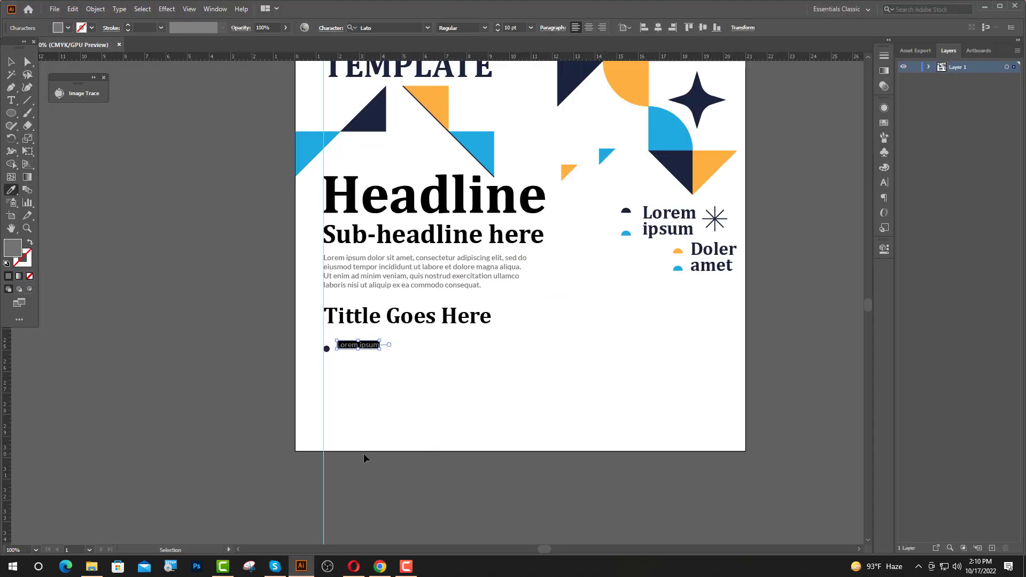
key(ctrl+v)
key(ctrl+plus)
key(Escape)
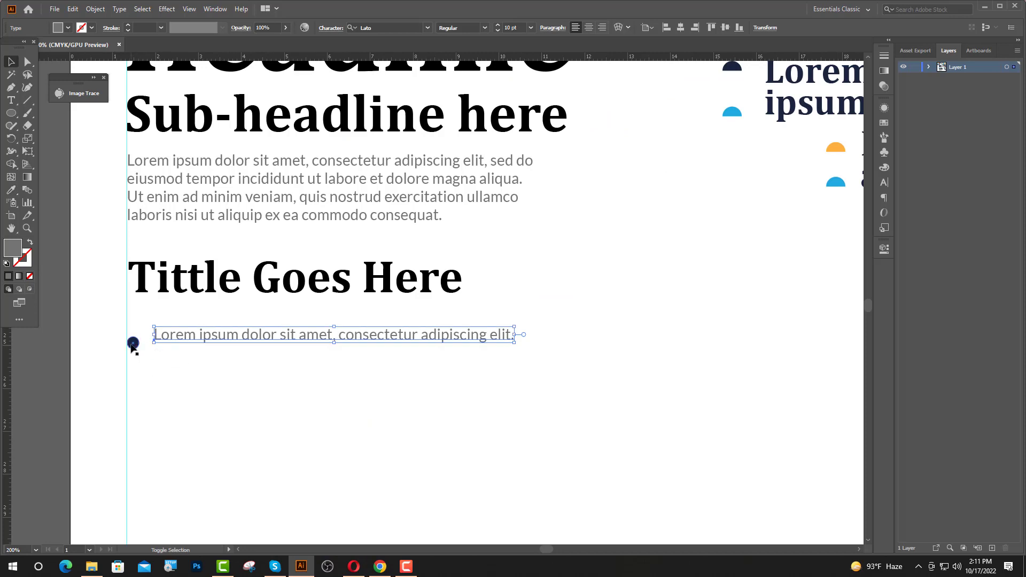
Vertically centre the bullet circle and its text line on each other and adjust the horizontal gap between them
shift+click(133, 343)
click(405, 28)
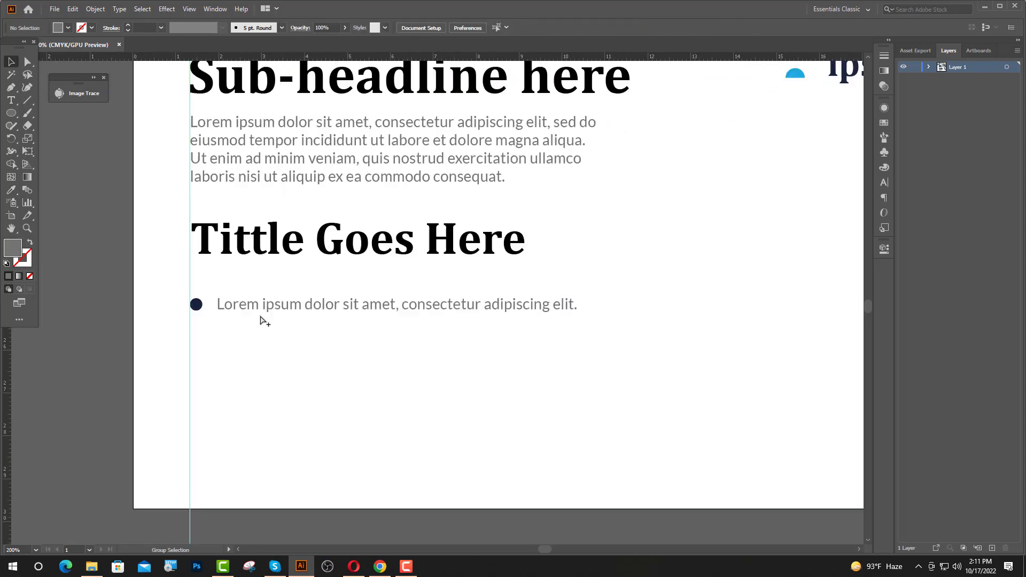
scroll(261, 320, up, 1)
click(261, 302)
key(shift+Left)
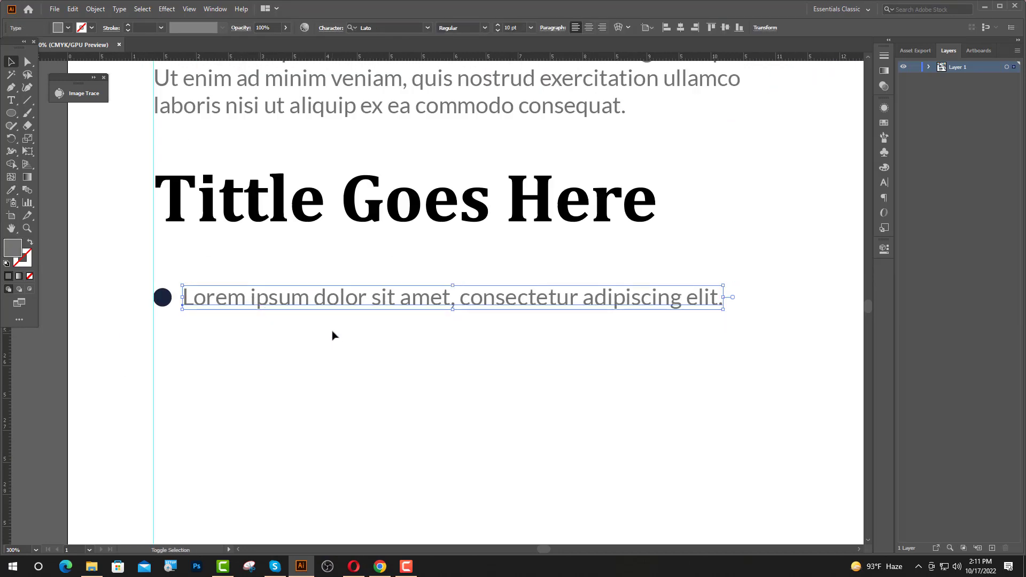
key(shift+Left)
key(shift+Right)
key(shift+Right)
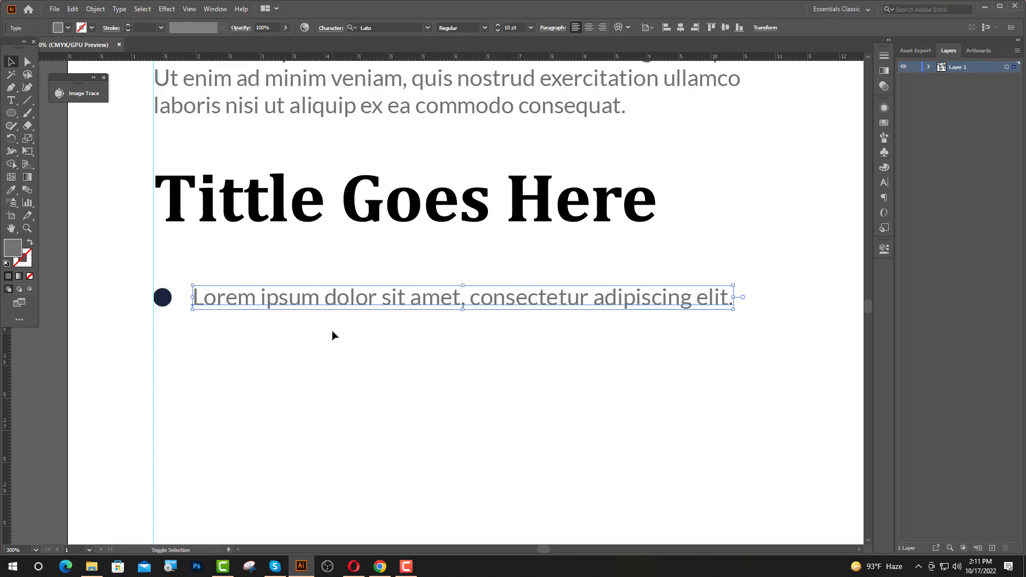
Duplicate the bullet circle and its text line directly below as a second bullet item
shift+click(168, 298)
drag(251, 301, 249, 350)
key(ctrl+minus)
key(ctrl+minus)
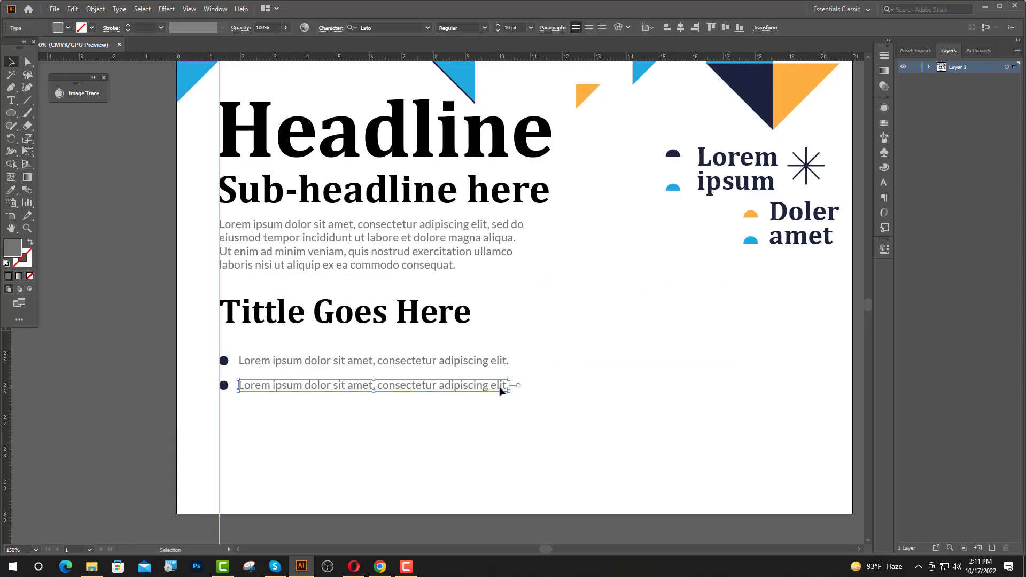
Replace the second bullet's text with "sed do eiusmod tempor incididunt ut labore et dolore magna aliqua." copied from the Lorem Ipsum page in Chrome
key(t)
drag(516, 386, 212, 385)
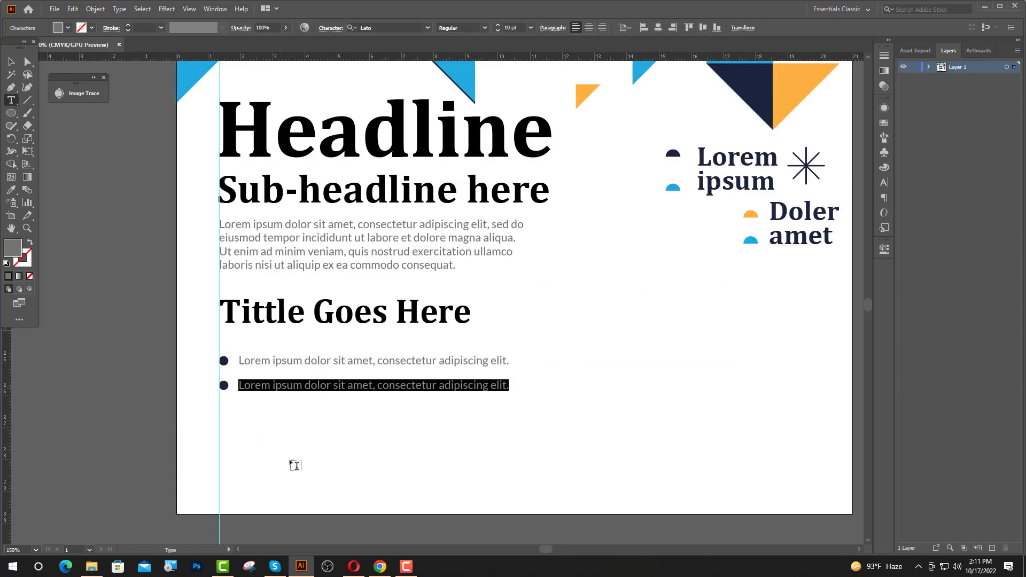
click(380, 566)
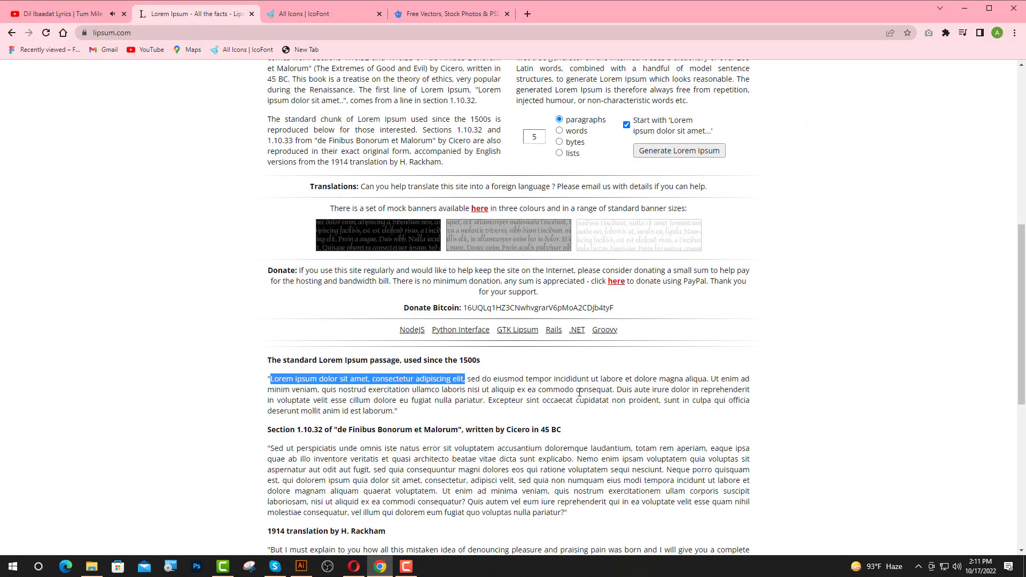
click(711, 380)
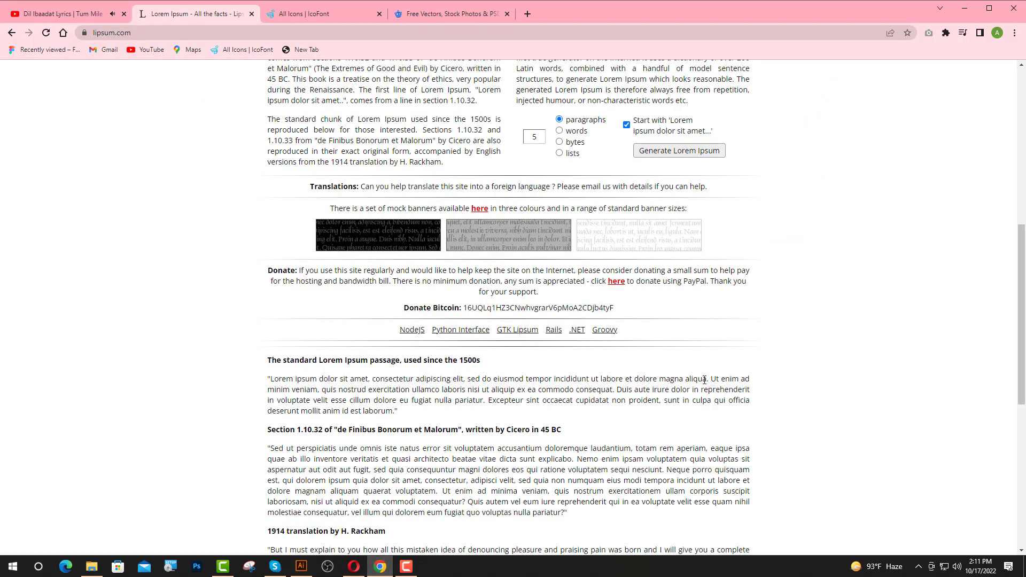
drag(704, 380, 470, 381)
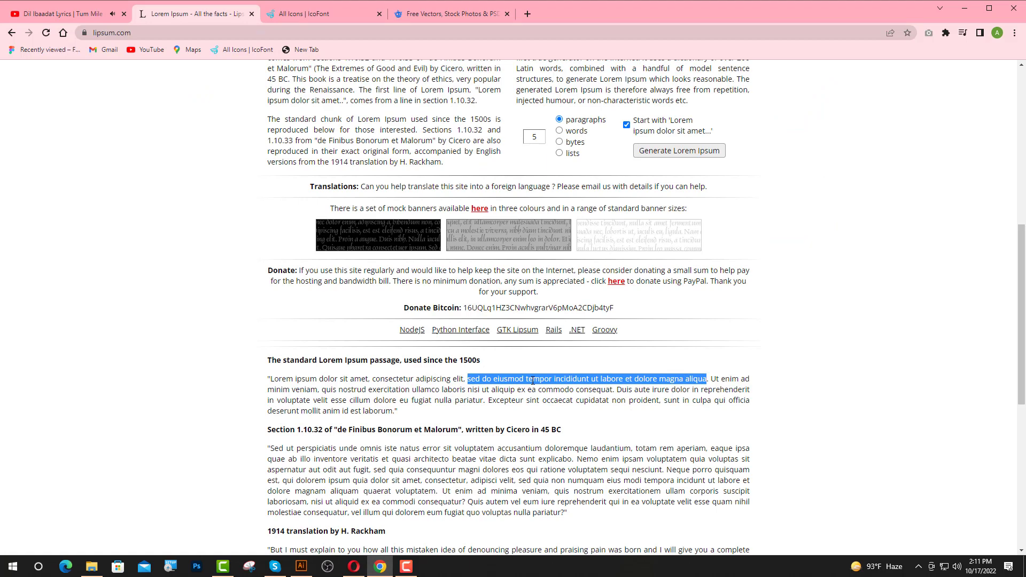
click(301, 567)
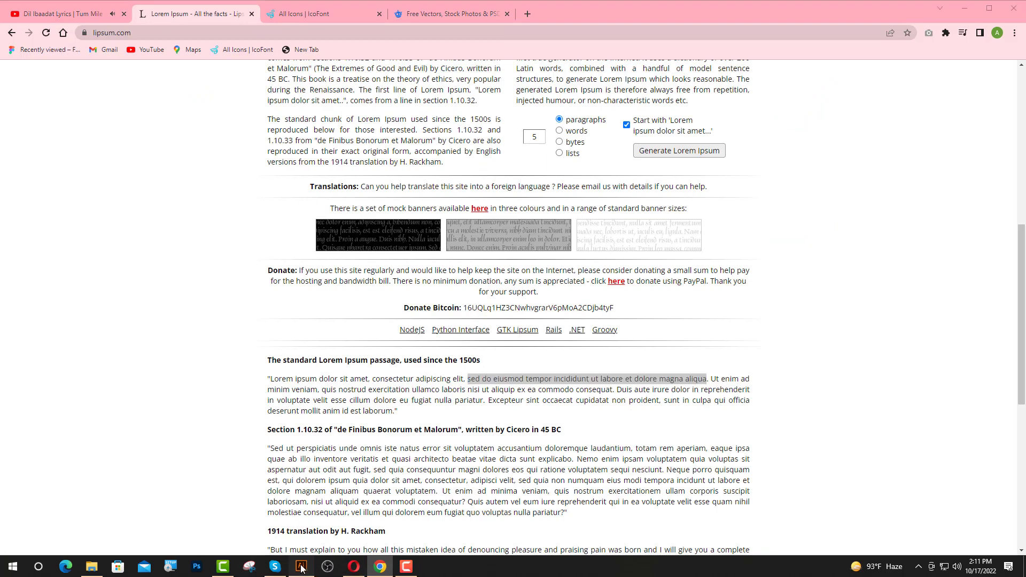
key(ctrl+v)
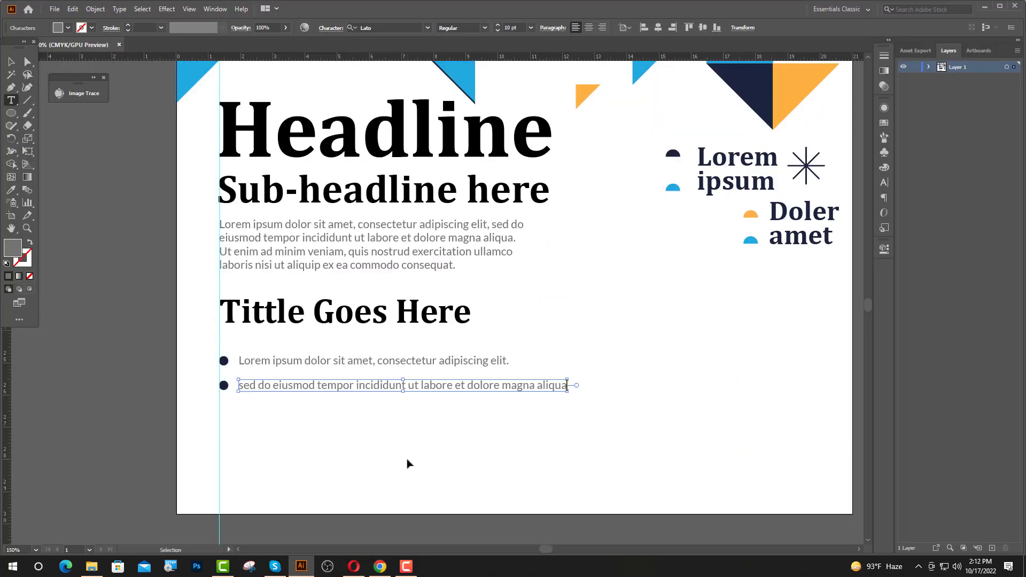
key(ctrl+equal)
key(Escape)
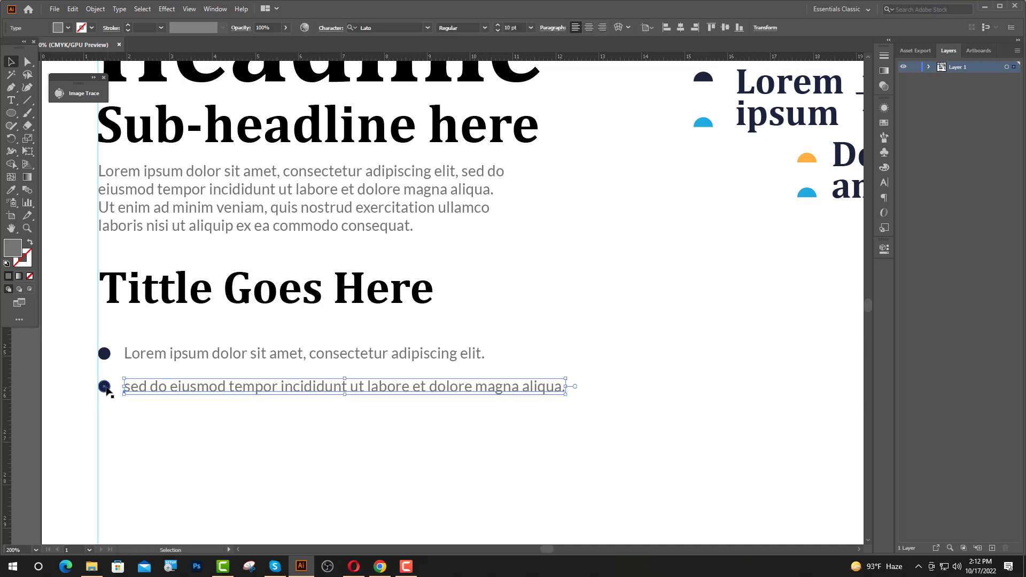
Duplicate the second bullet circle and its text line directly below as a third bullet item
shift+click(106, 389)
drag(167, 392, 172, 425)
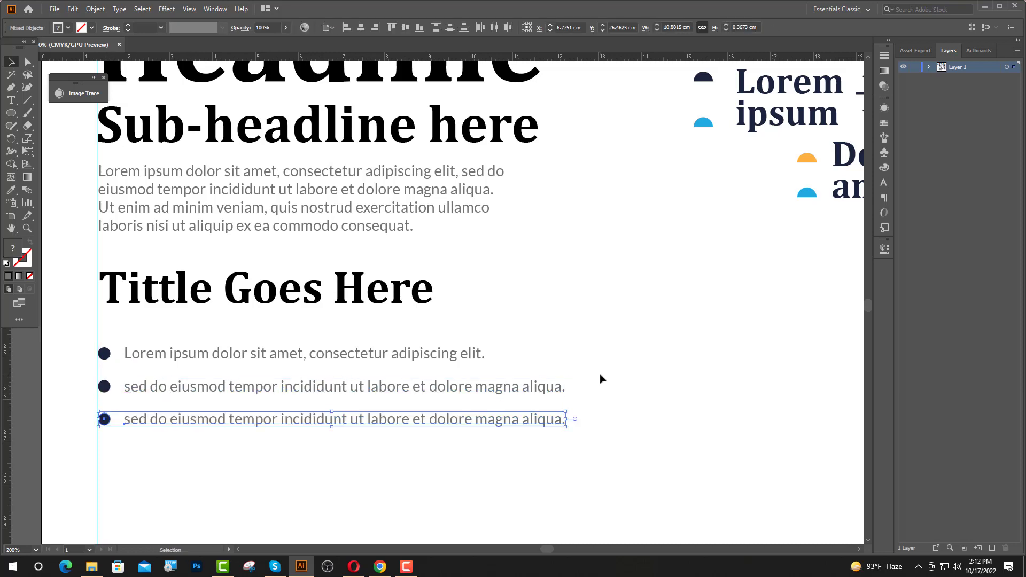
click(600, 379)
Replace the third bullet's text with "Lorem Ipsum is simply dummy text of the printing and typesetting industry." copied from the Lorem Ipsum page in Chrome
double_click(480, 421)
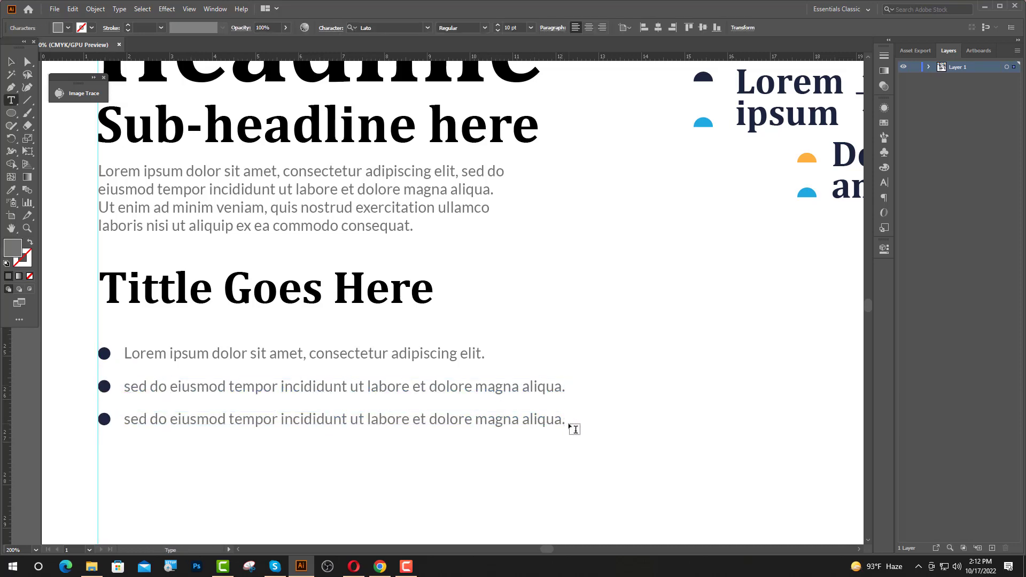
drag(575, 429, 101, 443)
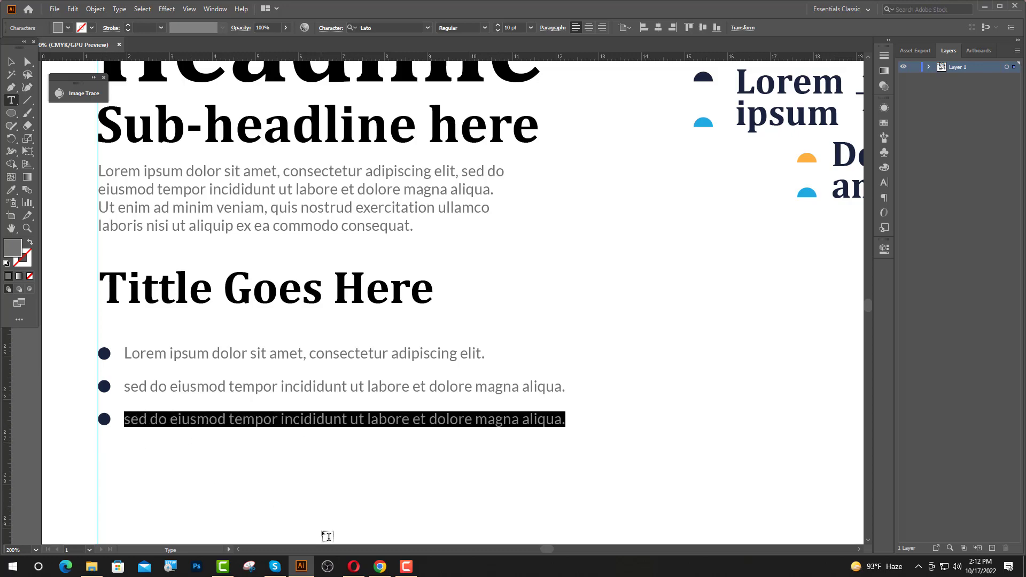
click(380, 567)
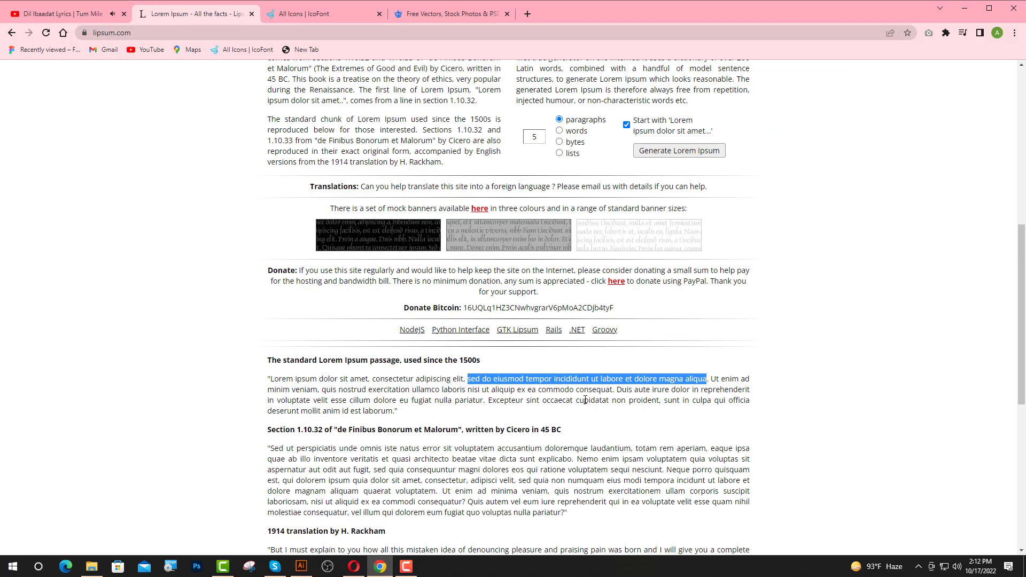
scroll(585, 400, up, 7)
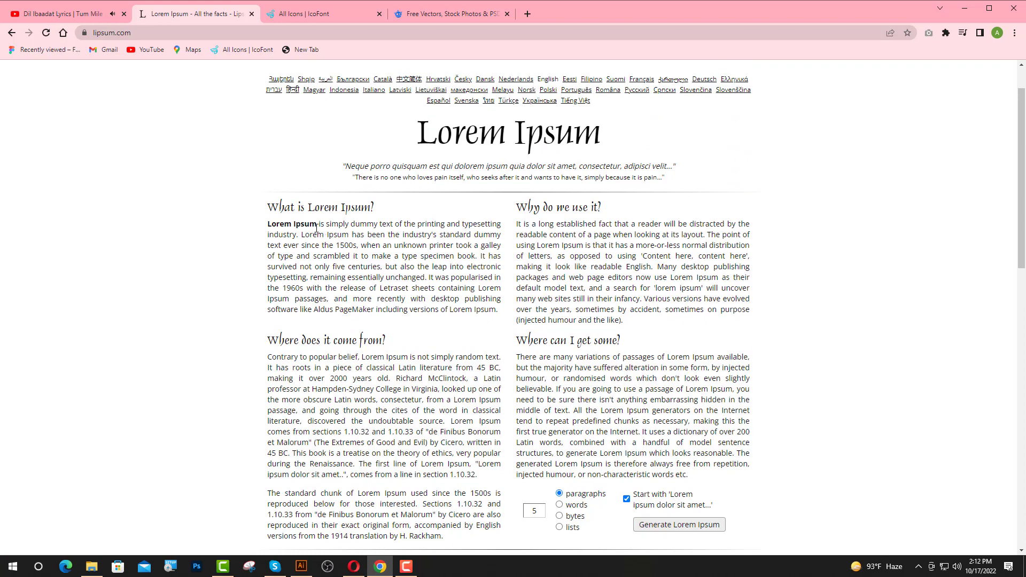
drag(269, 224, 291, 235)
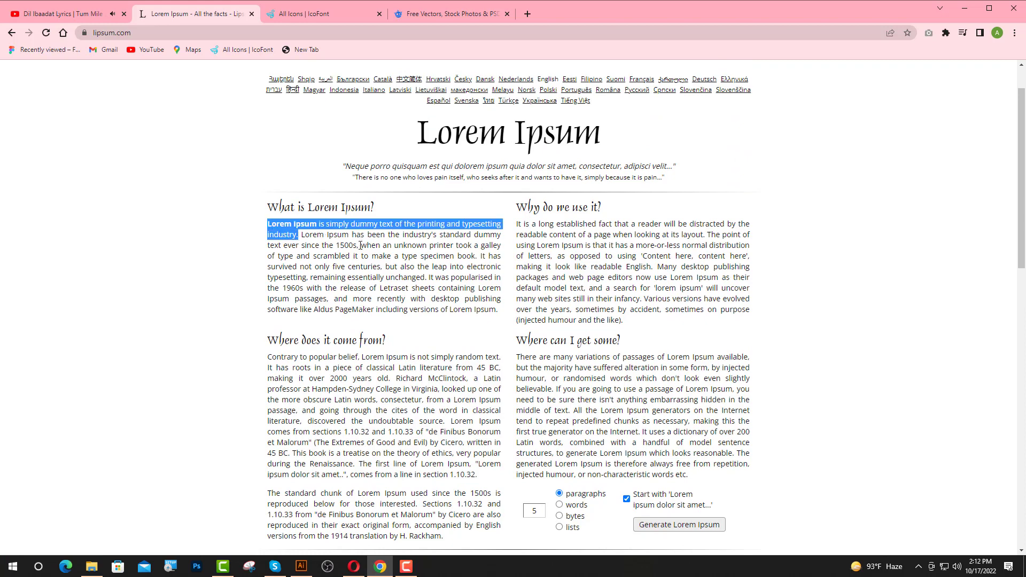
click(301, 567)
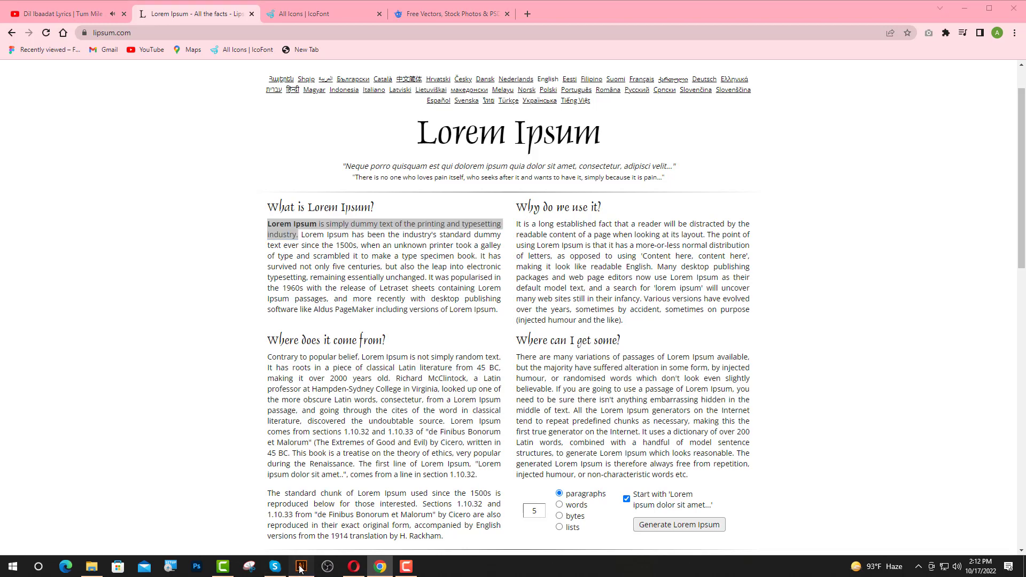
text(Lorem Ipsum is simply dummy text of the printing and typesetting industry.)
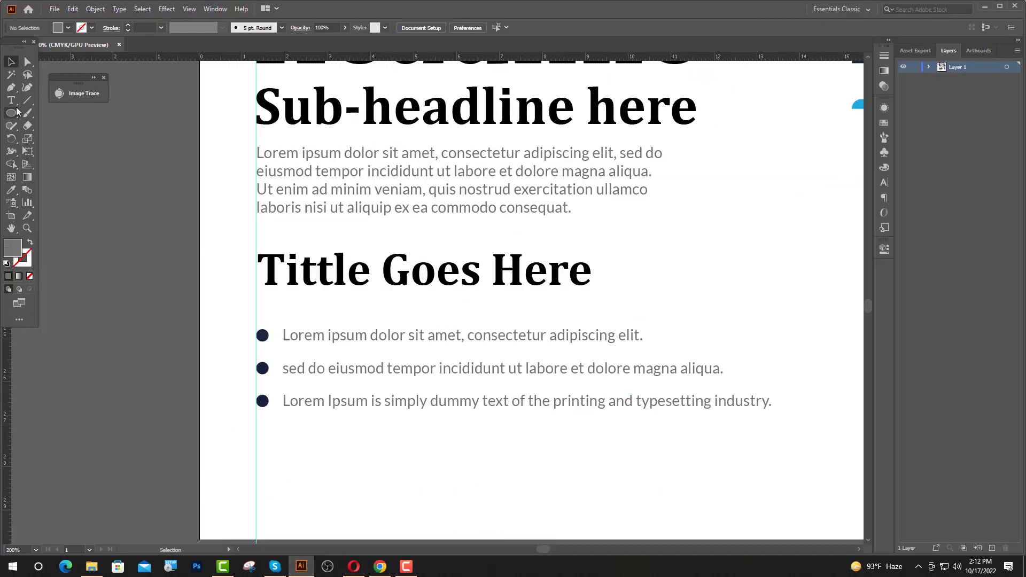
Capitalise the first letter of the second bullet's text so it begins with "Sed"
click(12, 101)
drag(289, 373, 285, 374)
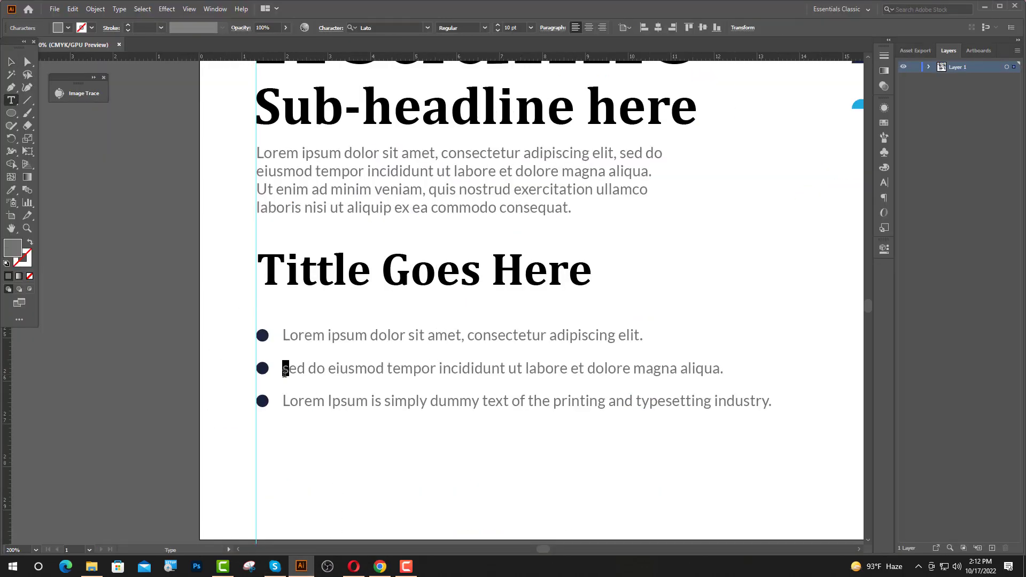
text(S)
key(Escape)
Move the three bullet items up together to tighten the gap below "Tittle Goes Here"
click(428, 340)
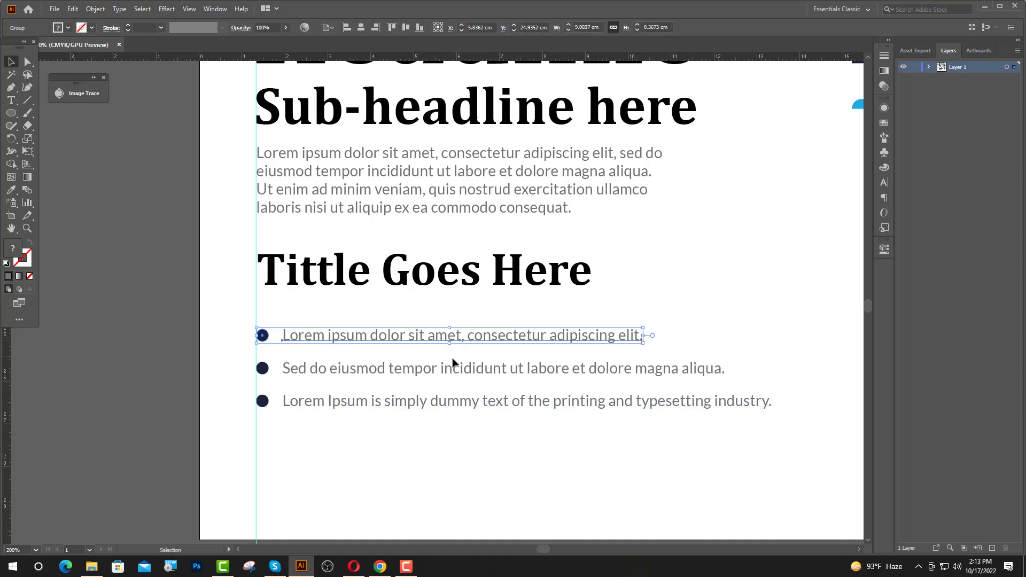
shift+click(451, 371)
shift+click(442, 408)
key(Up)
key(Up)
key(Up)
key(Up)
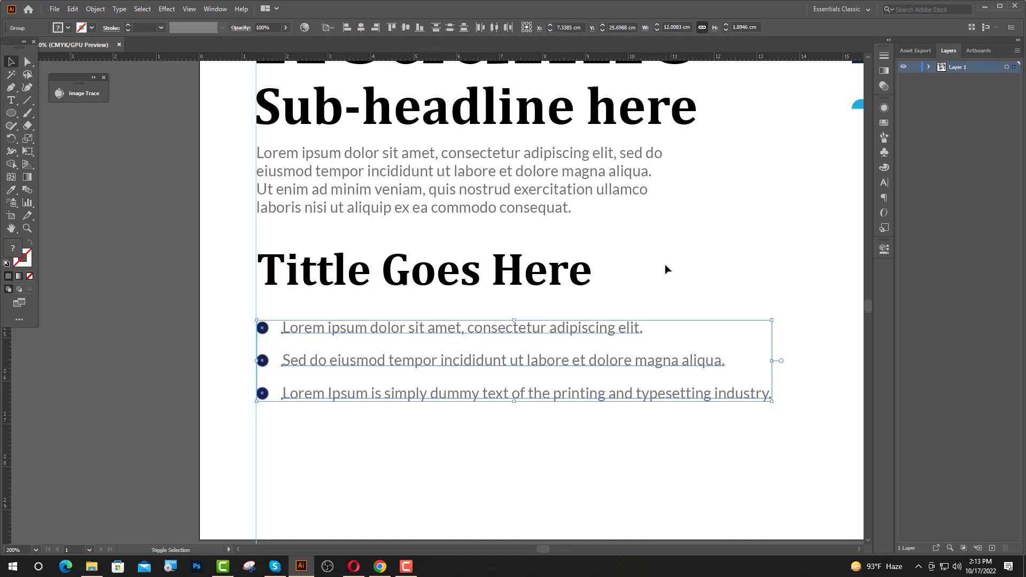
key(Up)
key(Up)
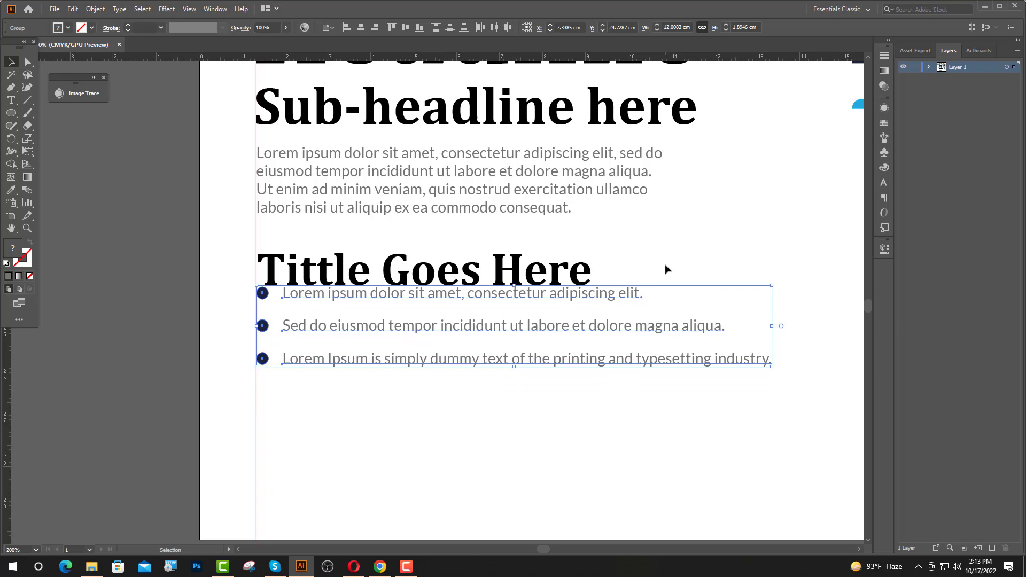
key(Down)
key(Down)
key(Down)
key(Down)
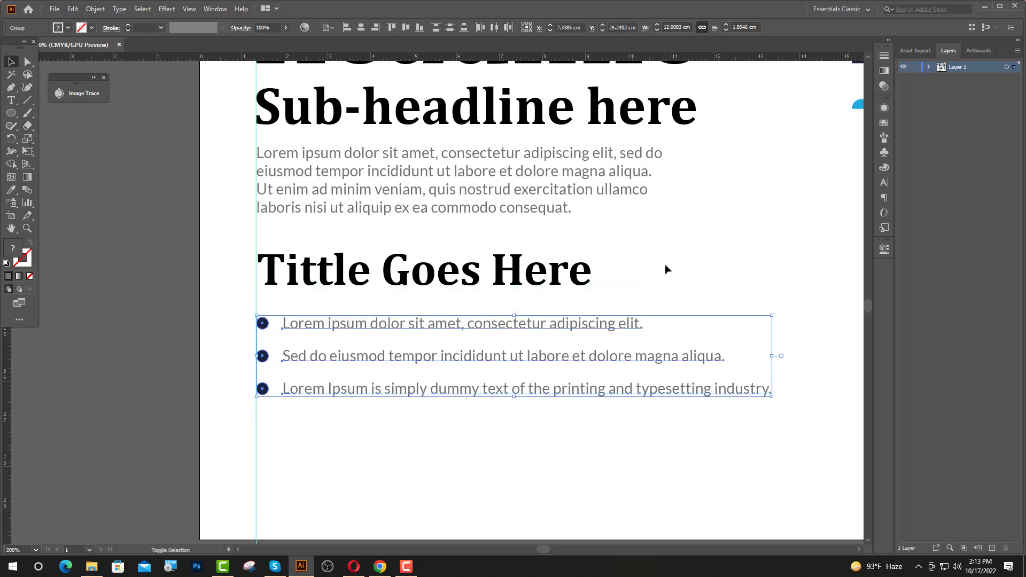
Shift the title and its three bullets together vertically, leaving a wider gap beneath the body paragraph
shift+click(581, 267)
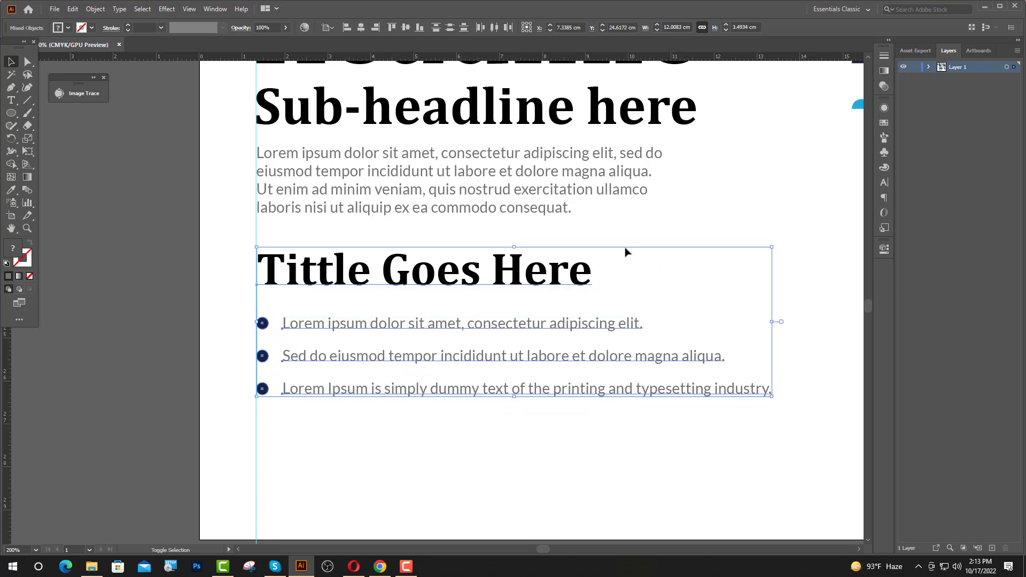
key(Up)
key(Up)
key(Up)
key(Up)
key(Up)
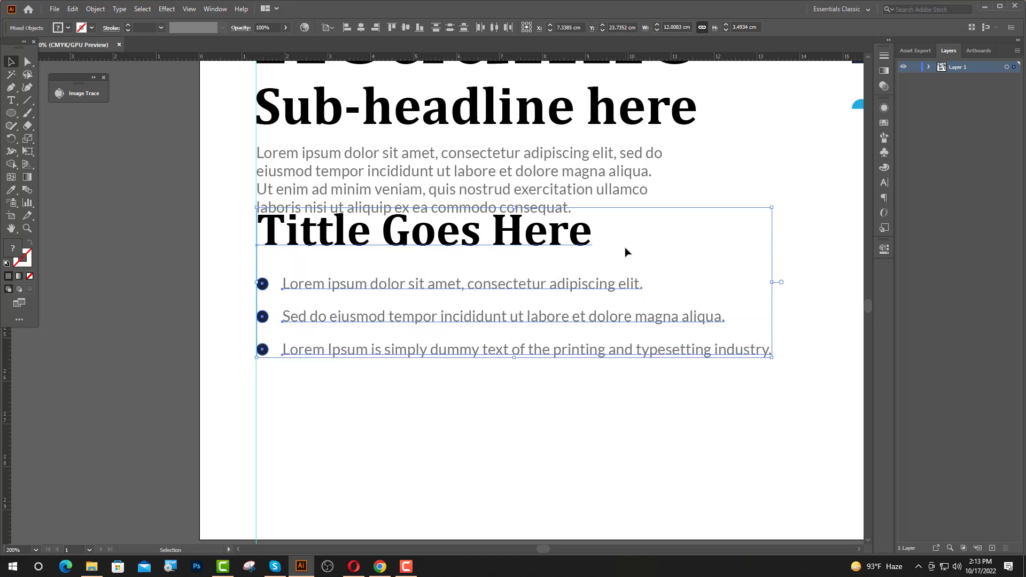
key(Down)
key(Down)
key(Down)
key(Down)
key(Down)
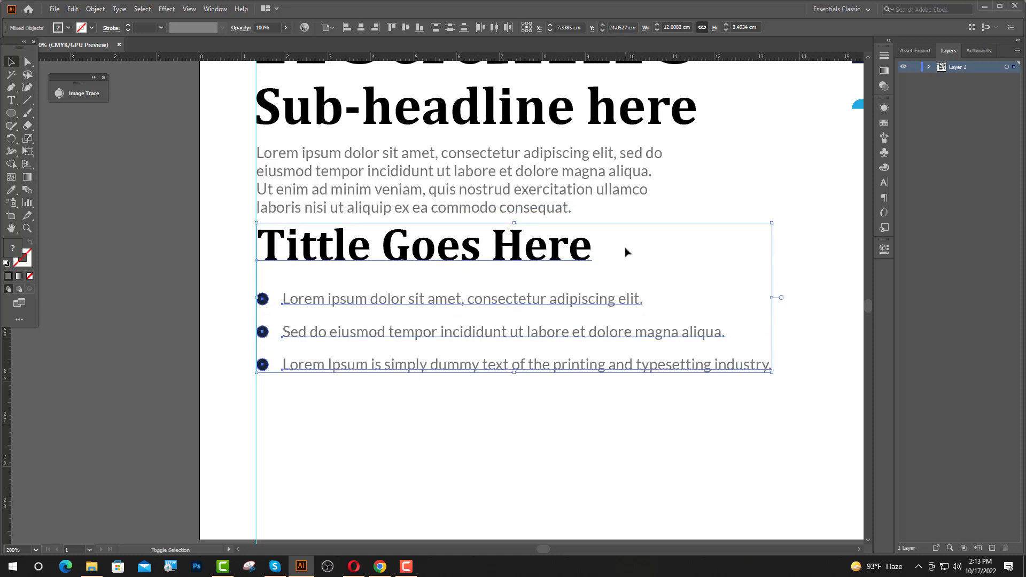
key(Down)
key(Down)
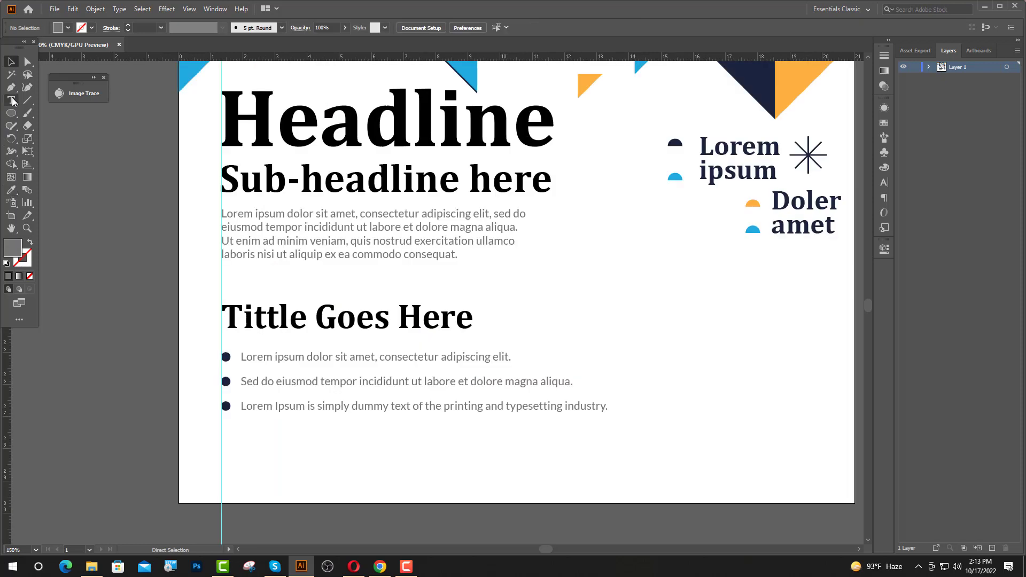
Add a "follow us :" text line below the bullets, using the navy Cambria Bold style of the "Lorem ipsum" logo text
click(12, 100)
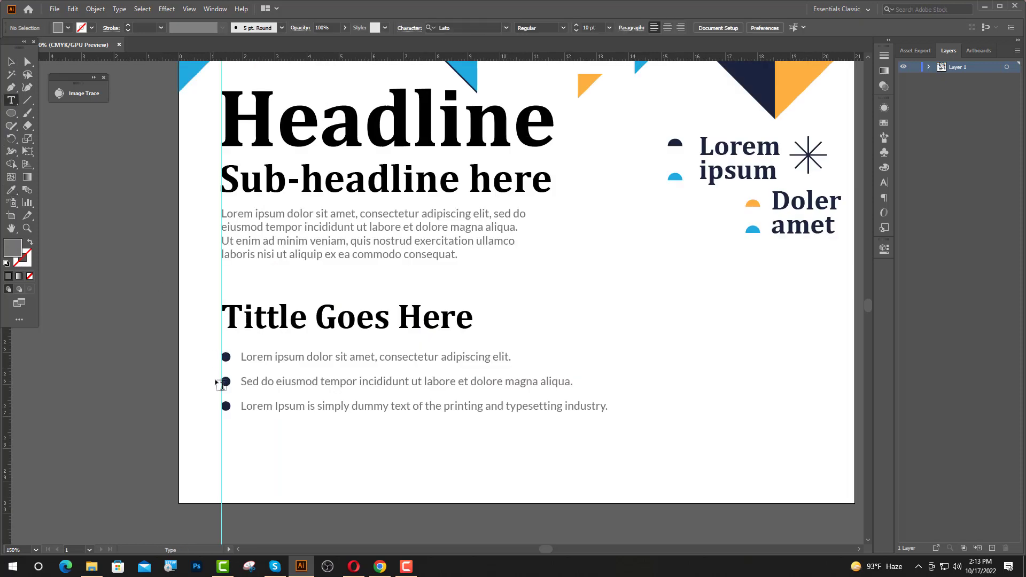
click(243, 461)
click(11, 190)
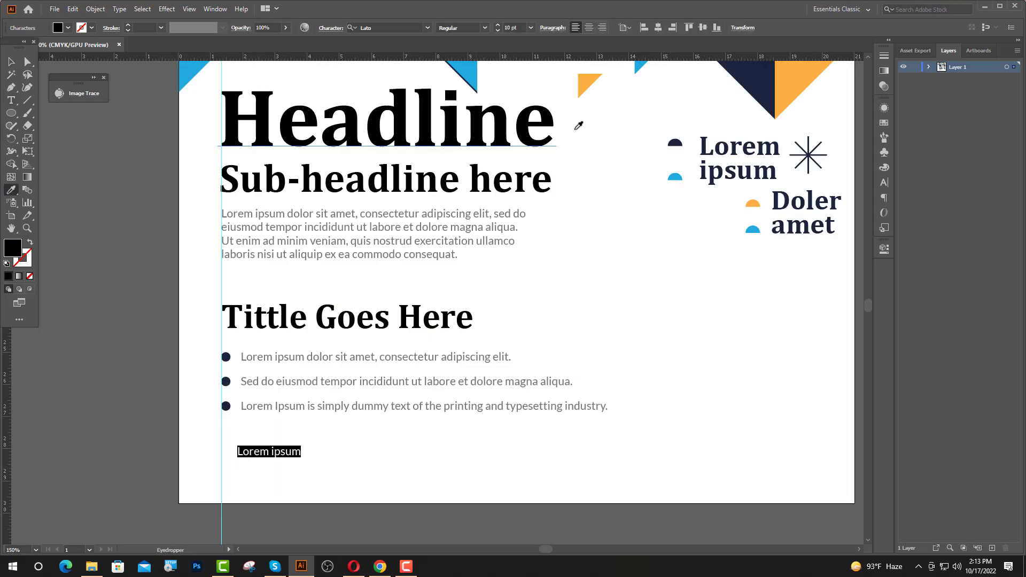
click(722, 142)
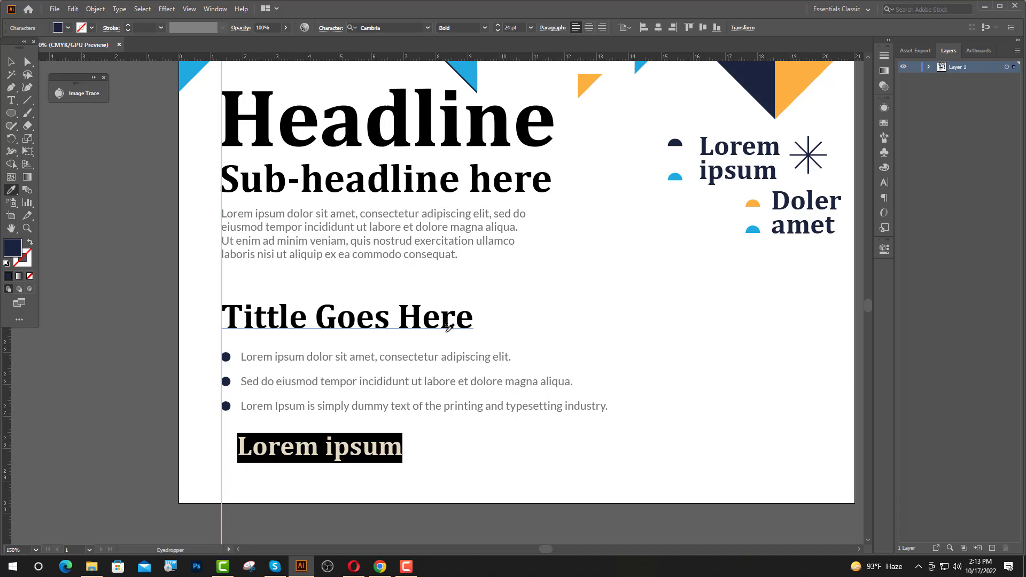
text(follo)
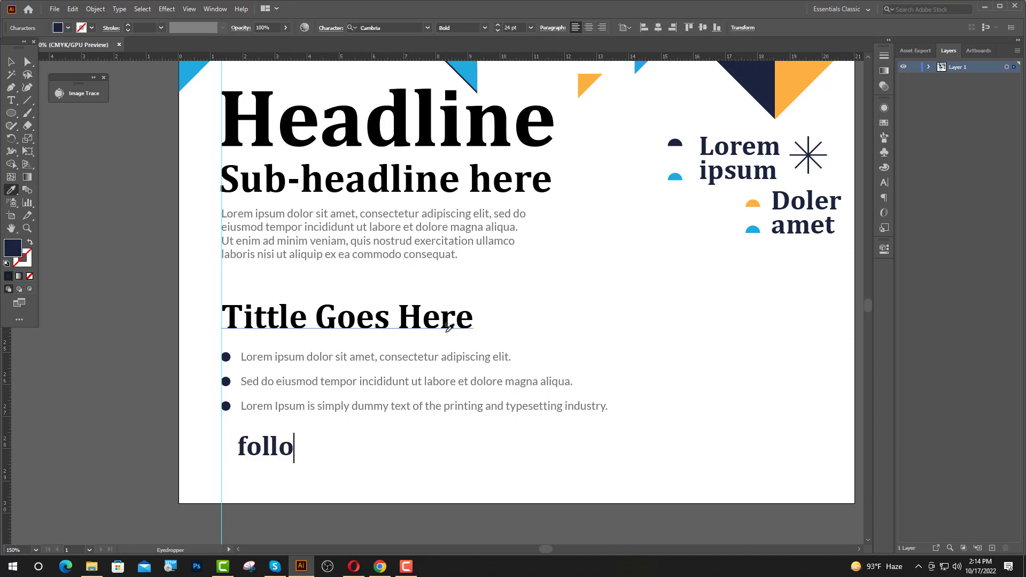
text(w us )
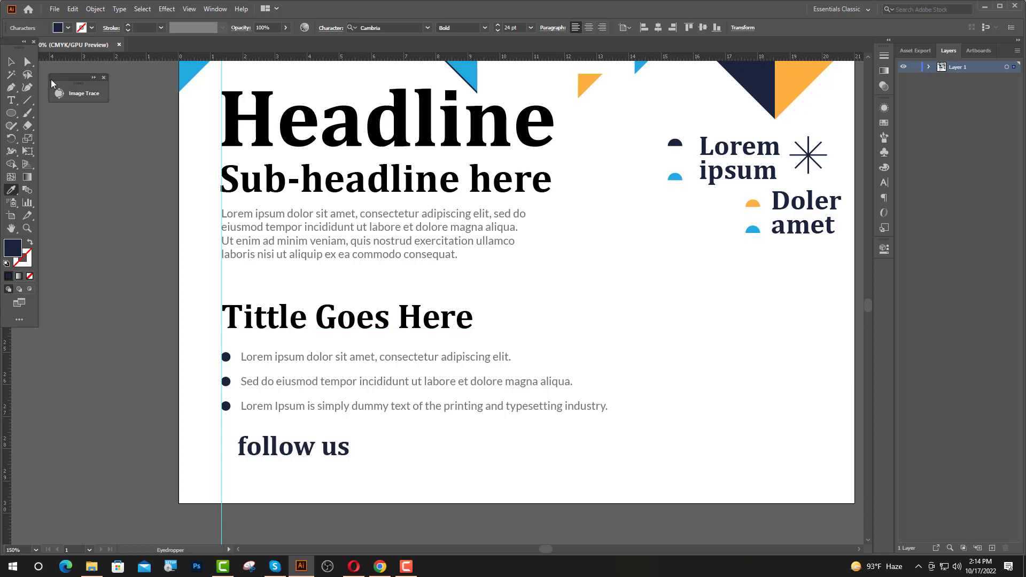
text(:)
key(Escape)
Set the "follow us :" text to 16 pt and align its left edge with the vertical guide
click(506, 28)
text(16)
key(Return)
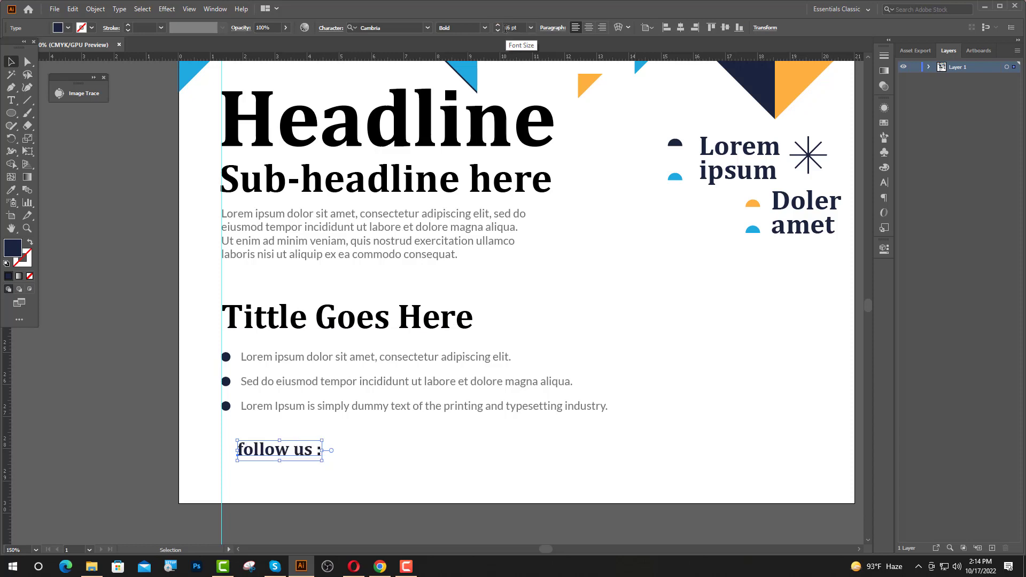
key(ctrl+shift+a)
drag(301, 453, 284, 453)
key(ctrl+shift+a)
Add a new placeholder text line beside "follow us :" for the social media icons
scroll(276, 453, up, 3)
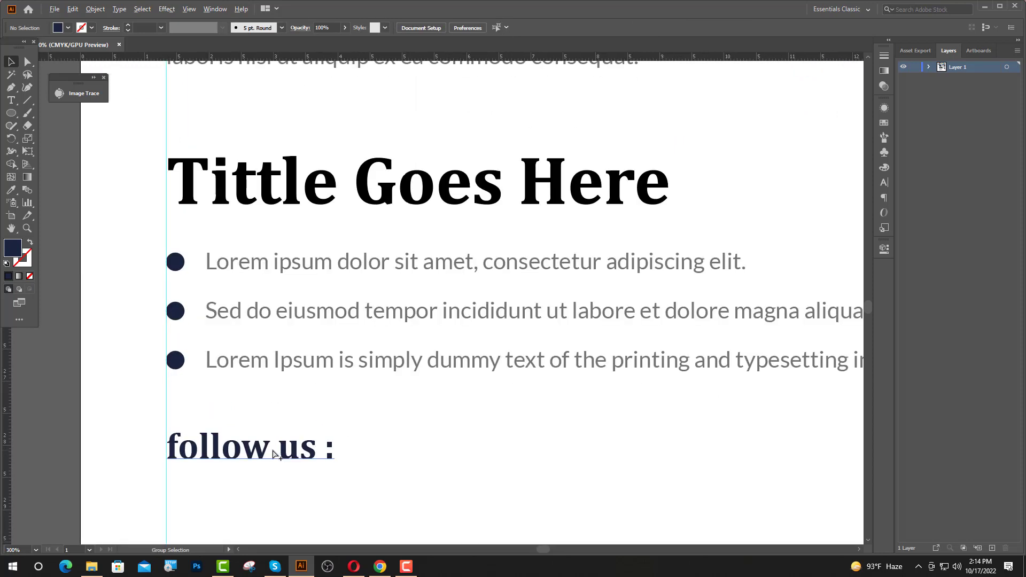
click(11, 100)
click(426, 452)
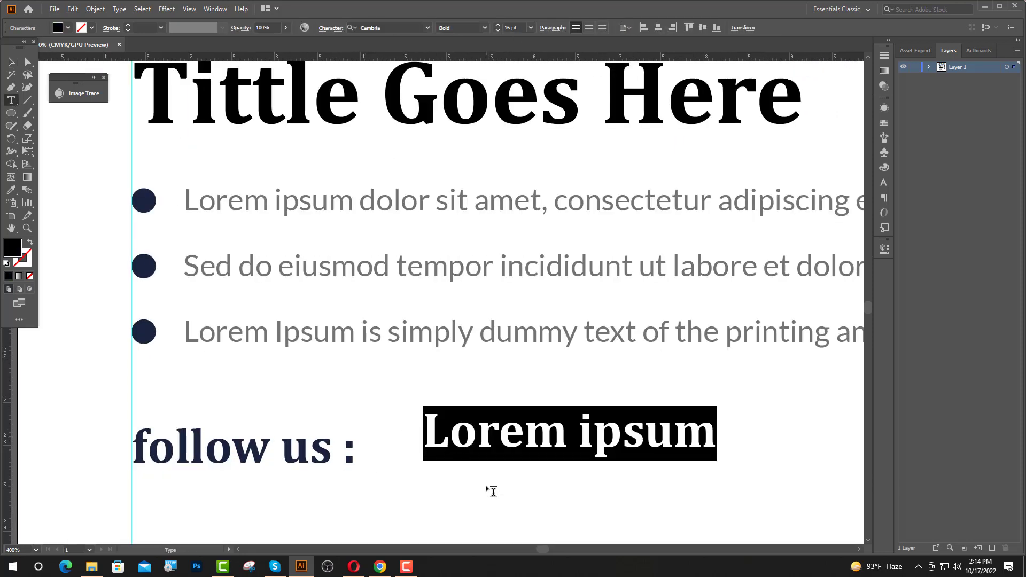
Switch to the IcoFont page in Chrome, search the icons for "ins" and copy the Instagram icon glyph
click(380, 567)
click(342, 15)
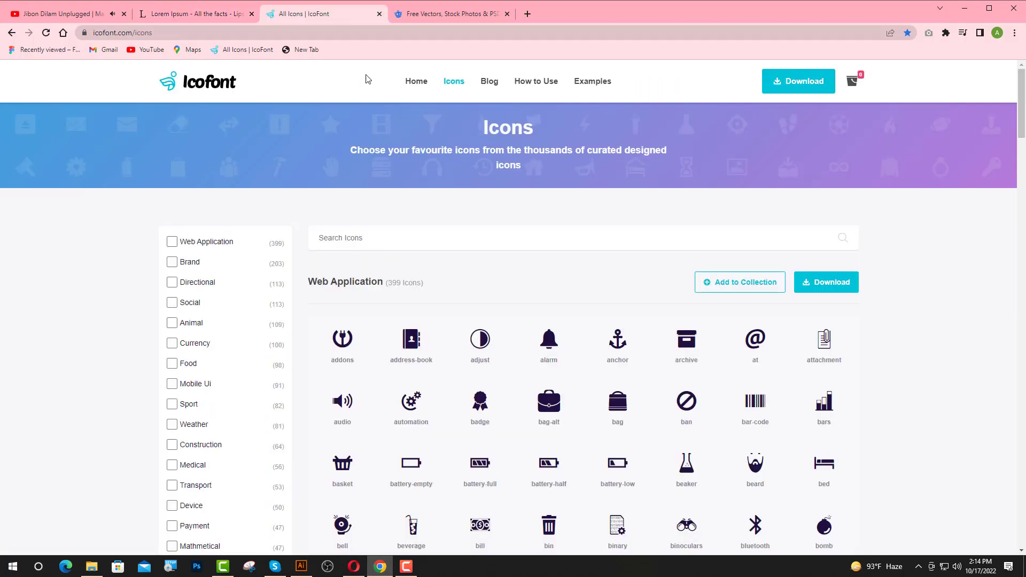
click(327, 244)
text(ins)
mouse_move(436, 280)
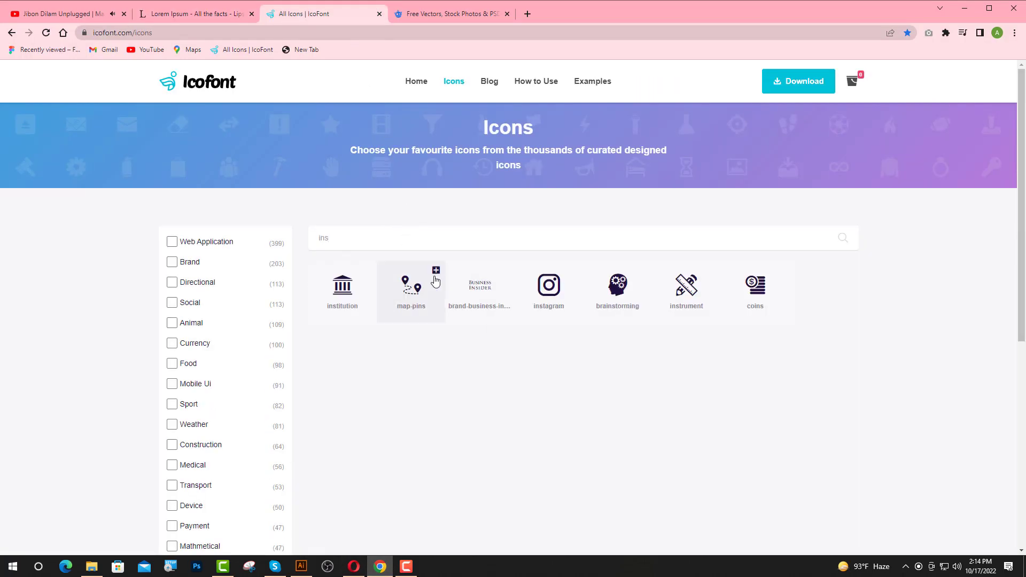
click(549, 289)
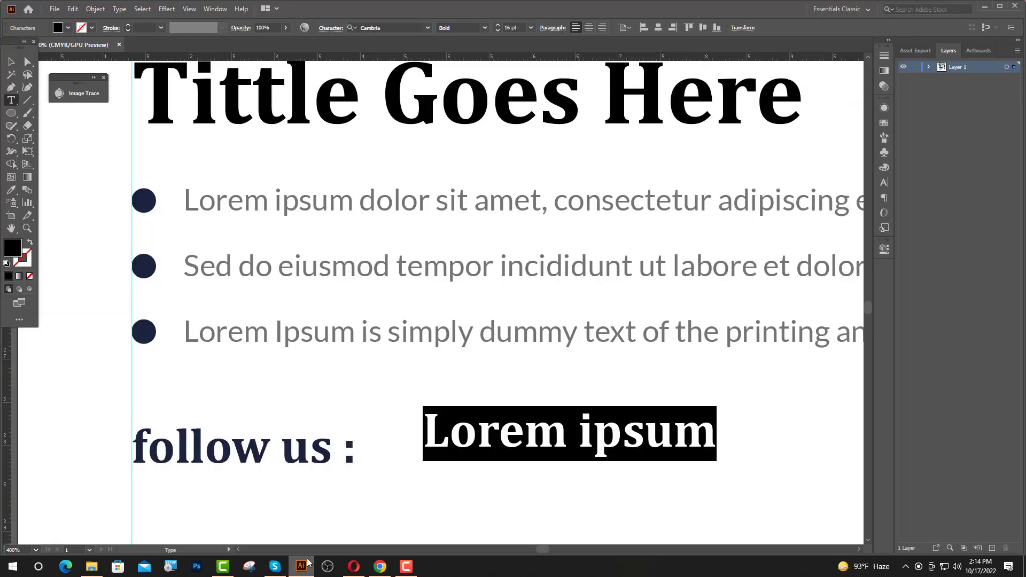
Back in Illustrator, replace the placeholder beside "follow us :" with the copied Instagram glyph and set its font to icofont
click(301, 566)
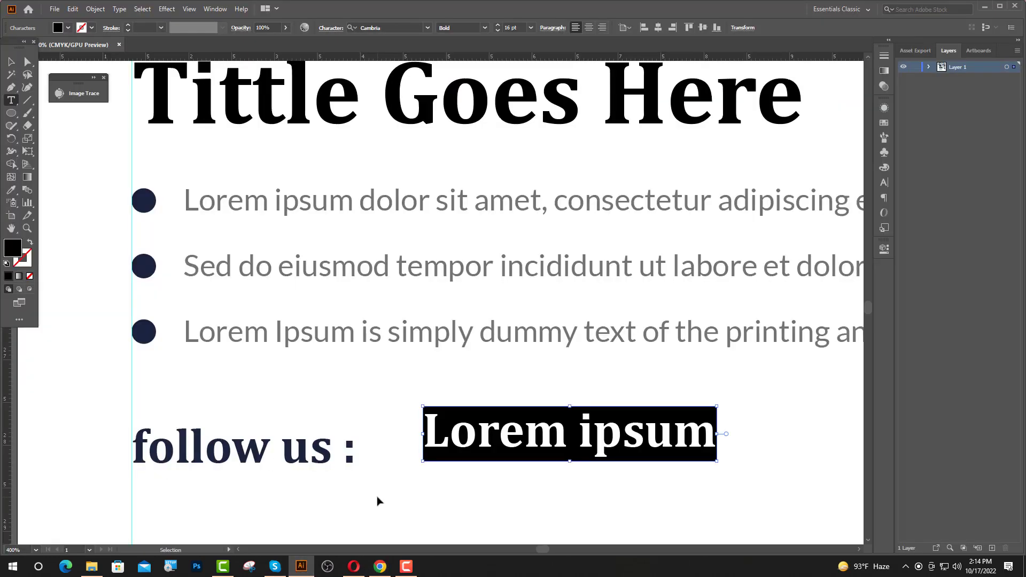
key(ctrl+v)
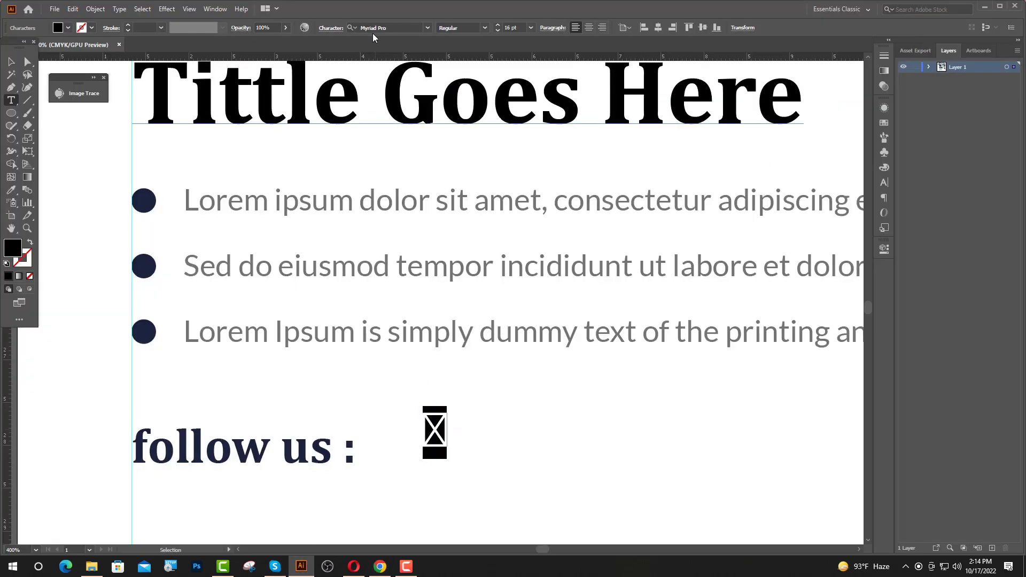
click(400, 27)
text(ico)
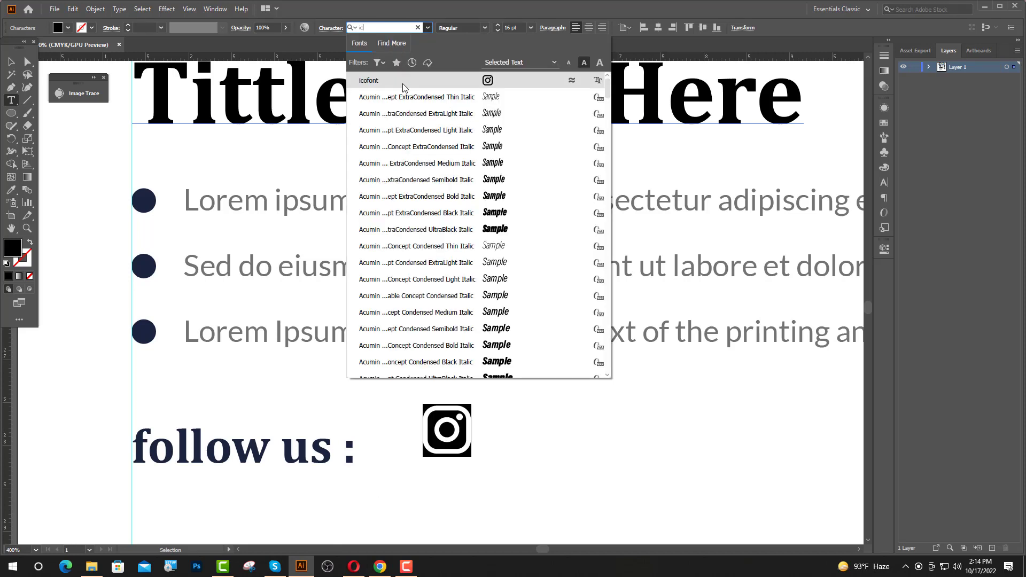
click(403, 82)
key(Escape)
click(386, 378)
Line up the Instagram icon with "follow us :", duplicate it alongside and replace the copy with IcoFont's Pinterest glyph, searched with "pint"
drag(461, 440, 497, 449)
key(t)
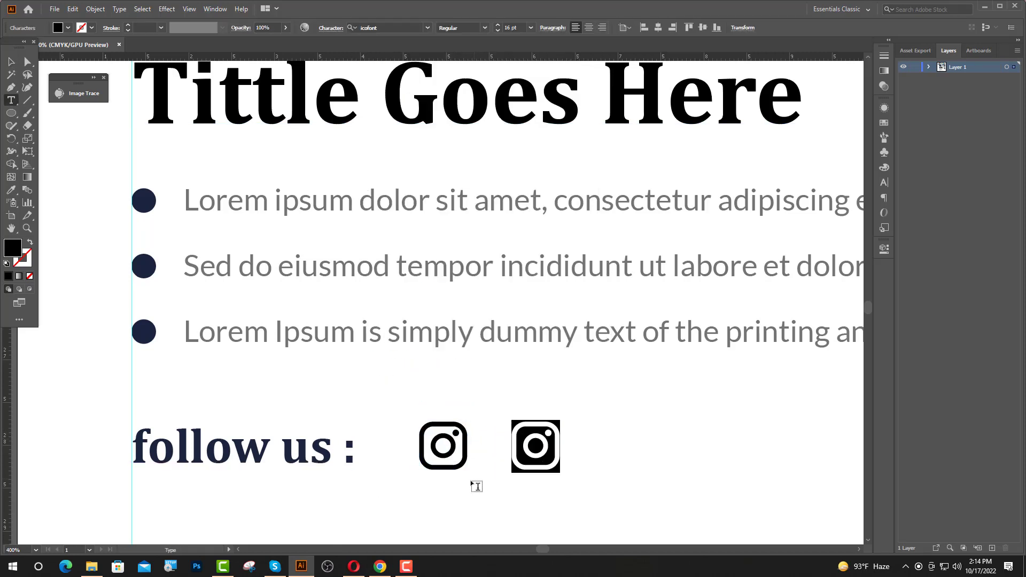
click(380, 567)
click(741, 165)
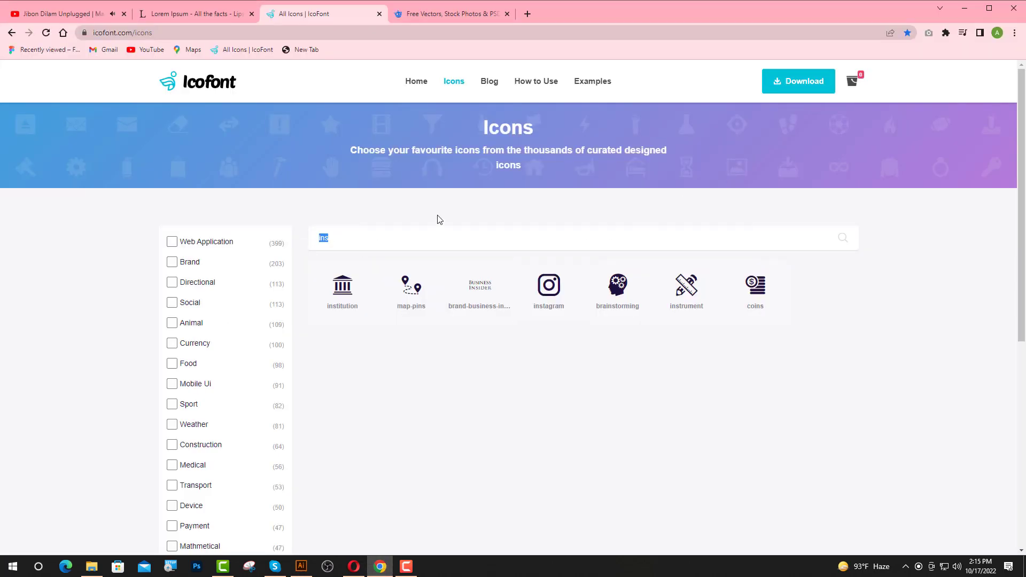
text(pint)
click(342, 286)
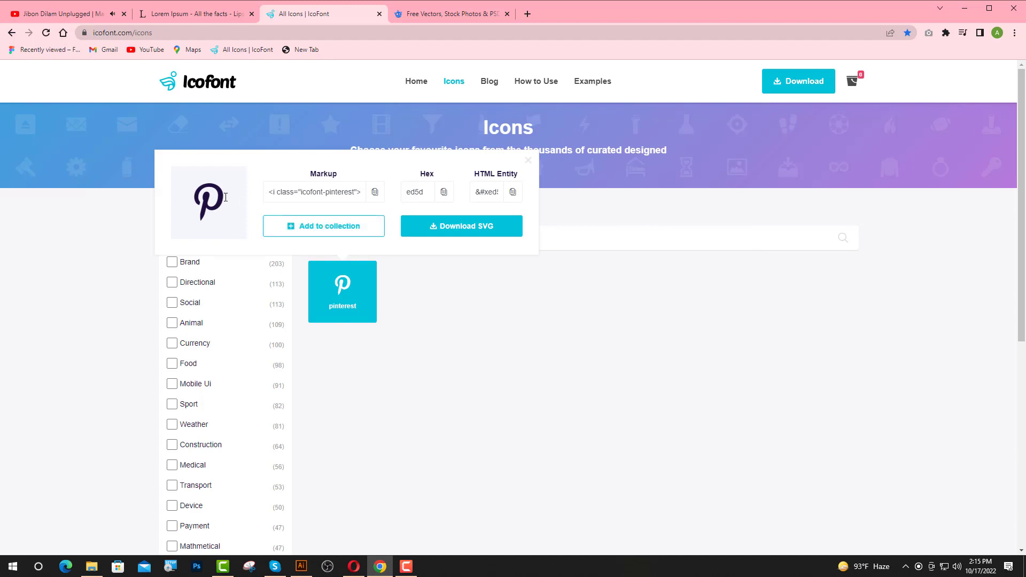
drag(226, 197, 203, 201)
click(300, 566)
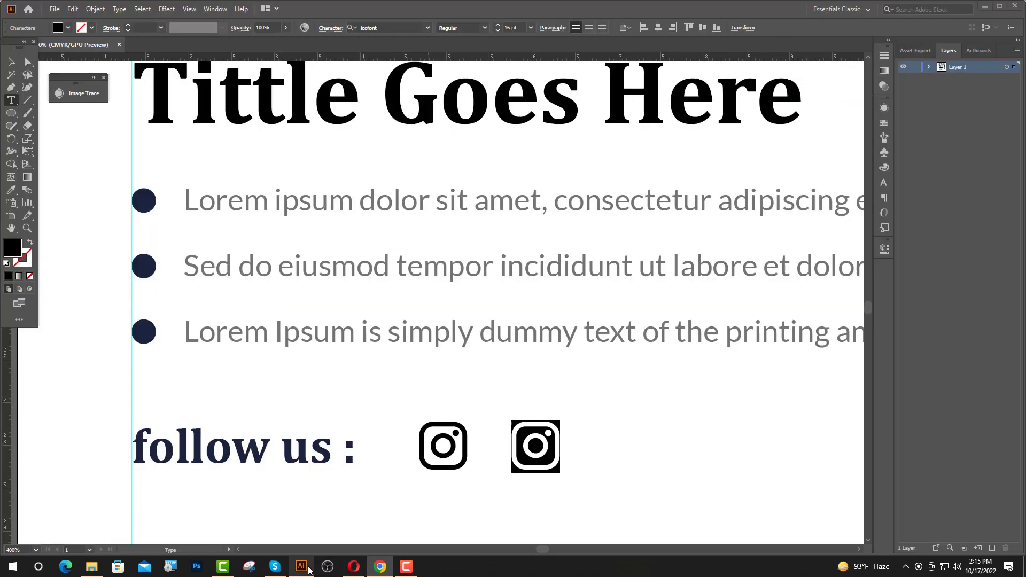
key(ctrl+v)
ctrl+click(478, 507)
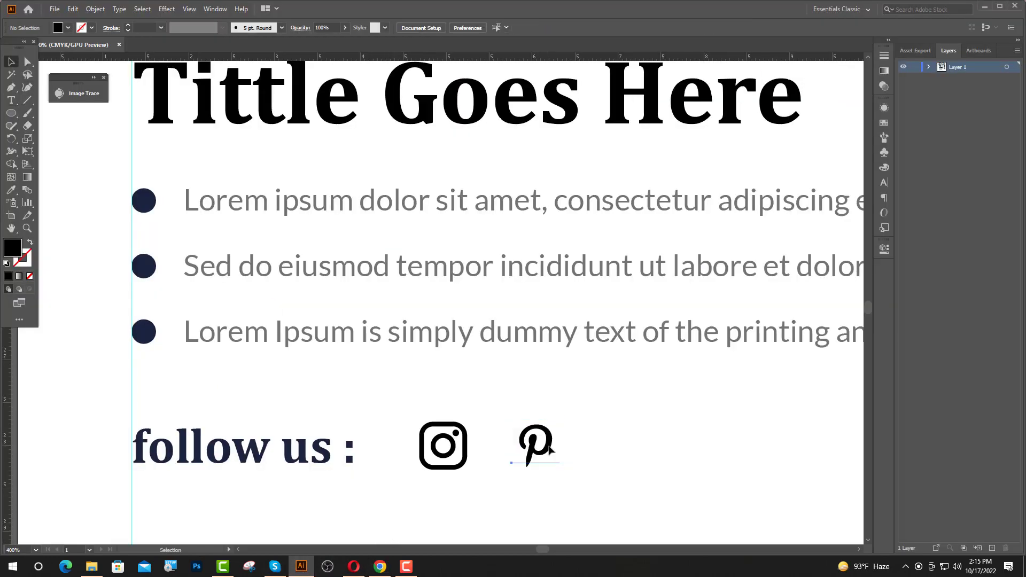
Duplicate the Pinterest icon alongside and replace the copy with the Twitter glyph from IcoFont, searched with "twi"
drag(550, 445, 569, 452)
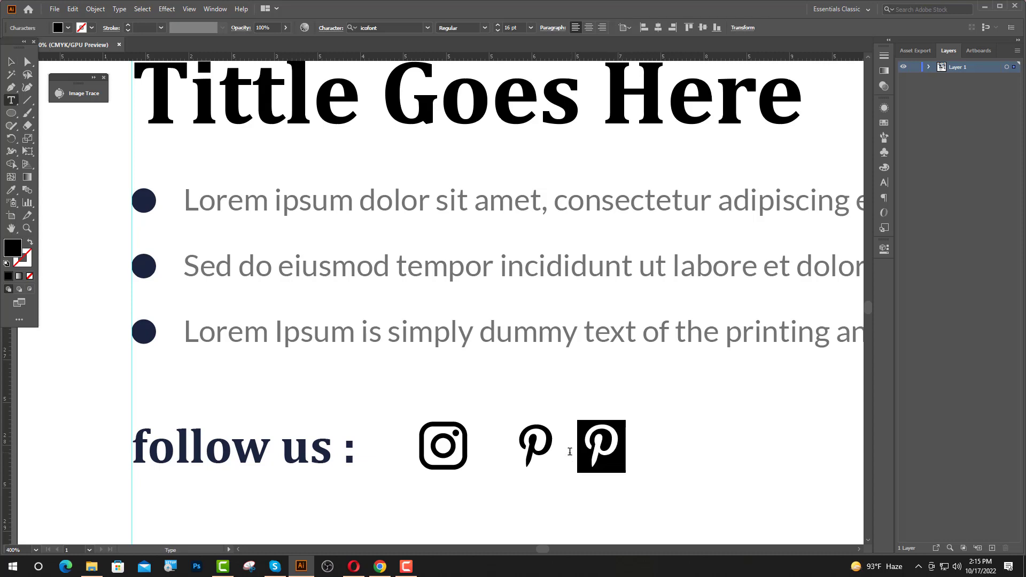
click(380, 566)
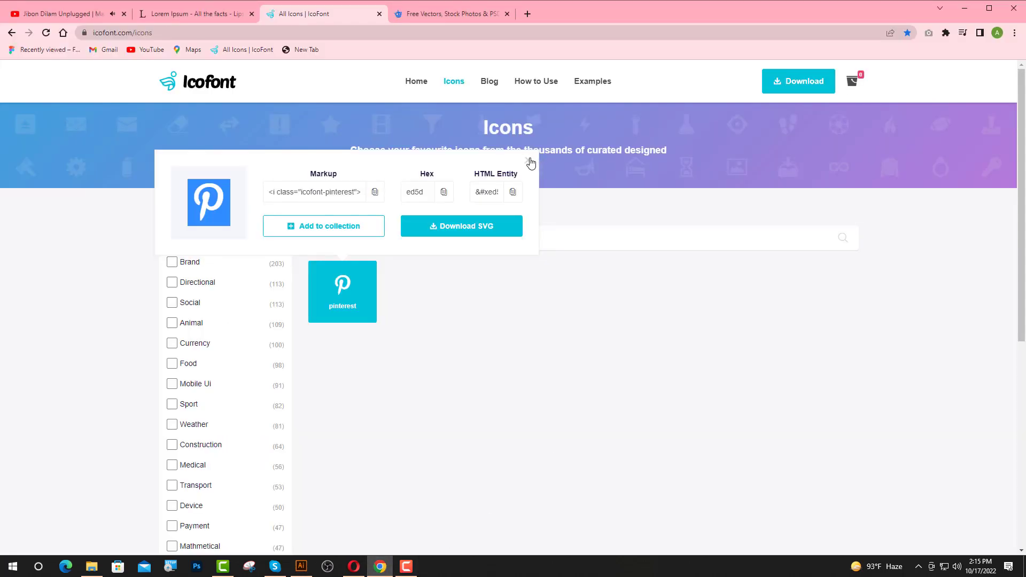
click(531, 161)
key(BackSpace)
text(twi)
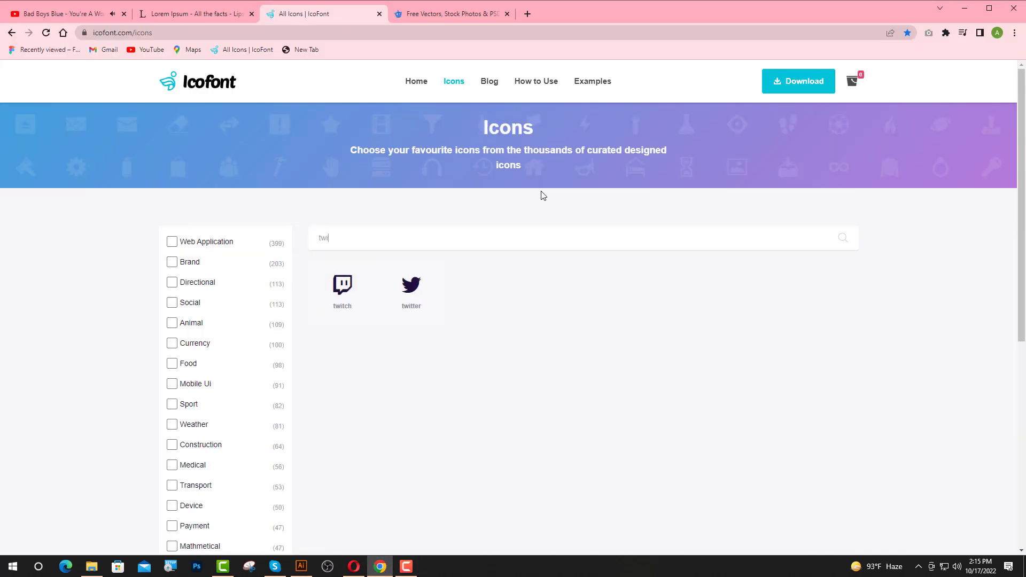
click(422, 294)
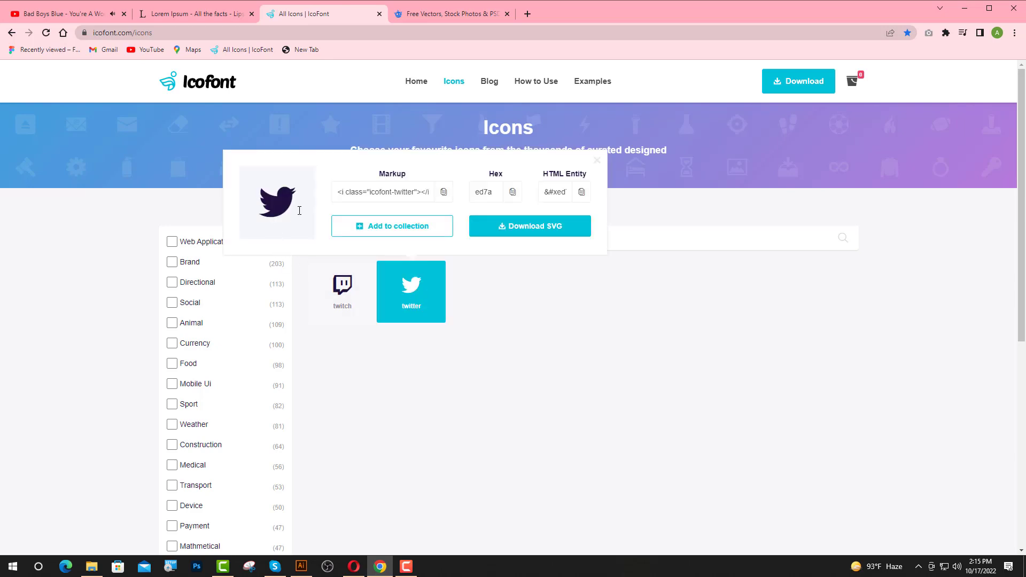
click(302, 566)
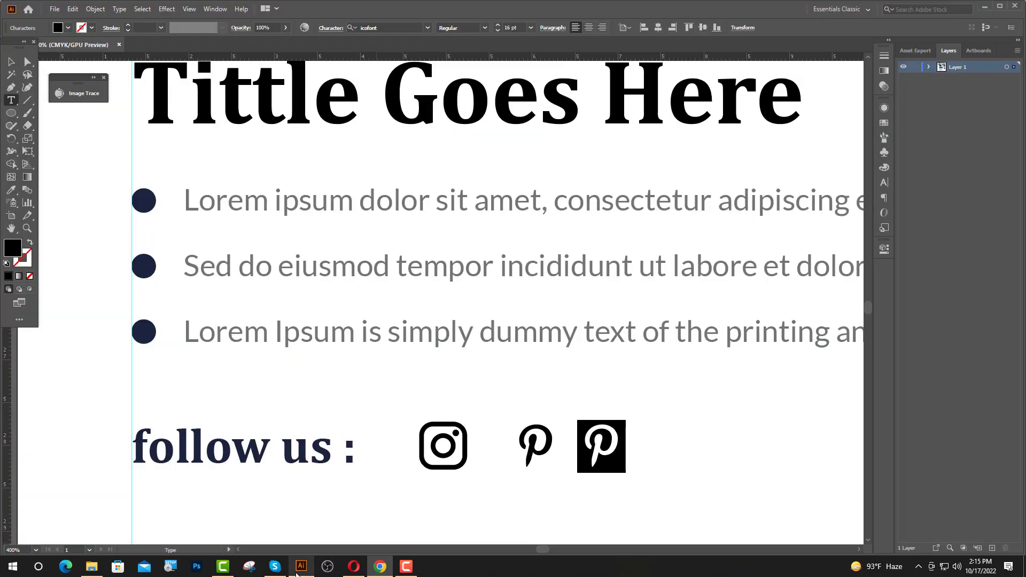
key(ctrl+v)
key(Escape)
Duplicate the Twitter icon alongside and replace the copy with the Facebook glyph from IcoFont, searched with "fac"
drag(703, 448, 695, 455)
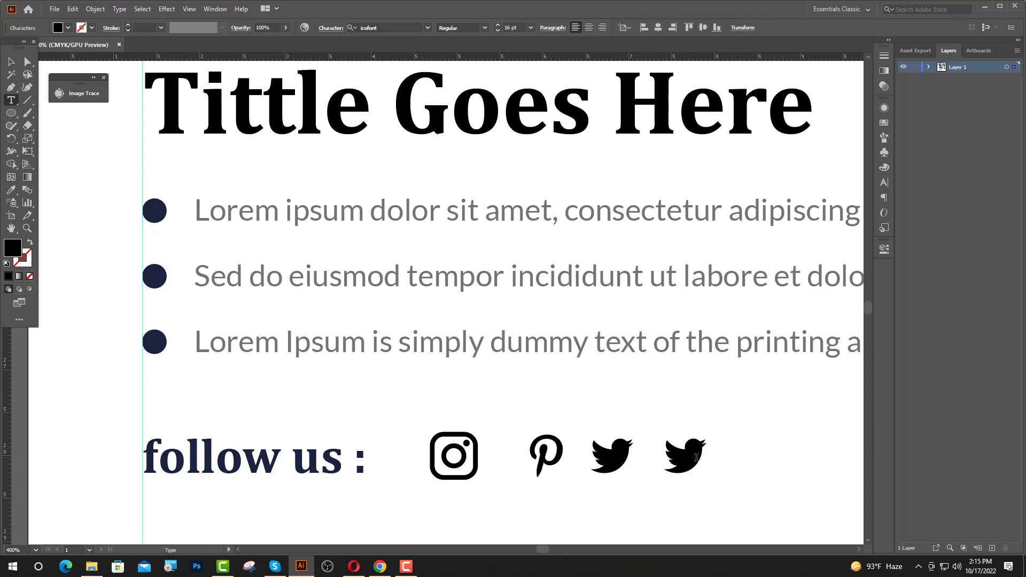
click(380, 567)
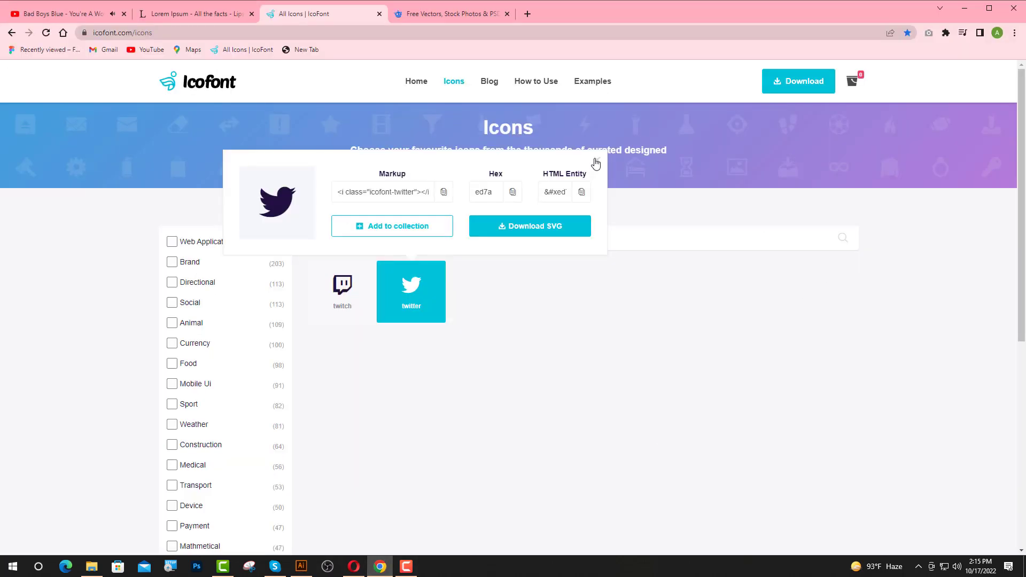
click(597, 161)
key(BackSpace)
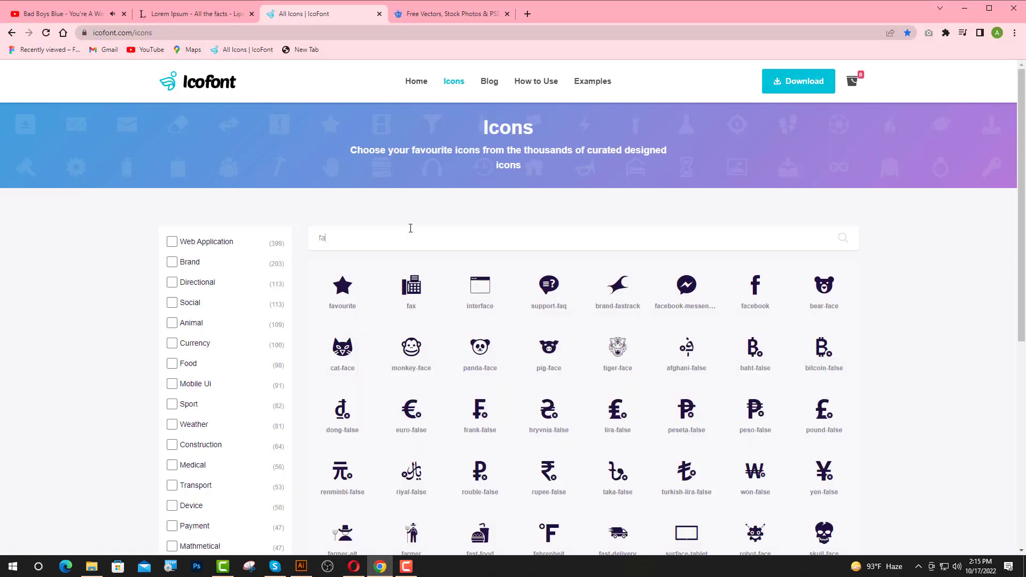
text(fac)
click(475, 301)
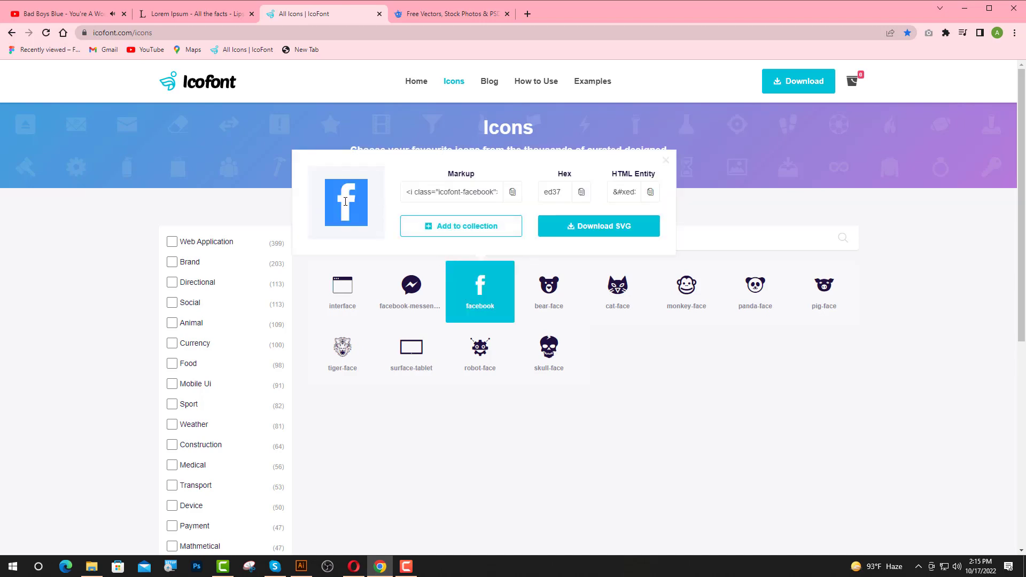
click(301, 569)
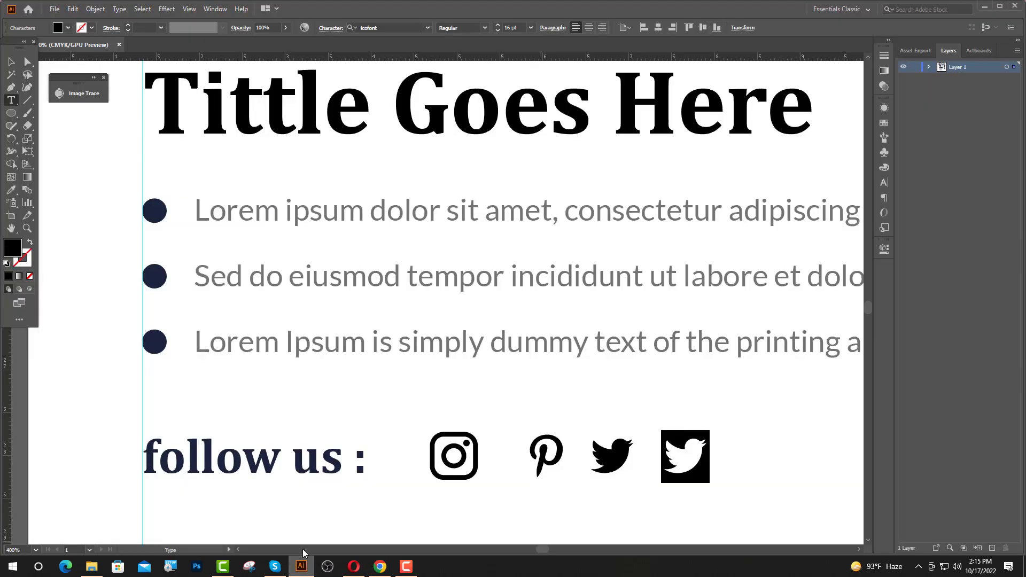
key(ctrl+v)
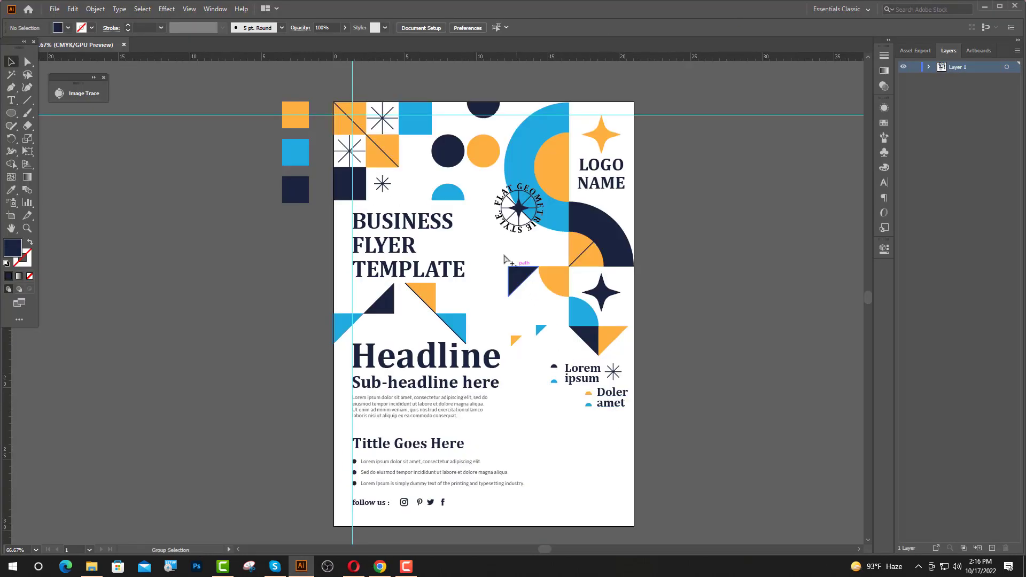
Duplicate the line asterisk beside "Lorem ipsum" twice, placing one copy on each side of the triangles above the headline
scroll(470, 241, up, 1)
drag(686, 436, 454, 325)
drag(454, 324, 294, 324)
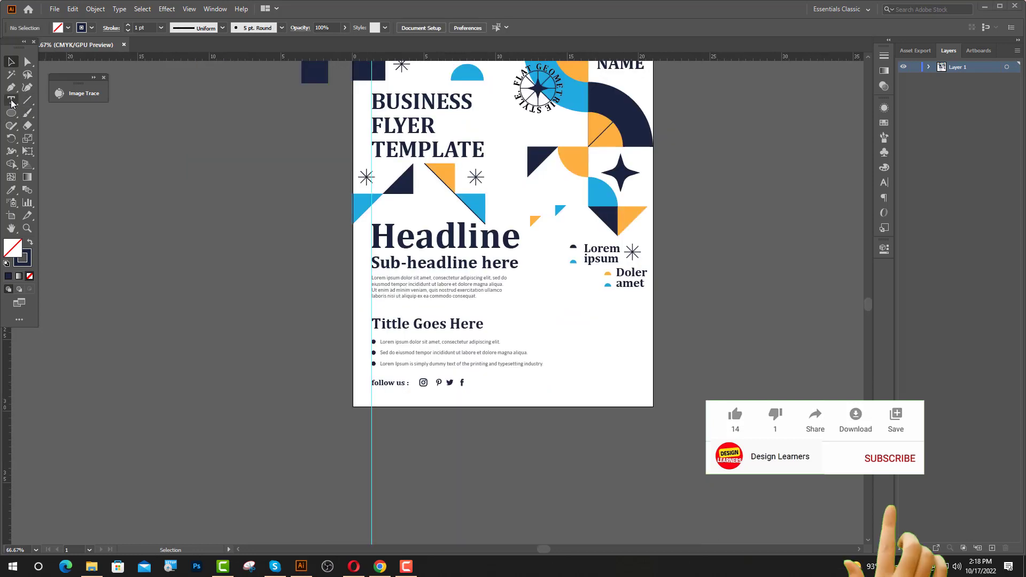
Add a new text line below "follow us :" and match its navy Cambria Bold style with the Eyedropper
click(12, 101)
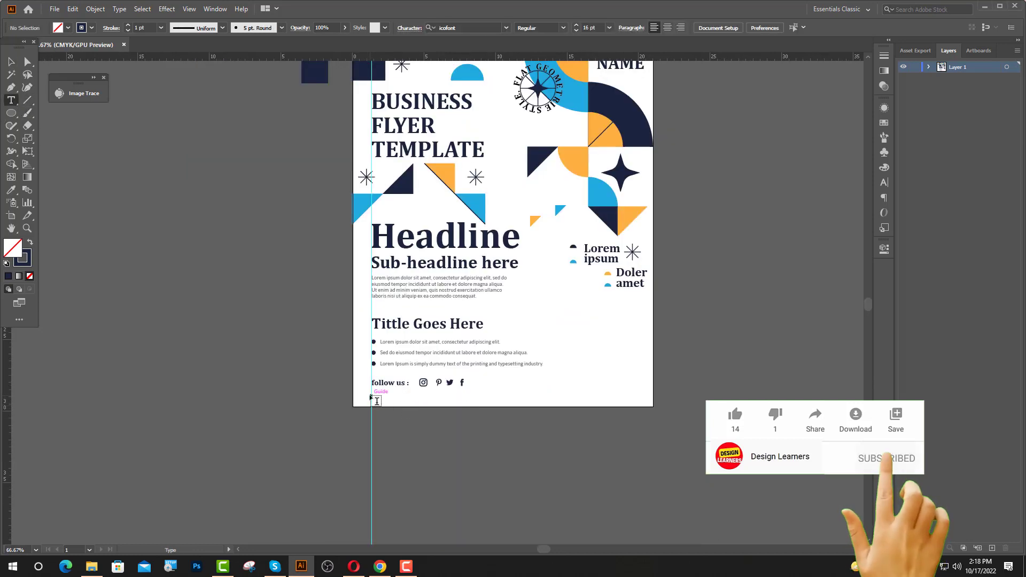
click(377, 401)
scroll(407, 411, up, 1)
key(ctrl+equal)
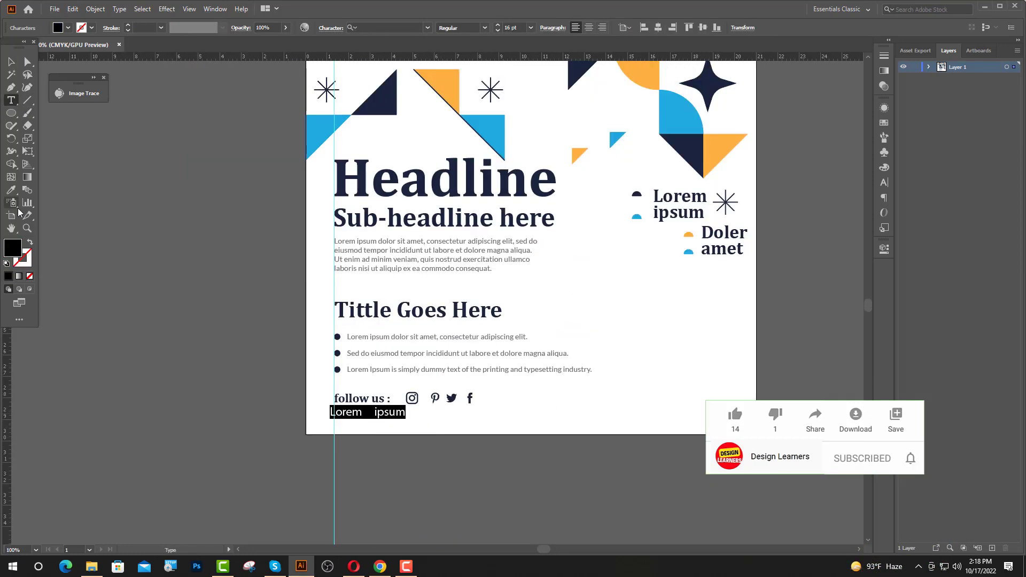
click(16, 194)
click(349, 399)
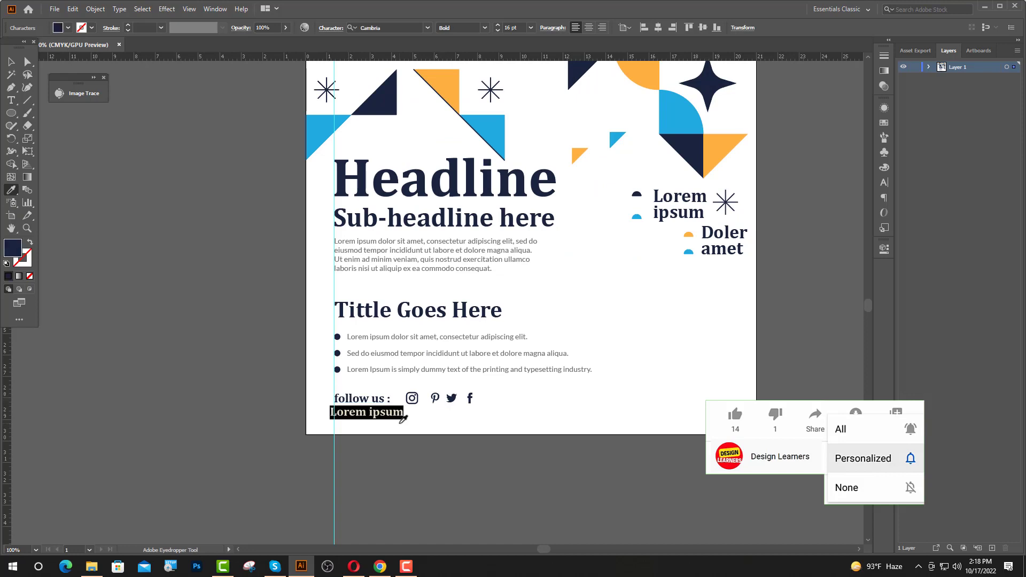
text(www.)
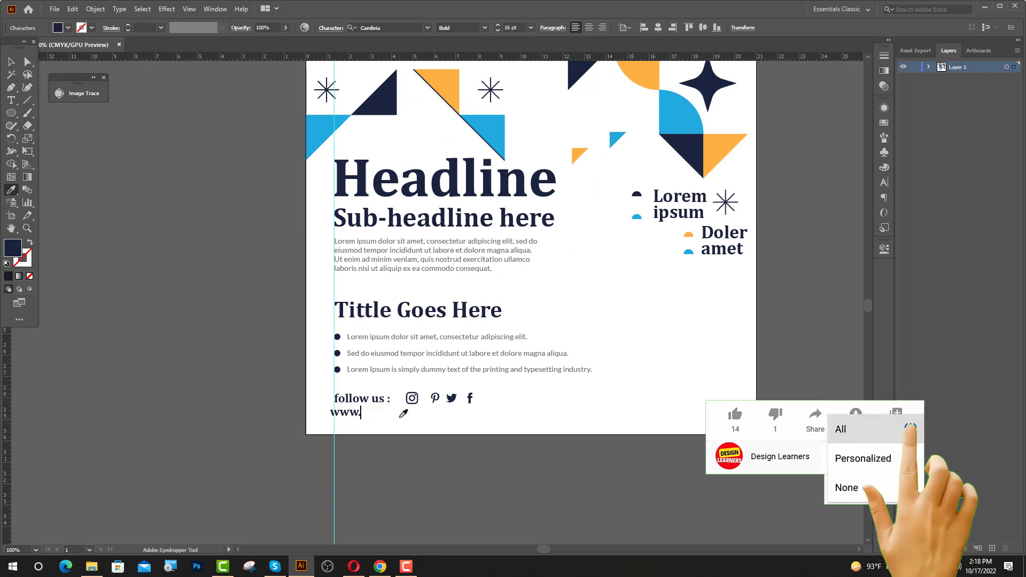
text(website.com)
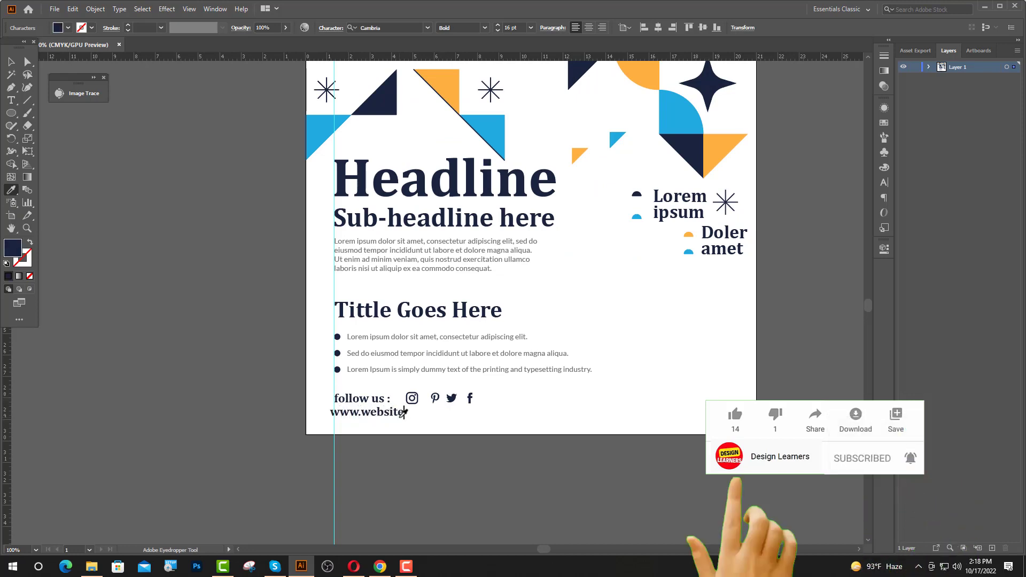
key(Escape)
drag(397, 418, 405, 426)
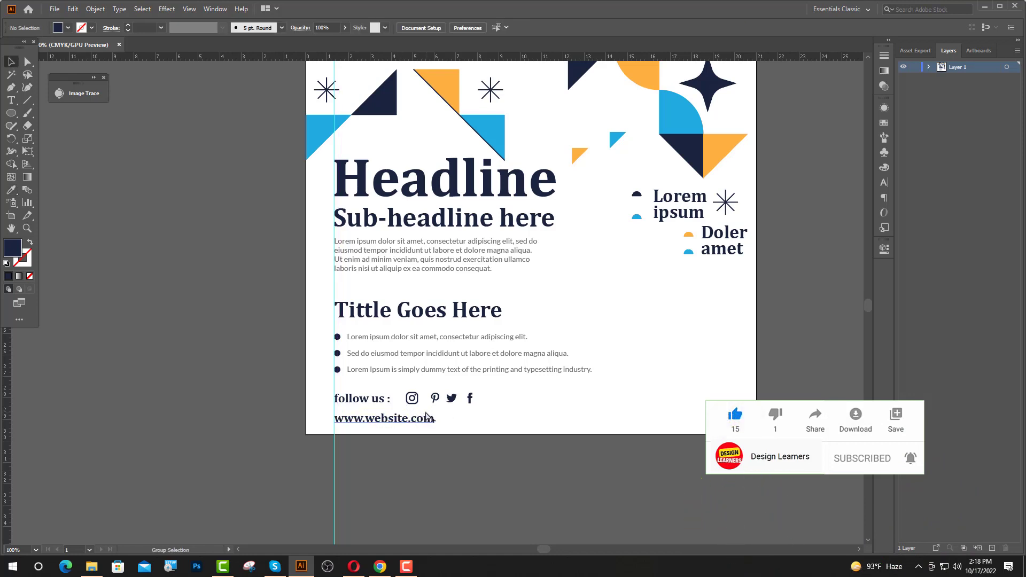
Recolour the second bullet dot orange and the third one light blue, sampling the flyer's geometric shapes
scroll(420, 416, up, 2)
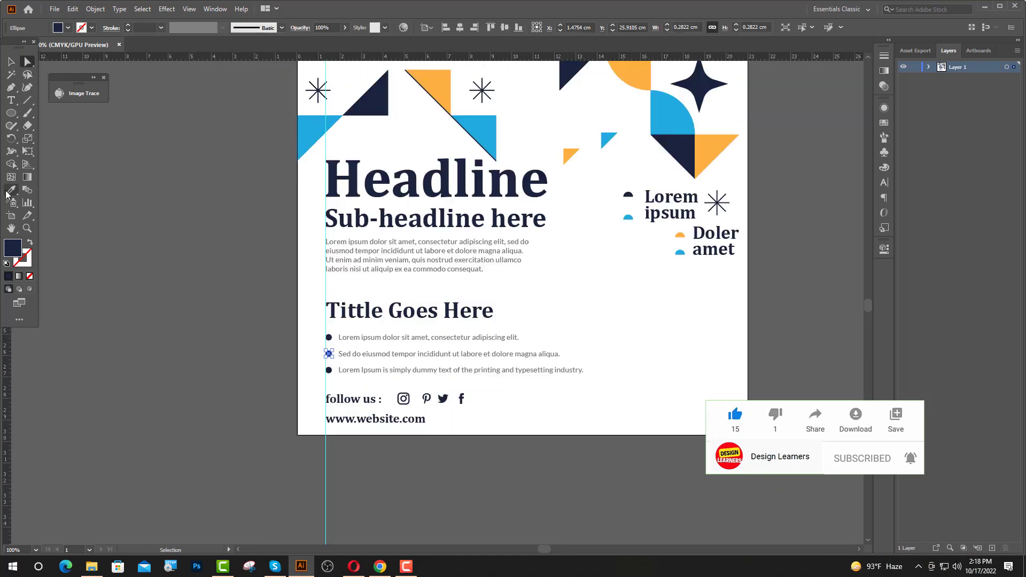
click(443, 88)
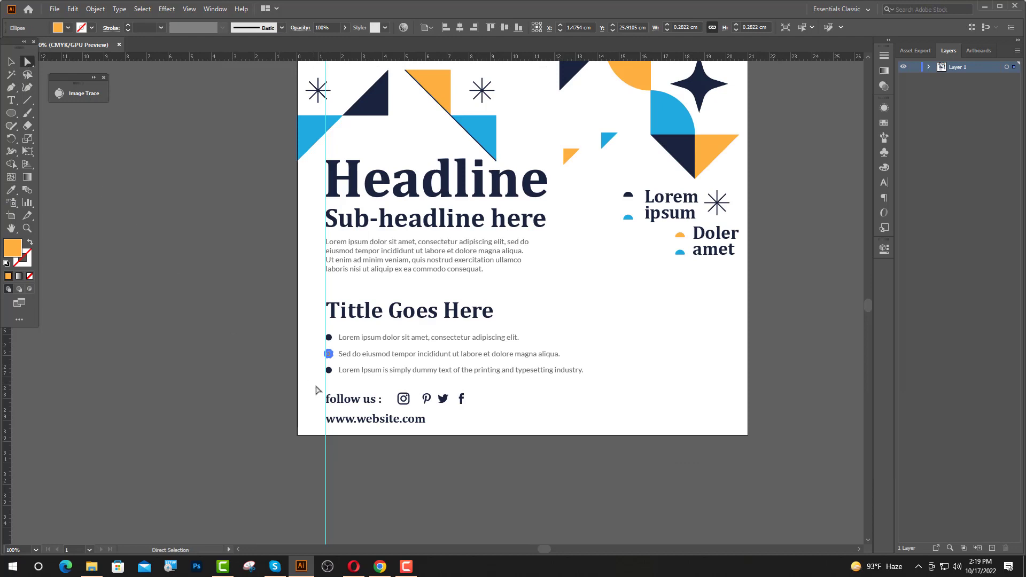
click(328, 370)
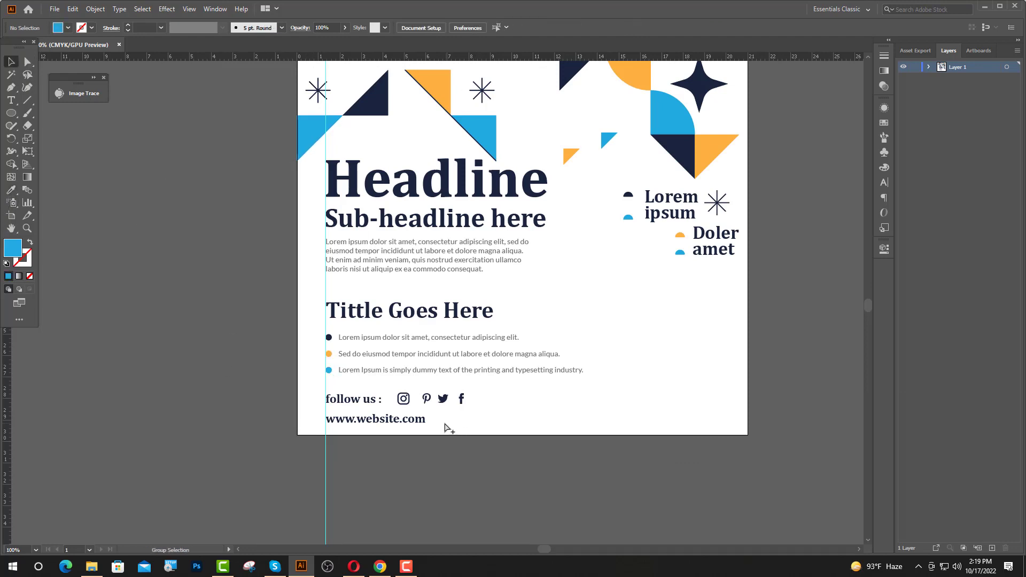
scroll(447, 426, up, 1)
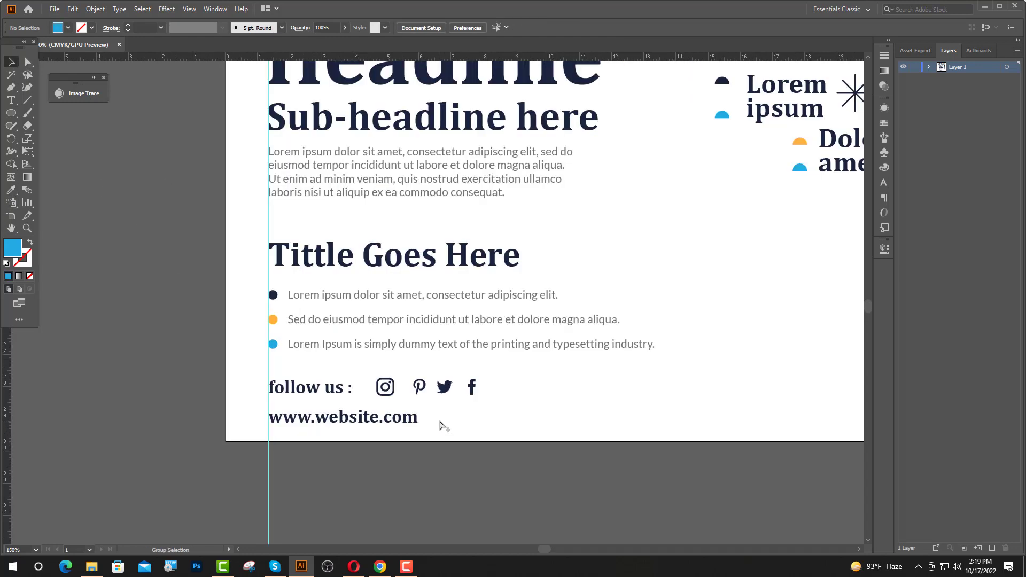
scroll(464, 437, up, 1)
scroll(409, 409, up, 1)
click(420, 447)
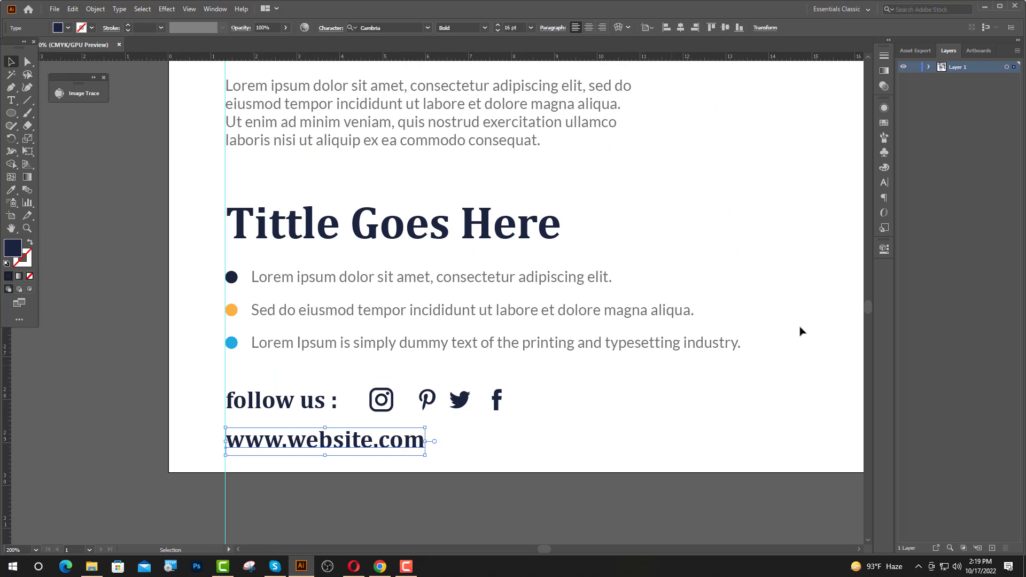
click(885, 182)
click(782, 150)
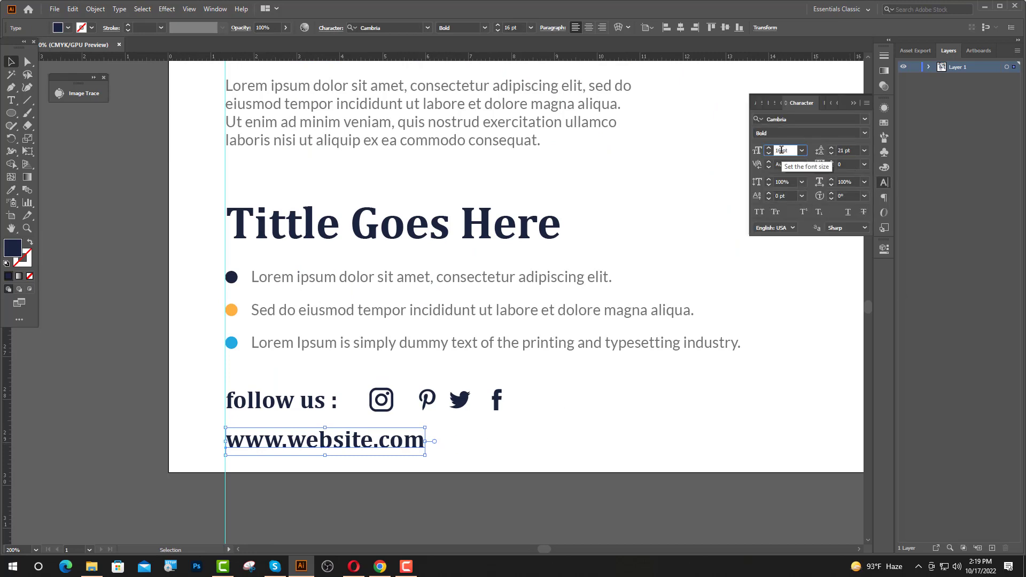
key(Return)
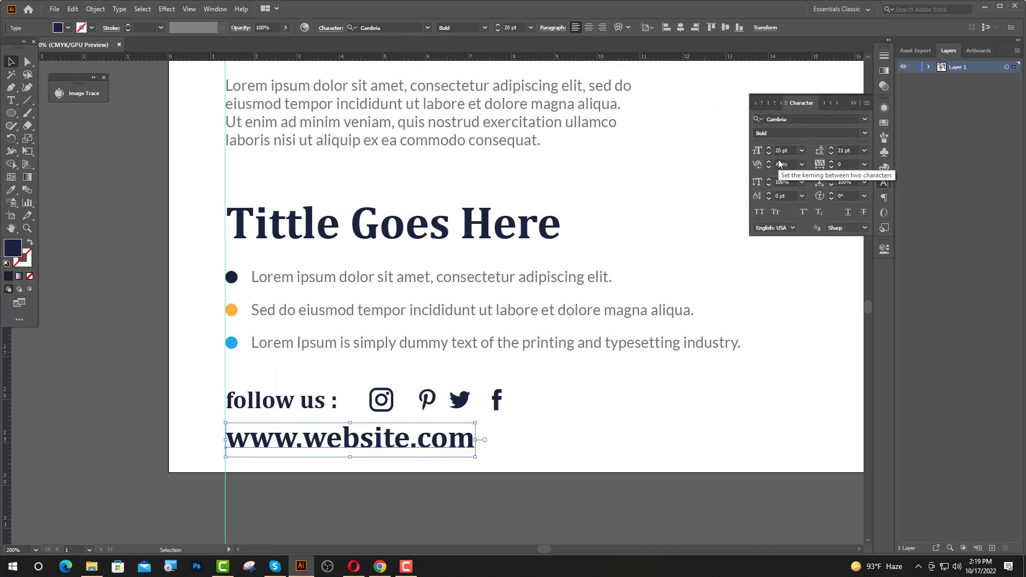
click(865, 164)
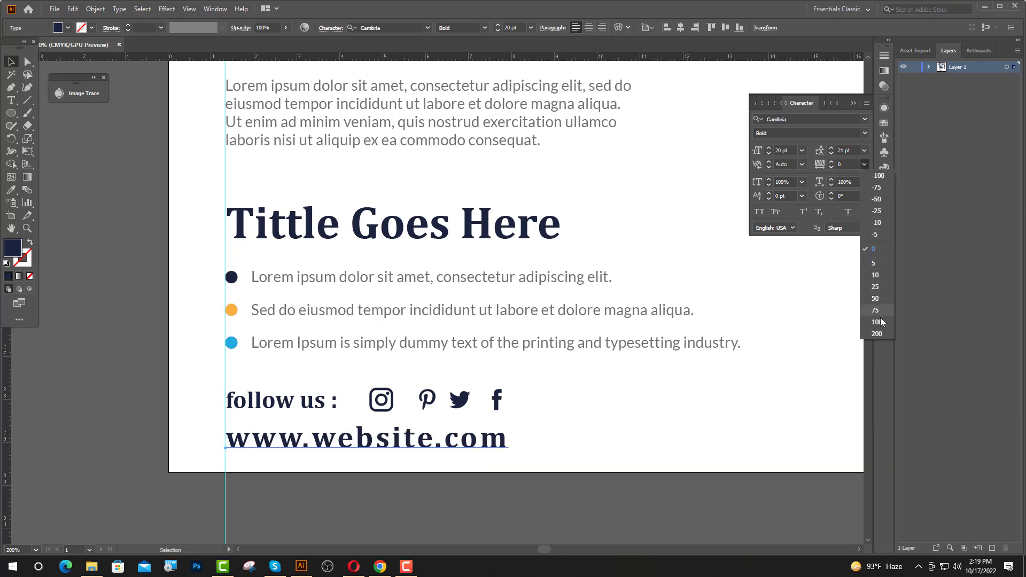
click(879, 334)
click(853, 106)
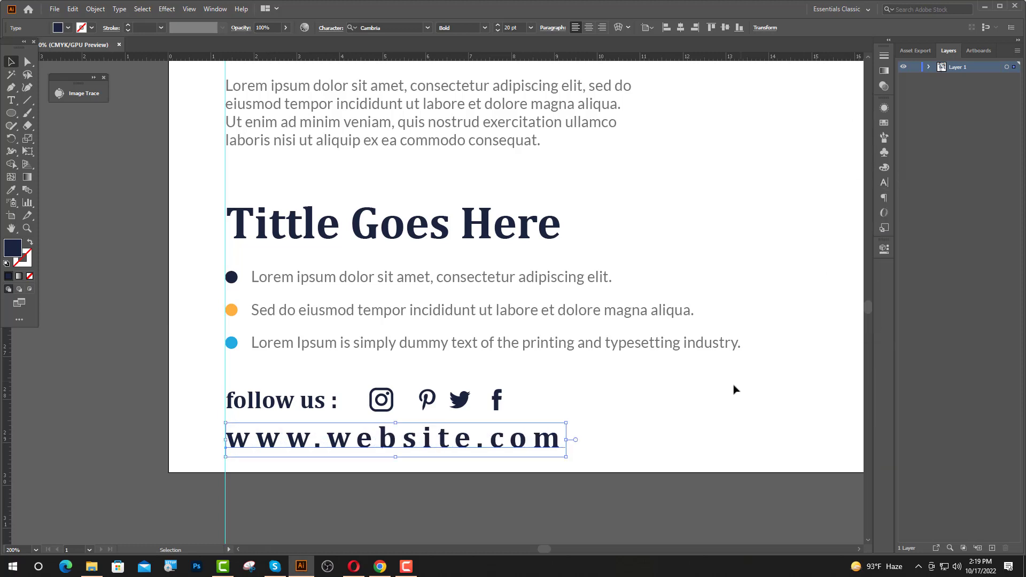
Move the "follow us :" label and its four social icons together slightly up, closer to the bullet list
click(413, 412)
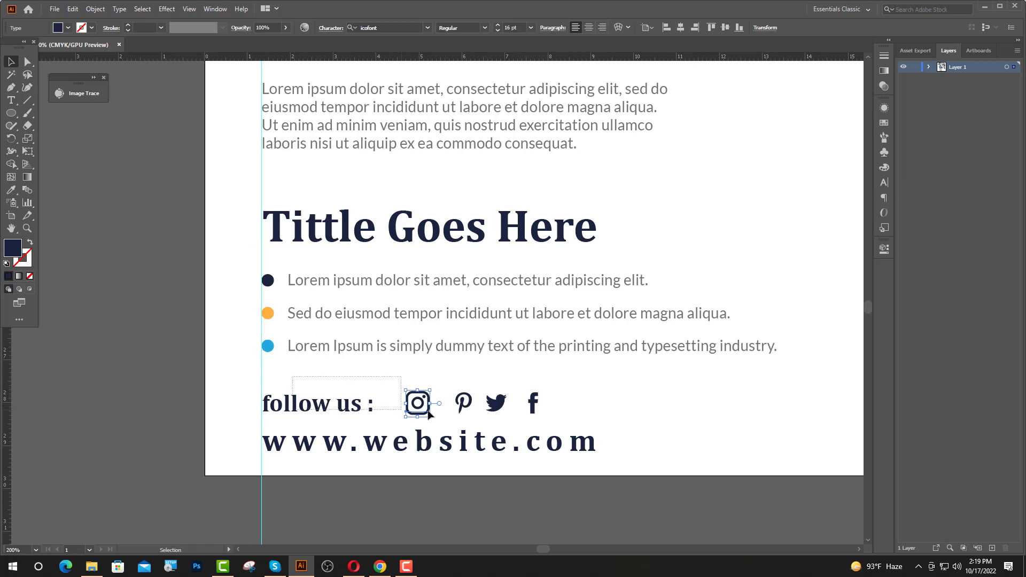
drag(428, 412, 623, 398)
key(shift+Up)
key(shift+Up)
key(shift+Up)
key(shift+Up)
key(shift+Up)
key(shift+Down)
key(shift+Down)
key(shift+Down)
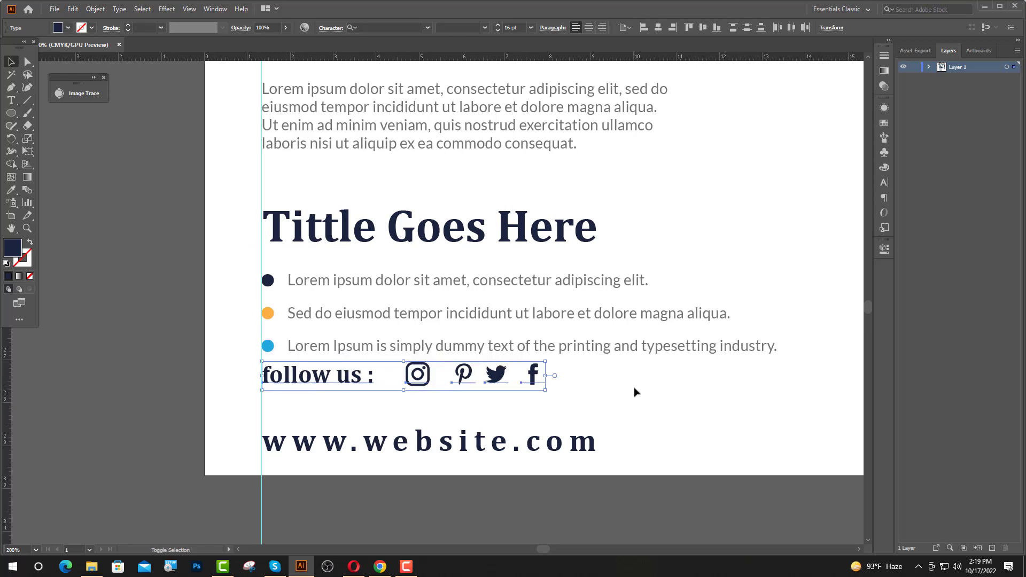
click(634, 393)
click(379, 449)
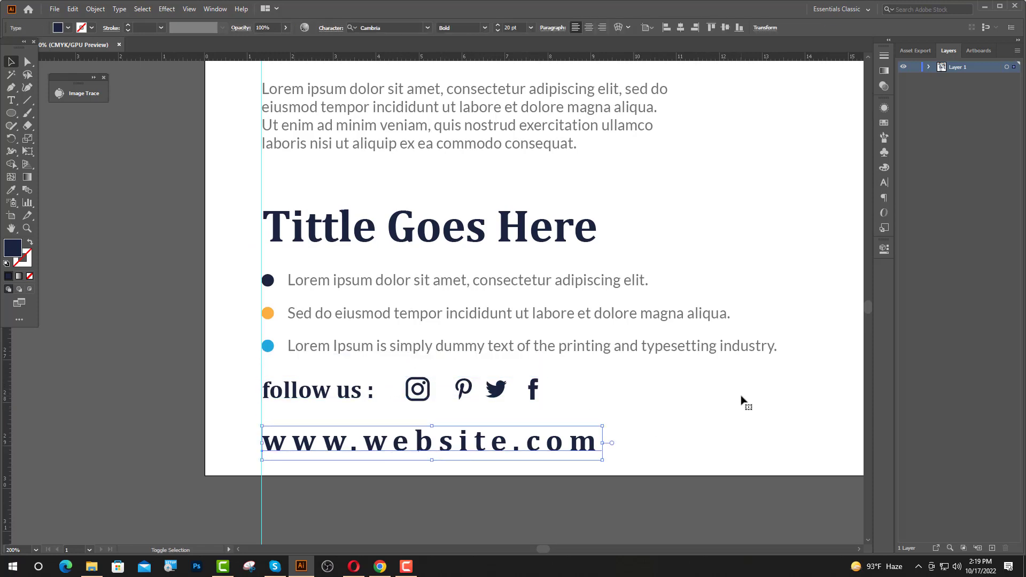
key(shift+Up)
key(shift+Up)
key(shift+Up)
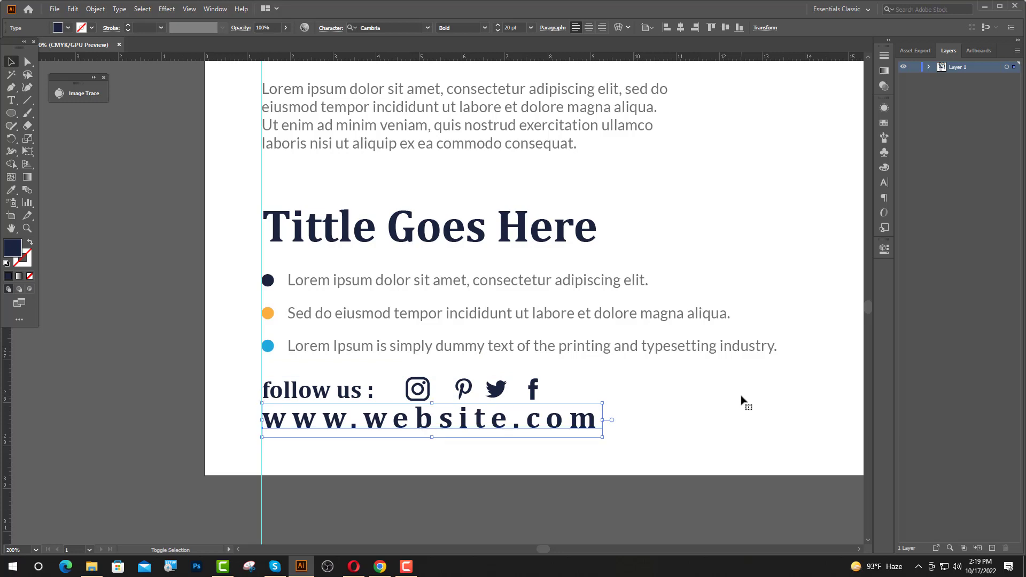
key(Up)
key(Up)
key(Up)
key(Up)
key(Up)
key(Up)
key(Up)
key(Up)
key(Up)
key(shift+Down)
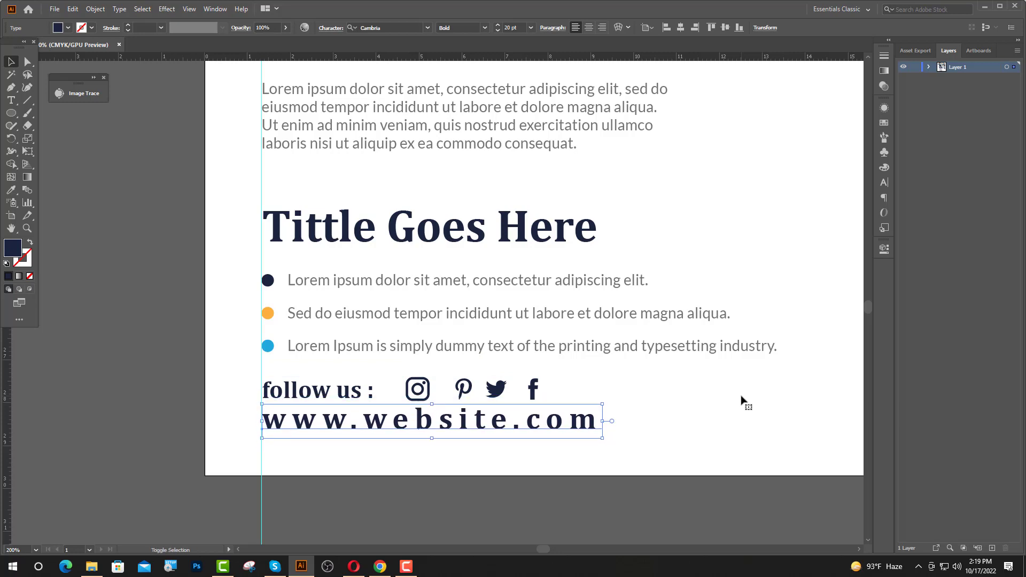
Recolour the small four-pointed star inside the circular text badge orange, sampling the orange circle with the Eyedropper
key(ctrl+minus)
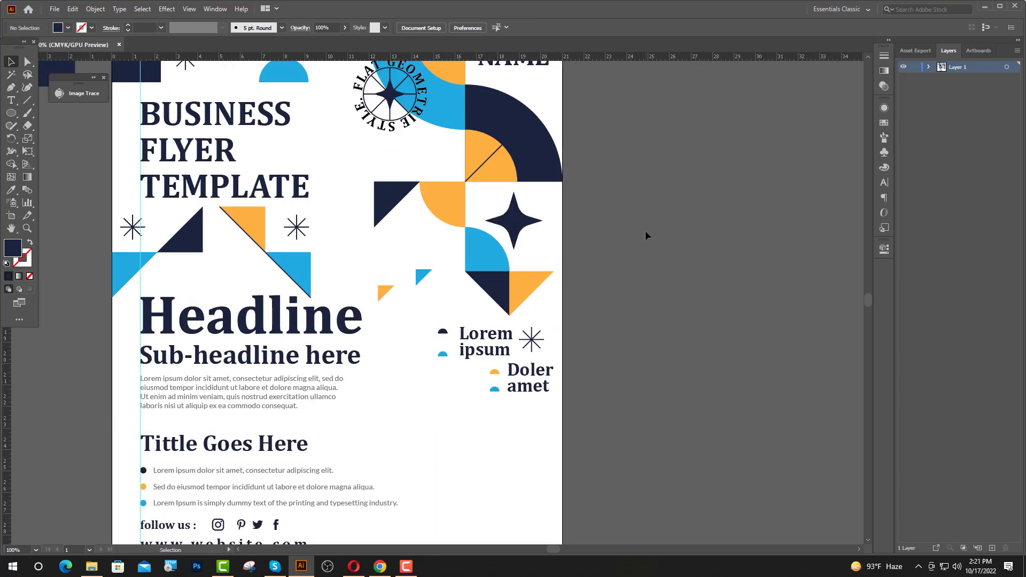
scroll(646, 230, up, 3)
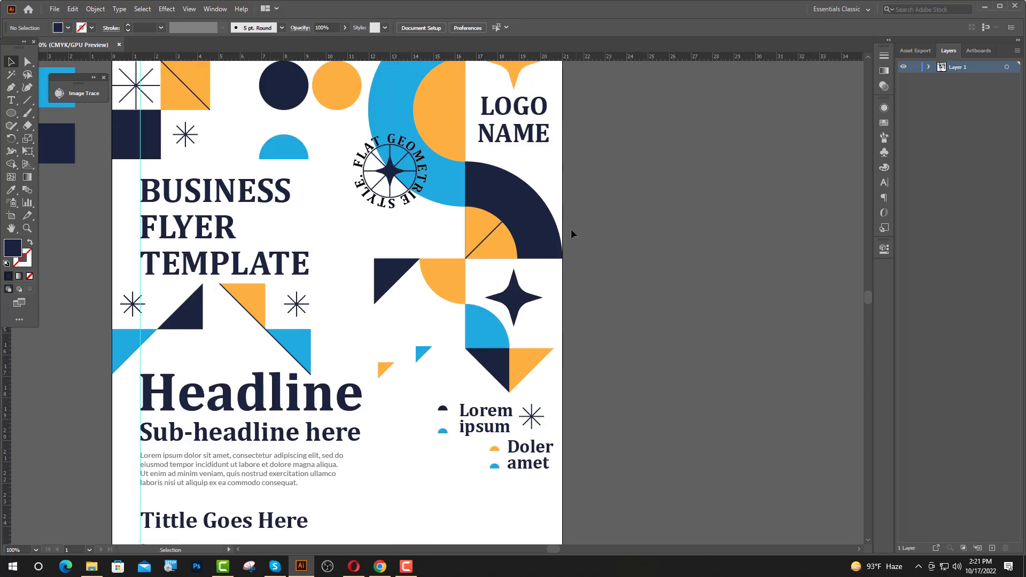
click(394, 182)
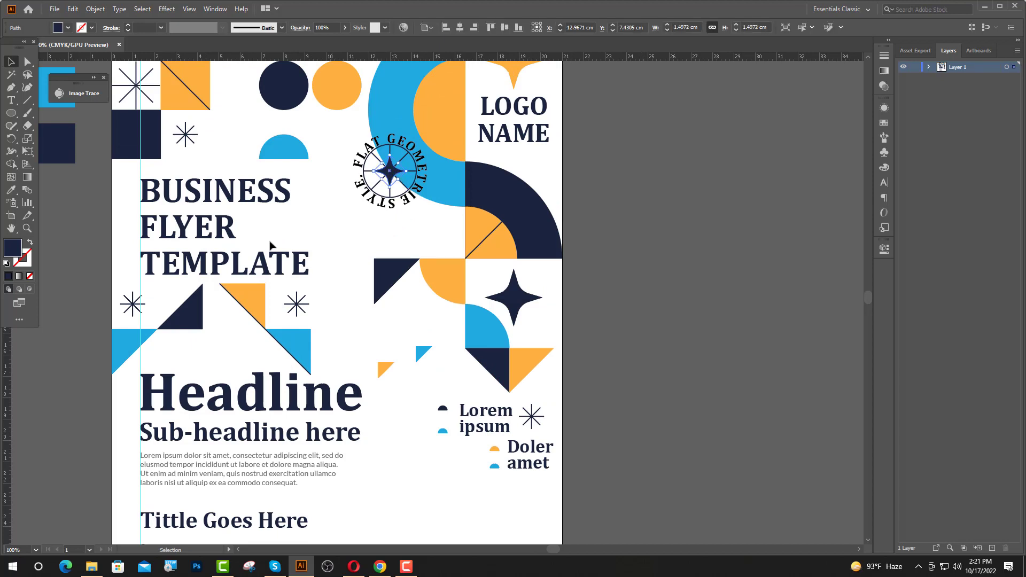
click(11, 189)
click(343, 89)
key(v)
click(519, 342)
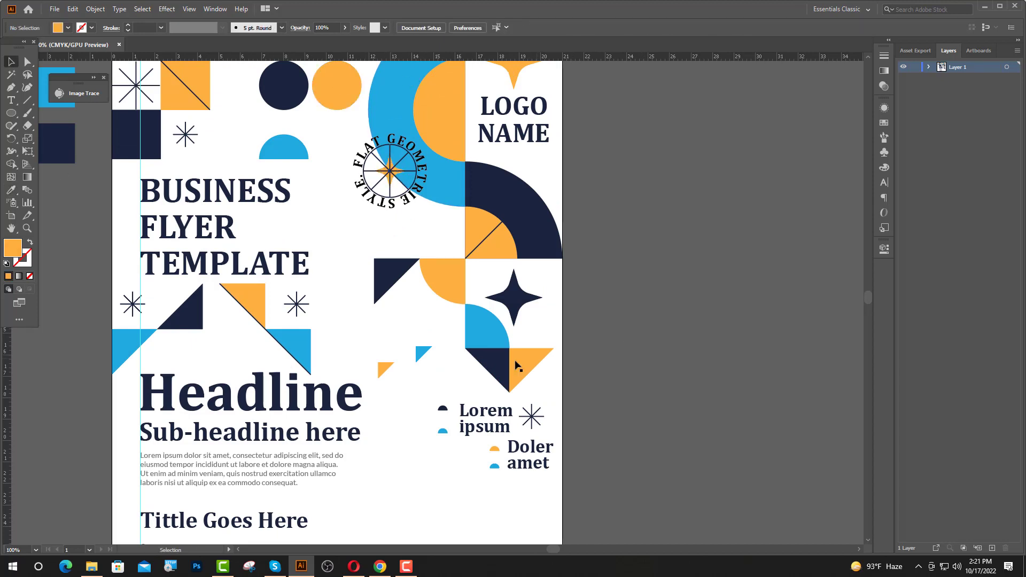
Copy the navy square above the "BUSINESS FLYER TEMPLATE" title and snap the copy into the flyer's bottom-right corner
scroll(446, 337, down, 3)
scroll(598, 204, up, 5)
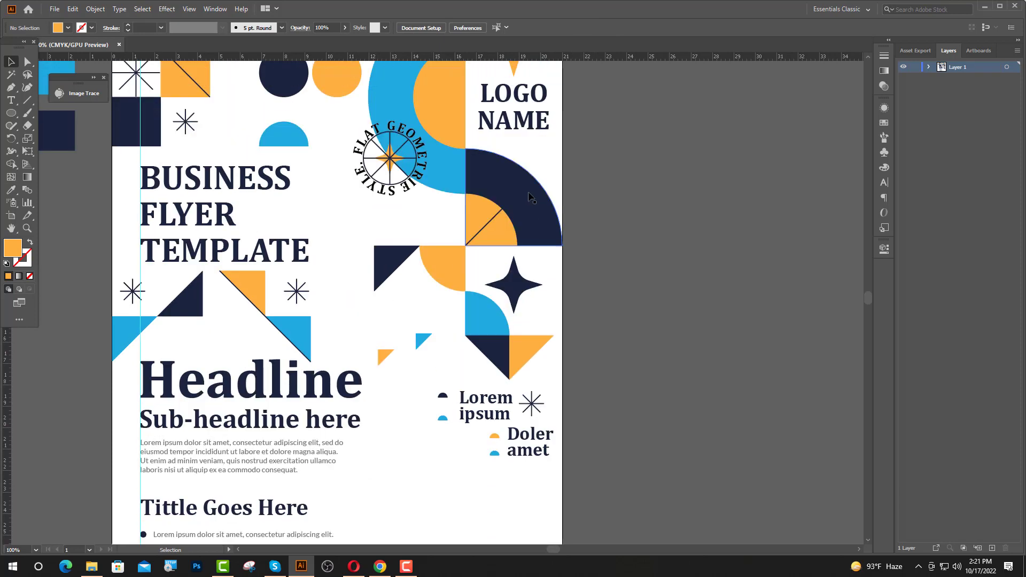
drag(157, 129, 449, 528)
scroll(449, 524, down, 5)
drag(440, 348, 531, 436)
click(570, 459)
scroll(570, 457, up, 3)
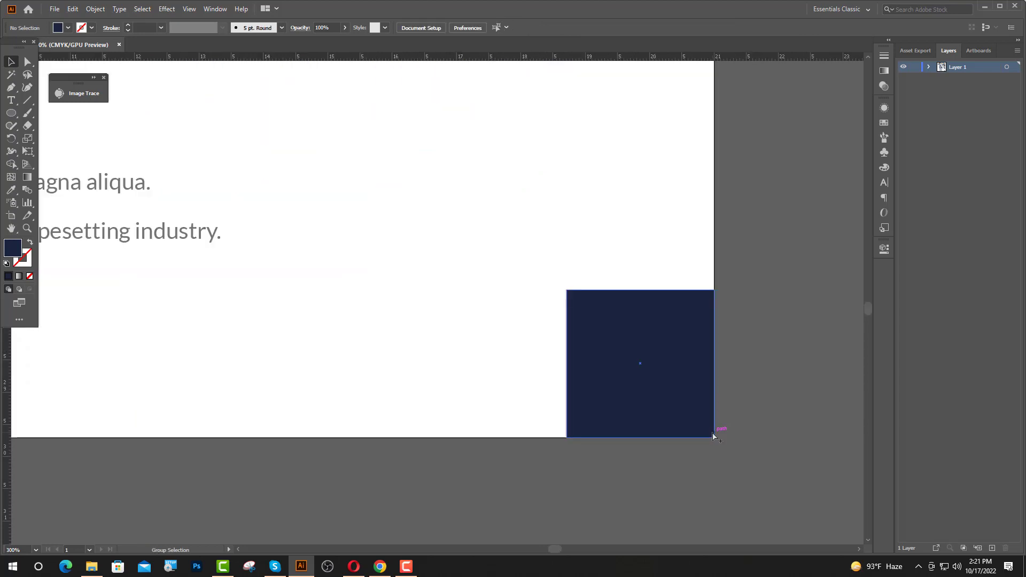
Duplicate the corner square into a two-row checkerboard of four alternating navy squares
drag(667, 425, 387, 418)
scroll(388, 418, down, 3)
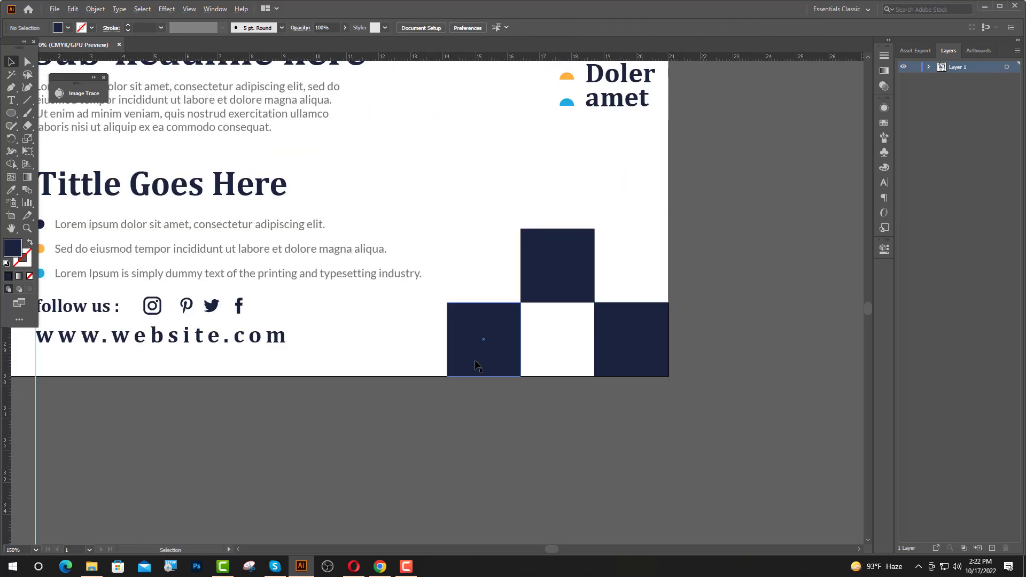
drag(473, 361, 402, 290)
scroll(509, 295, down, 2)
Scale the four checkerboard squares down together to about 1.67 cm each, keeping them flush with the flyer's bottom-right corner
drag(575, 349, 577, 349)
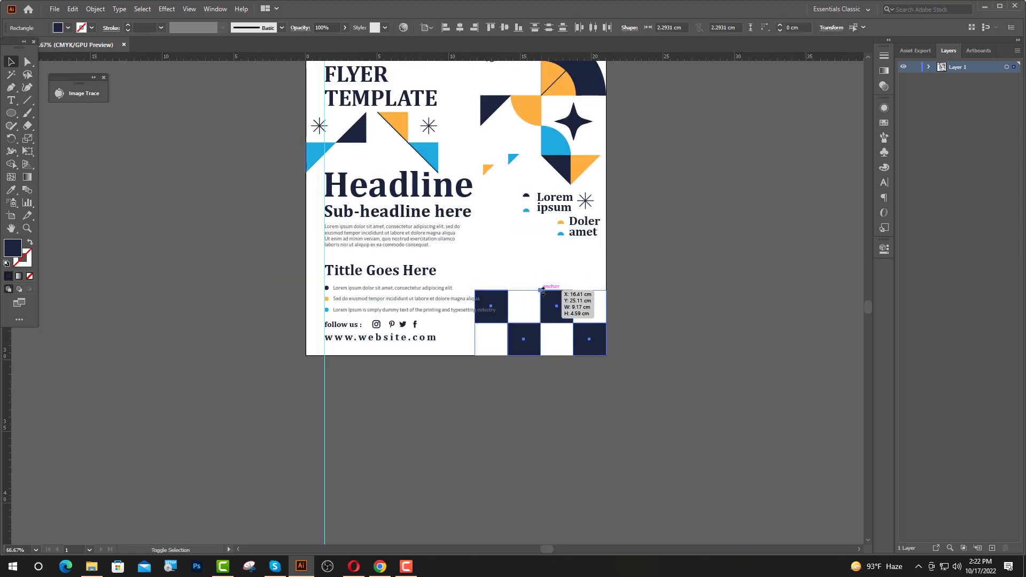
drag(540, 290, 545, 299)
drag(528, 336, 563, 348)
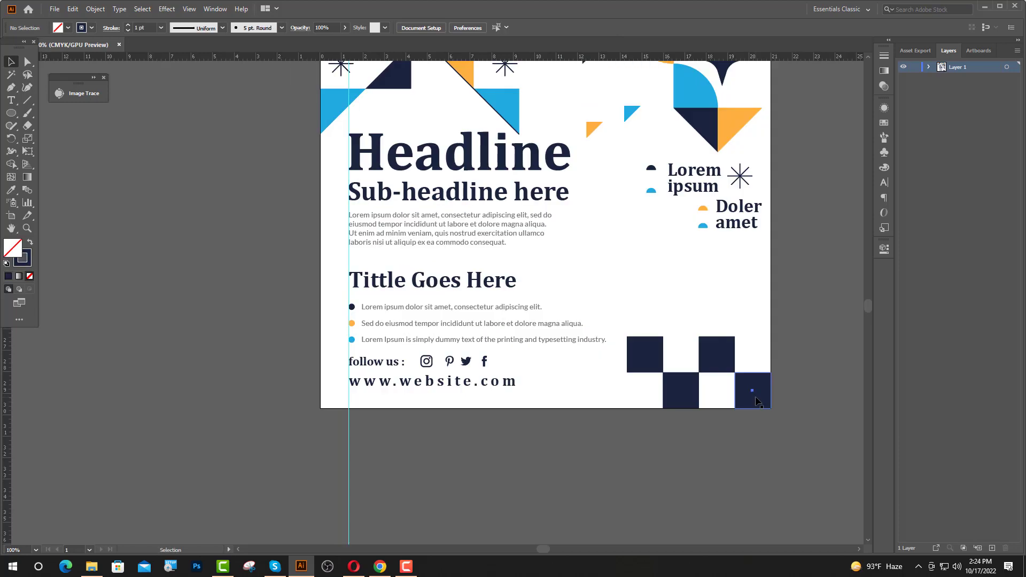
Add a third checkerboard row on top by copying two navy squares directly above the two in the bottom row
drag(758, 400, 758, 326)
scroll(748, 331, up, 3)
scroll(749, 376, down, 2)
drag(747, 374, 638, 373)
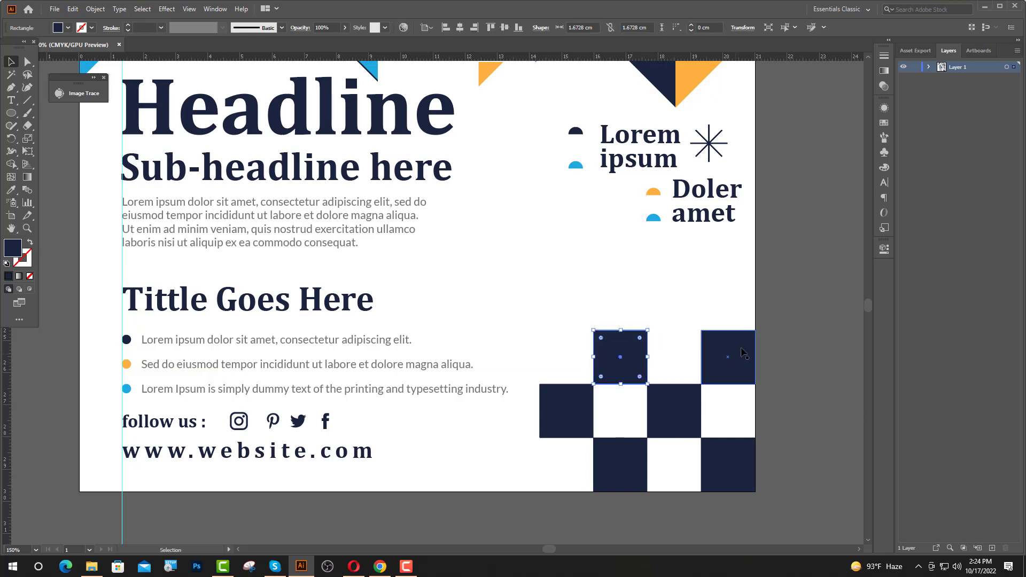
click(722, 390)
Fully round the two upper corners of both top-row squares to turn them into arches
scroll(678, 384, up, 2)
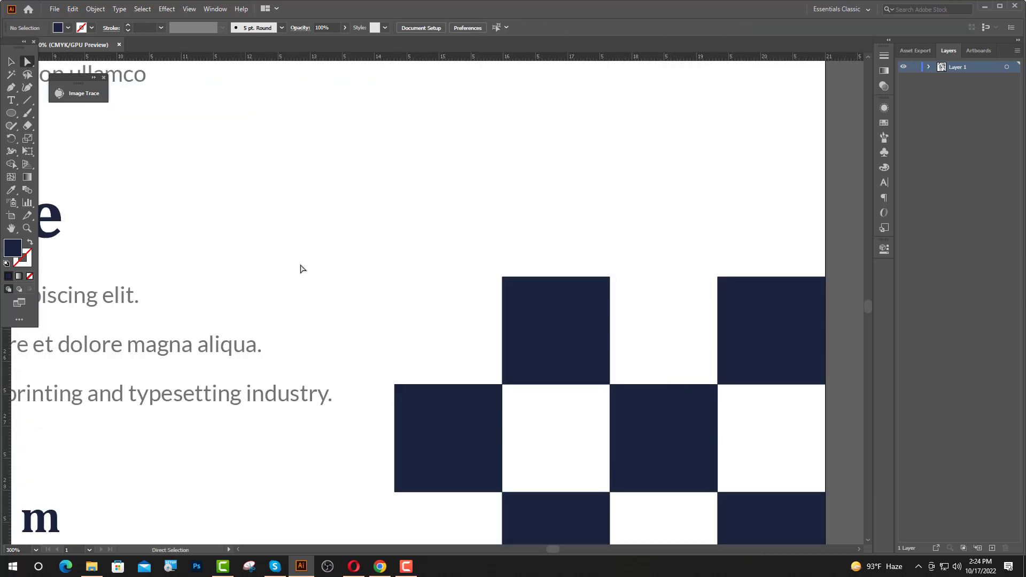
click(506, 282)
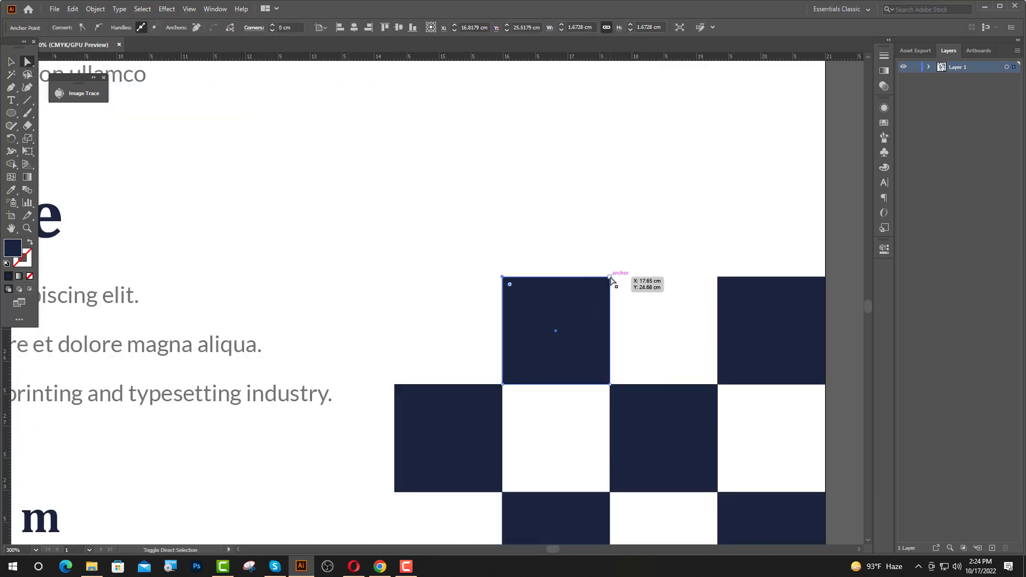
shift+click(610, 278)
drag(603, 285, 545, 430)
click(667, 251)
click(719, 278)
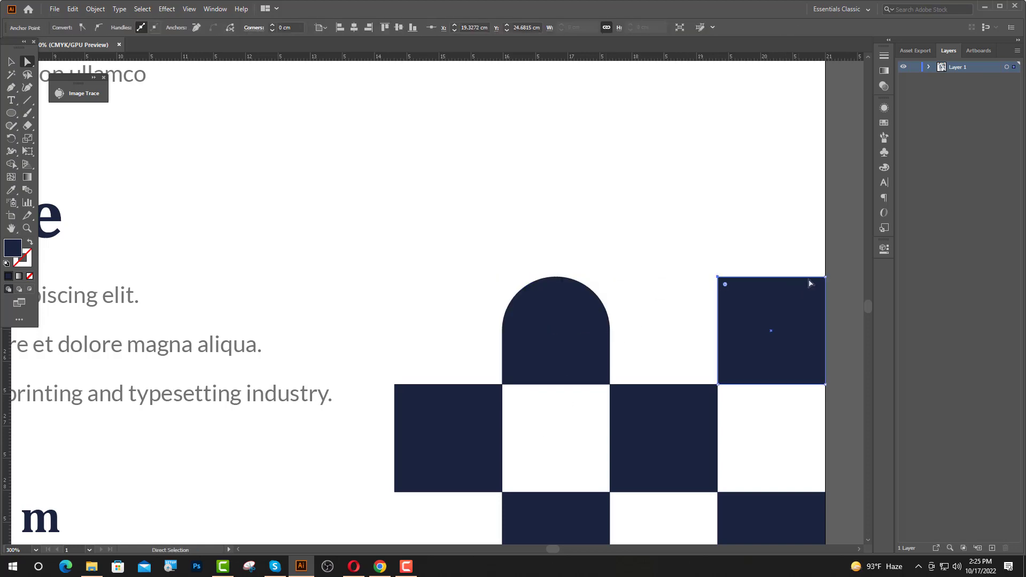
shift+click(826, 278)
drag(818, 284, 746, 409)
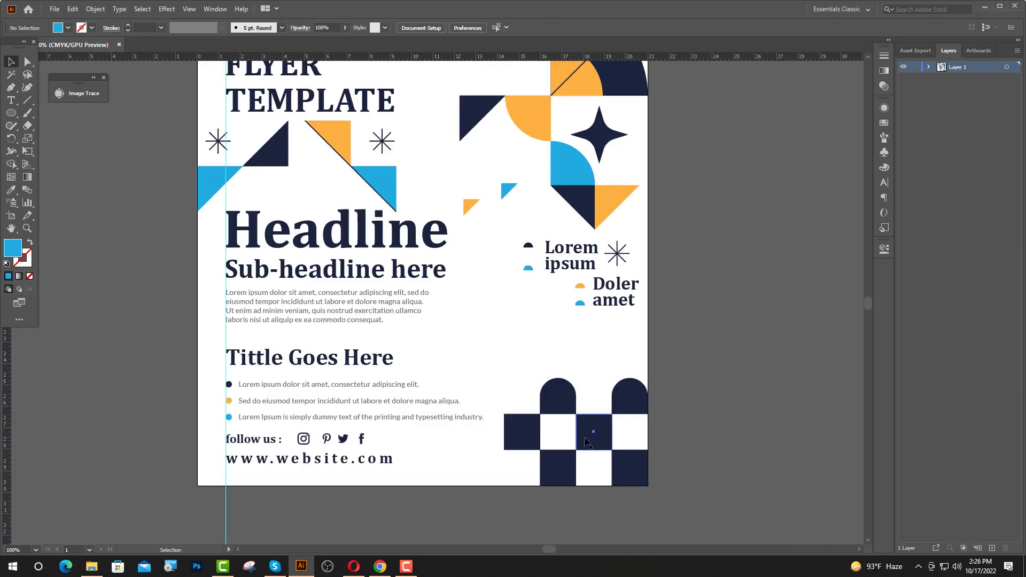
Recolour the middle-row square between the two arches orange, sampling the orange triangle above the headline
click(586, 441)
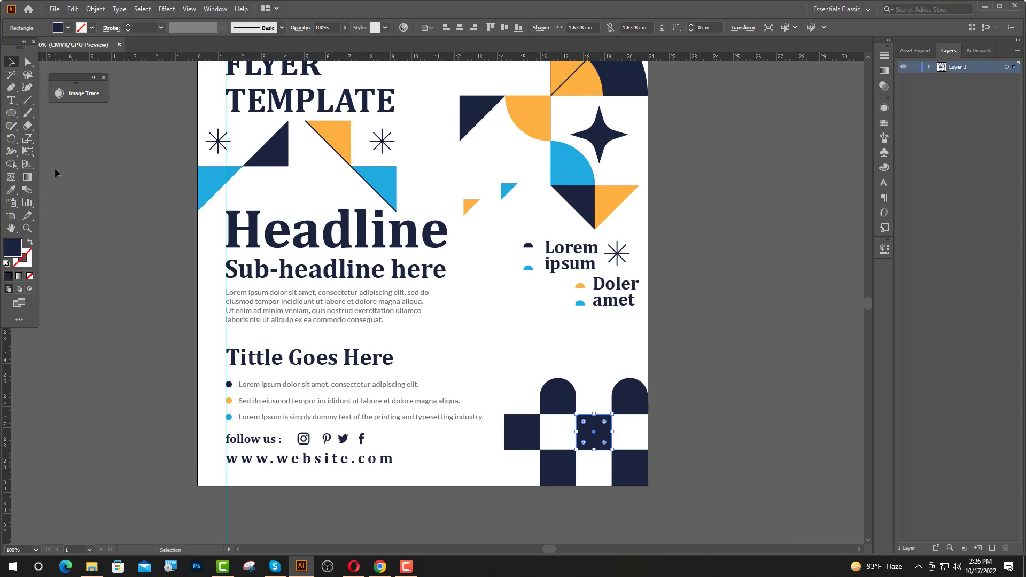
click(10, 190)
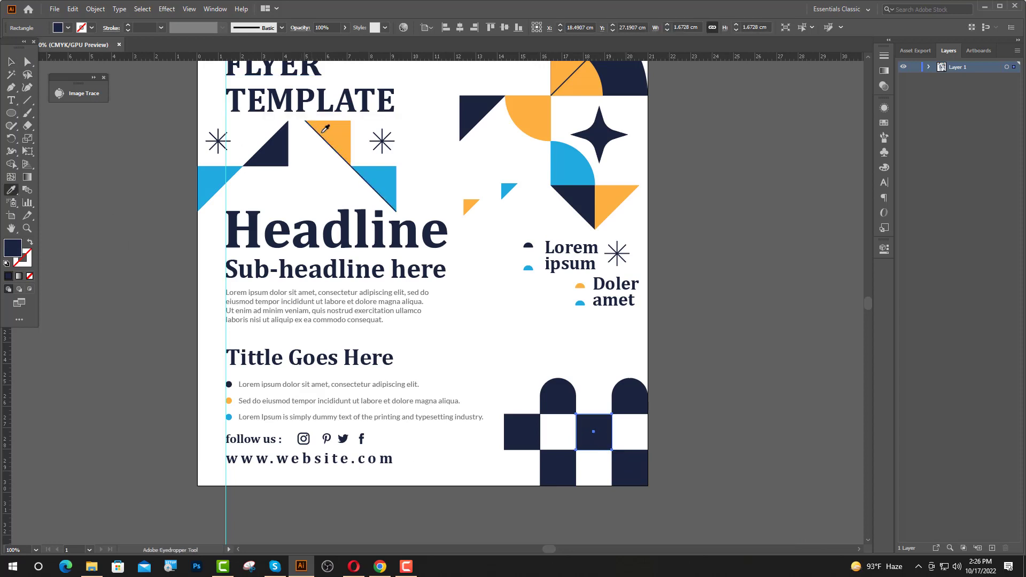
click(328, 136)
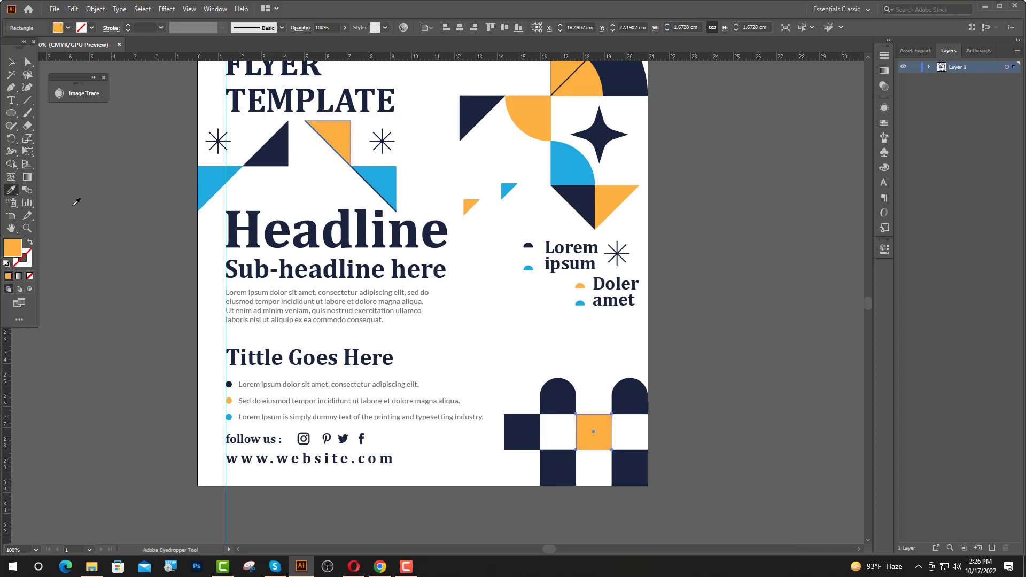
key(ctrl+shift+a)
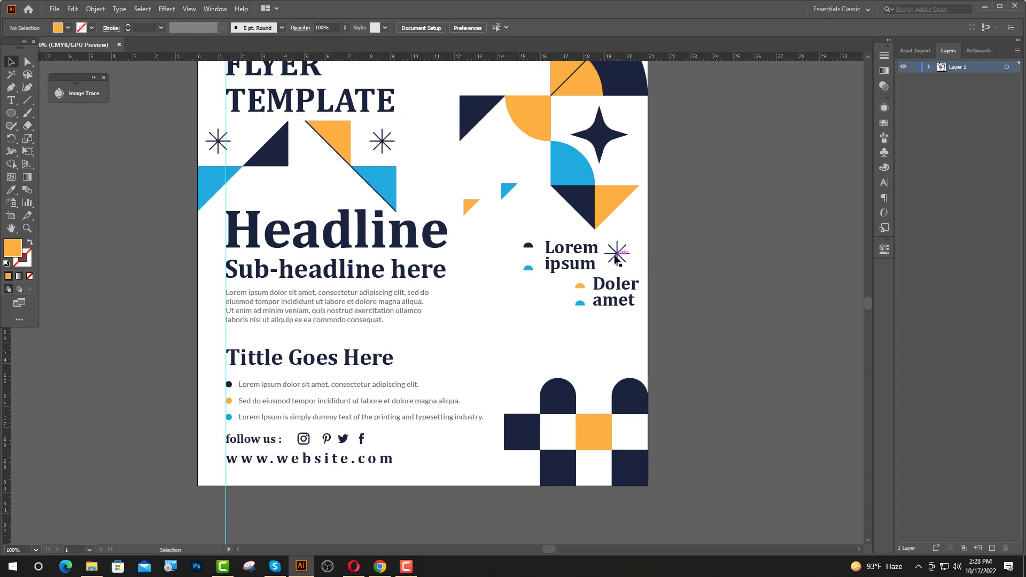
Copy the line asterisk beside "Lorem ipsum" into the white cell between the arches and the one below the right arch
drag(616, 259, 375, 208)
key(ctrl+shift+a)
scroll(632, 434, up, 5)
Centre the asterisk between the arches vertically on the right arch and horizontally on the orange square below it
shift+click(600, 183)
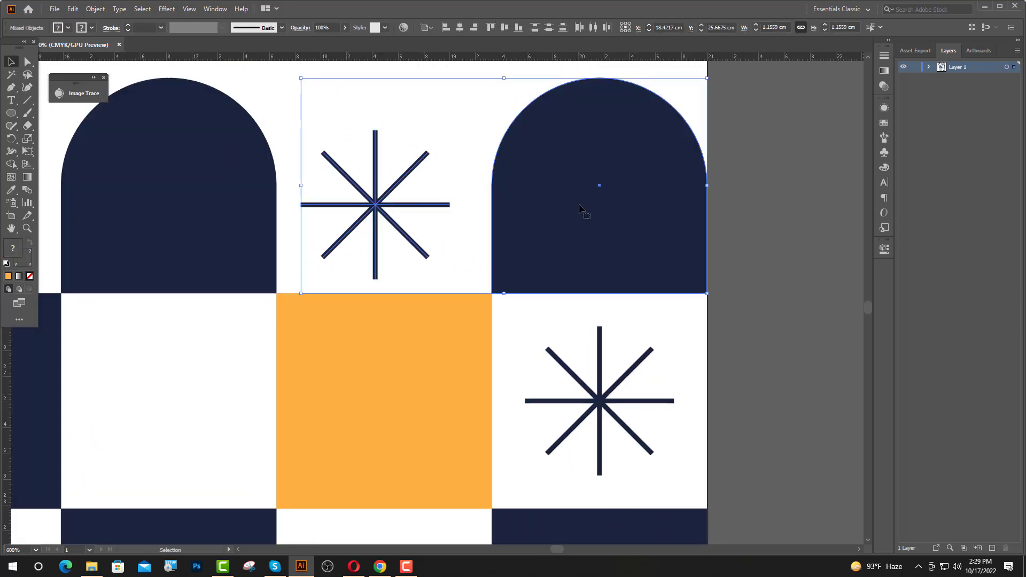
click(504, 26)
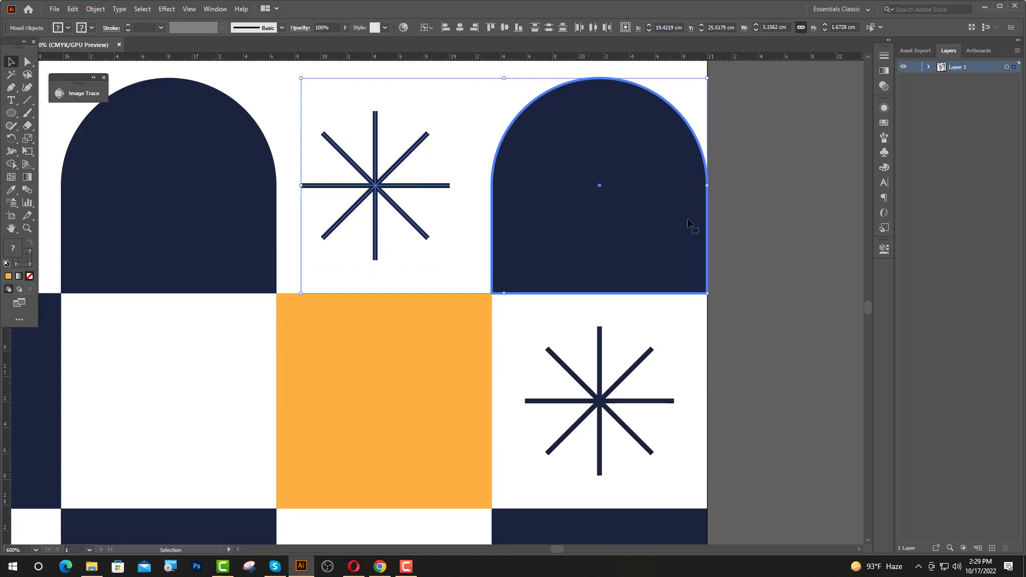
click(763, 207)
click(376, 187)
shift+click(408, 376)
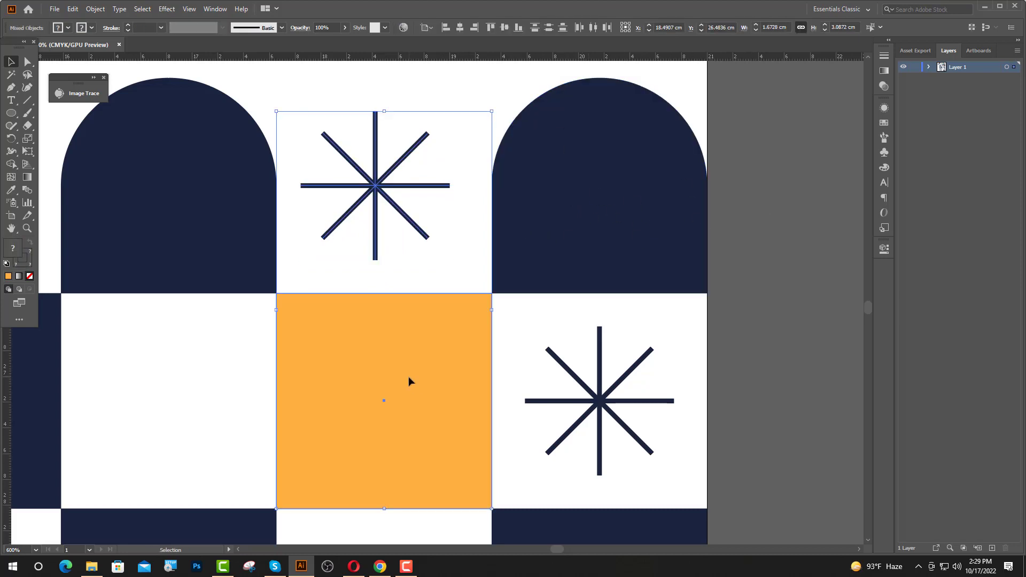
click(408, 376)
click(460, 27)
Apply the light-blue triangle's colour to the asterisk between the arches with the Eyedropper
scroll(615, 257, down, 5)
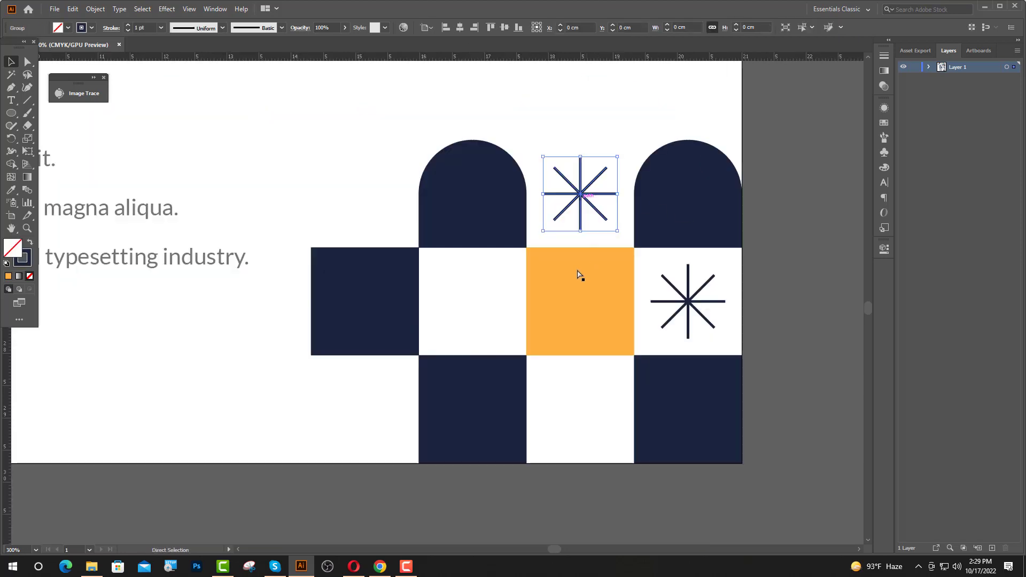
shift+click(599, 309)
scroll(599, 309, down, 2)
scroll(567, 316, up, 2)
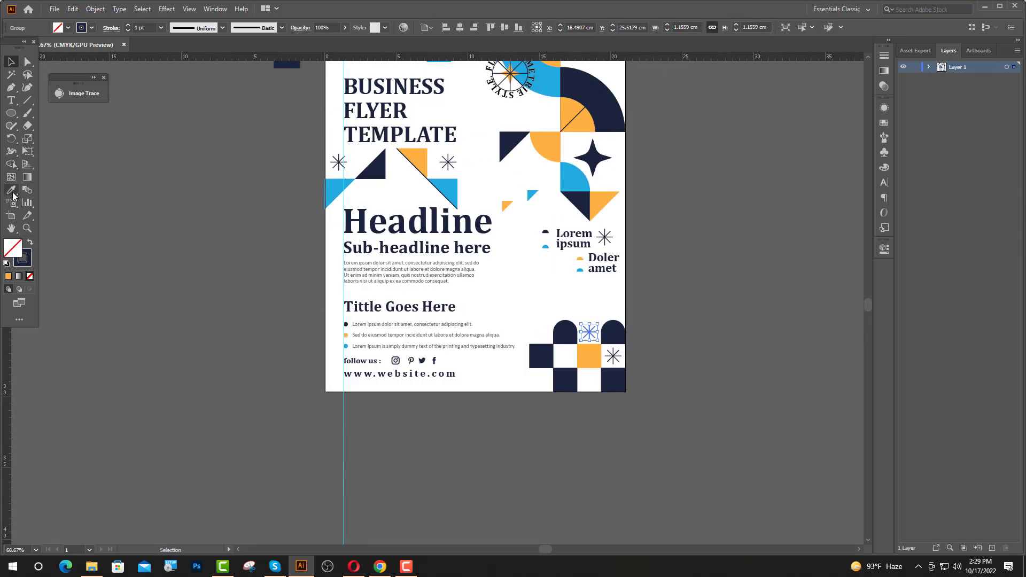
click(333, 188)
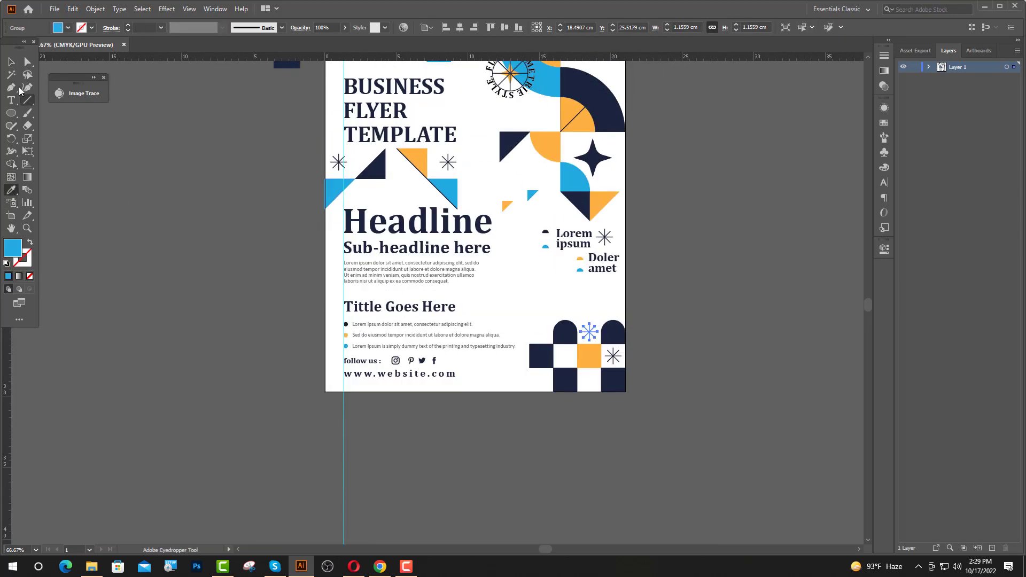
Copy the light-blue asterisk between the arches into the white cell under the left arch, vertically centred on the orange square
key(v)
click(130, 305)
scroll(608, 343, up, 5)
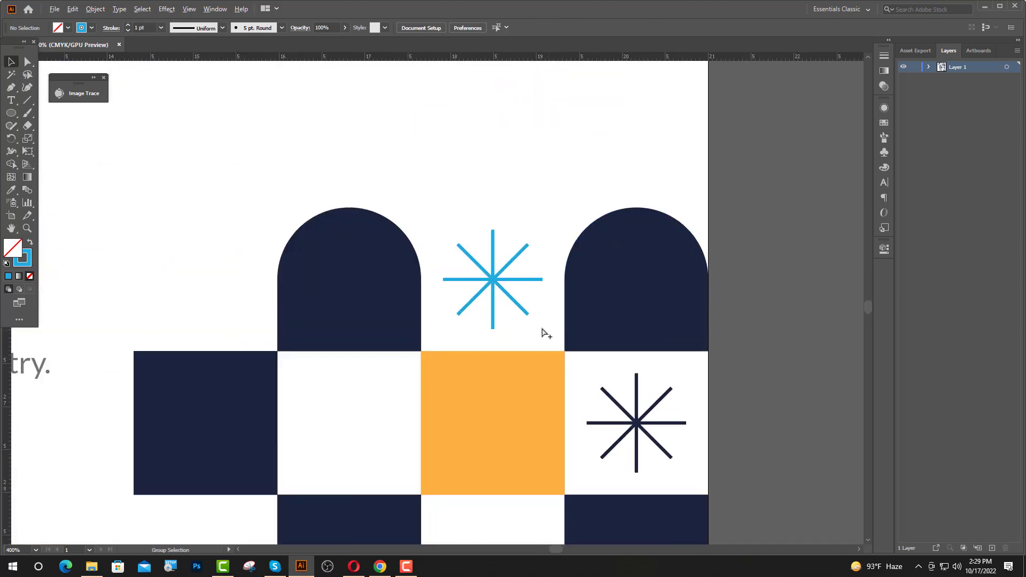
drag(496, 282, 354, 425)
shift+click(477, 419)
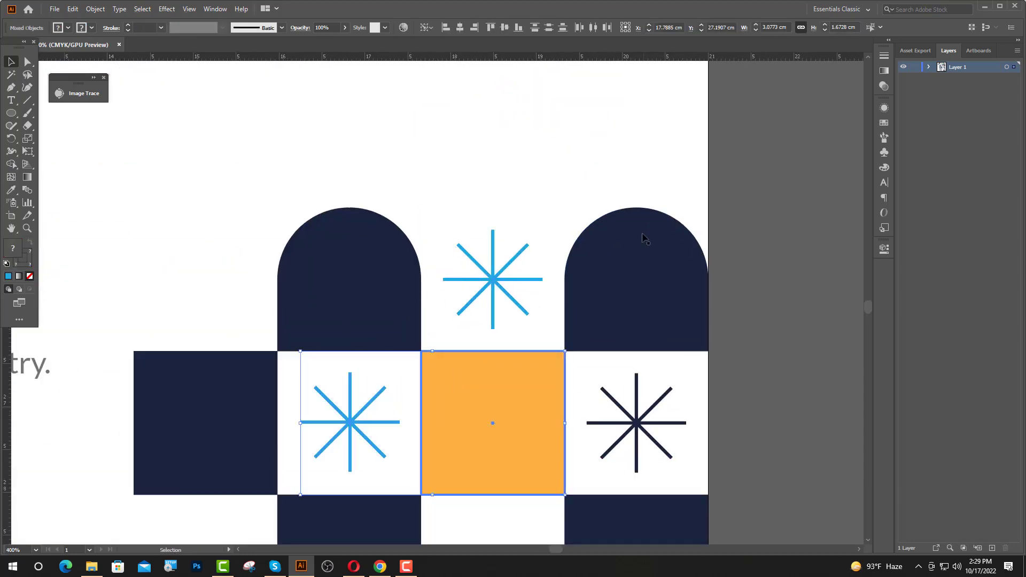
click(506, 29)
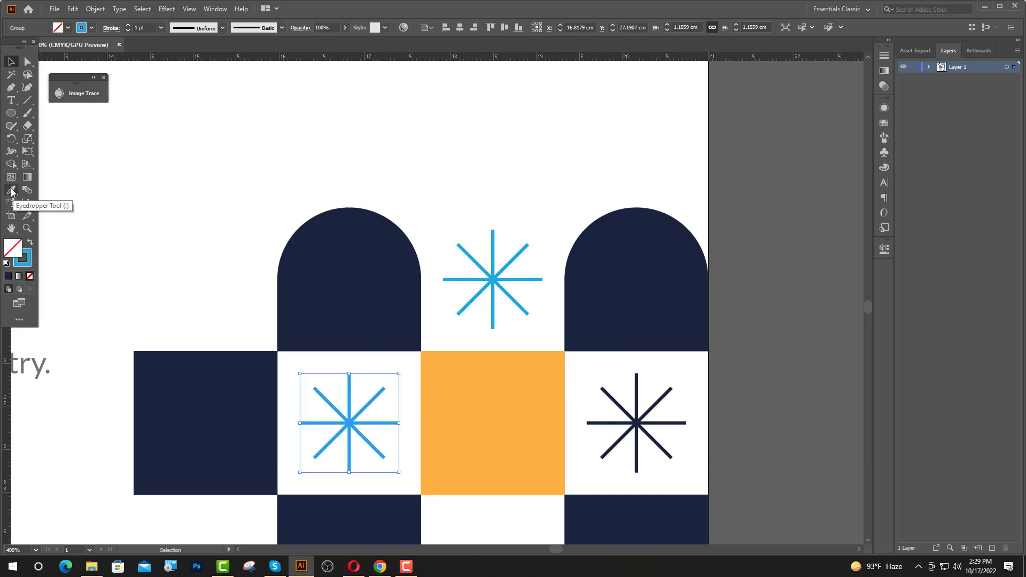
Recolour the asterisk under the left arch navy, sampling the asterisk under the right arch
click(12, 191)
click(636, 423)
key(v)
click(467, 288)
Copy the light-blue asterisk between the arches into the white cell below the orange square
scroll(468, 289, down, 3)
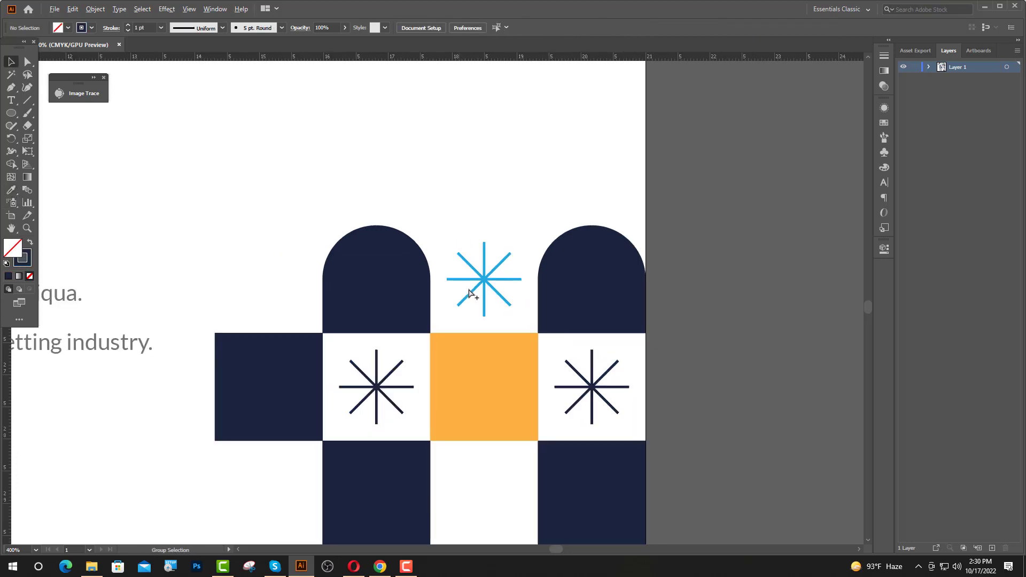
scroll(493, 353, up, 1)
click(516, 213)
drag(516, 212, 517, 361)
click(711, 355)
scroll(533, 371, up, 1)
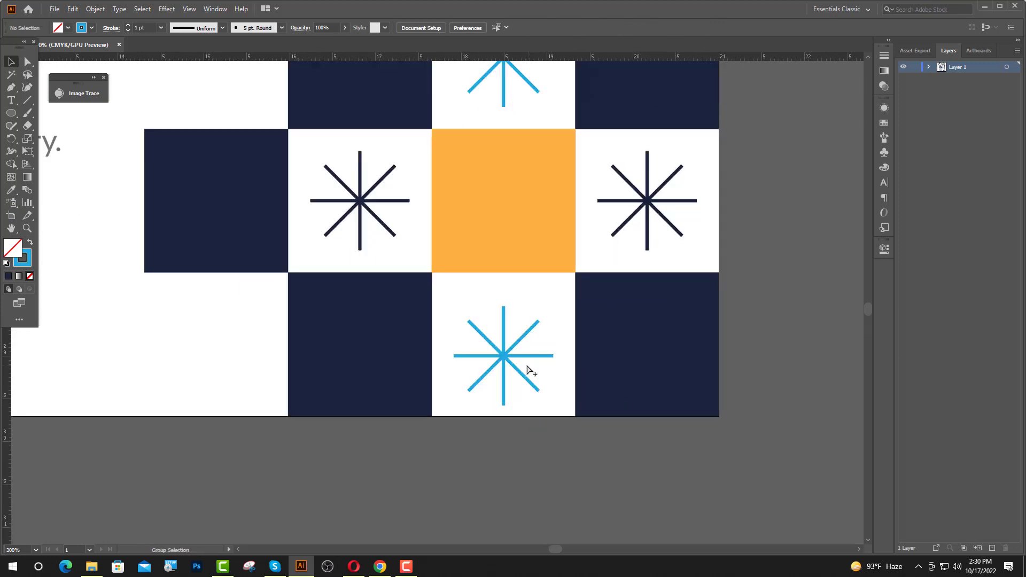
Centre the bottom-row asterisk vertically on the navy corner square beside it
click(510, 366)
shift+click(648, 346)
click(647, 346)
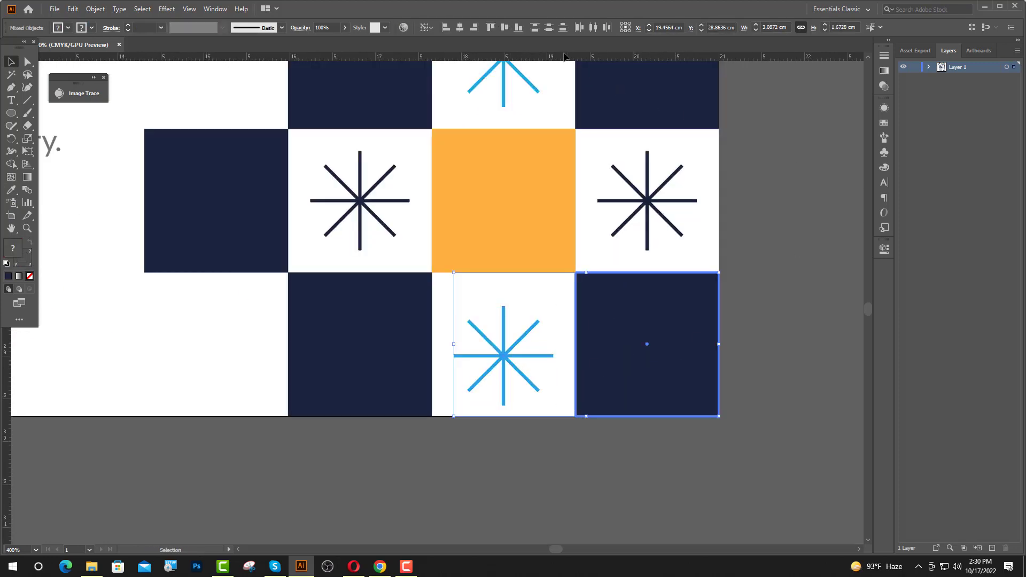
click(509, 30)
click(625, 426)
scroll(624, 426, down, 2)
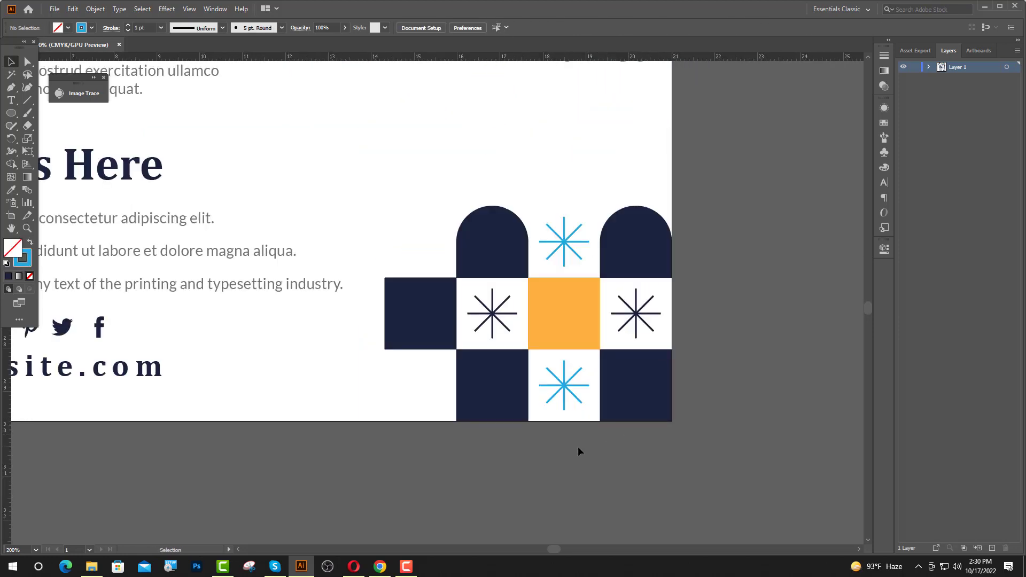
Copy the orange four-point star above LOGO NAME onto the pattern's orange square and shrink it to about 1 cm
scroll(491, 445, up, 1)
scroll(492, 445, down, 2)
scroll(643, 371, up, 6)
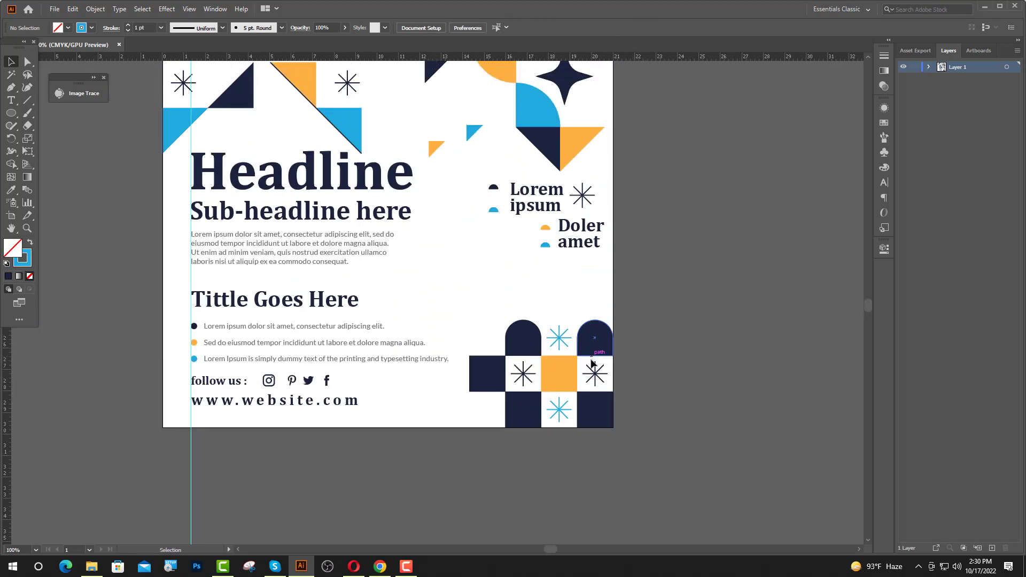
scroll(591, 364, down, 1)
scroll(537, 219, up, 5)
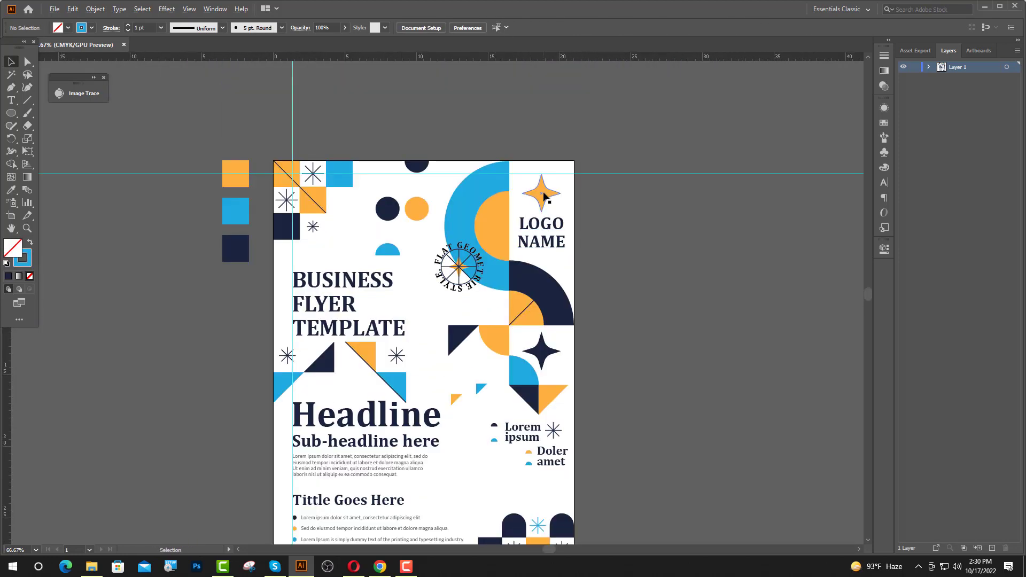
drag(543, 193, 522, 535)
scroll(521, 532, down, 5)
scroll(505, 367, up, 2)
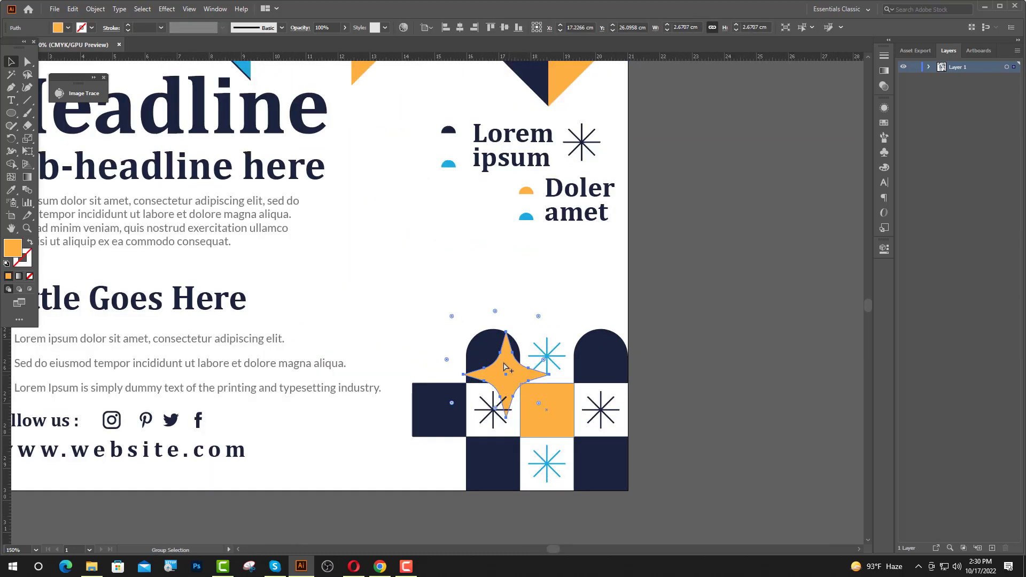
key(v)
drag(509, 334, 543, 417)
click(543, 417)
scroll(543, 417, up, 3)
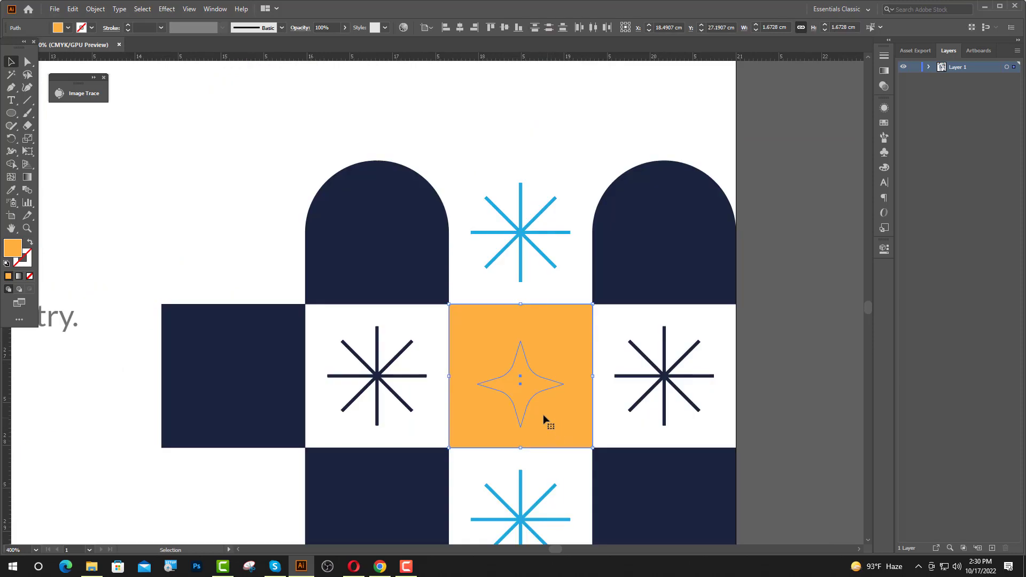
Centre the small star on the orange square and recolour it navy, sampling the pattern's leftmost square
click(543, 408)
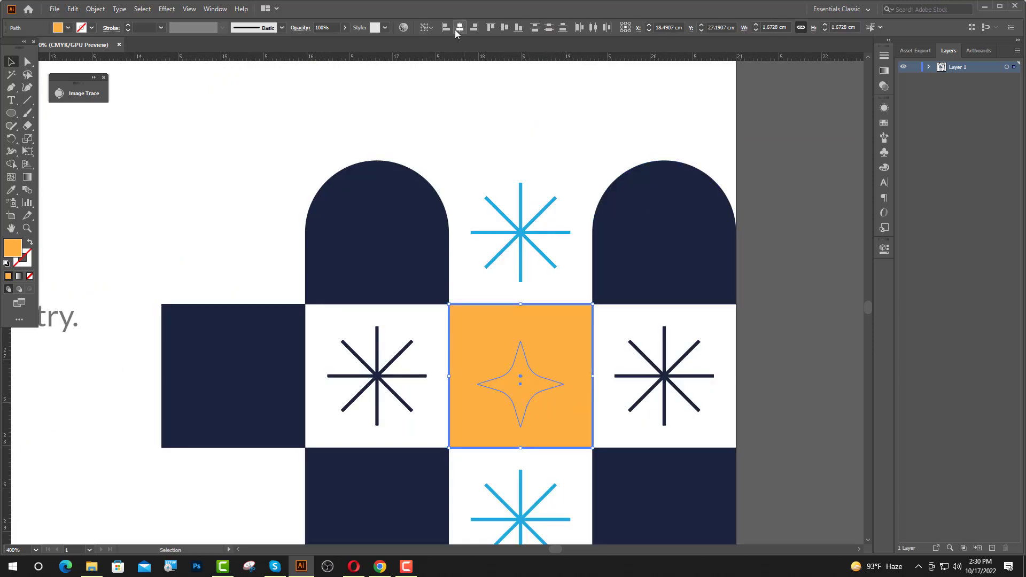
click(505, 27)
click(541, 389)
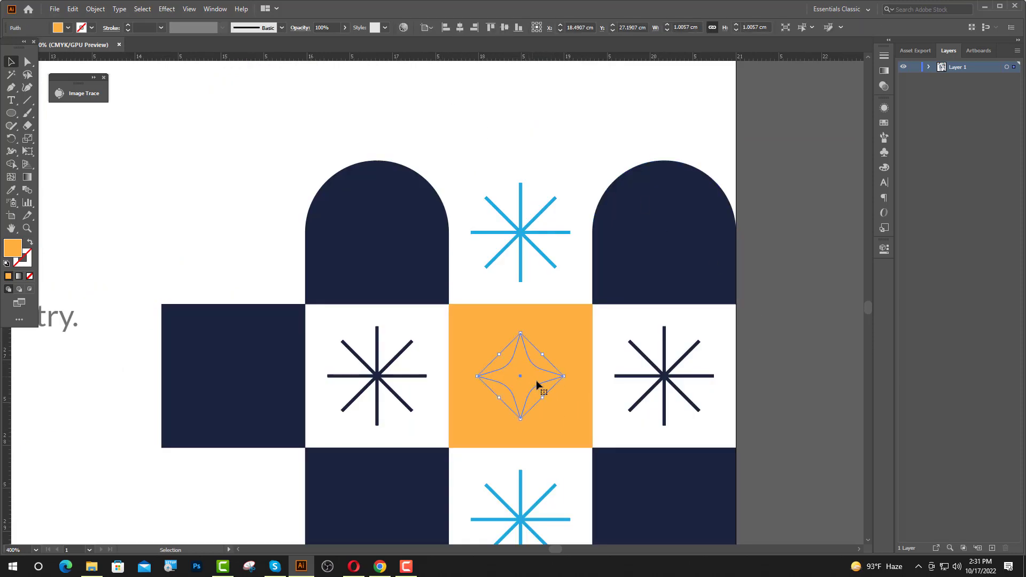
click(11, 191)
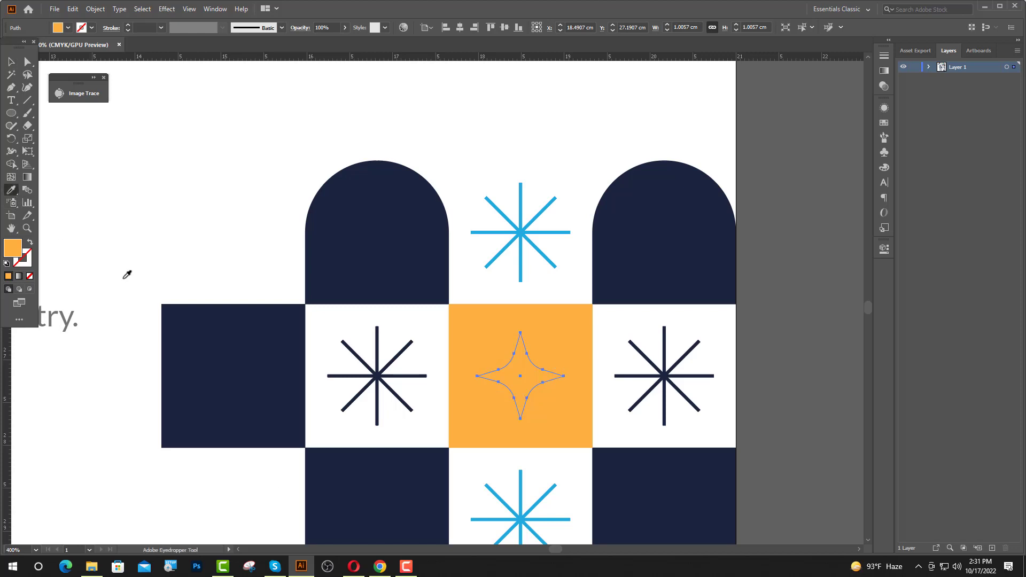
click(217, 343)
key(v)
click(434, 412)
scroll(457, 420, down, 2)
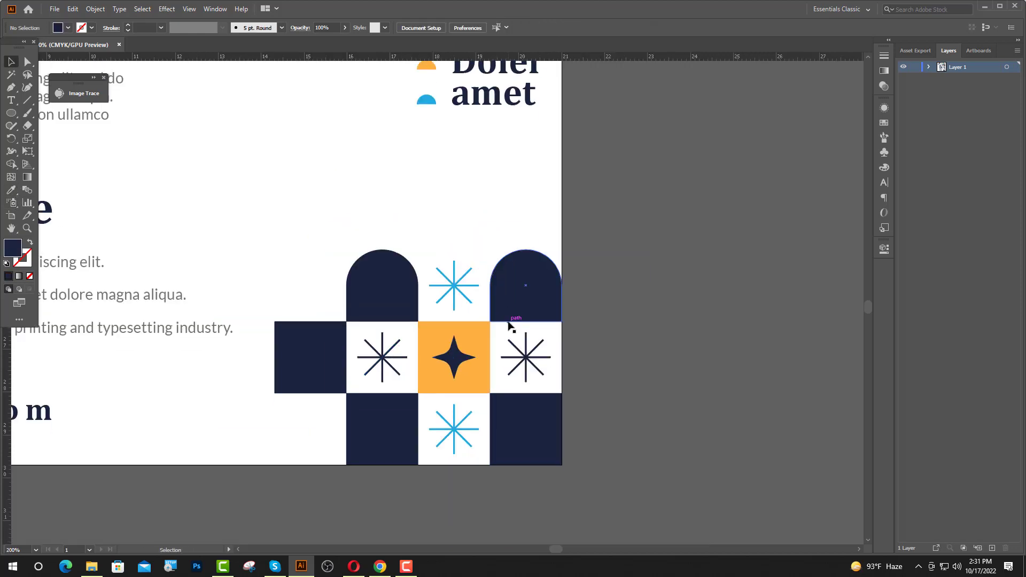
Recolour the pattern's leftmost square orange and the bottom-row square under the left arch light blue with the Eyedropper
scroll(481, 321, down, 1)
click(310, 320)
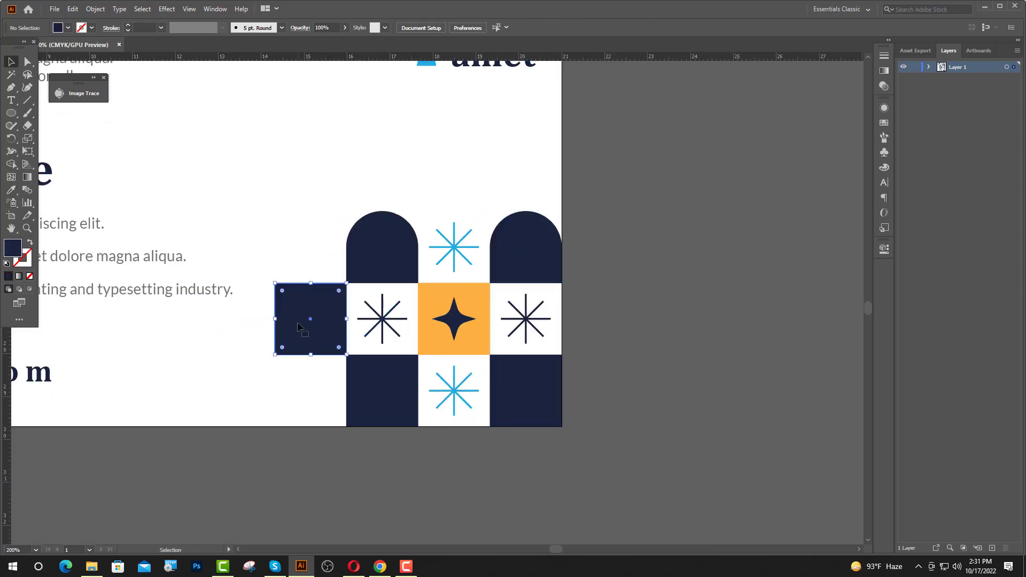
click(10, 192)
scroll(458, 363, down, 2)
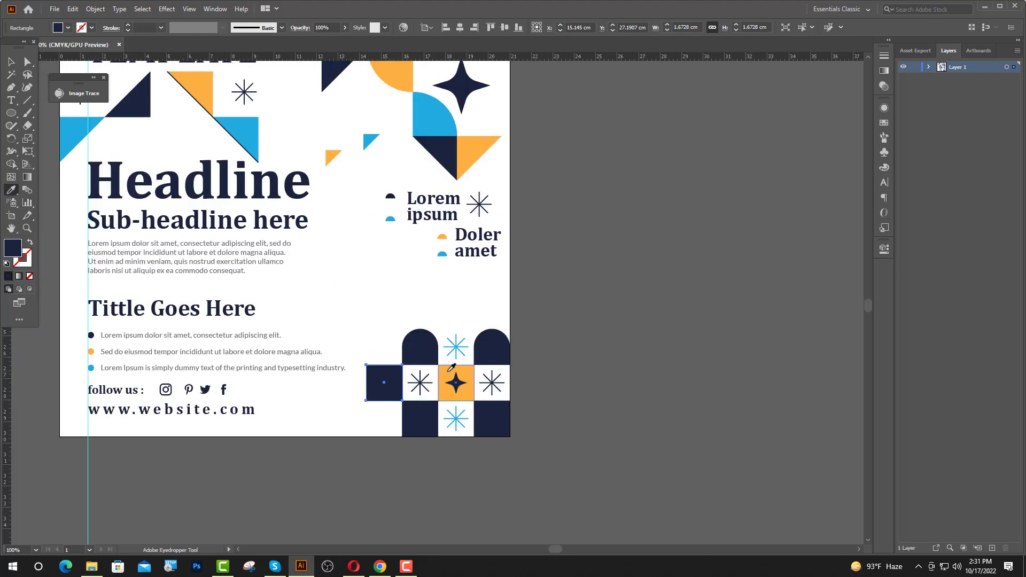
click(450, 369)
key(a)
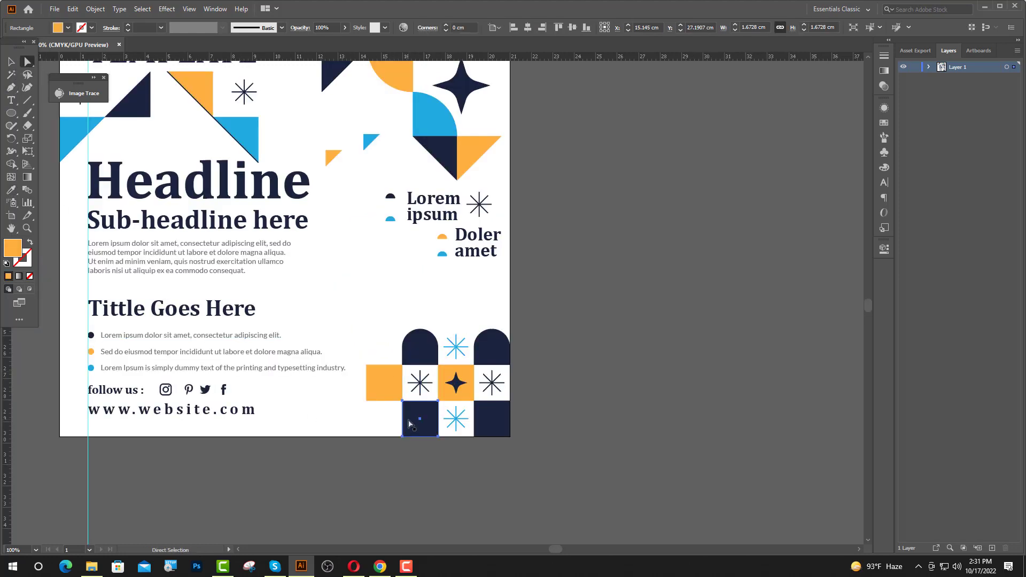
click(15, 191)
click(259, 123)
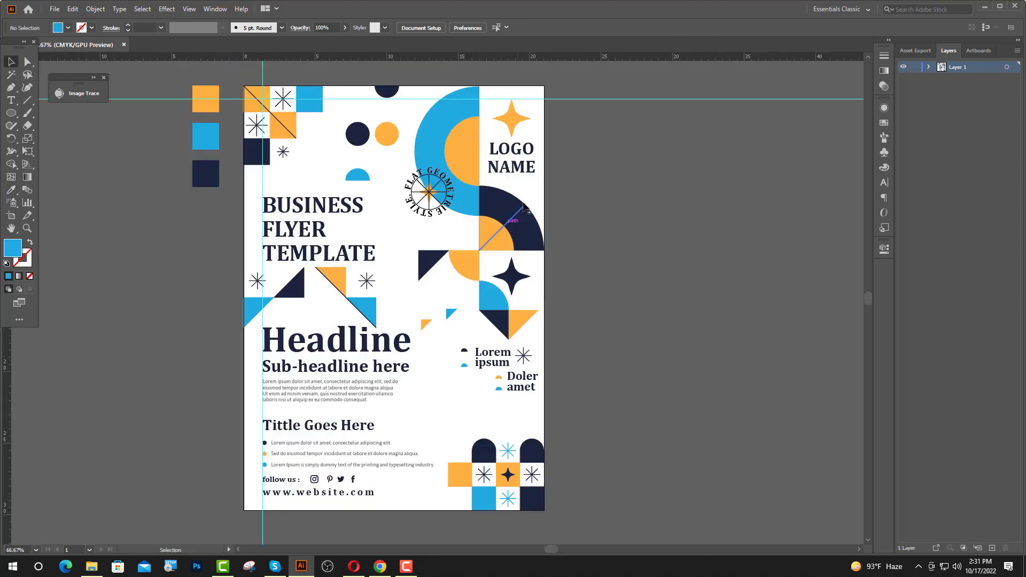
Place a copy of the logo star, about 1.37 cm wide, between the social row and the checkerboard and recolour it navy
drag(518, 130, 412, 487)
scroll(449, 498, up, 1)
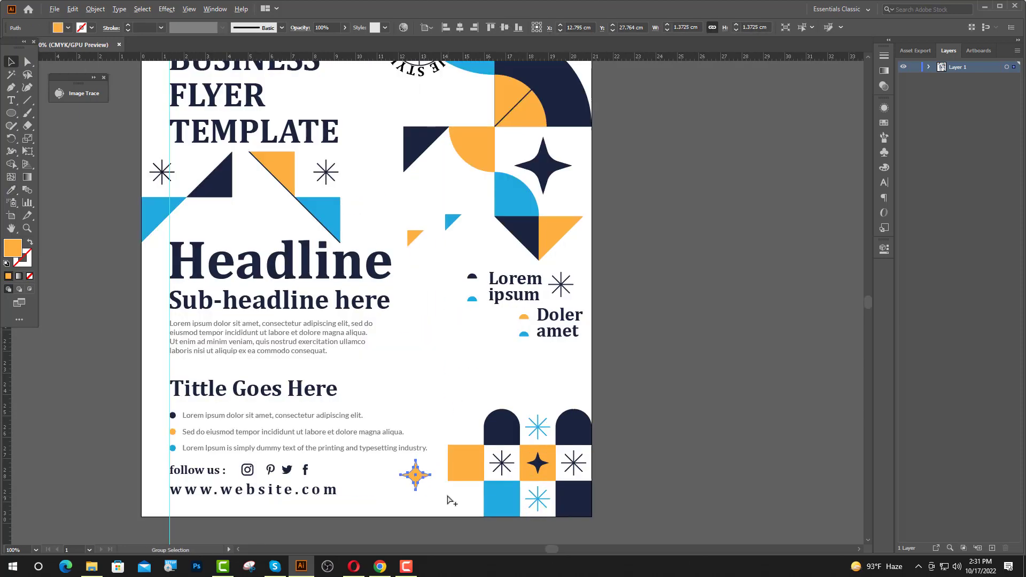
click(11, 190)
click(501, 429)
key(v)
click(397, 162)
Copy the light-blue semicircle above BUSINESS to beside "Tittle Goes Here" and twice onto the page's bottom edge near the pattern
scroll(398, 162, up, 1)
scroll(397, 158, up, 9)
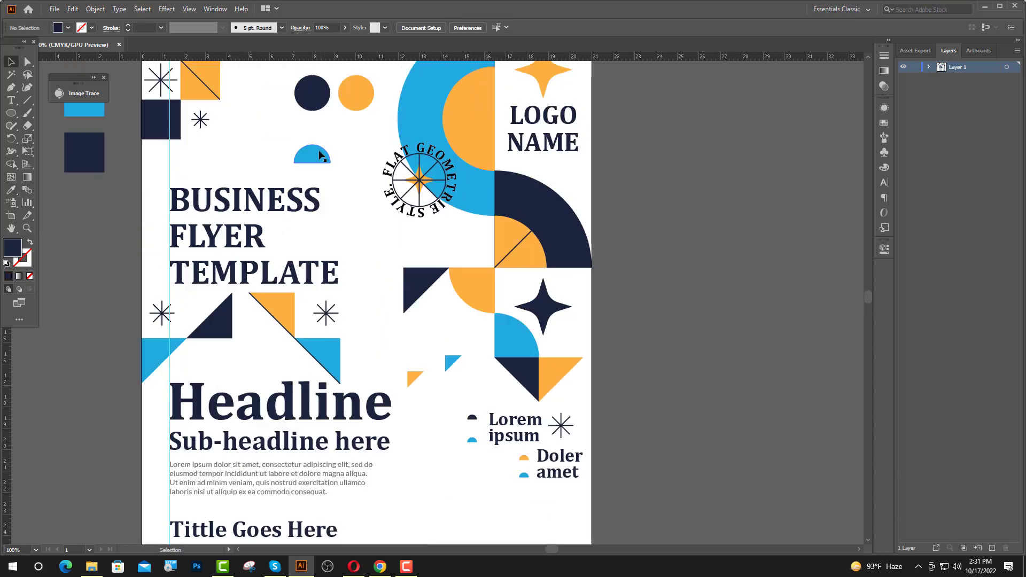
drag(319, 153, 450, 512)
scroll(453, 380, down, 14)
scroll(451, 384, down, 3)
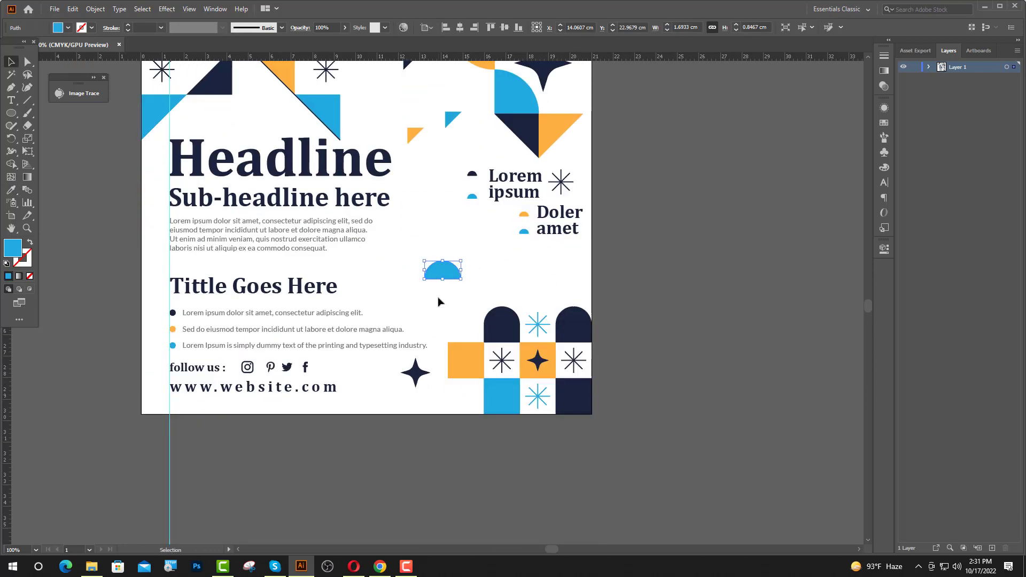
drag(440, 275, 451, 408)
Recolour the bottom-edge semicircle nearest the checkerboard orange, sampling the pattern's leftmost square
click(13, 192)
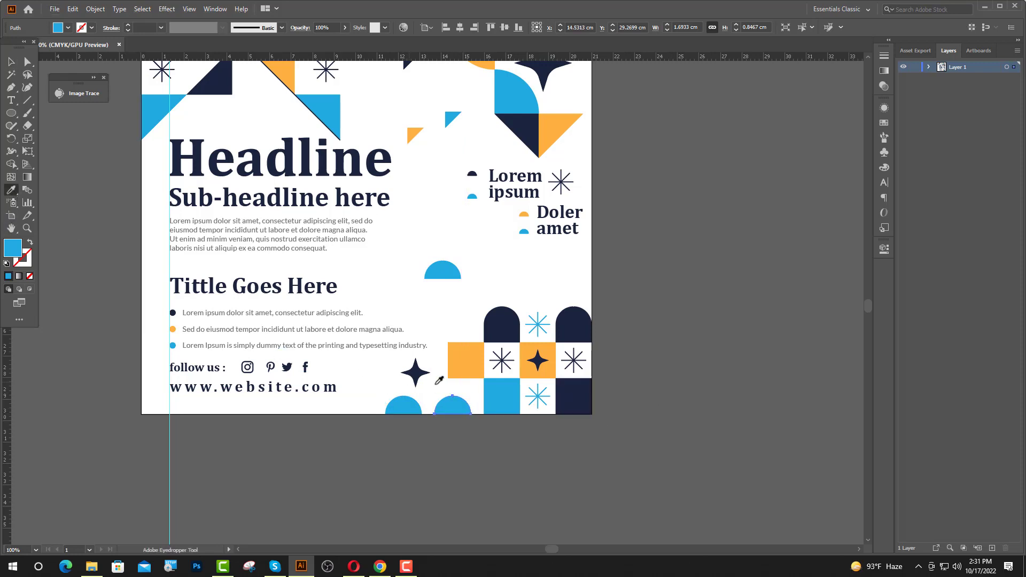
click(471, 358)
key(v)
click(672, 420)
Draw a diagonal line across the leftmost orange square and the light-blue square, with a navy stroke and no fill
scroll(568, 377, up, 2)
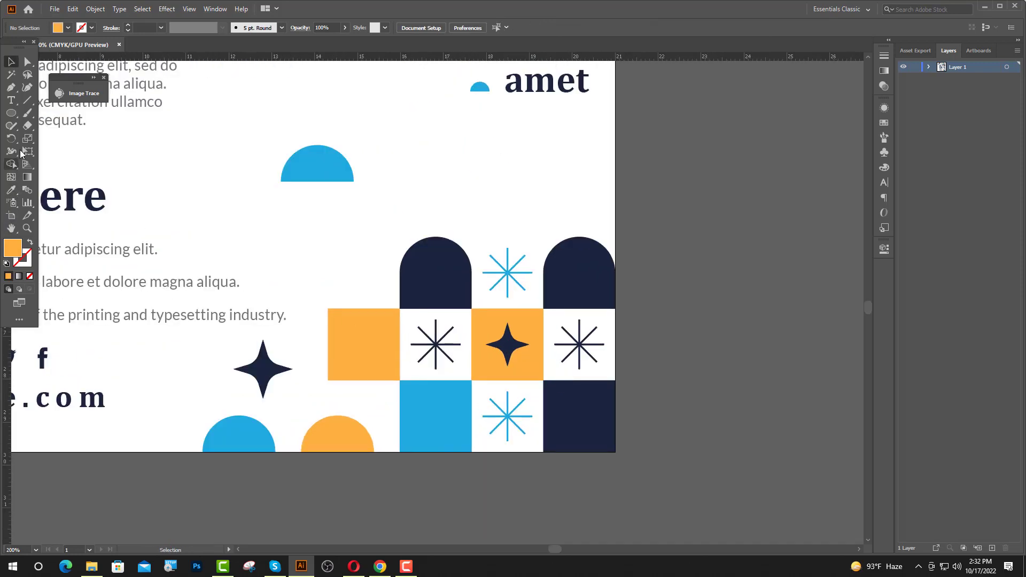
click(13, 87)
click(327, 309)
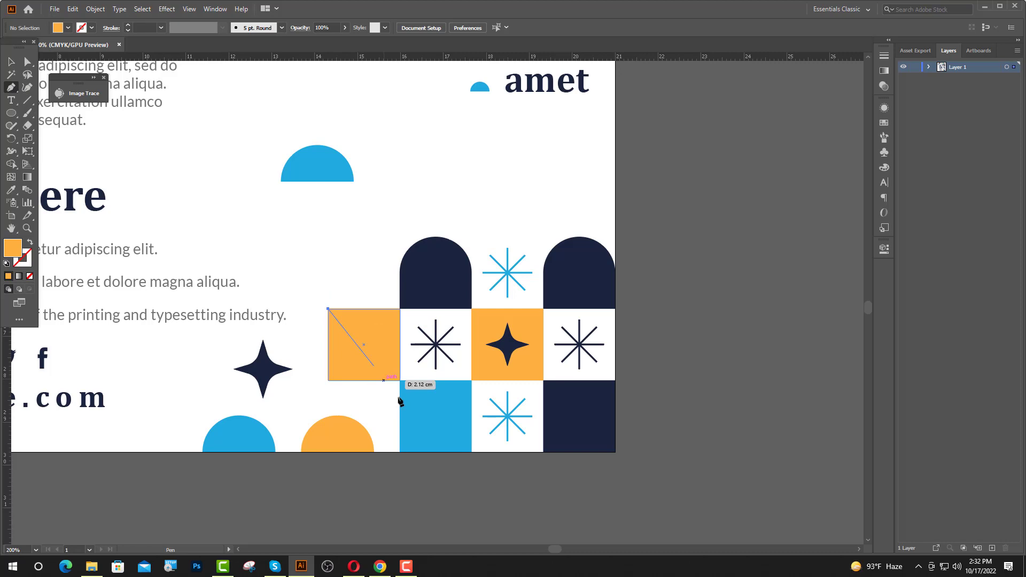
click(471, 452)
key(v)
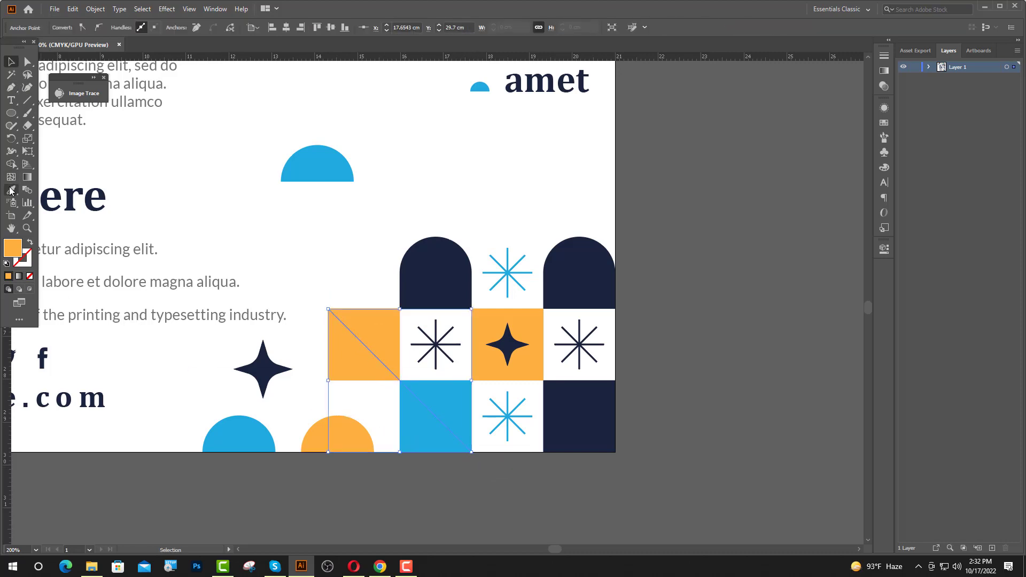
click(12, 191)
key(v)
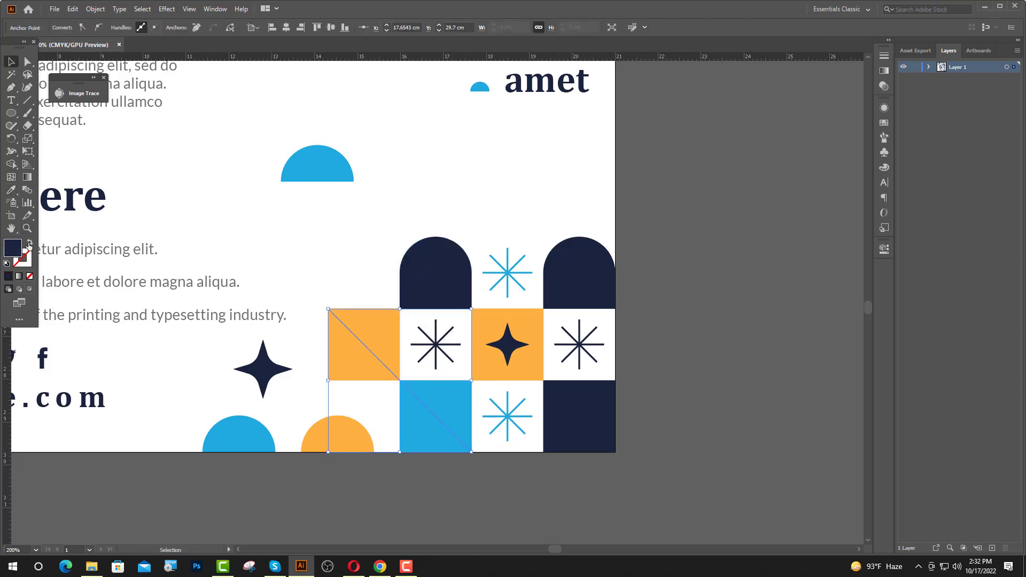
click(29, 244)
click(337, 238)
Expand the fill and stroke of the diagonal line crossing the orange and light-blue squares
scroll(327, 307, up, 9)
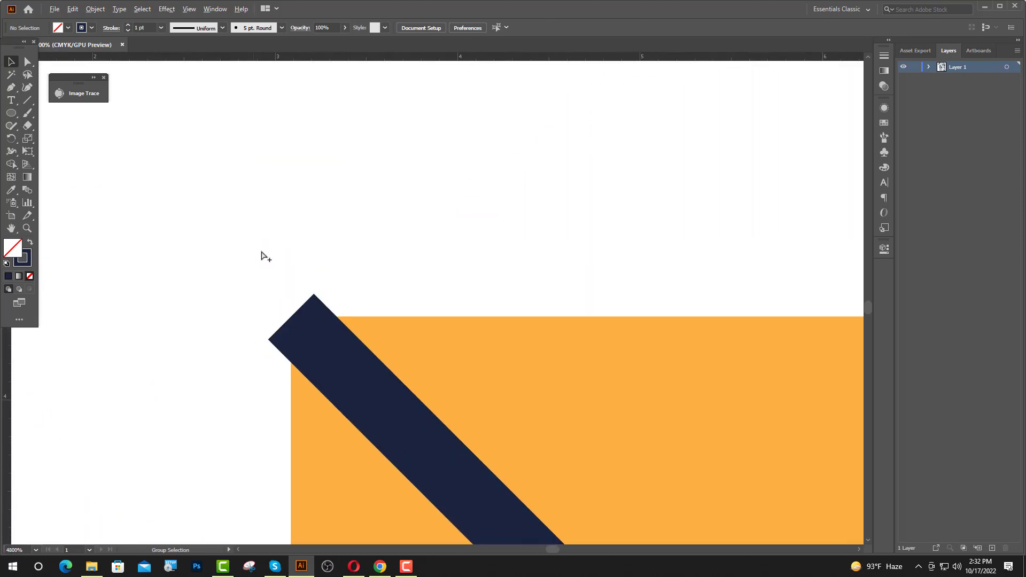
scroll(262, 255, up, 3)
click(419, 374)
click(93, 10)
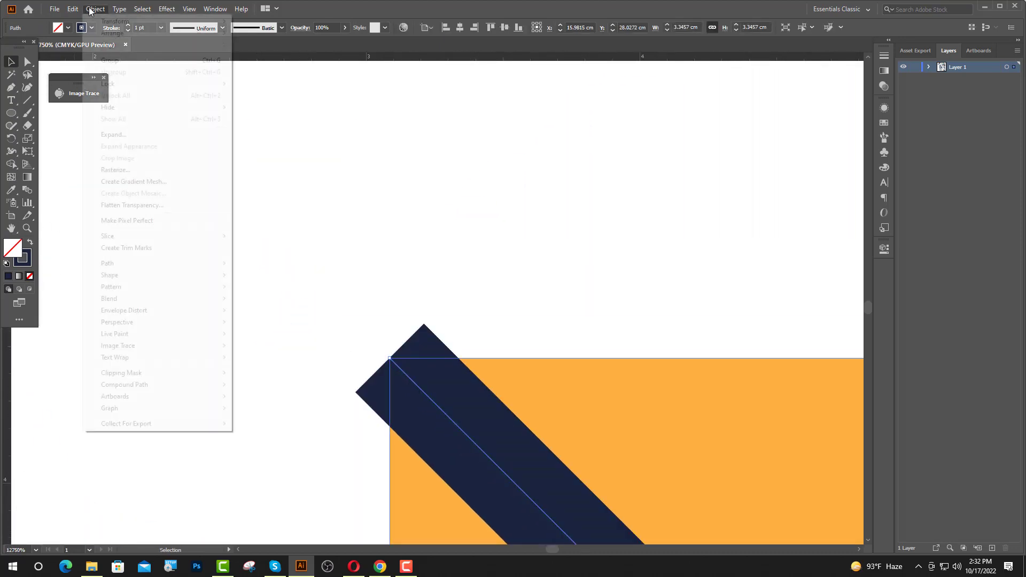
click(116, 136)
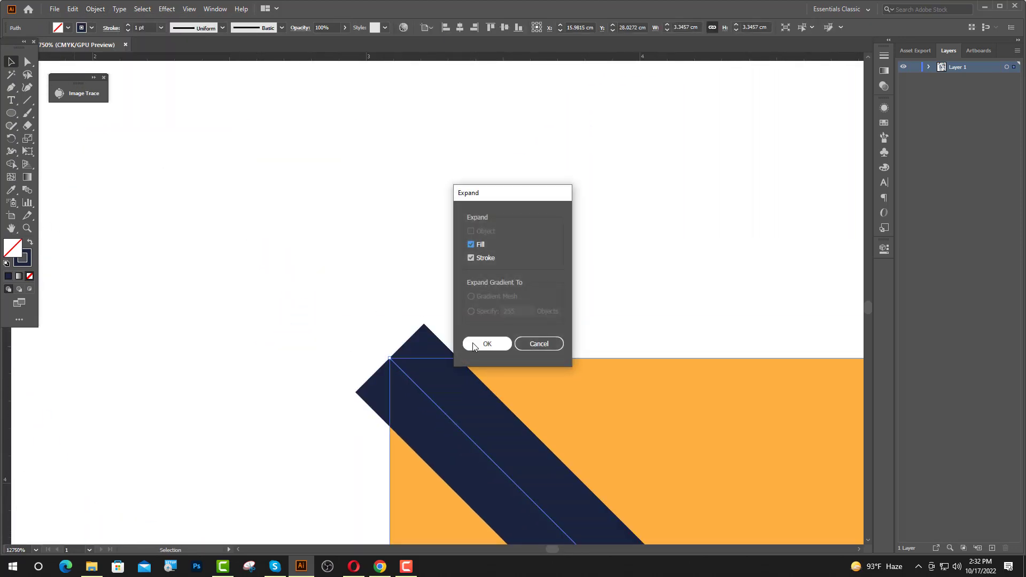
click(504, 348)
Trim the line end overhanging the orange square's left edge by subtracting a rectangle about 0.038 × 0.057 cm
click(299, 246)
right_click(11, 113)
click(71, 113)
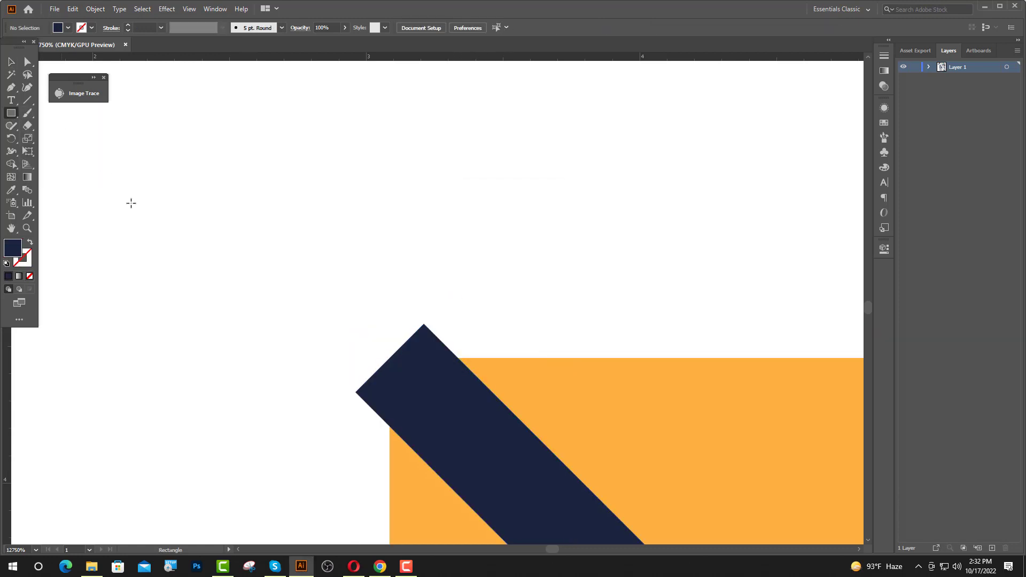
drag(286, 320, 389, 476)
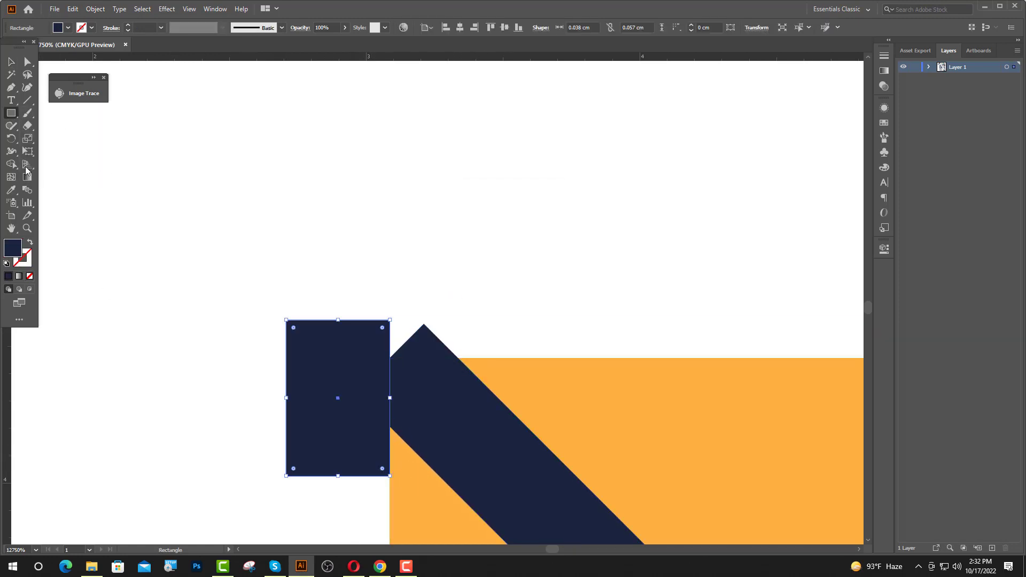
key(v)
shift+click(448, 438)
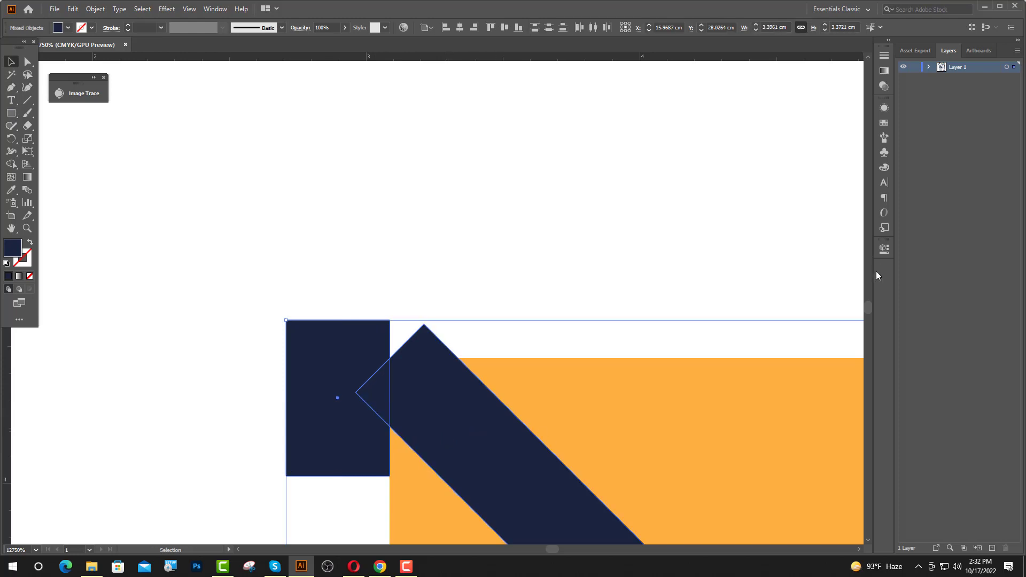
click(884, 249)
click(769, 381)
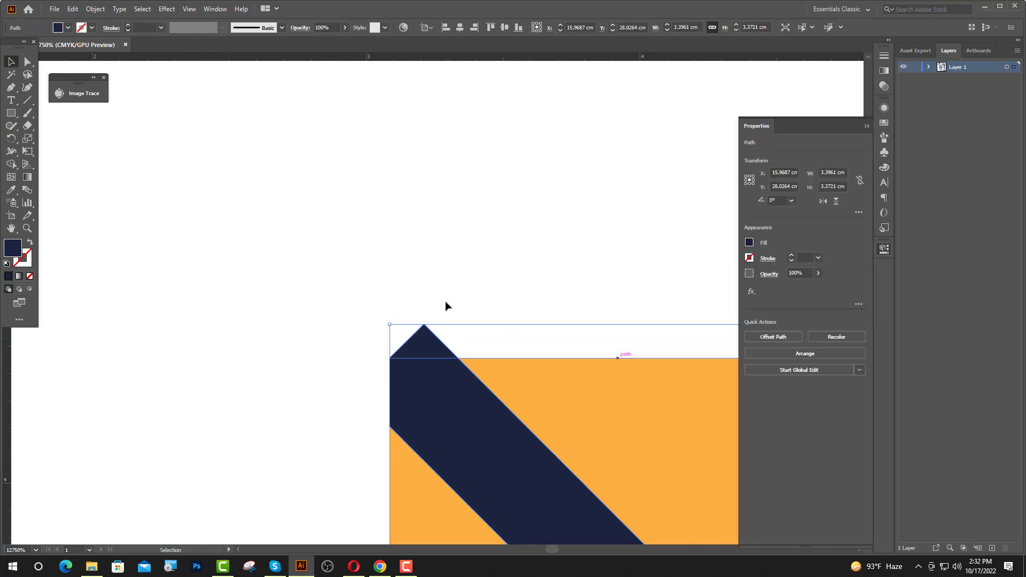
Trim the diagonal line's end overhanging the orange square's top edge by subtracting a rectangle about 0.066 × 0.038 cm
click(447, 305)
key(m)
drag(292, 255, 472, 358)
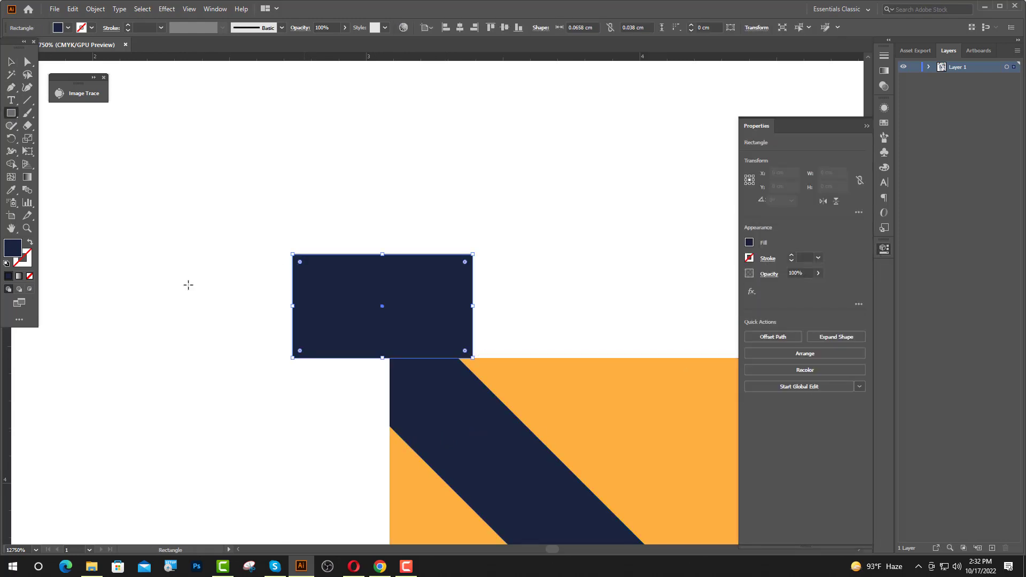
key(v)
shift+click(451, 440)
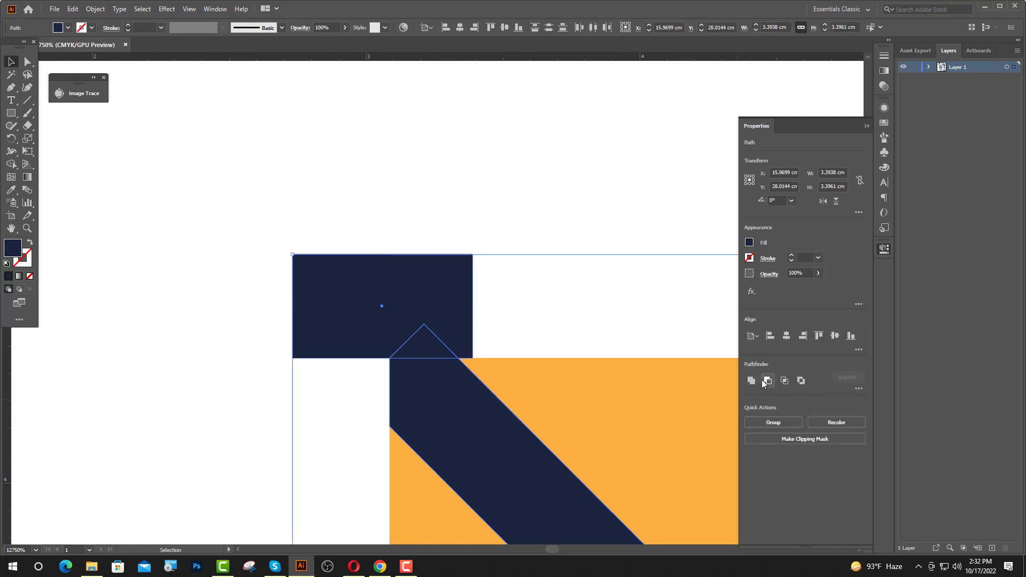
click(771, 383)
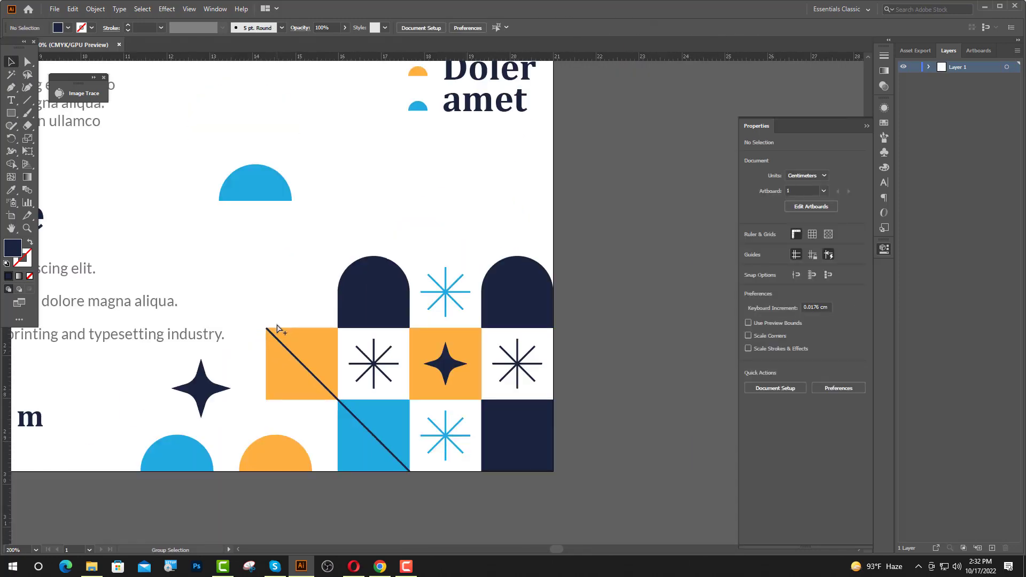
Trim the diagonal line's other end below the light-blue square's bottom edge by subtracting a rectangle about 0.053 × 0.030 cm
scroll(286, 336, down, 2)
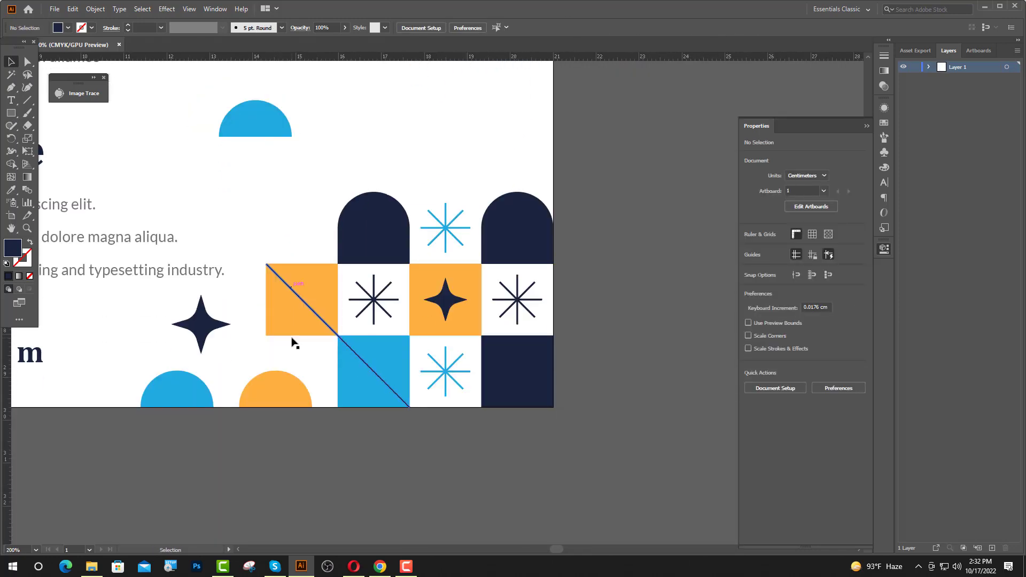
scroll(408, 406, up, 8)
click(11, 113)
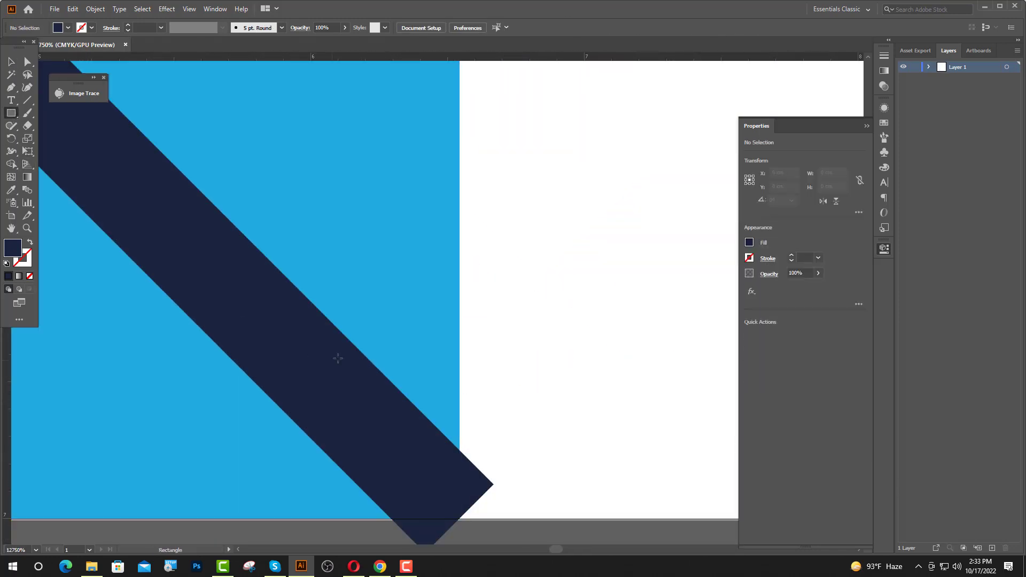
scroll(339, 360, down, 5)
drag(364, 131, 509, 213)
click(11, 62)
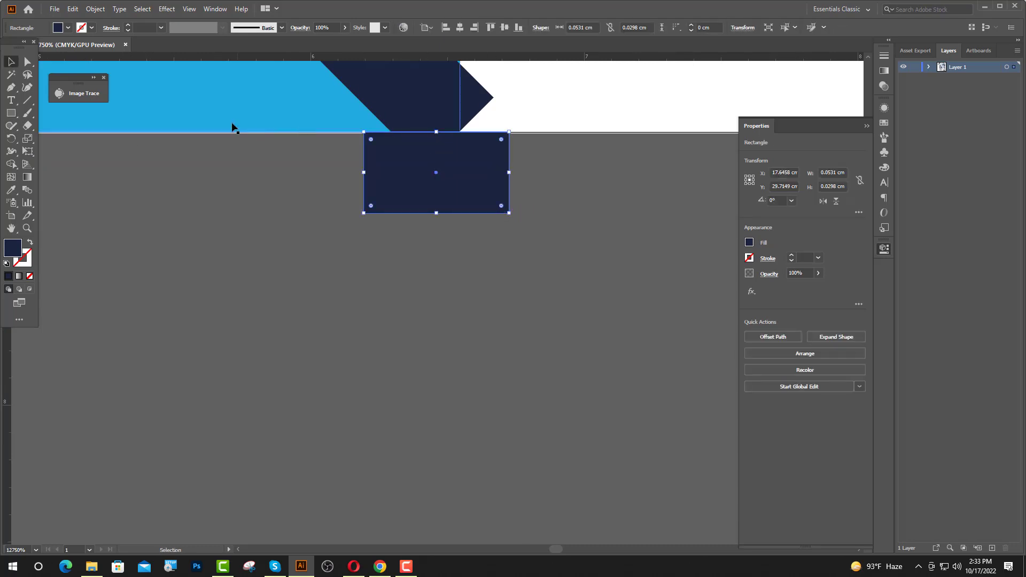
shift+click(404, 104)
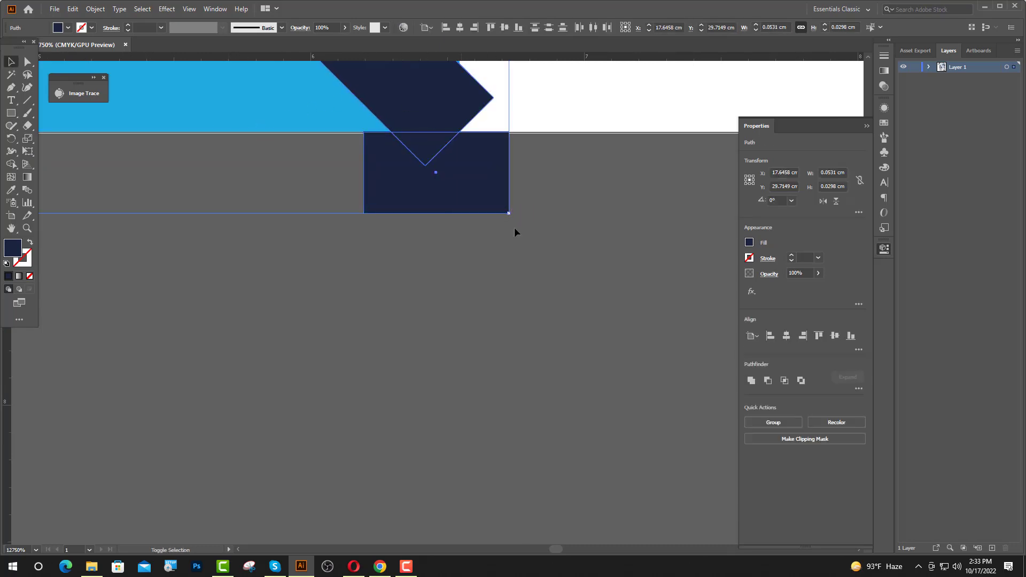
click(766, 383)
click(615, 326)
Trim the line tip overhanging the light-blue square's right edge by subtracting a rectangle drawn along that edge
click(12, 113)
scroll(340, 268, up, 3)
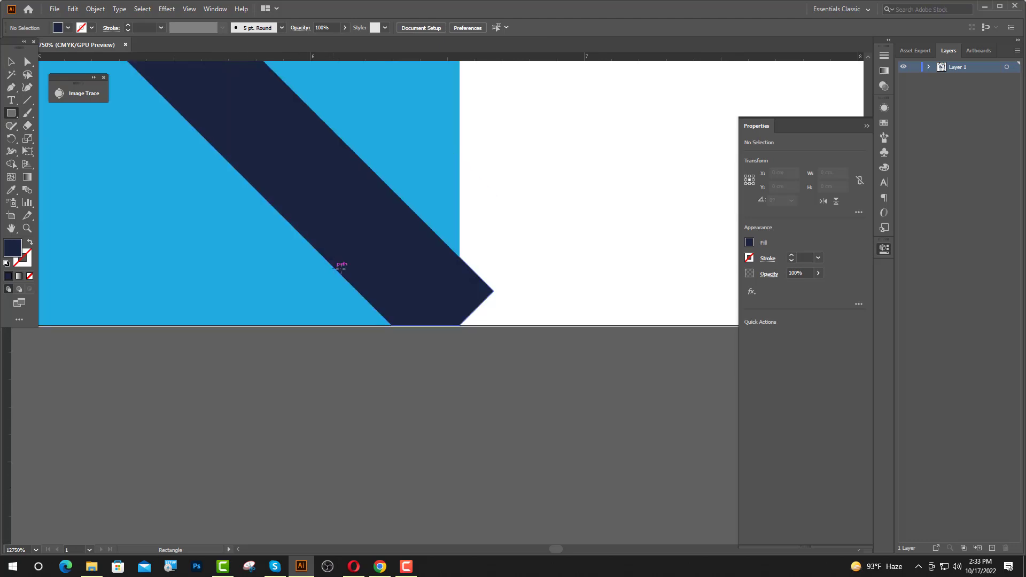
drag(460, 235, 519, 365)
key(v)
shift+click(351, 188)
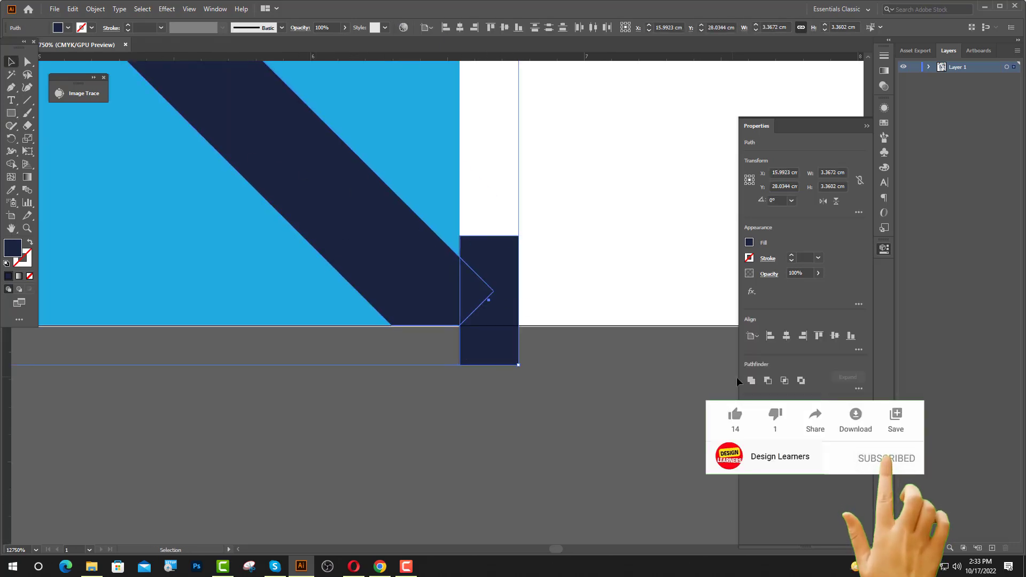
click(768, 381)
click(609, 375)
Delete the horizontal and vertical guides and the three colour sample squares beside the artboard
scroll(425, 349, down, 10)
scroll(425, 349, down, 3)
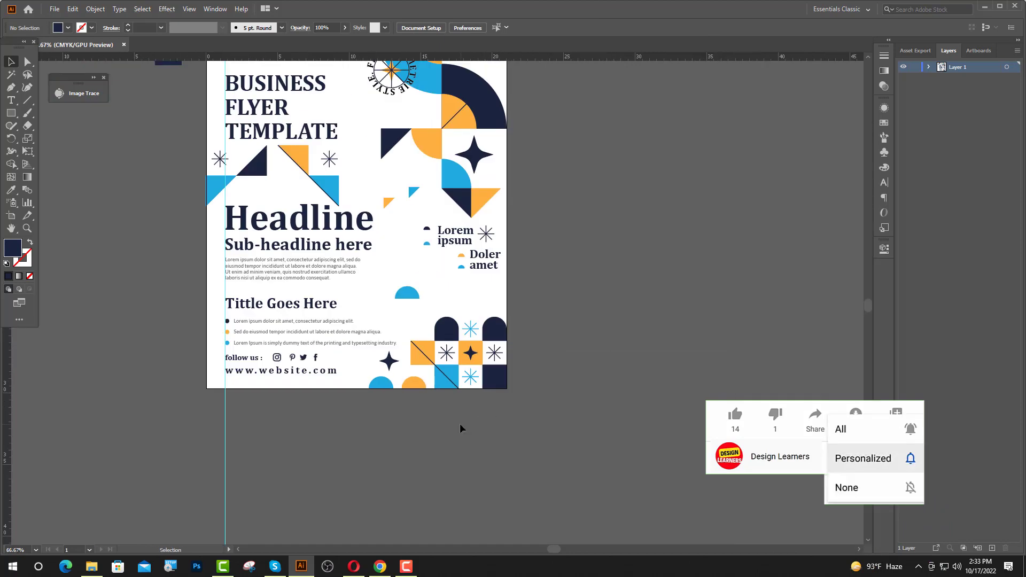
scroll(458, 422, up, 3)
scroll(399, 392, down, 1)
drag(541, 101, 614, 196)
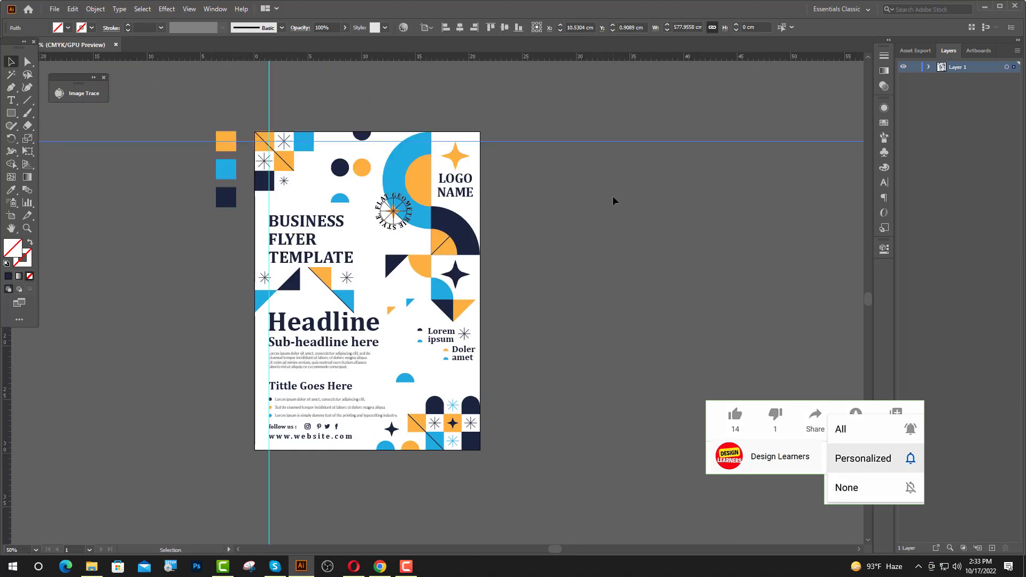
key(Delete)
drag(337, 107, 252, 99)
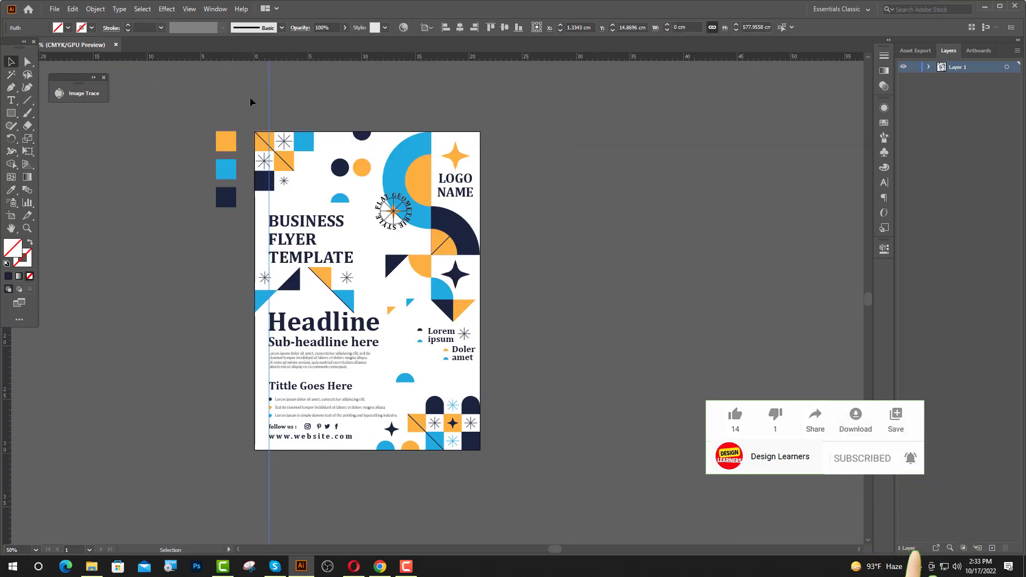
key(Delete)
drag(183, 111, 251, 245)
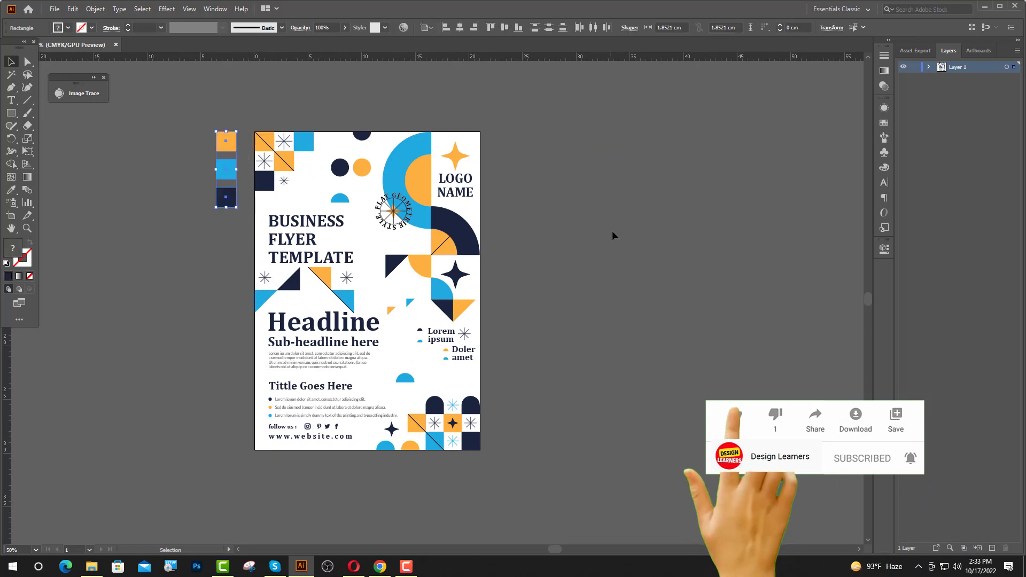
key(Delete)
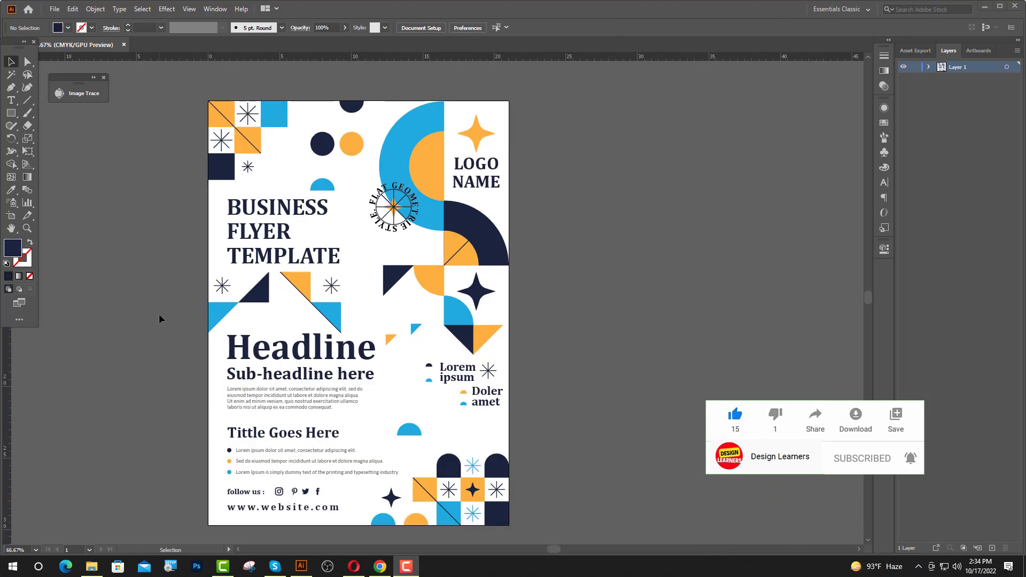